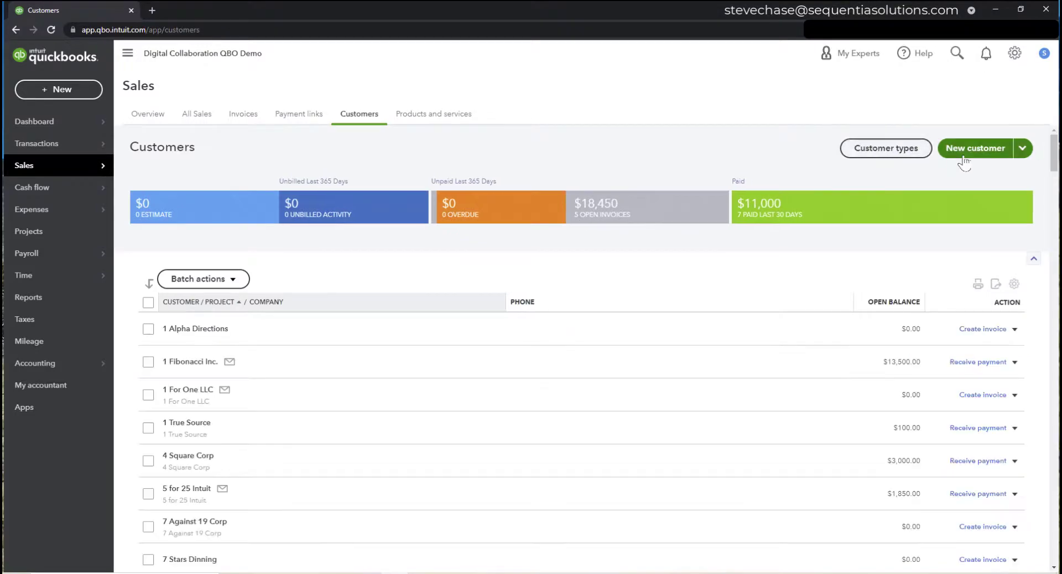
# - Start a new customer with company name Eagle Wings and enter the contact's e-mail address
pyautogui.click(958, 155)
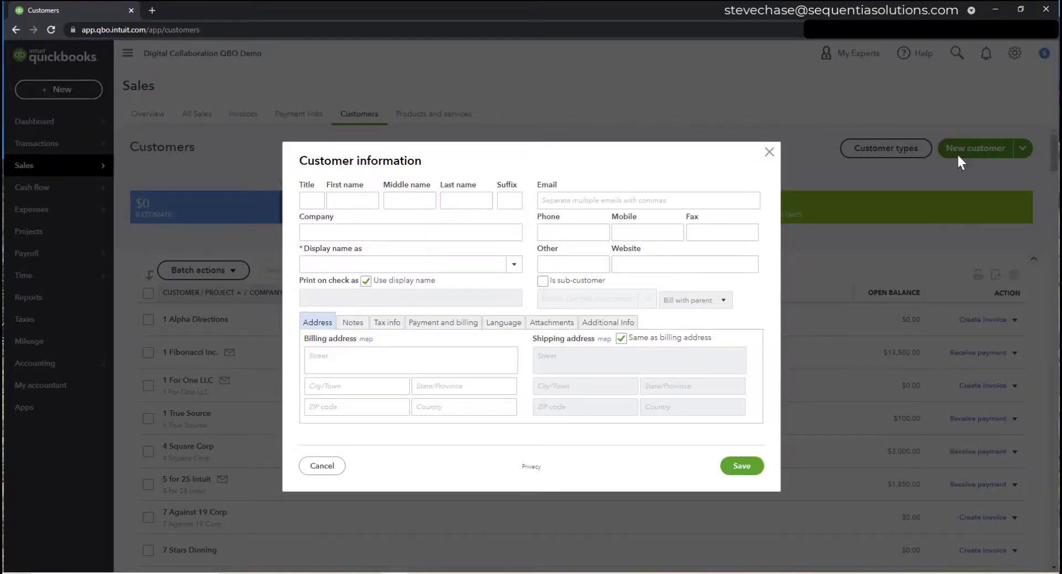
pyautogui.click(397, 235)
pyautogui.write('Ea')
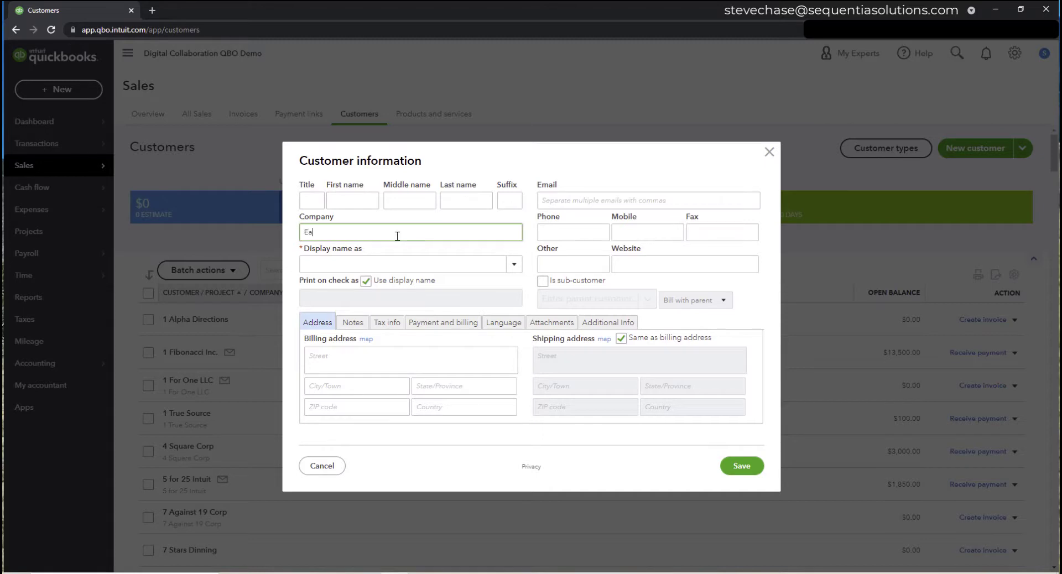
pyautogui.write('gle Wings')
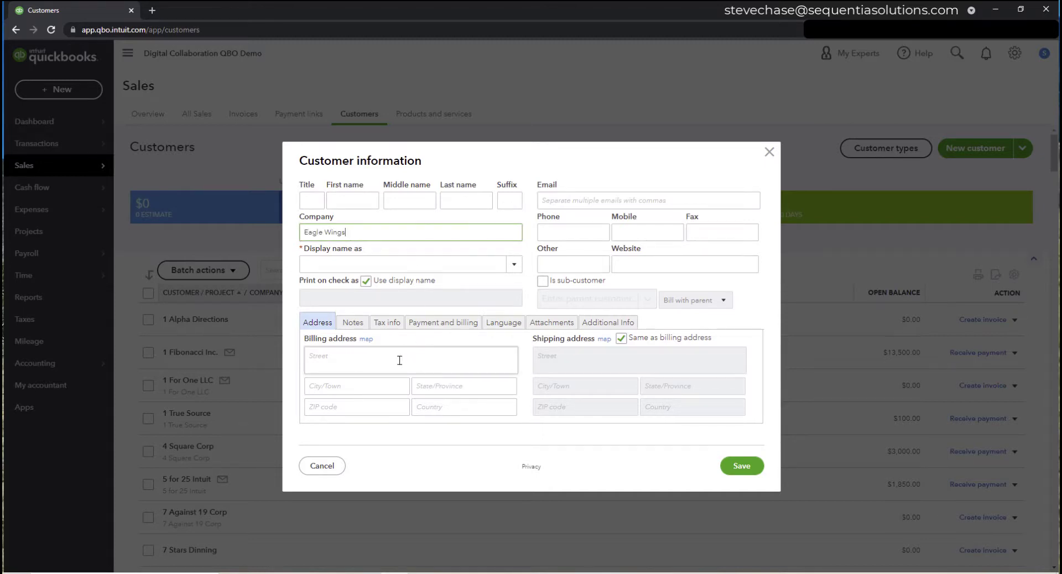
pyautogui.click(572, 204)
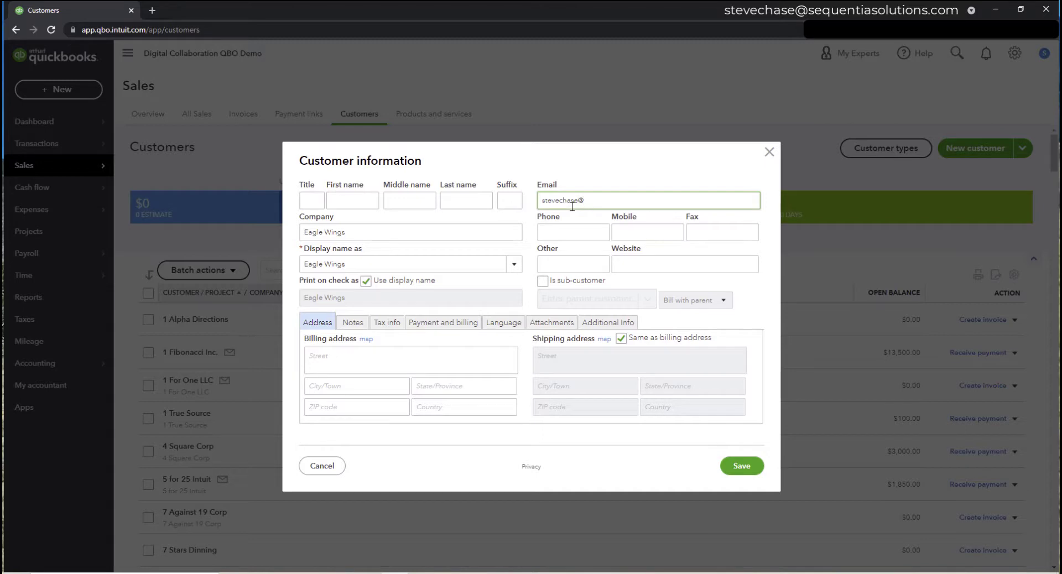
# - Add a note recording who referred the lead
pyautogui.click(352, 322)
pyautogui.click(358, 352)
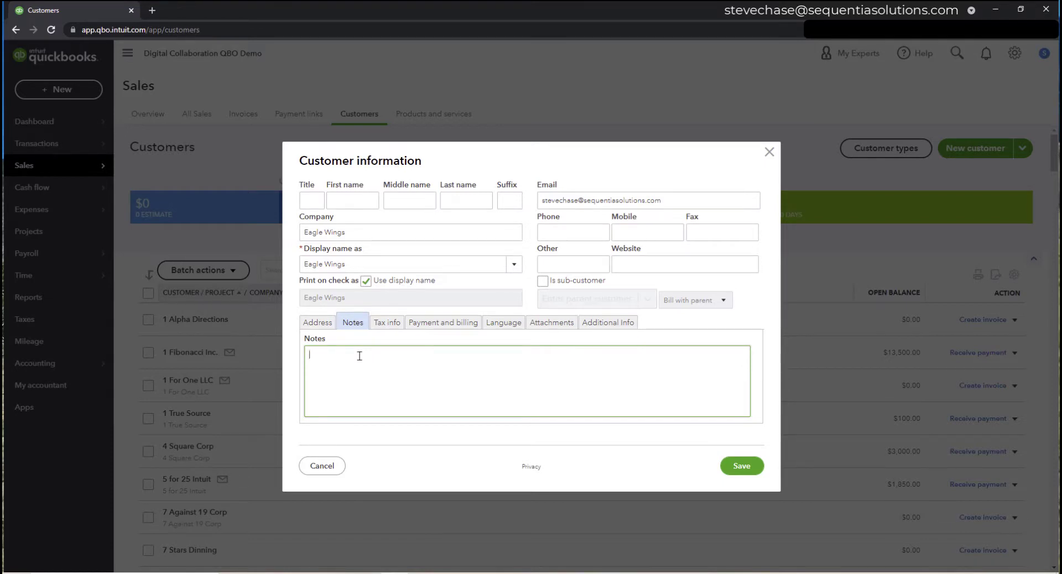
pyautogui.write('lead from Jenn')
# - Review the Tax, Payment, Attachments and Additional Info tabs, keep English invoices, and save Eagle Wings
pyautogui.click(389, 324)
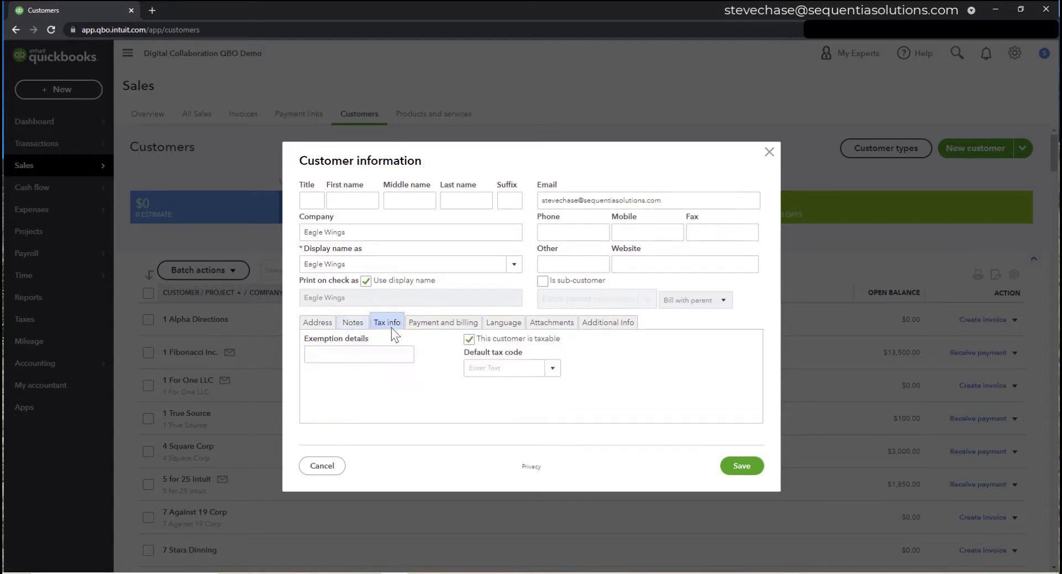
pyautogui.click(456, 326)
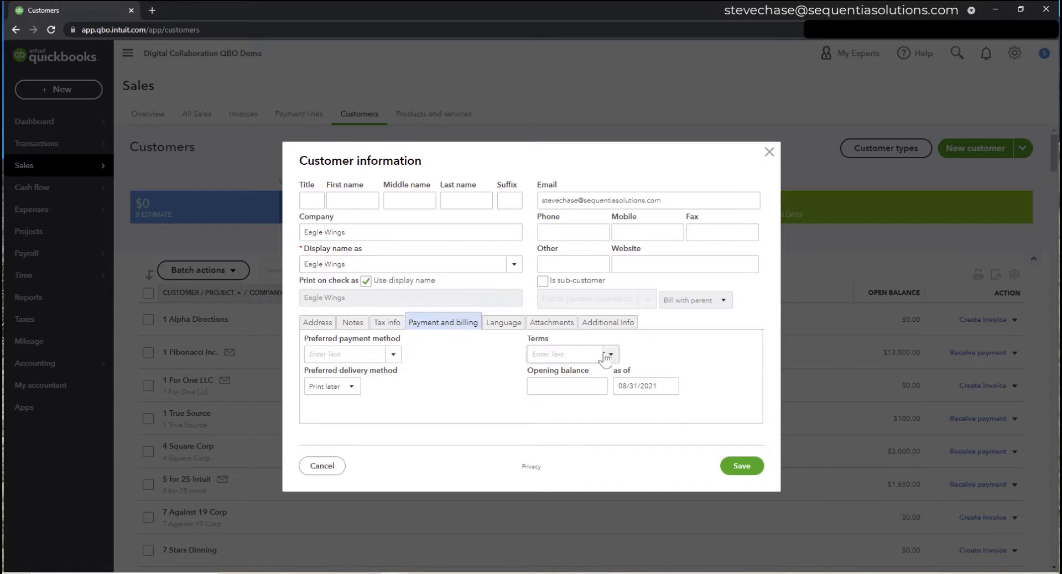
pyautogui.click(508, 326)
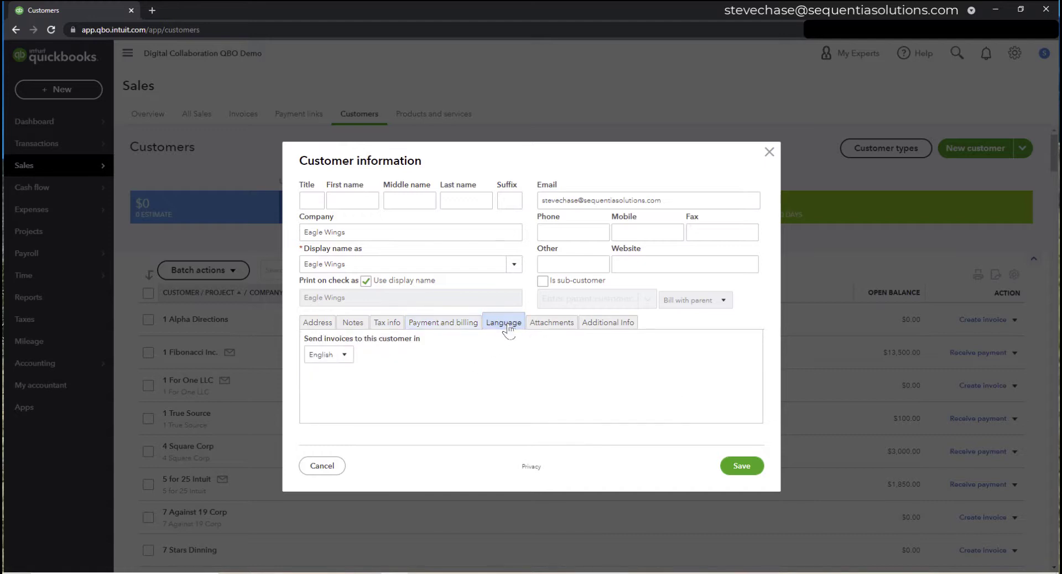
pyautogui.click(348, 356)
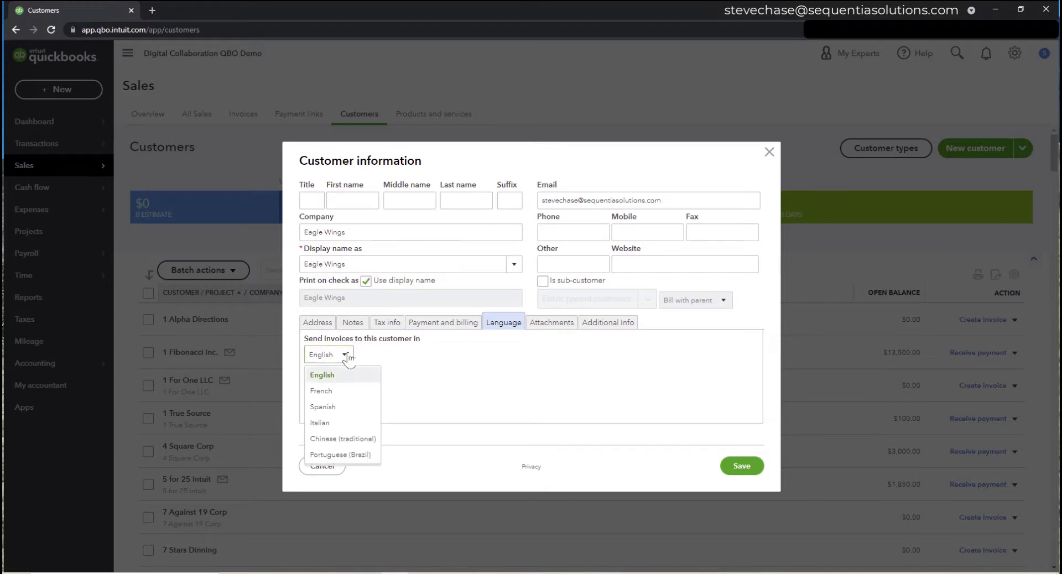
pyautogui.click(348, 356)
pyautogui.click(545, 326)
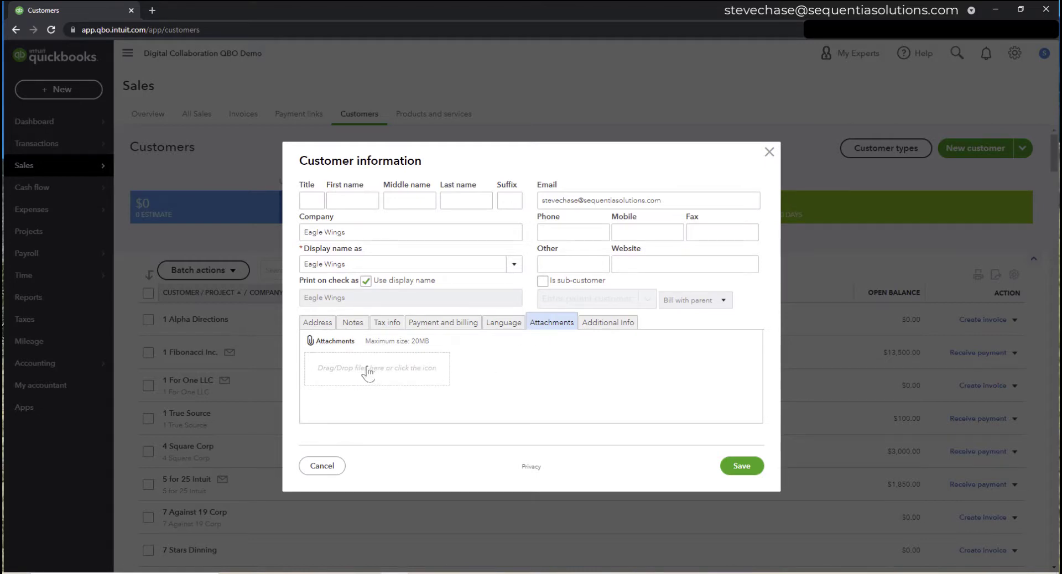
pyautogui.click(608, 323)
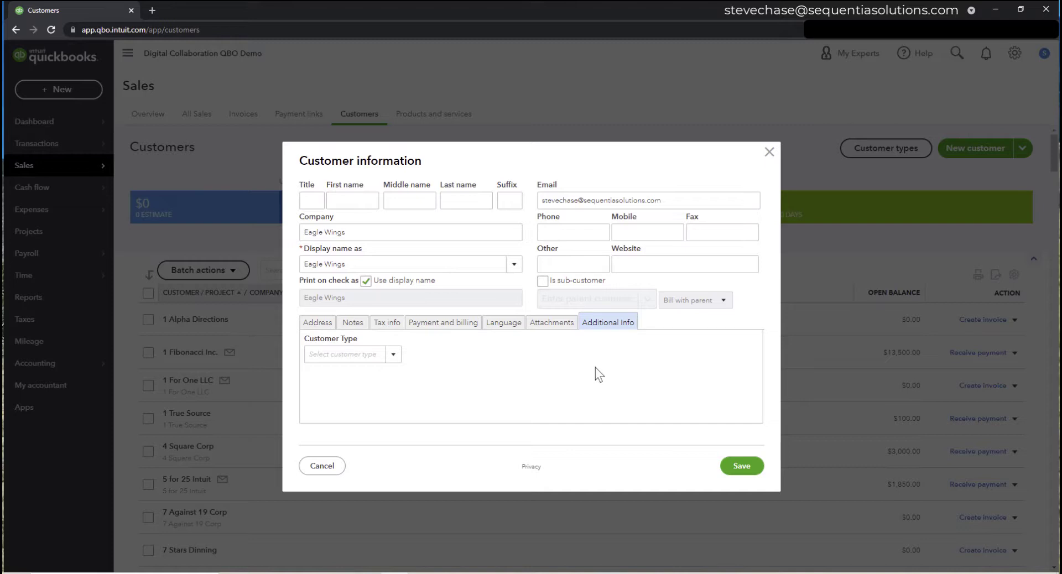
pyautogui.click(739, 467)
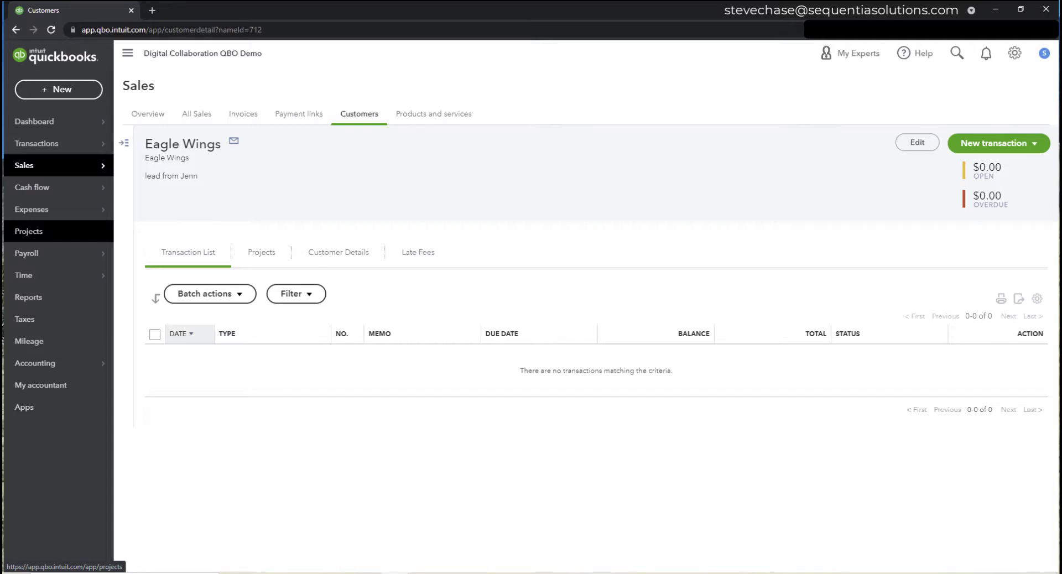
# - Open Account and settings, glance at Sales, and view the Advanced tab to confirm Projects is on
pyautogui.click(1013, 54)
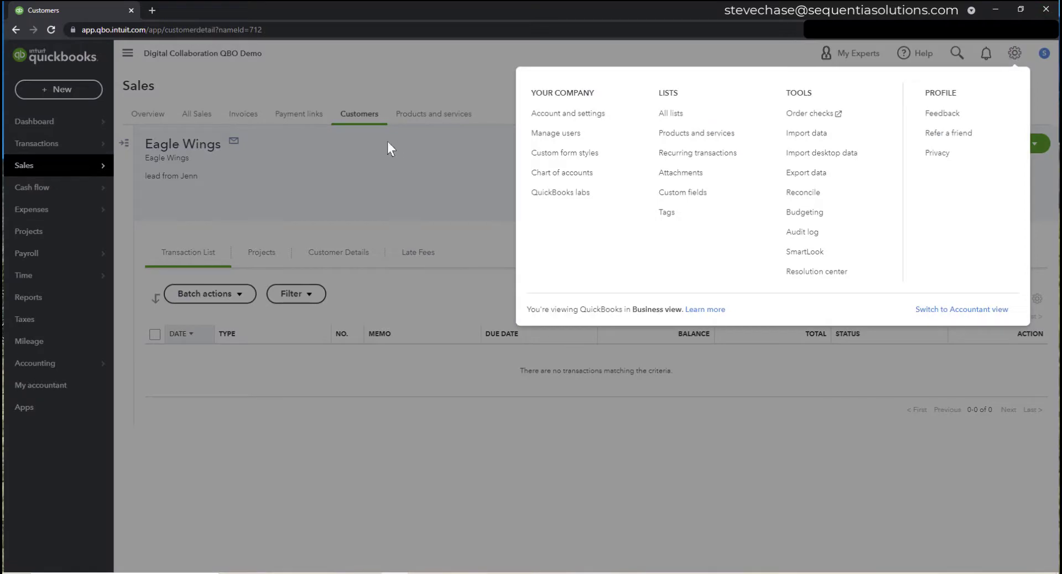
pyautogui.click(553, 119)
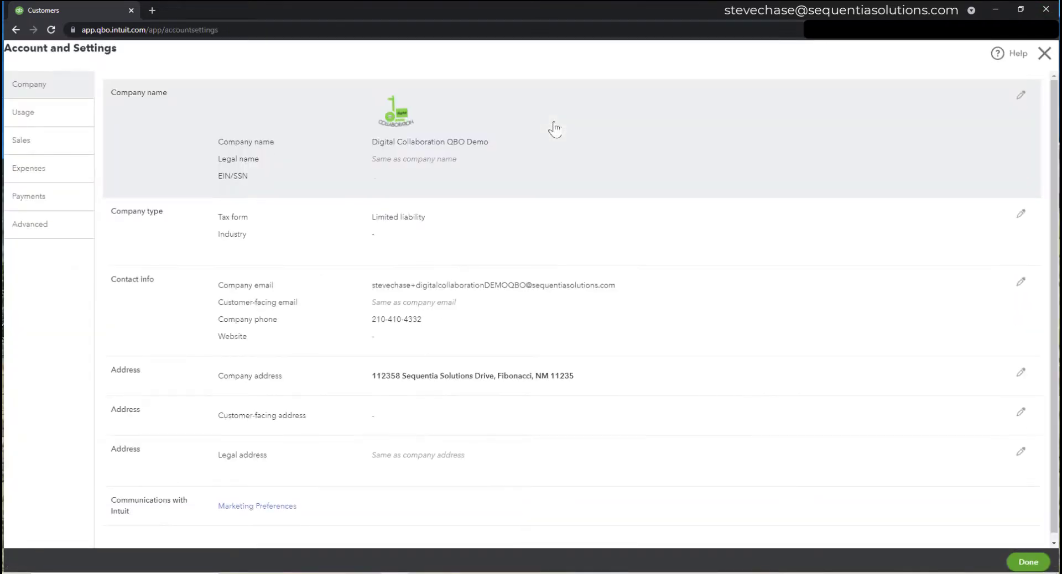
pyautogui.click(57, 150)
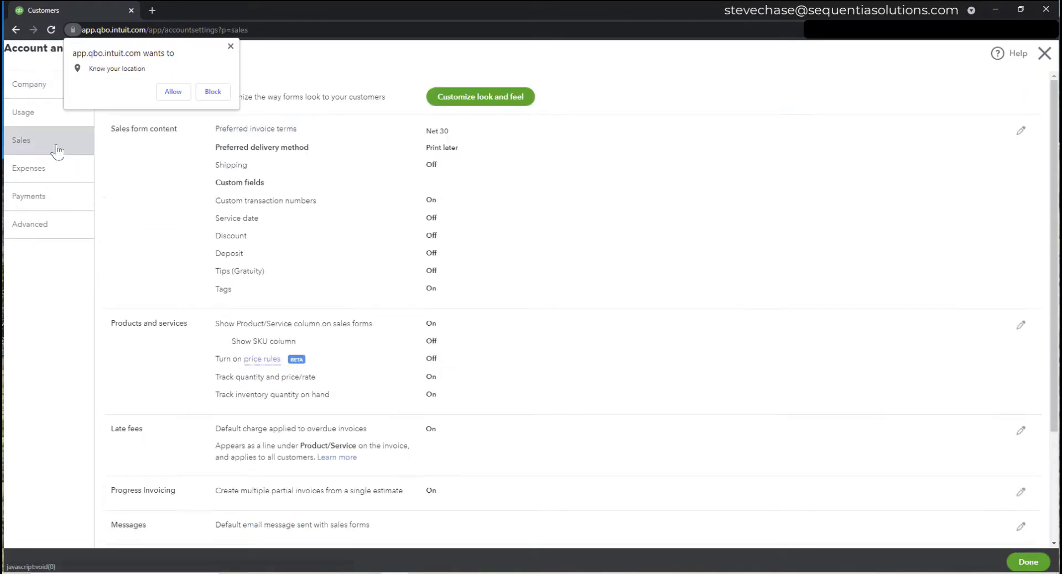
pyautogui.click(231, 46)
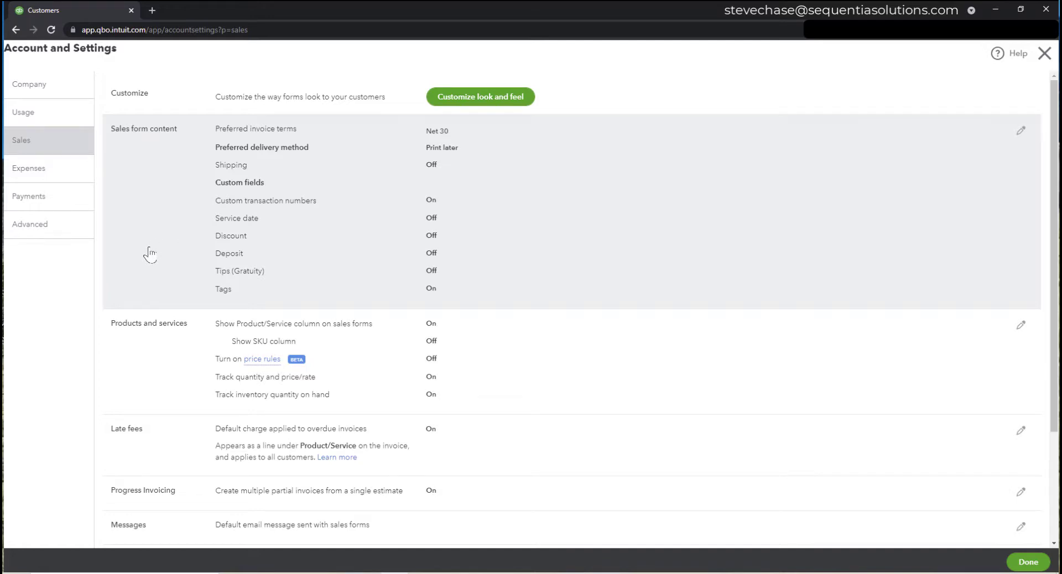
pyautogui.scroll(-3, 148, 254)
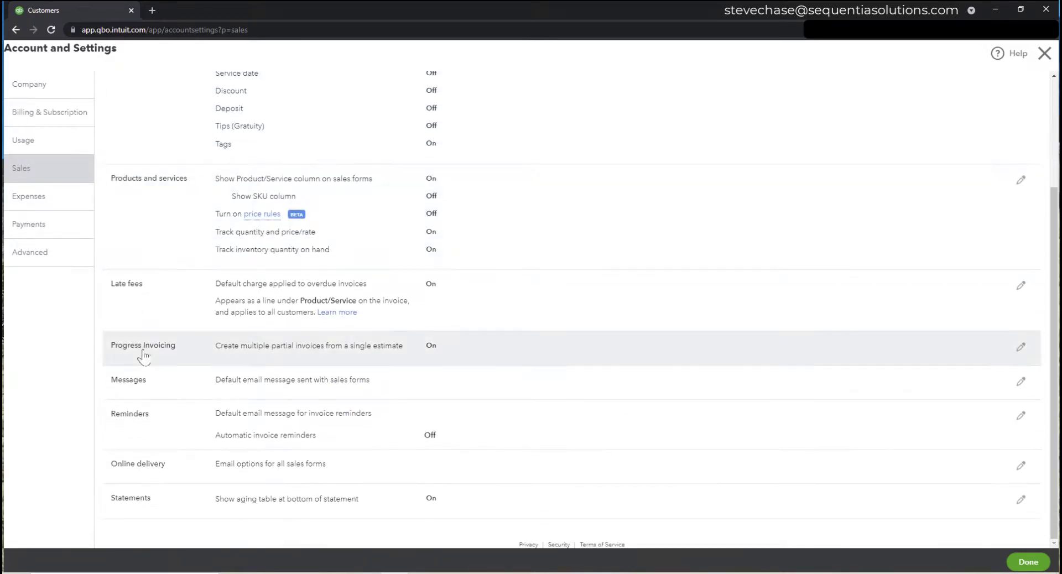
pyautogui.scroll(3, 143, 357)
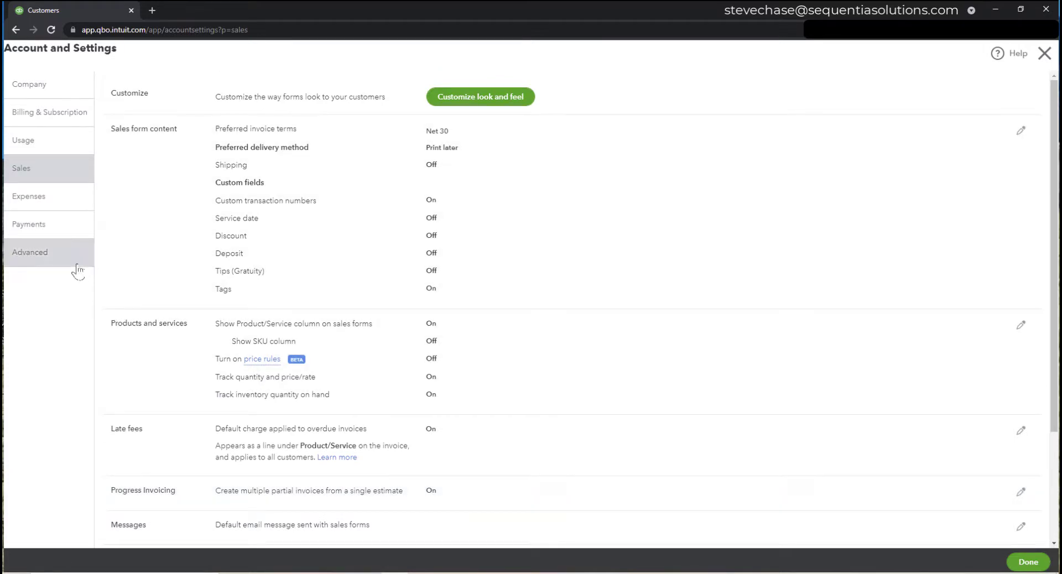
pyautogui.click(76, 264)
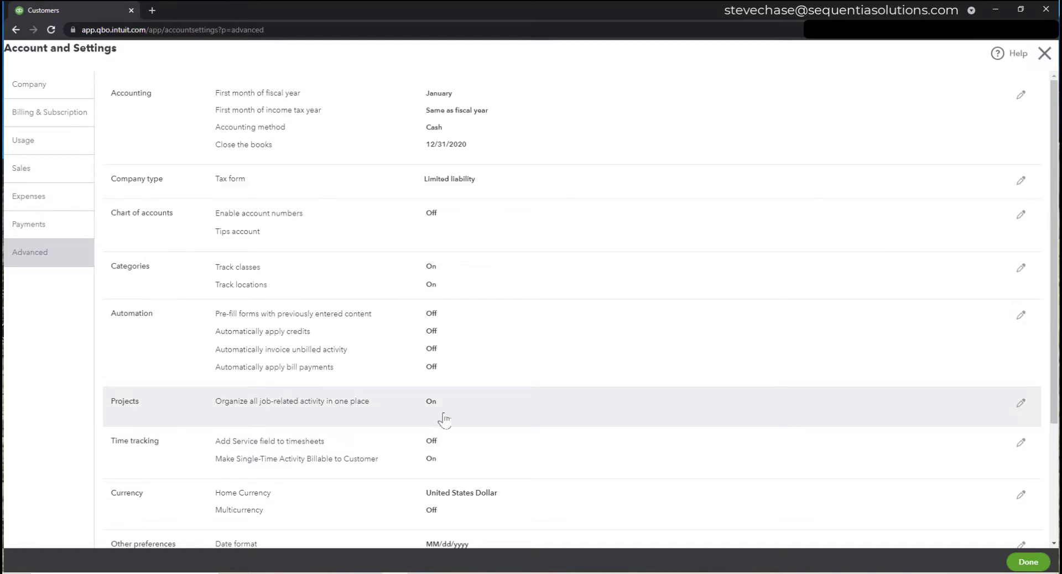
# - Look over the Sales settings, then close Account and settings
pyautogui.click(53, 177)
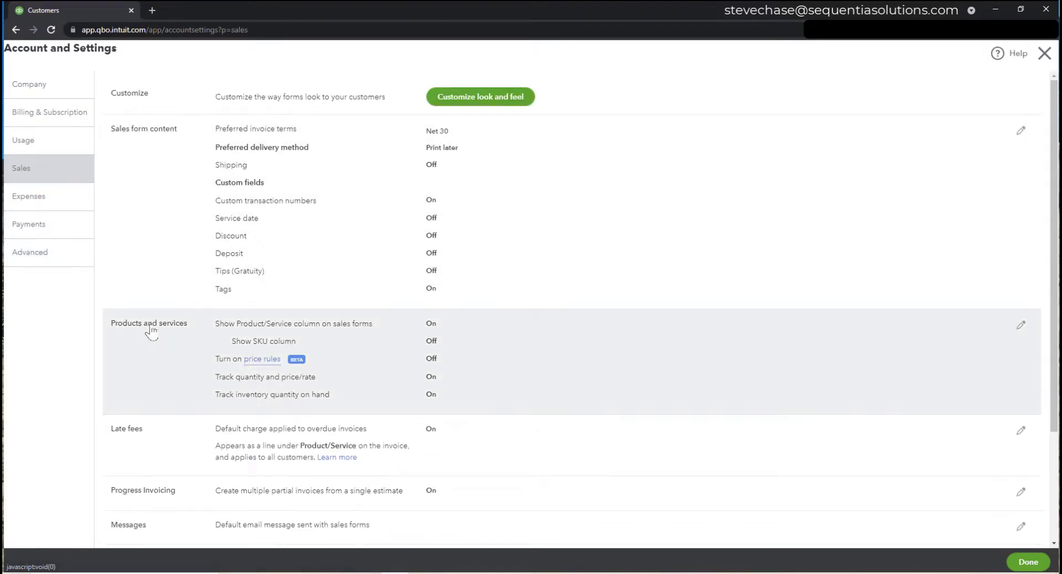
pyautogui.scroll(-2, 199, 481)
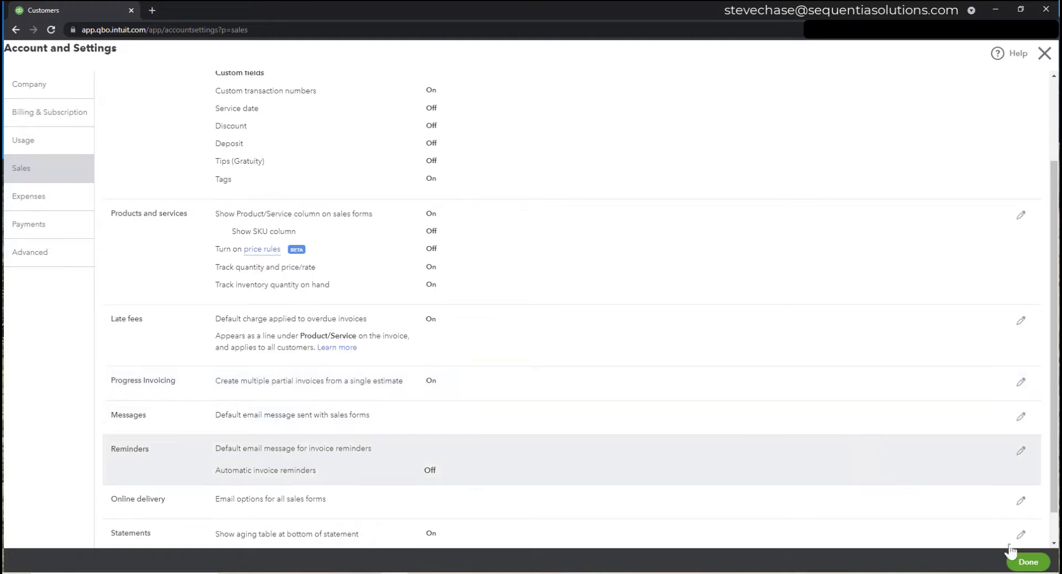
pyautogui.click(1033, 565)
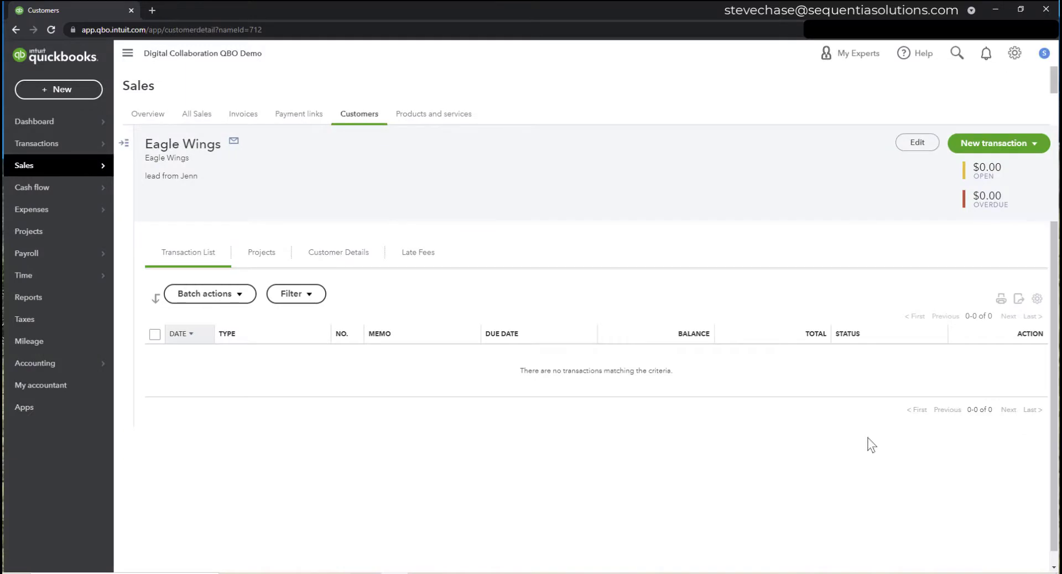
# - Go to the Projects page from the left navigation bar
pyautogui.click(65, 238)
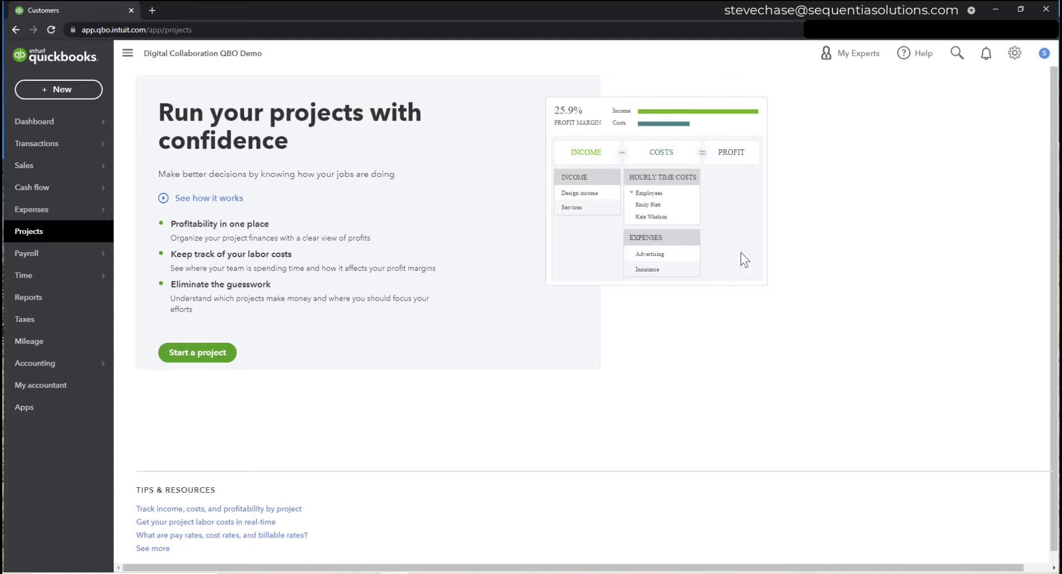
# - Start a project and enter '11235 Lucas Pacioli Drive.' as the project name
pyautogui.click(216, 357)
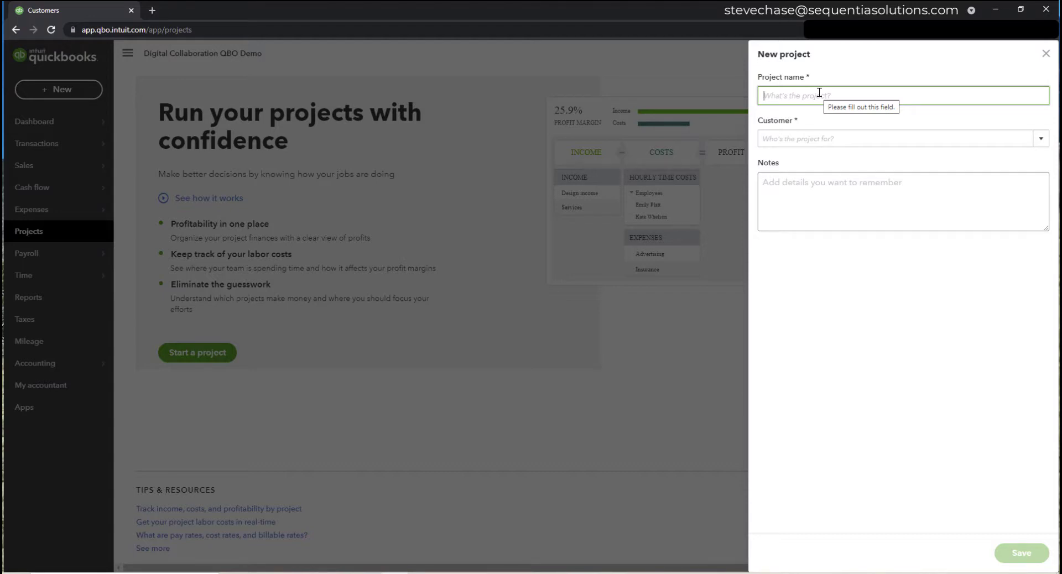
pyautogui.write('1123')
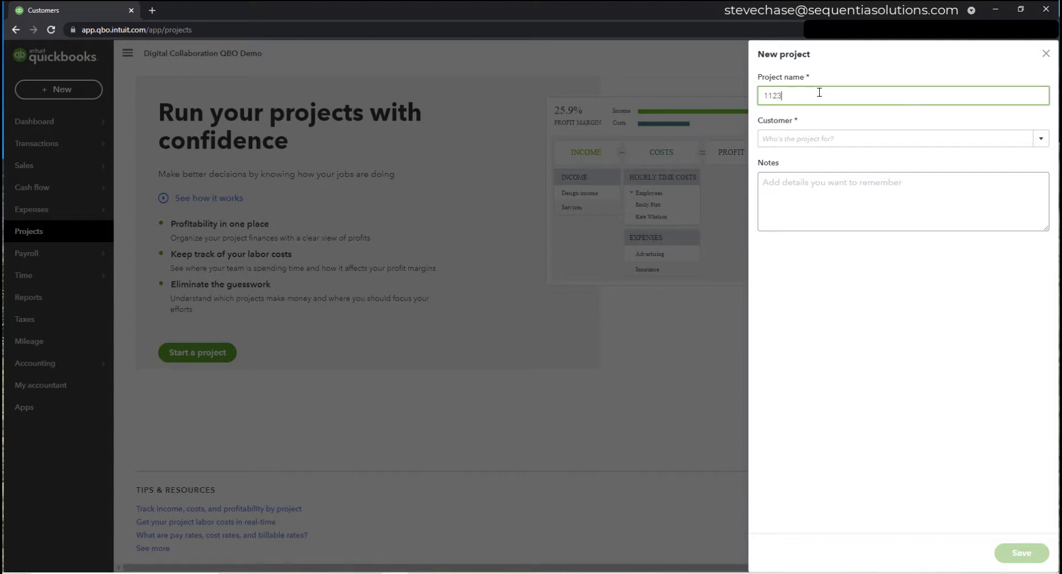
pyautogui.write('5 Lucas Pa')
pyautogui.write('r')
pyautogui.write('ioli Driv')
pyautogui.write('e.')
pyautogui.moveTo(863, 95); pyautogui.dragTo(760, 94)
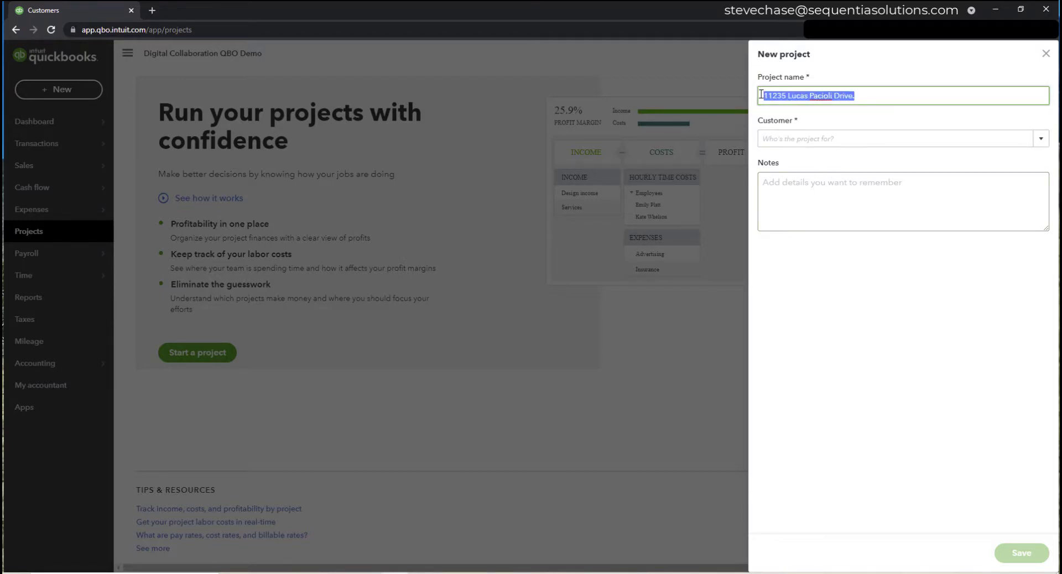
# - Choose Eagle Wings as the project's customer
pyautogui.click(792, 140)
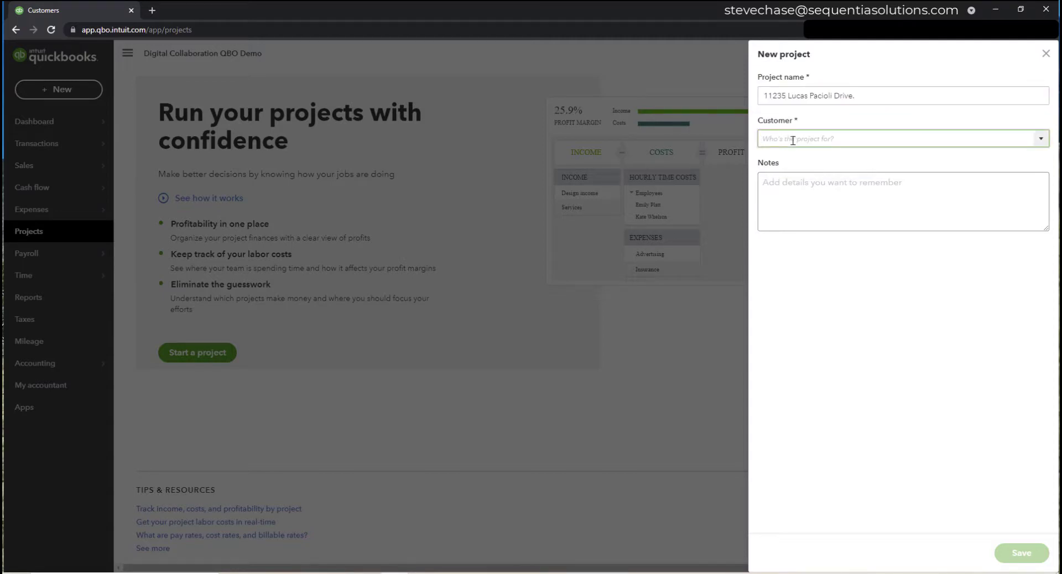
pyautogui.write('eag')
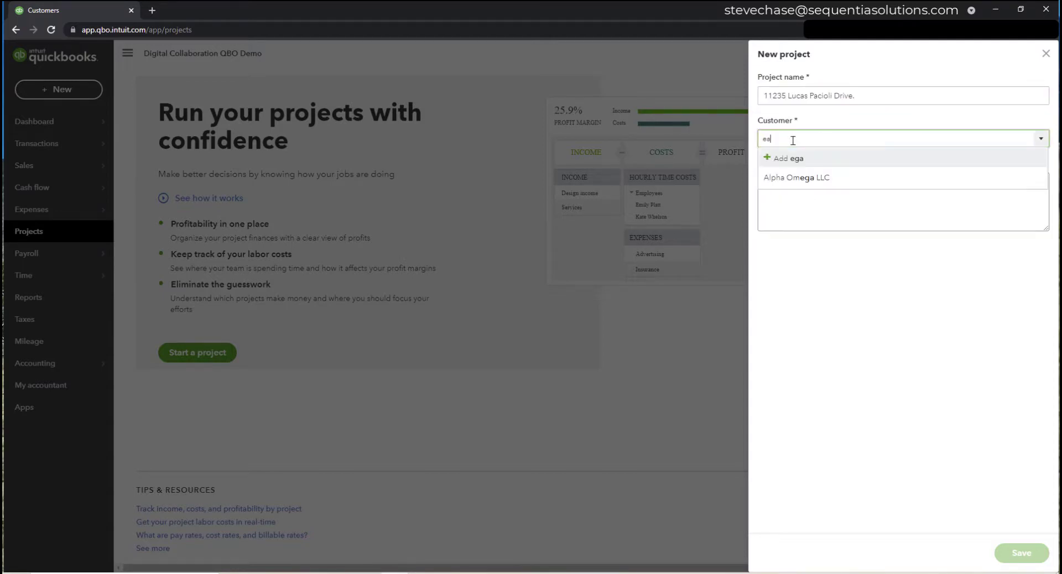
pyautogui.click(796, 178)
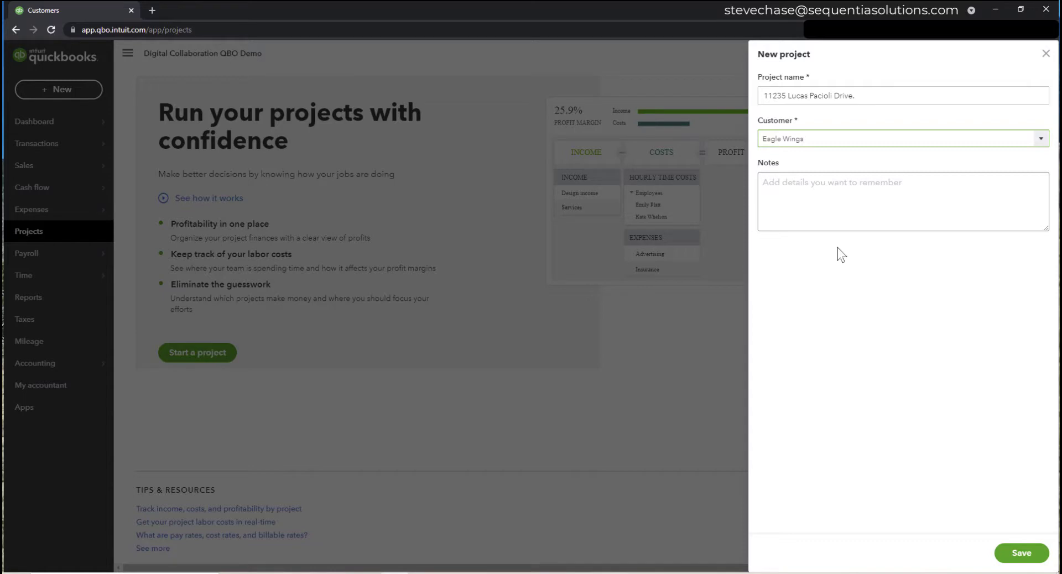
# - Add the note '$75,000 training/consulting for 8 months project' and save the project
pyautogui.click(819, 206)
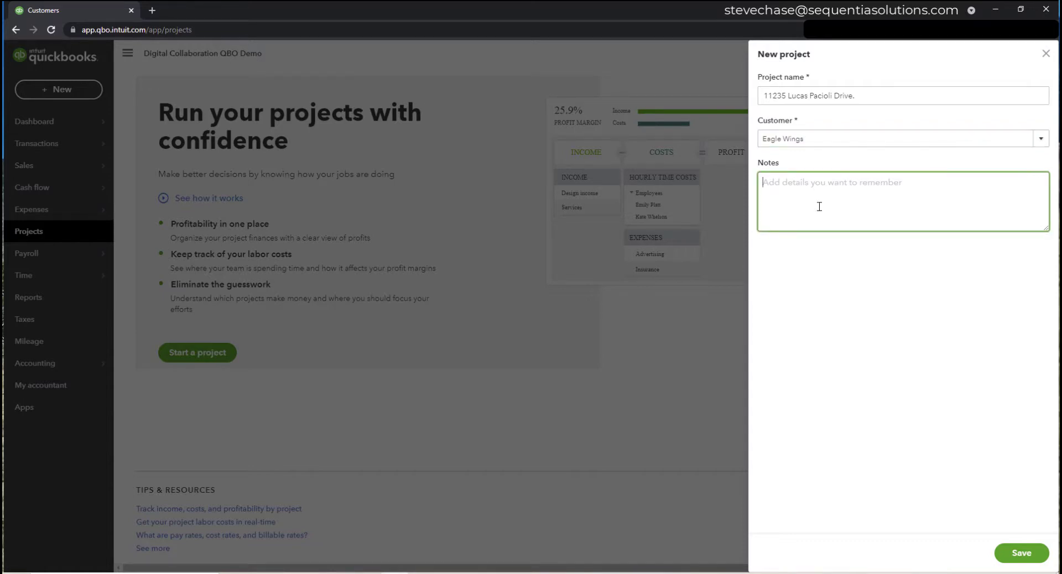
pyautogui.write('$75,000')
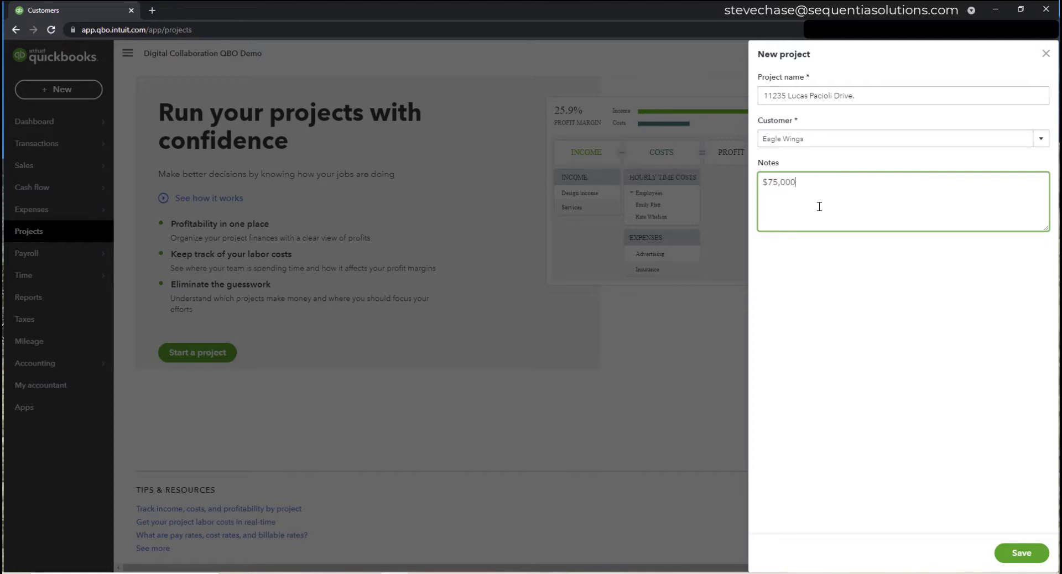
pyautogui.write(' training /consulting')
pyautogui.press('BackSpace')
pyautogui.write('ing for 8 months')
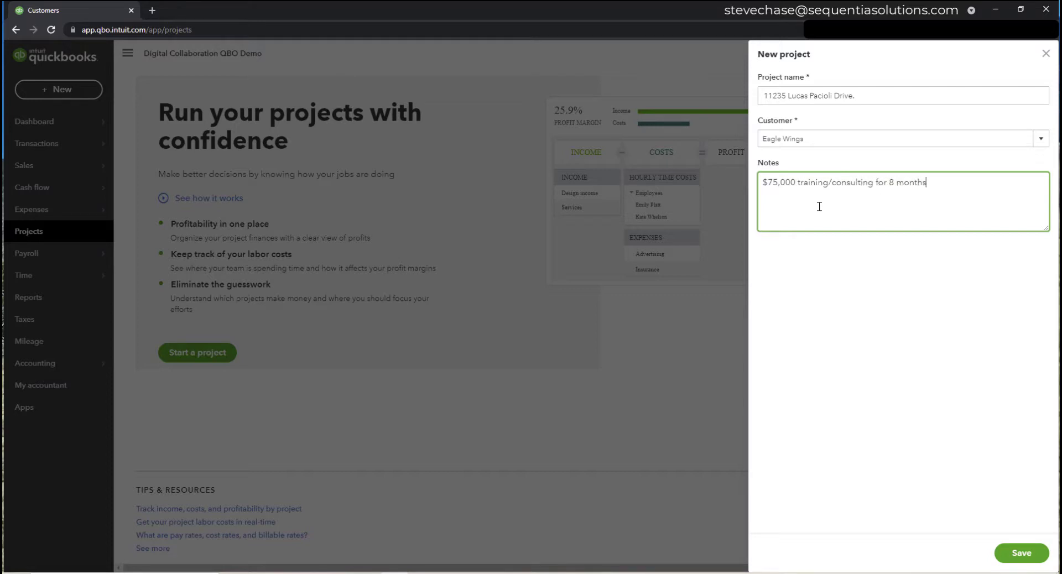
pyautogui.write(' projh')
pyautogui.press('BackSpace')
pyautogui.press('BackSpace')
pyautogui.write('ject')
pyautogui.click(1007, 554)
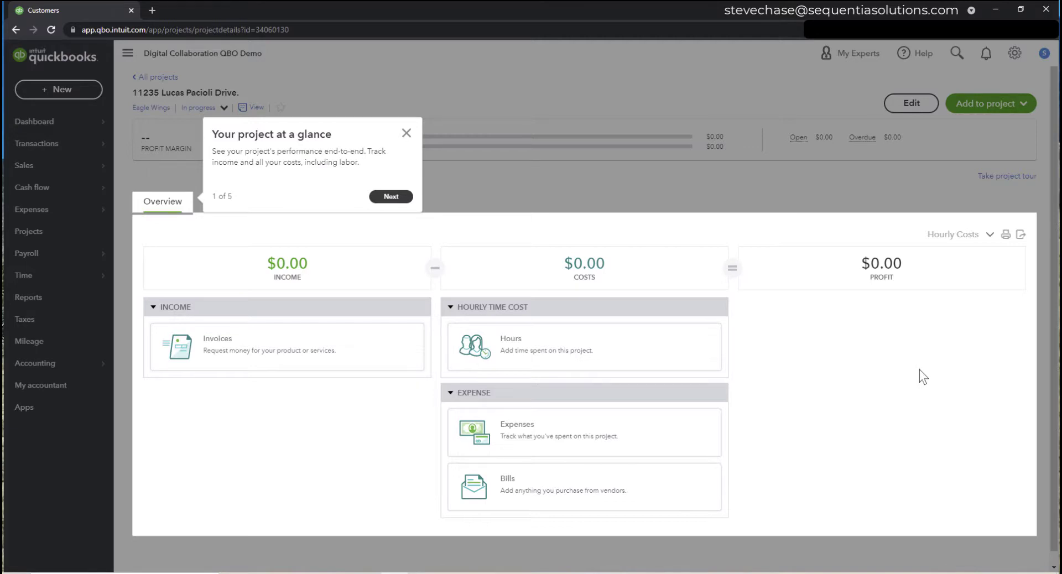
# - Step through the five-part project tour, covering time tracking and reports, and close it
pyautogui.click(390, 197)
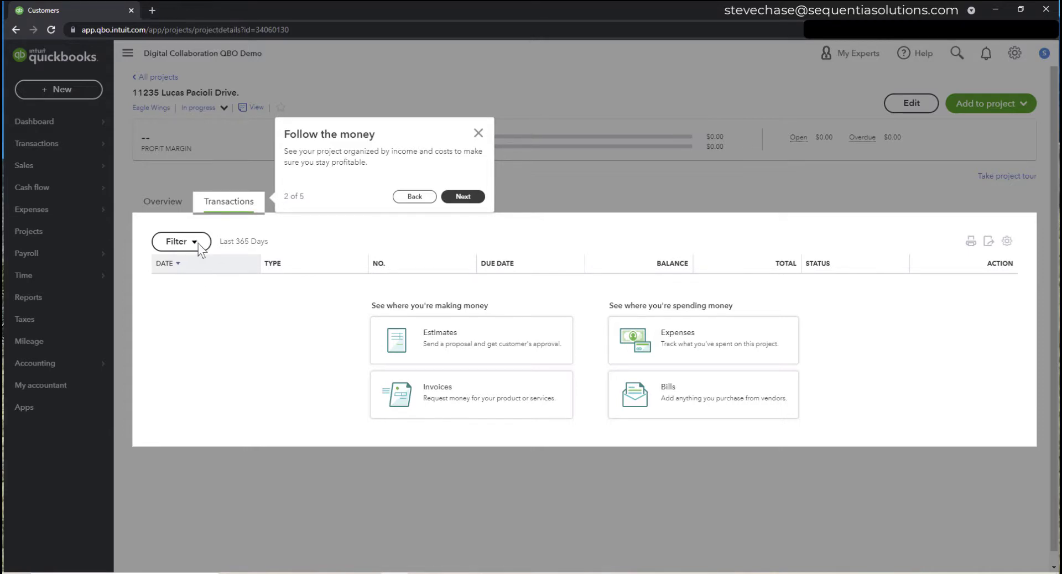
pyautogui.click(475, 198)
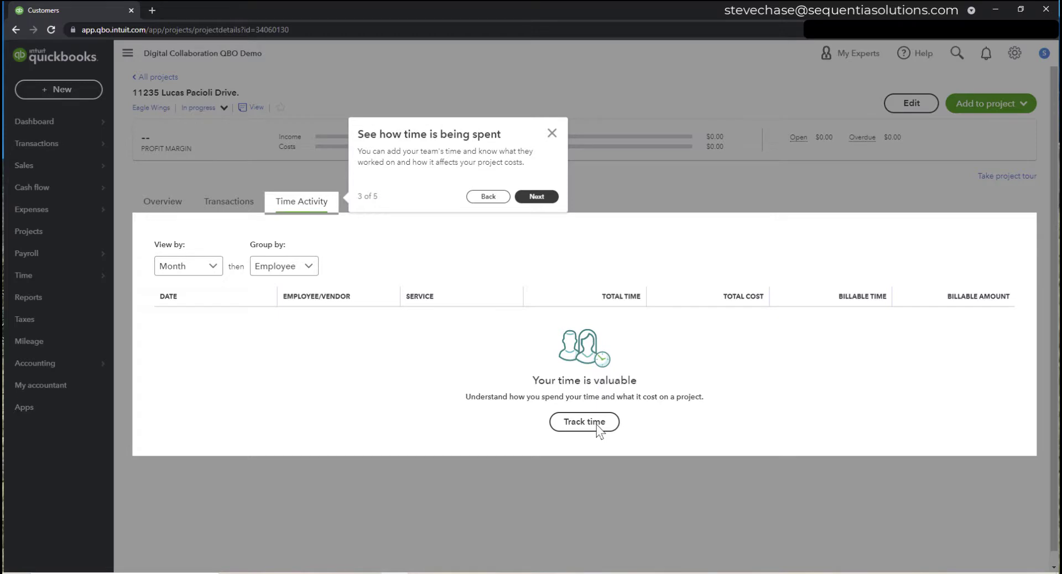
pyautogui.click(546, 198)
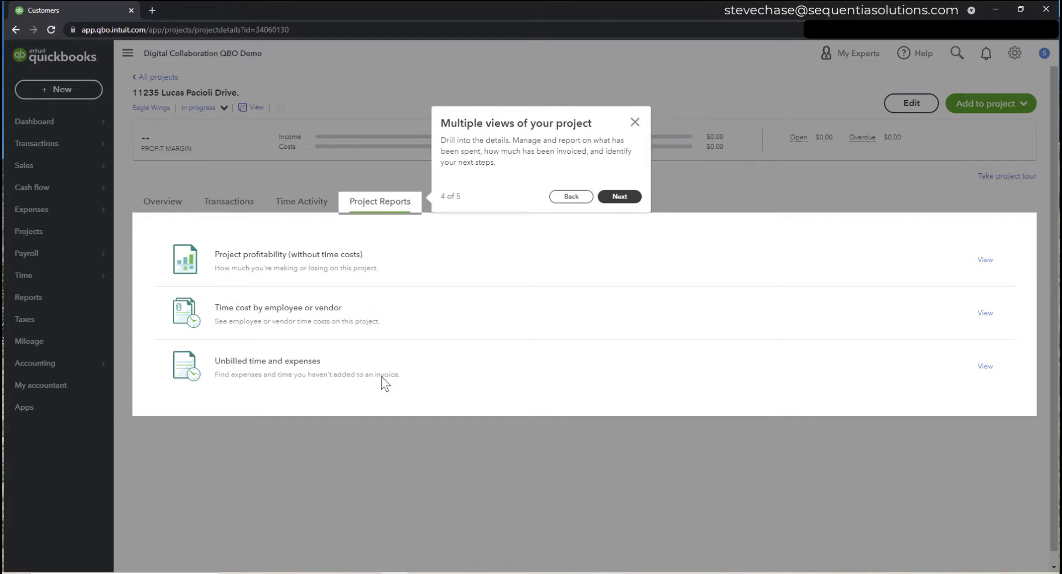
pyautogui.click(620, 197)
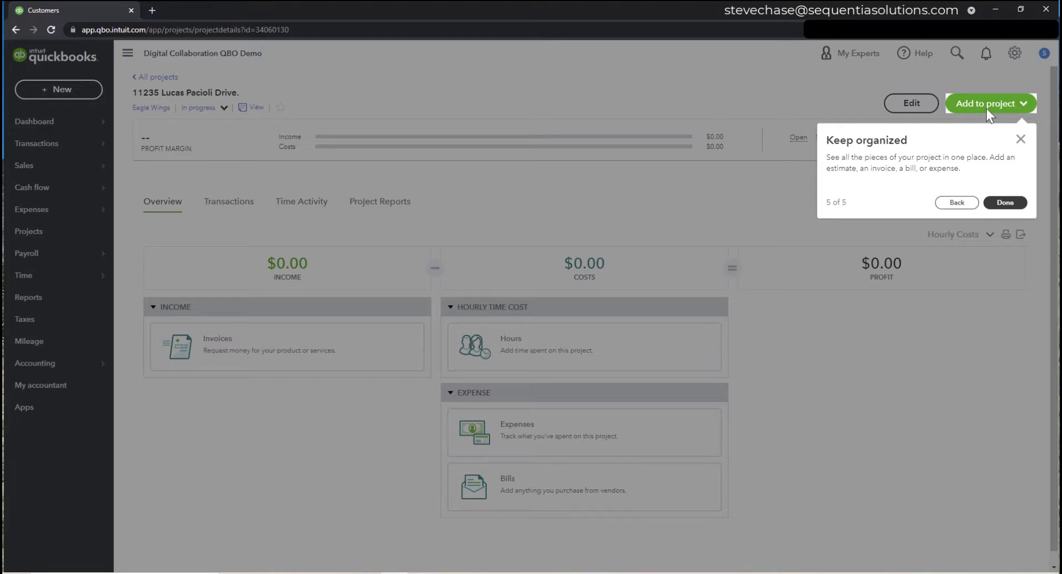
pyautogui.click(1002, 203)
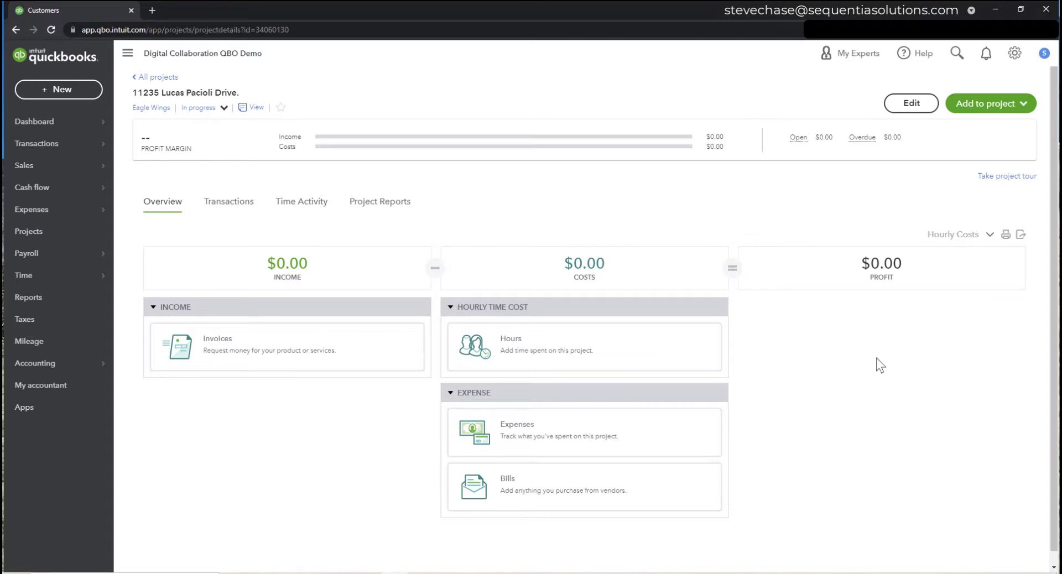
# - Reload the project page and add a new estimate to the project
pyautogui.click(51, 29)
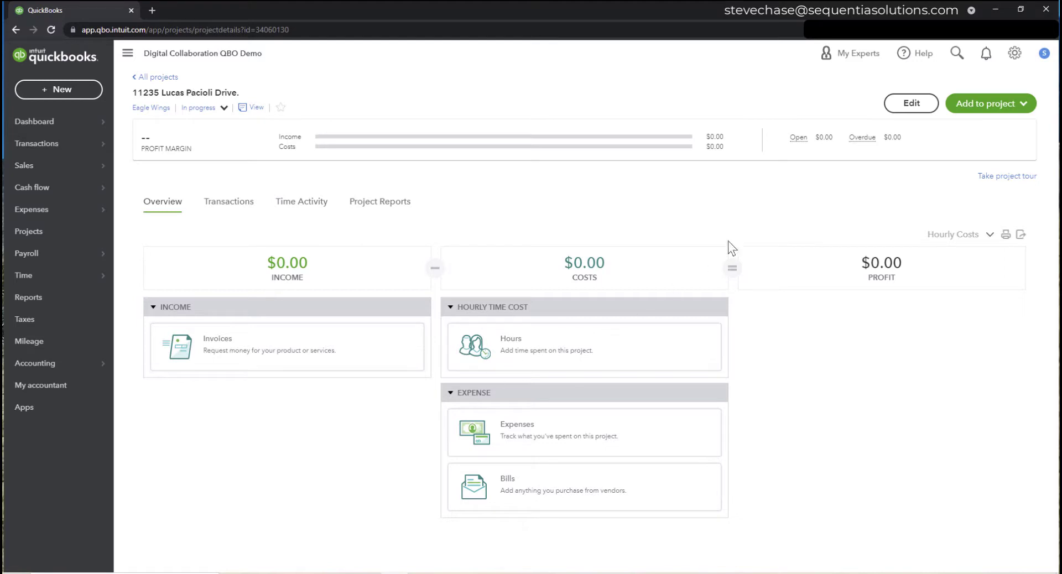
pyautogui.click(987, 108)
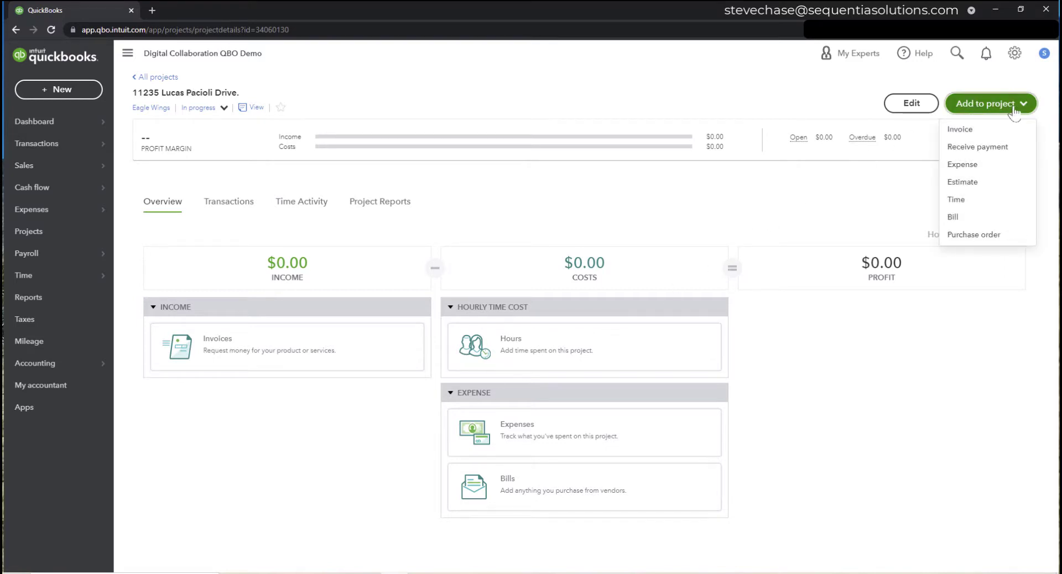
pyautogui.click(990, 185)
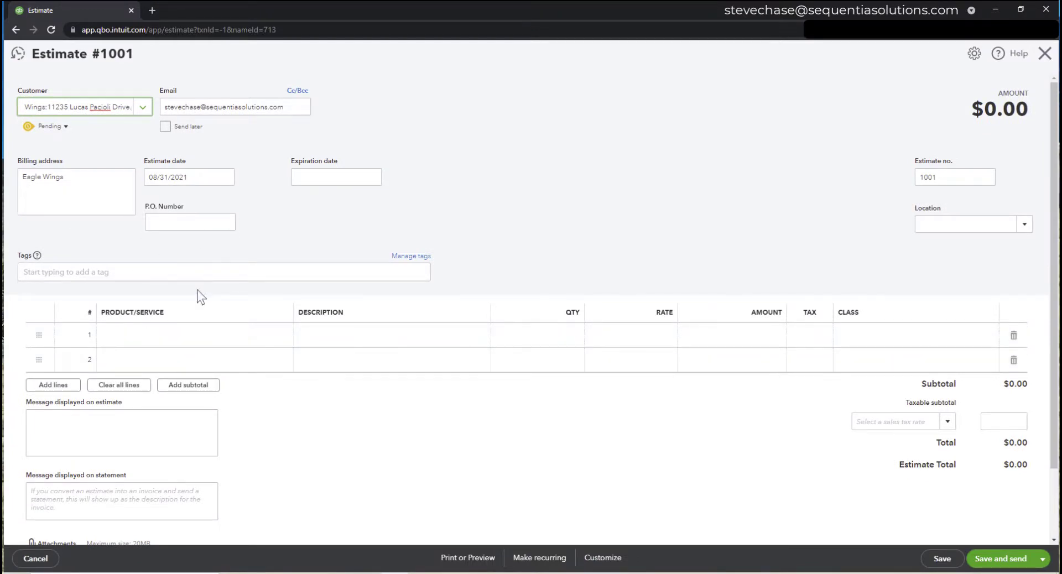
# - Add a Training line for 8-month Microsoft 365 and soft skills employee training at 75000
pyautogui.click(188, 339)
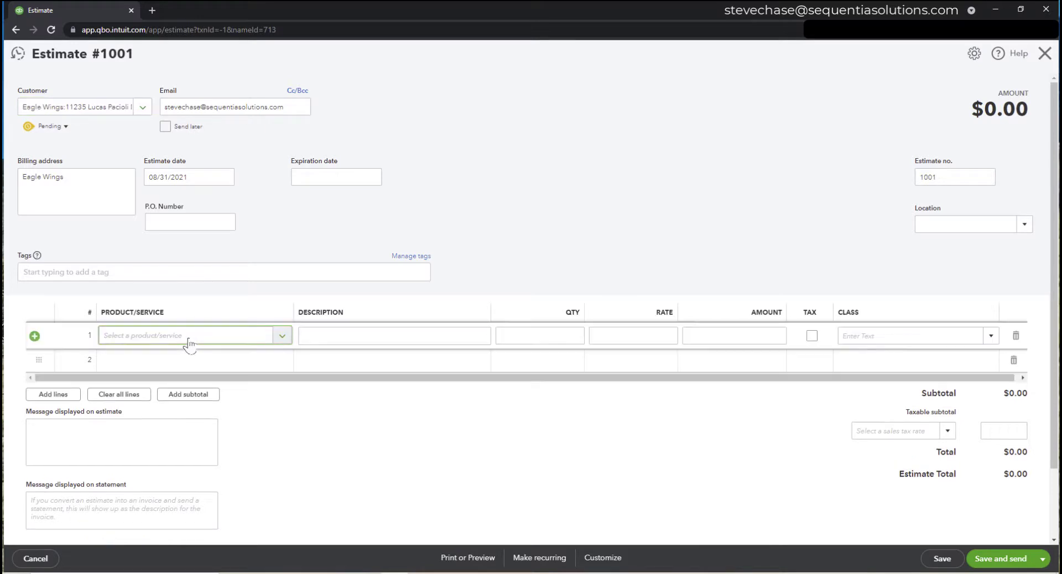
pyautogui.write('tra')
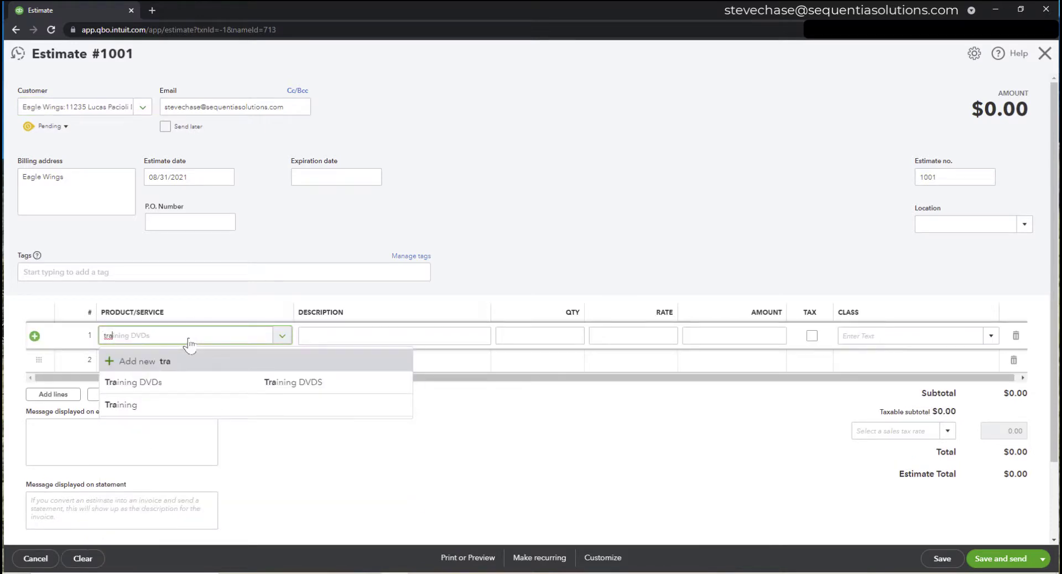
pyautogui.click(127, 404)
pyautogui.click(317, 333)
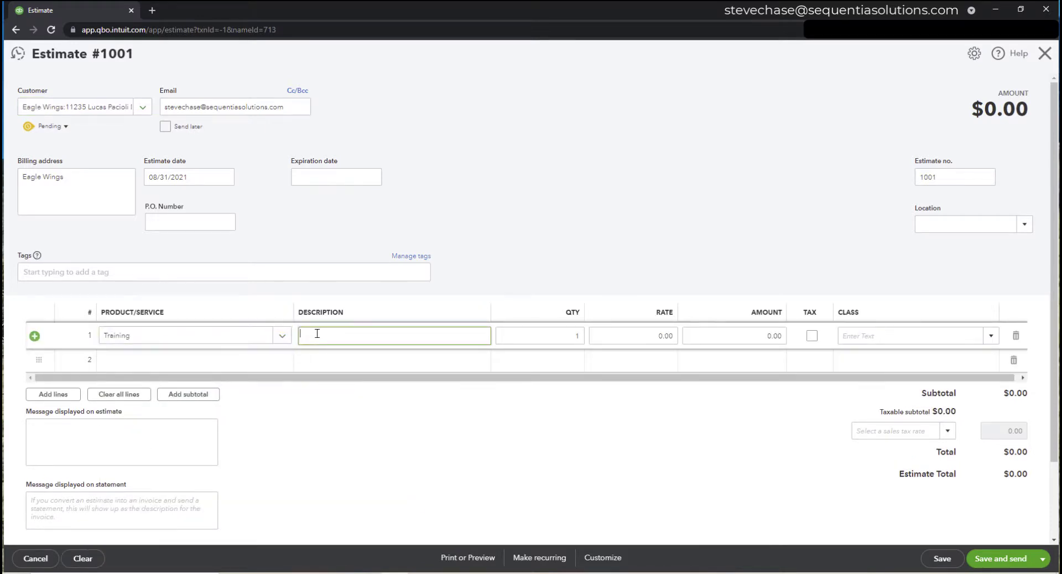
pyautogui.write('8 month training for employees at Eagles Wings. C')
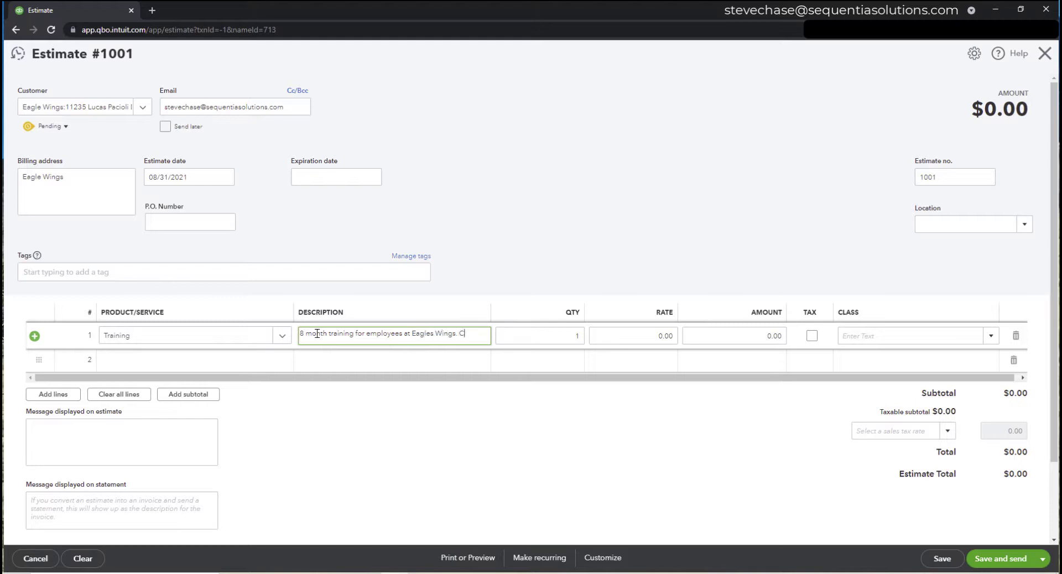
pyautogui.write('overing Mic')
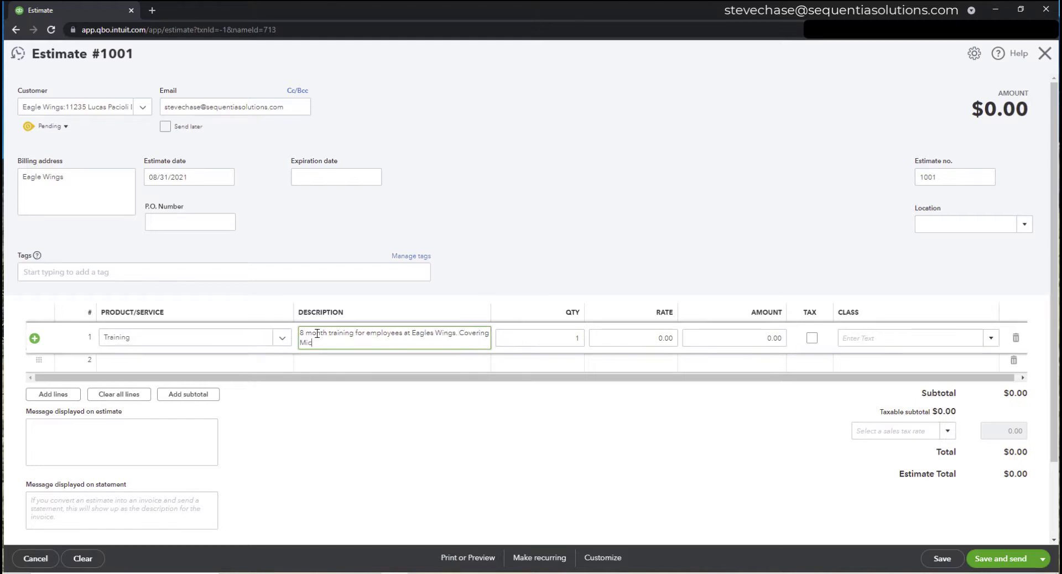
pyautogui.write('rosoft 365 and soft skills training')
pyautogui.press('Tab')
pyautogui.press('Tab')
pyautogui.press('Tab')
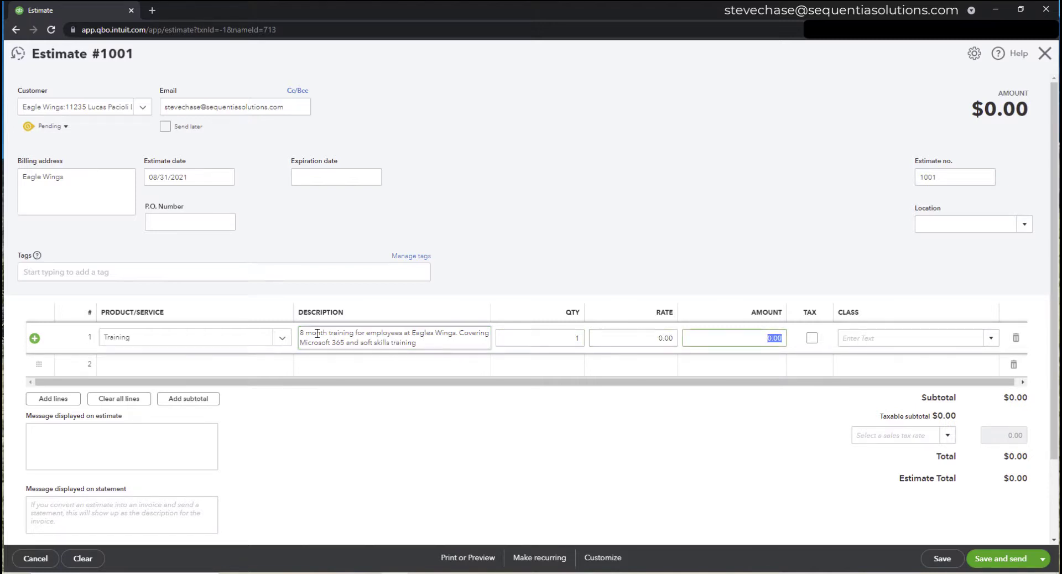
pyautogui.write('75000')
pyautogui.click(335, 363)
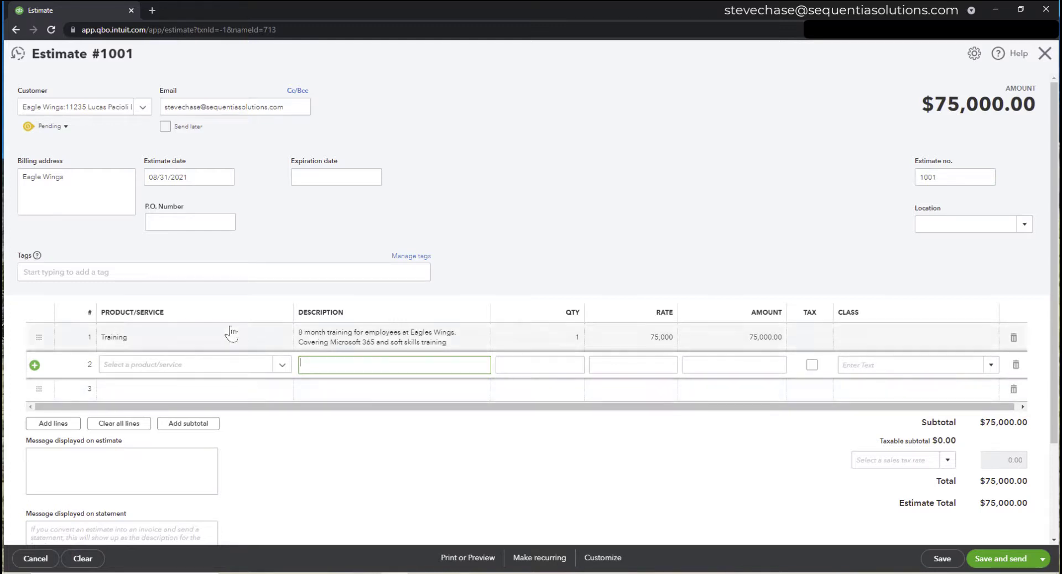
# - Tag estimate 1001 with State: Texas and Service Type: Group Training
pyautogui.click(122, 271)
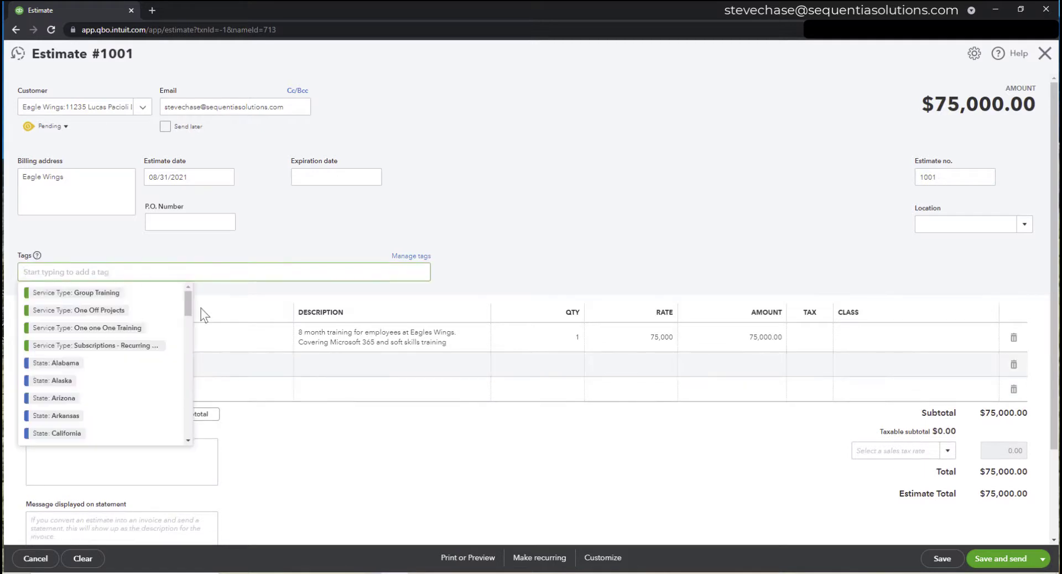
pyautogui.moveTo(188, 310); pyautogui.dragTo(188, 403)
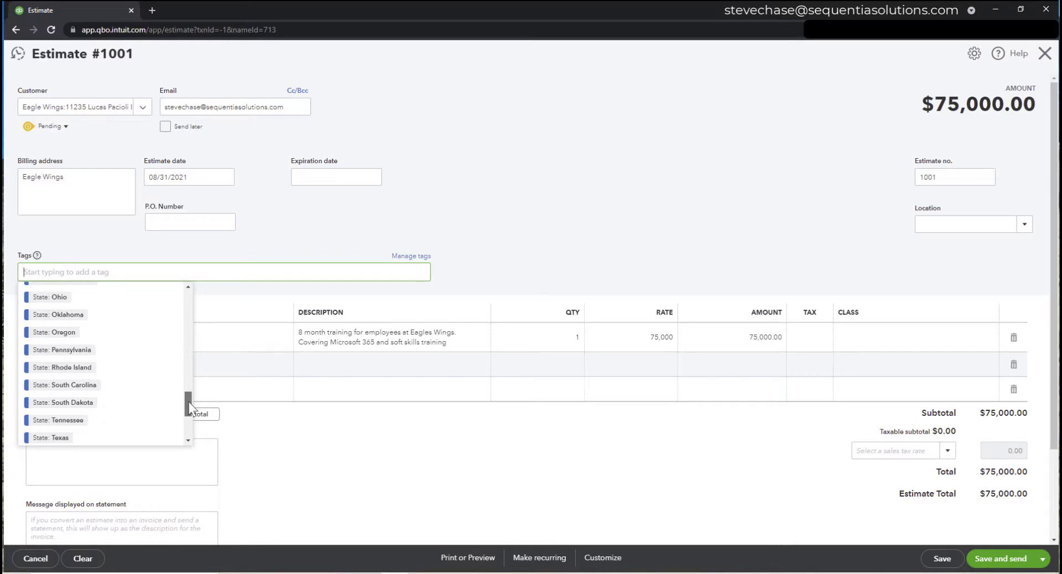
pyautogui.moveTo(188, 403); pyautogui.dragTo(189, 412)
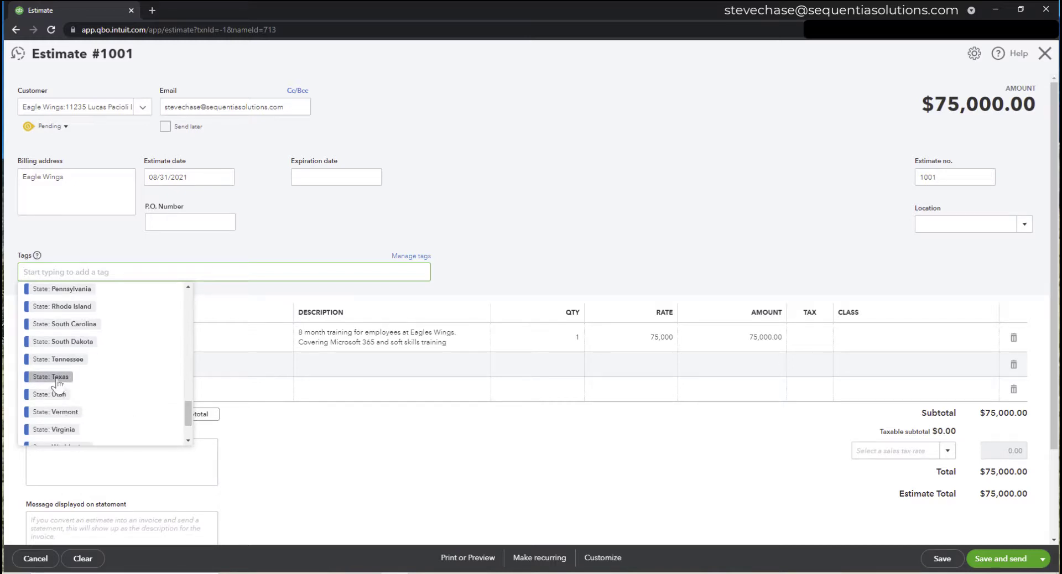
pyautogui.click(53, 377)
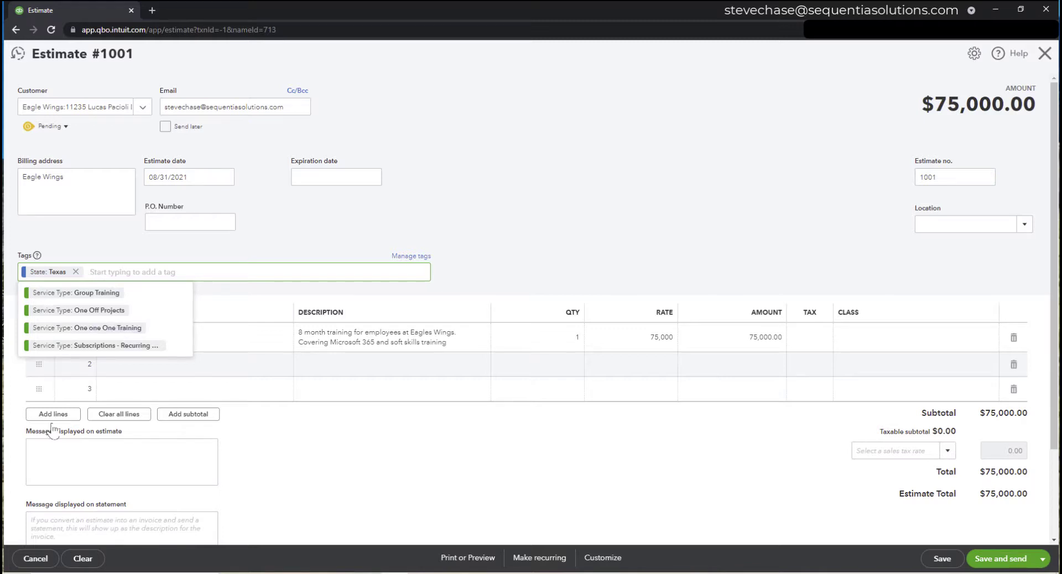
pyautogui.click(100, 293)
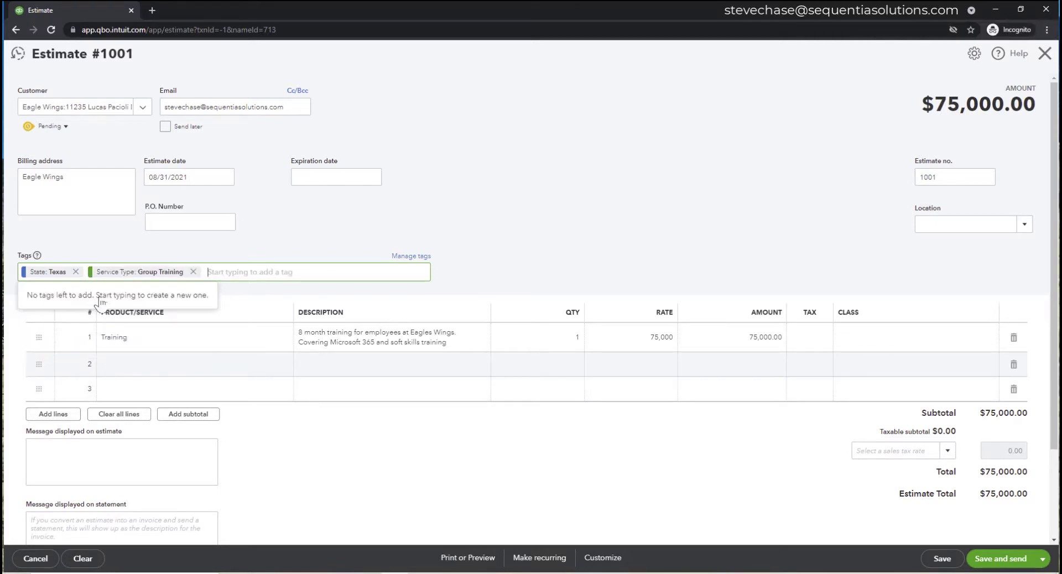
pyautogui.click(536, 259)
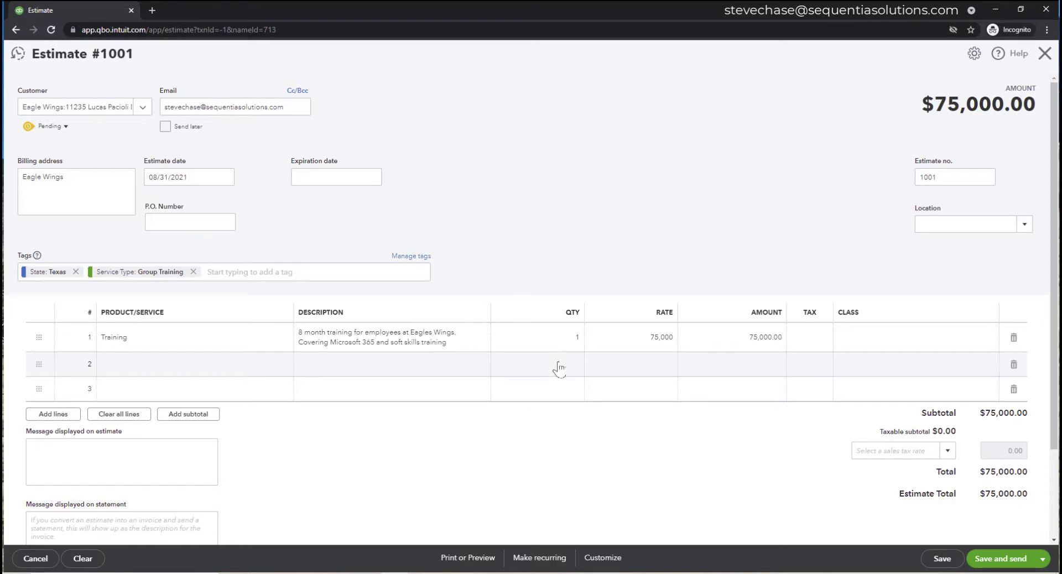
# - Attach the bank authorization form and customer contract to the email, then save estimate 1001
pyautogui.scroll(-2, 559, 368)
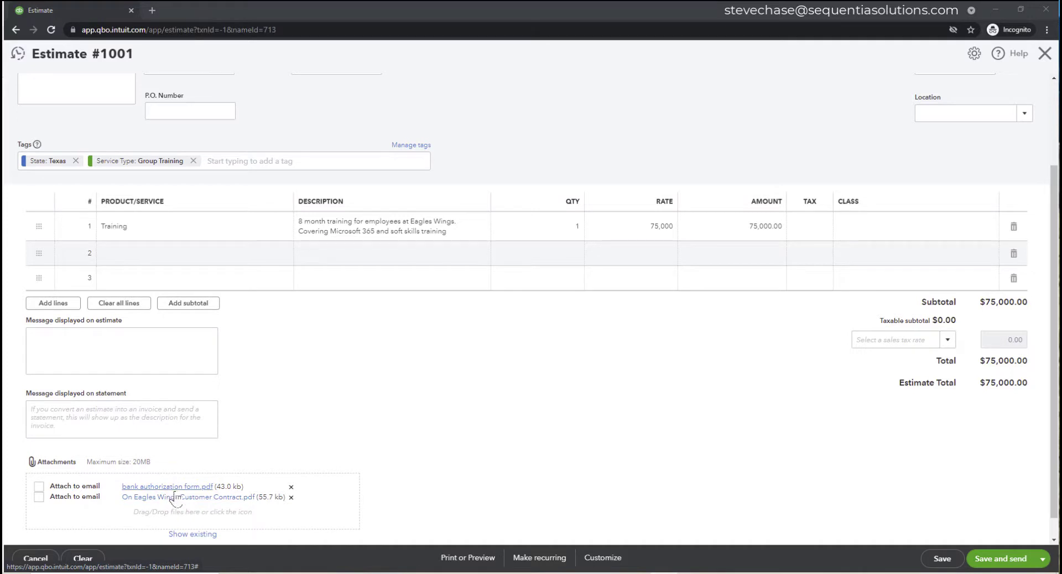
pyautogui.click(39, 486)
pyautogui.click(39, 497)
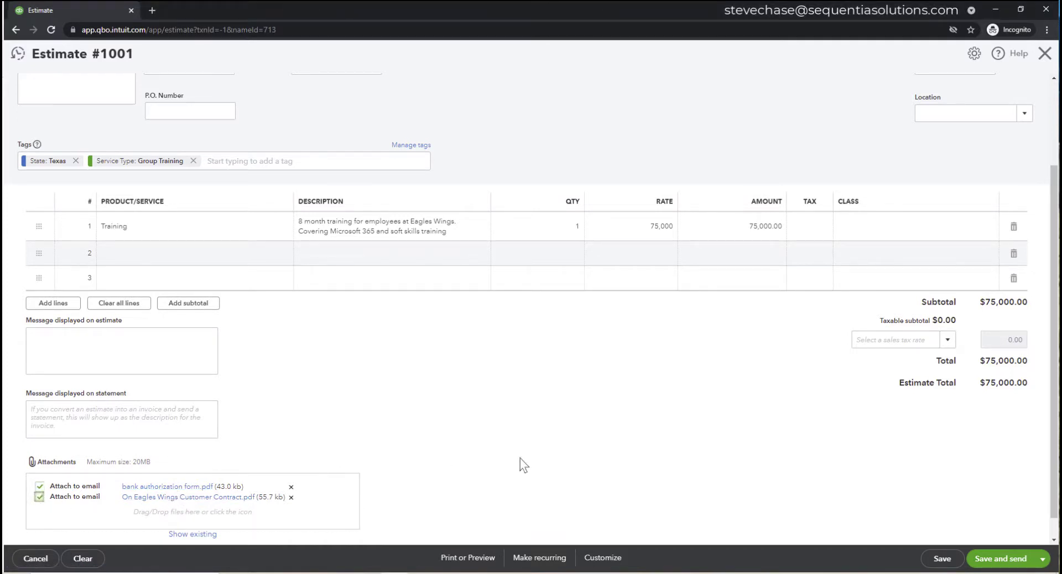
pyautogui.scroll(2, 520, 458)
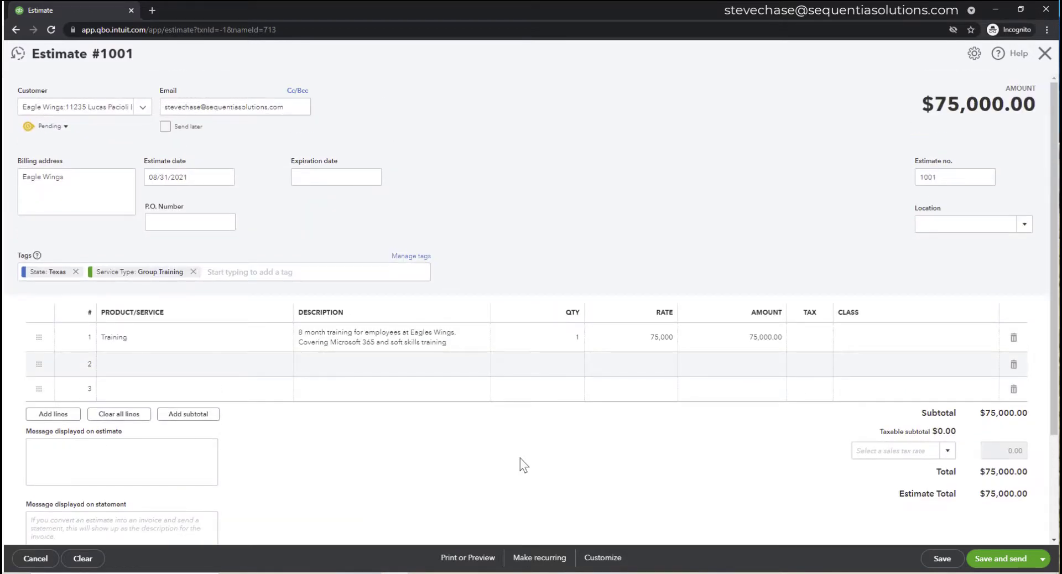
pyautogui.click(942, 559)
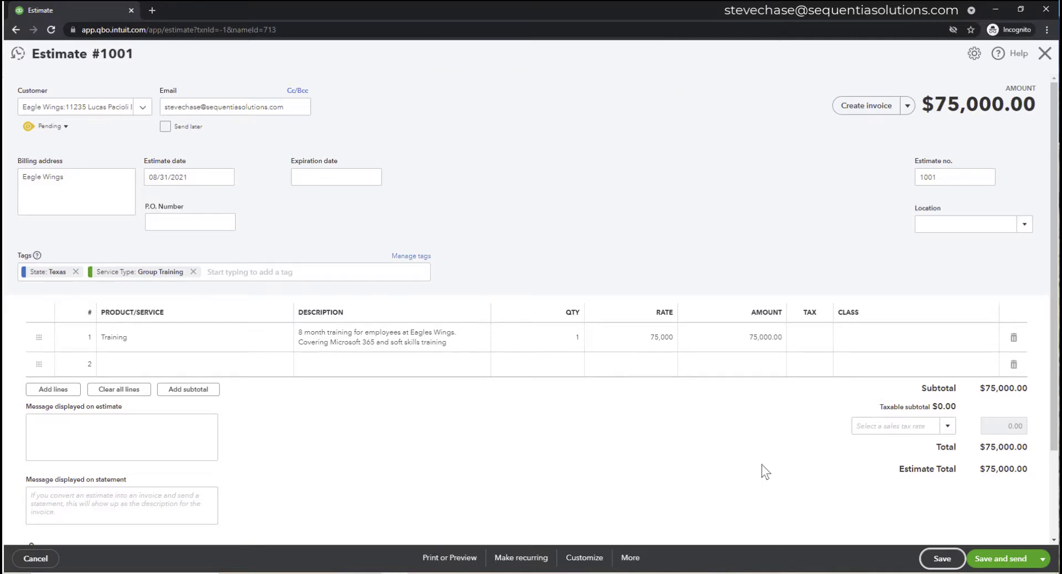
# - Save and email estimate 1001 to the Eagle Wings customer
pyautogui.click(997, 559)
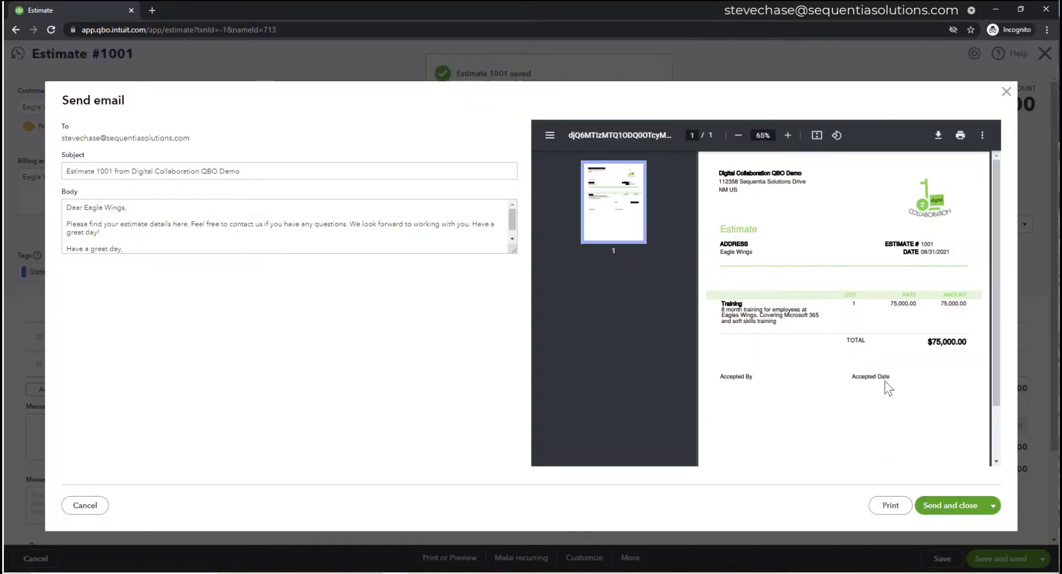
pyautogui.click(961, 508)
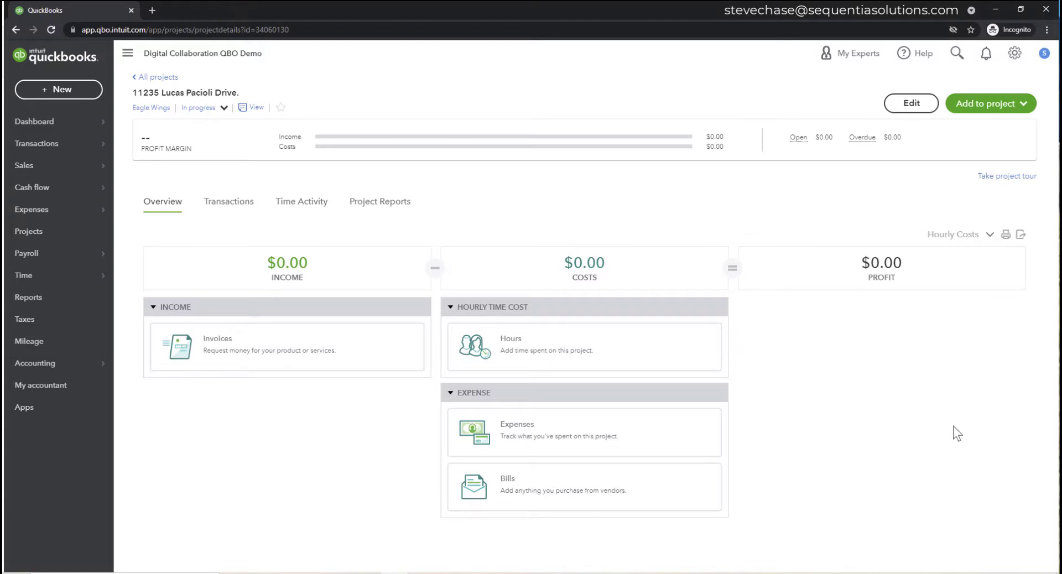
# - Show the Transactions list of the 11235 Lucas Pacioli Drive. project
pyautogui.click(242, 211)
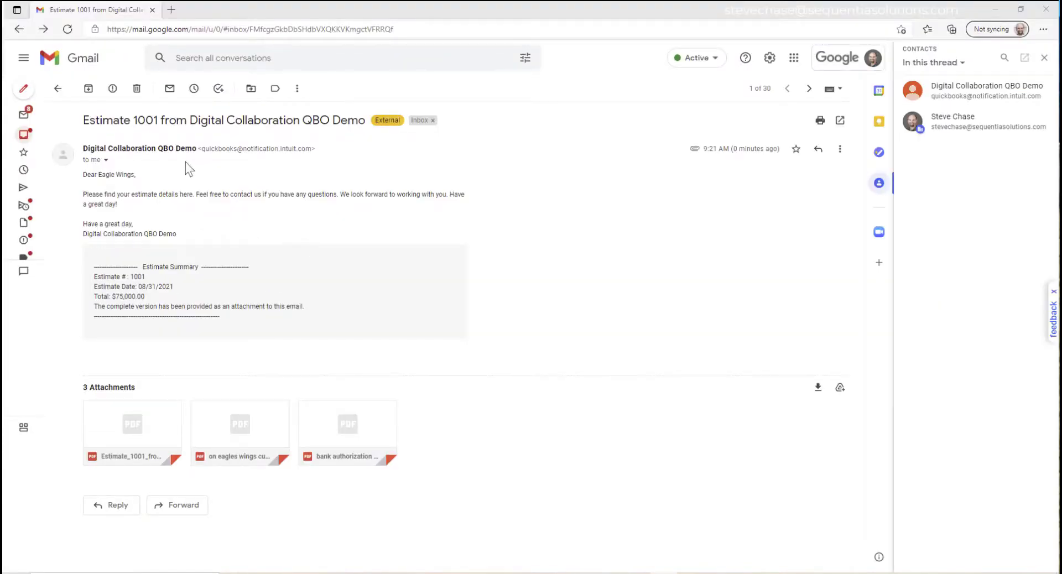
# - Read the Estimate 1001 email's subject and body, and preview its attached estimate PDF
pyautogui.moveTo(88, 120); pyautogui.dragTo(352, 121)
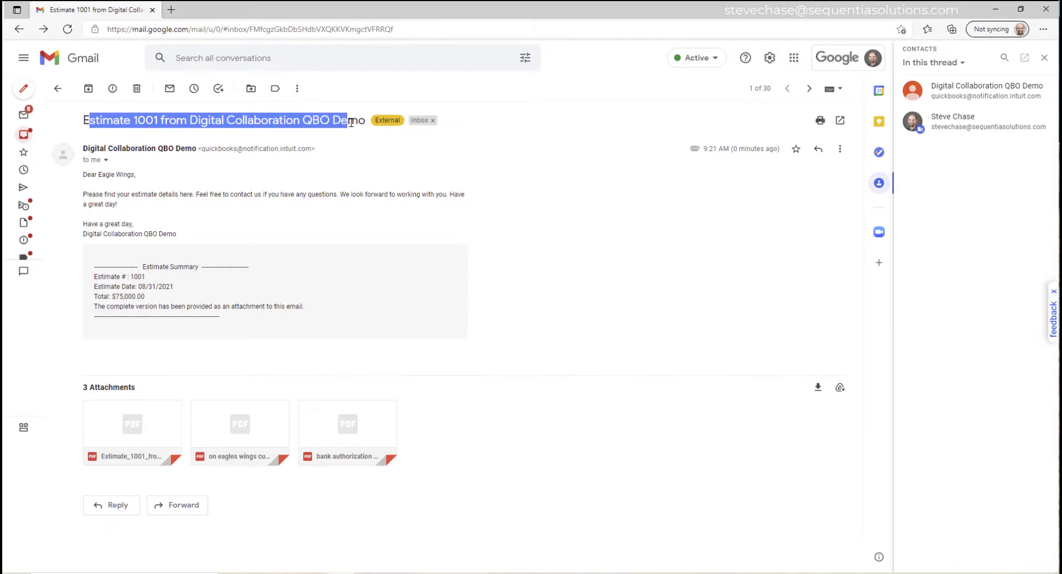
pyautogui.moveTo(100, 194); pyautogui.dragTo(178, 221)
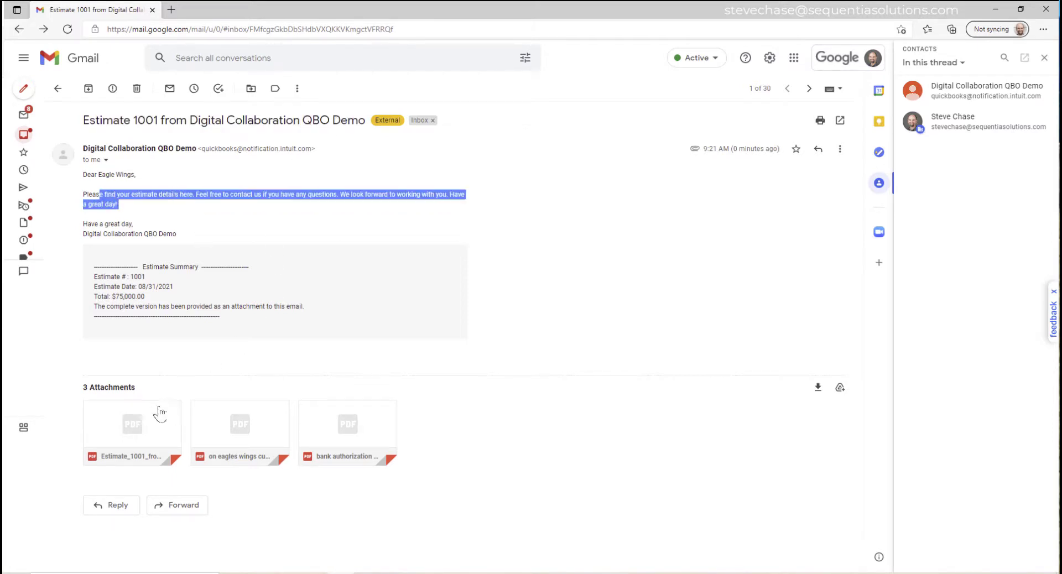
pyautogui.moveTo(138, 435)
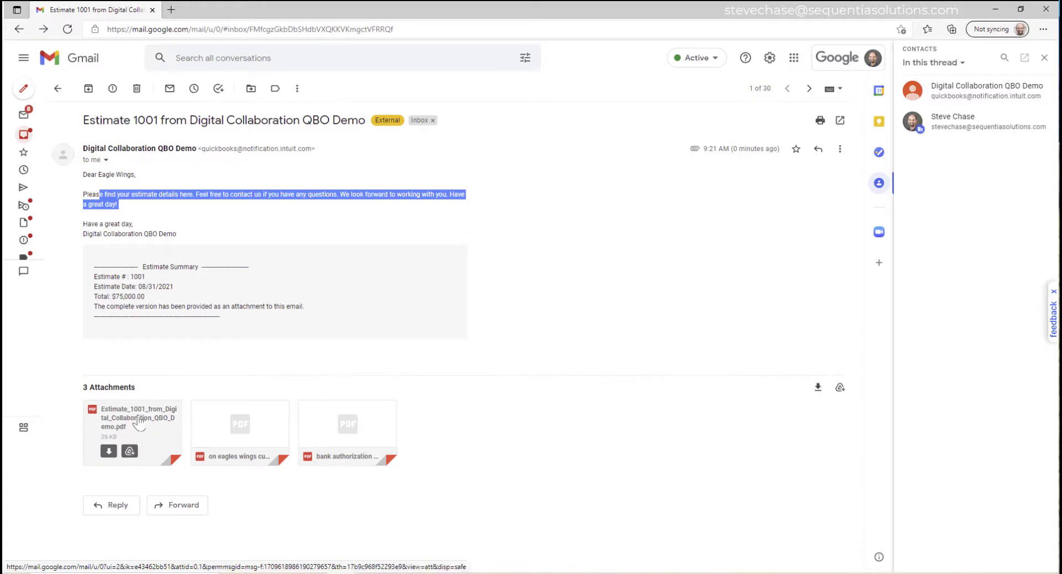
pyautogui.click(137, 430)
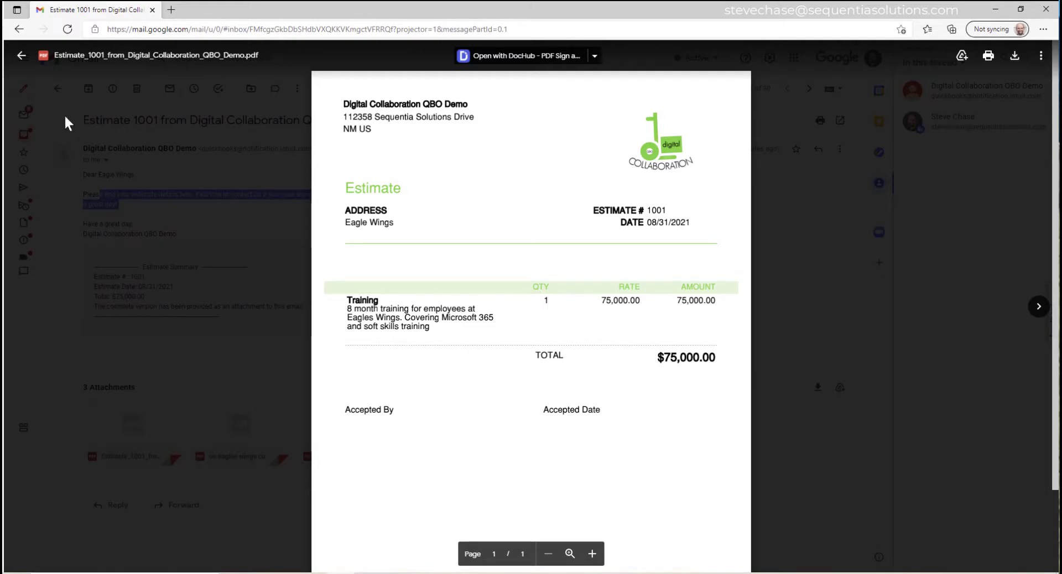
pyautogui.click(21, 55)
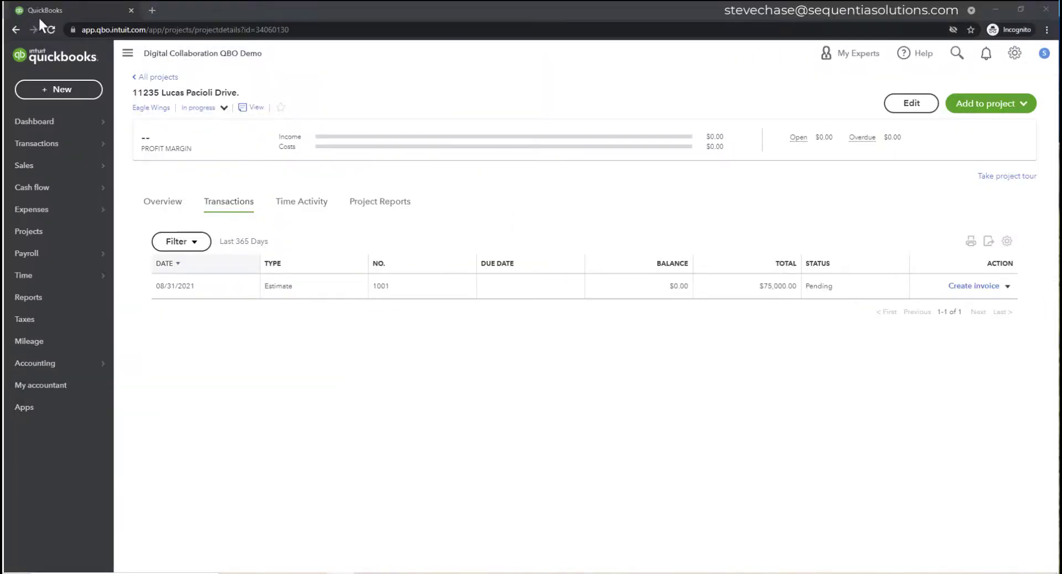
# - Reload the project, open estimate 1001 from Transactions, and check its Aug 31 delivery note
pyautogui.click(52, 29)
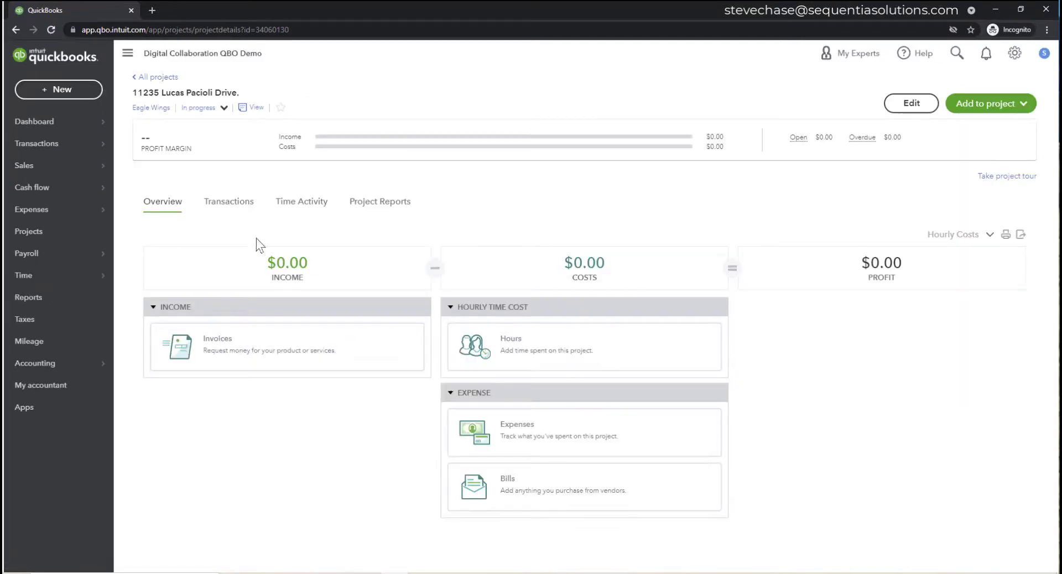
pyautogui.click(241, 204)
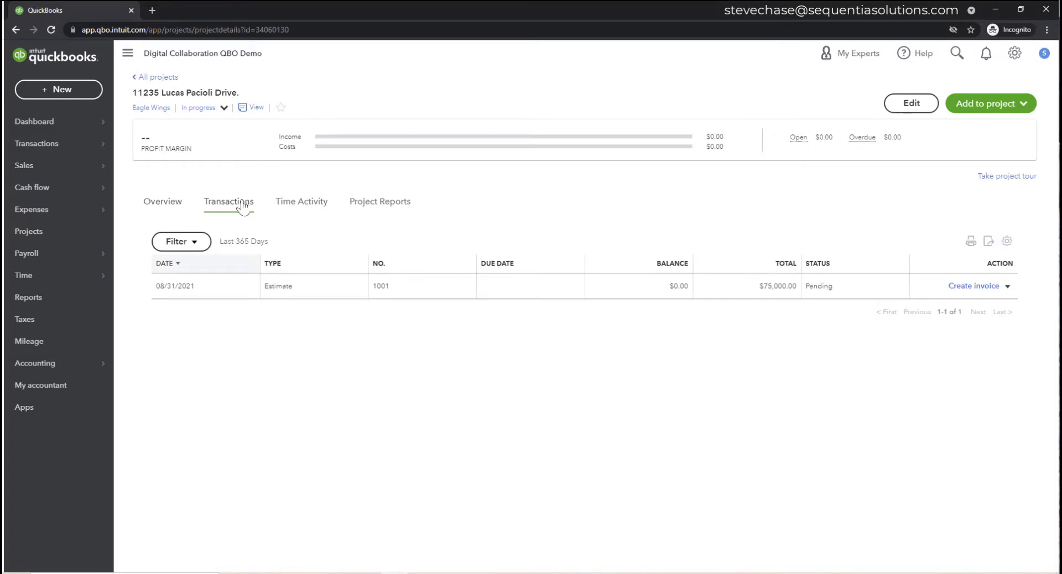
pyautogui.click(334, 296)
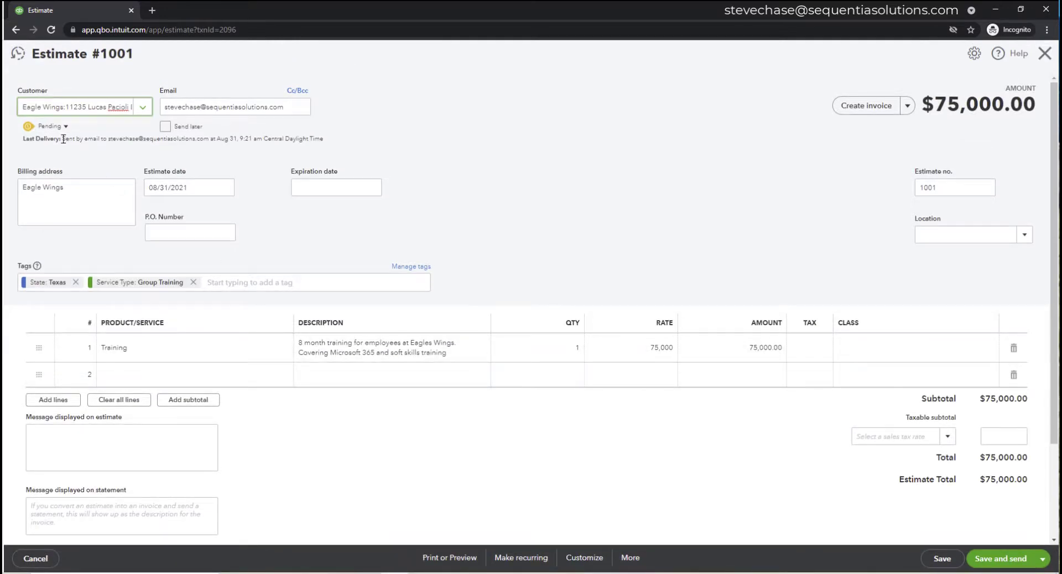
pyautogui.moveTo(63, 139); pyautogui.dragTo(308, 141)
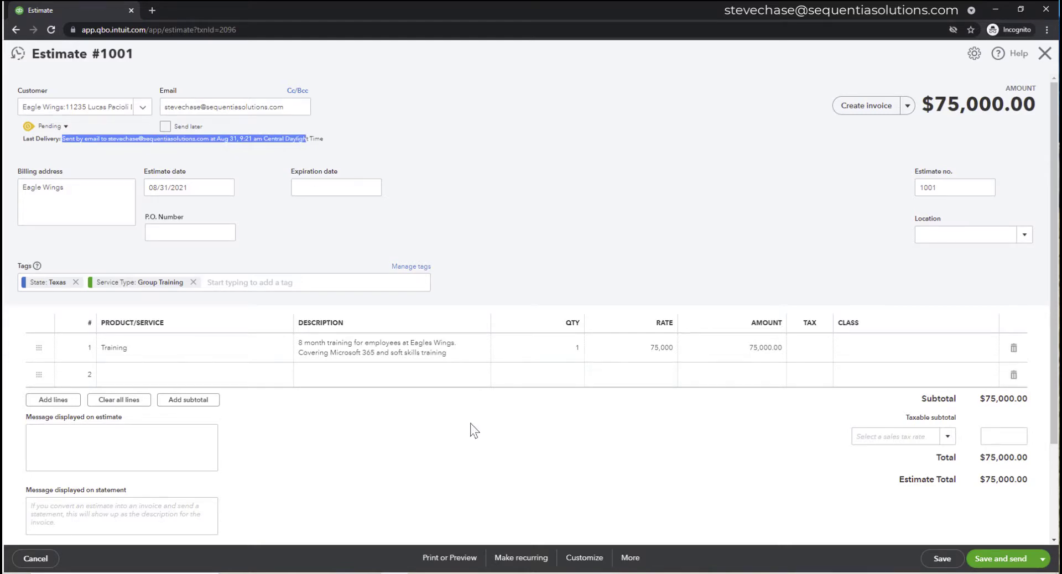
pyautogui.scroll(-3, 470, 423)
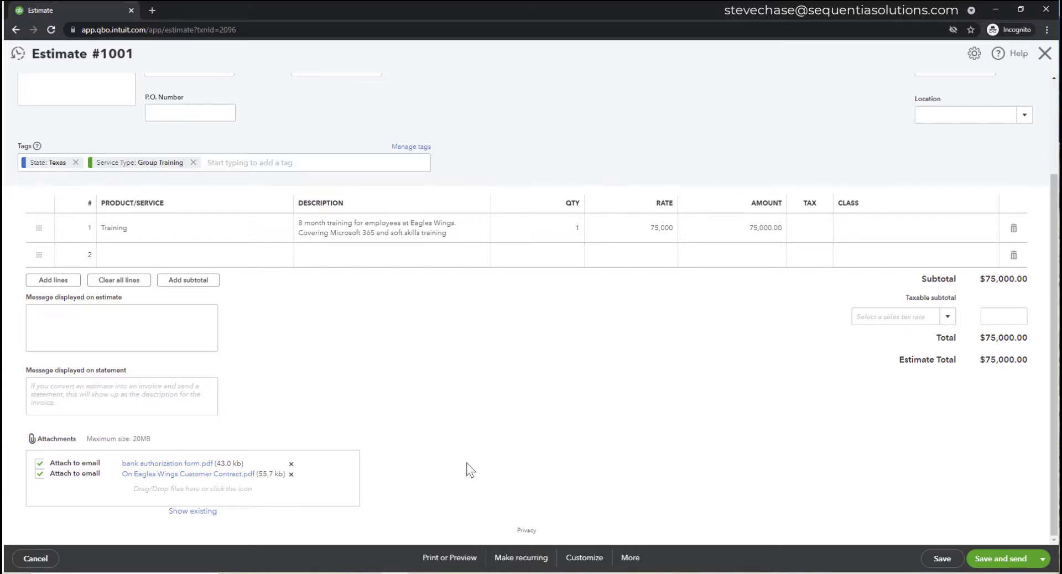
pyautogui.scroll(3, 467, 463)
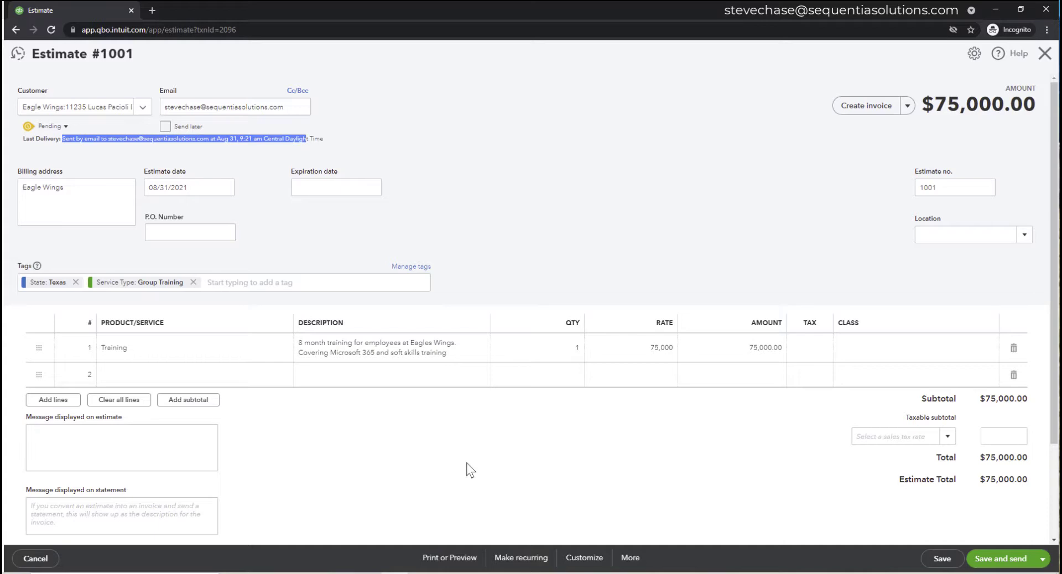
# - Start an invoice from estimate 1001 billing 40% of each line
pyautogui.click(866, 111)
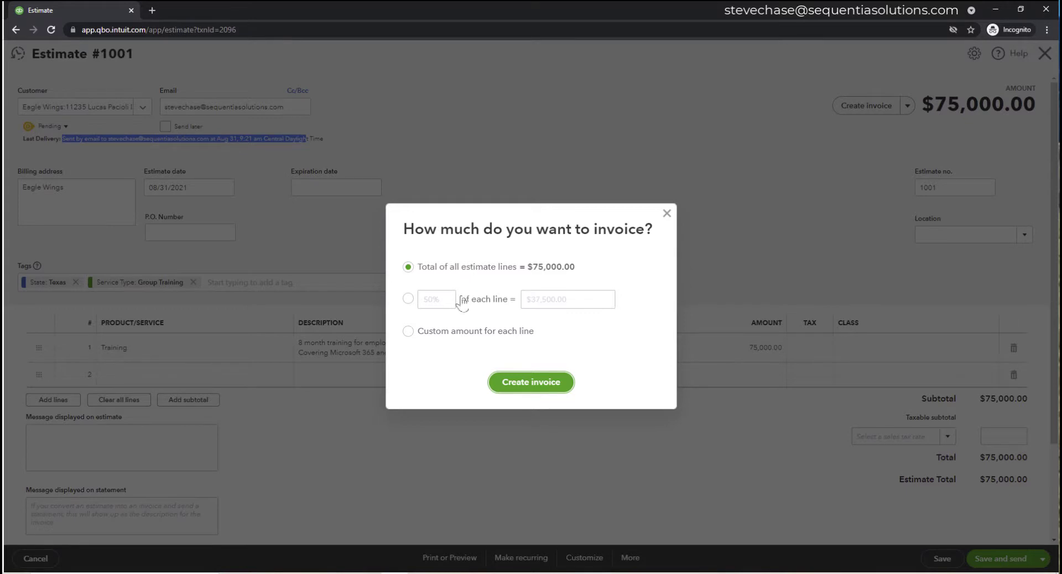
pyautogui.click(409, 299)
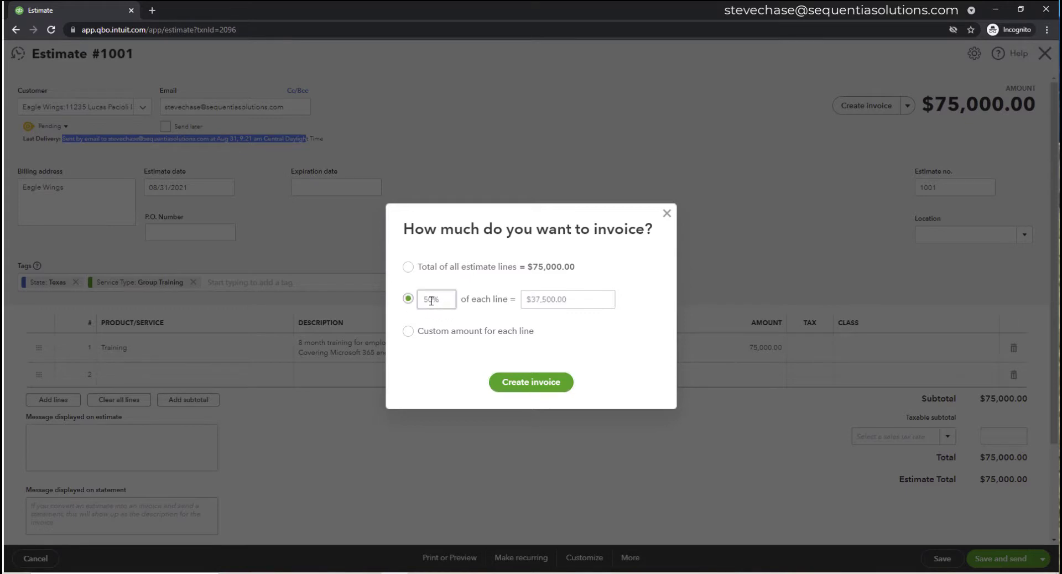
pyautogui.click(429, 300)
pyautogui.moveTo(429, 300); pyautogui.dragTo(425, 300)
pyautogui.write('4')
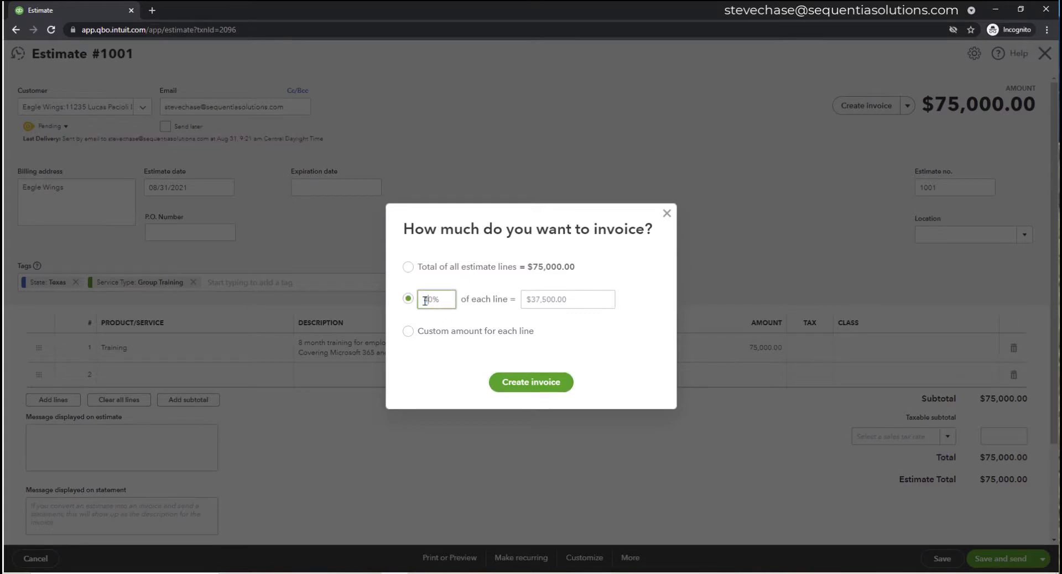
pyautogui.click(470, 302)
# - Create invoice 1099 at 40%, allow card and bank transfer payments, and save it
pyautogui.click(531, 382)
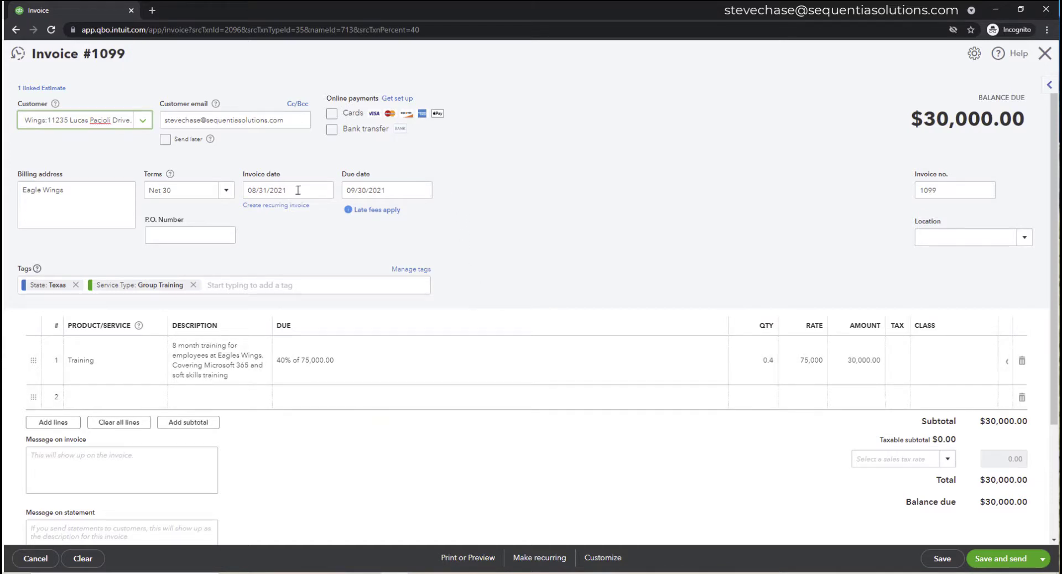
pyautogui.click(331, 115)
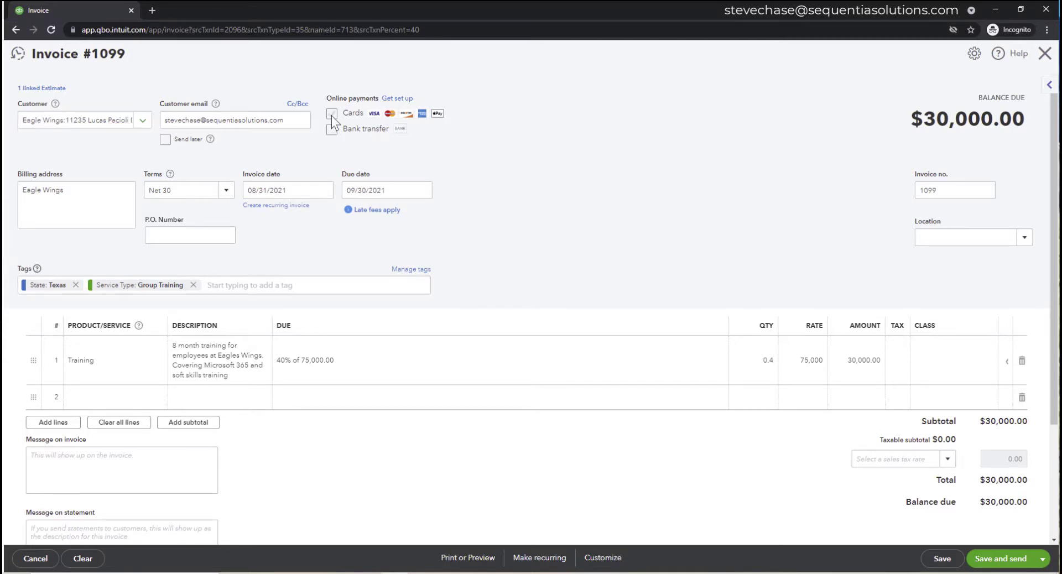
pyautogui.click(332, 131)
pyautogui.click(940, 560)
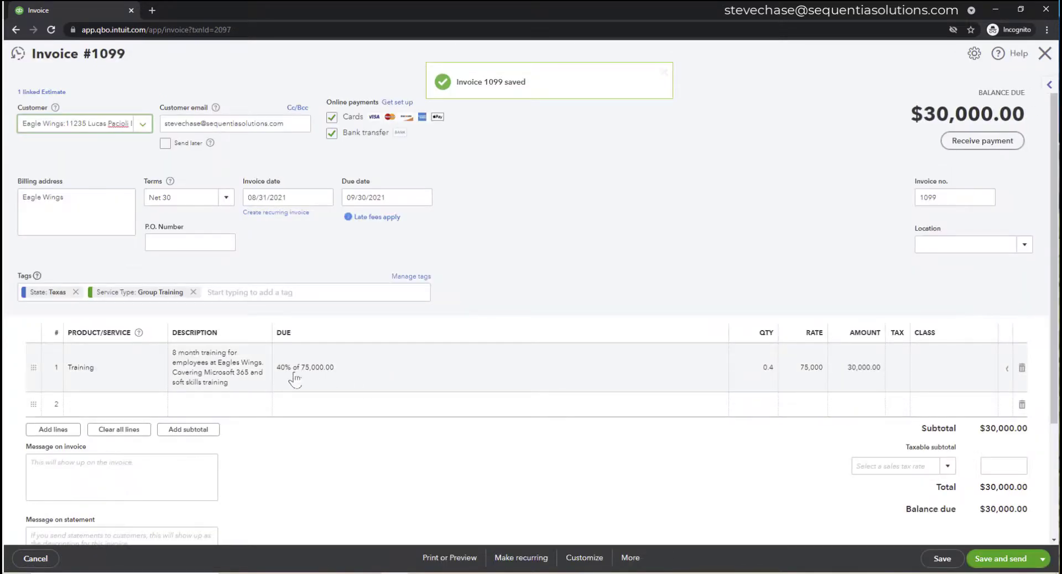
# - Edit the Training line's due percentage, changing it to 45% and back to 40%
pyautogui.click(298, 381)
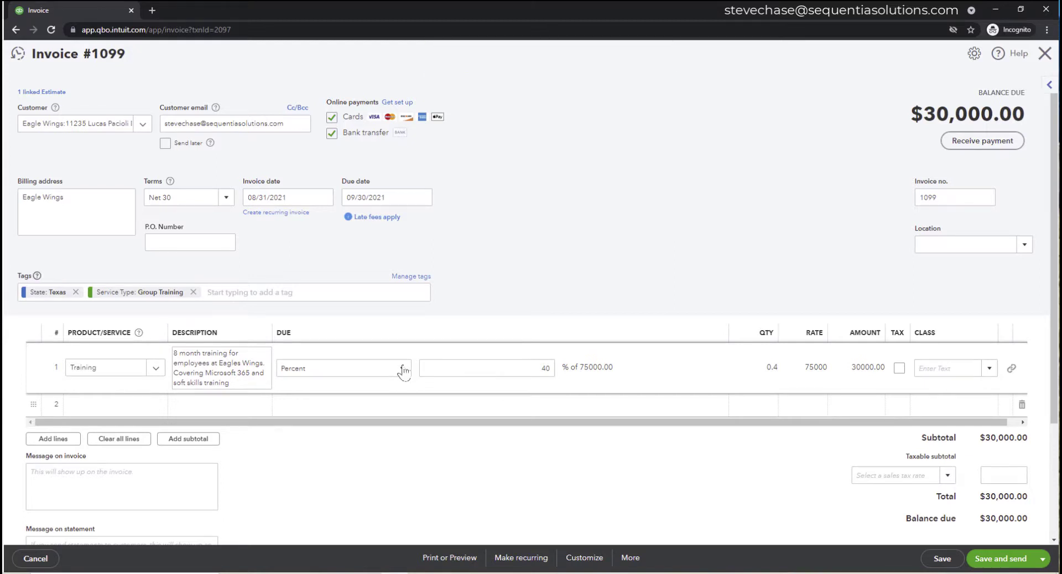
pyautogui.click(522, 368)
pyautogui.doubleClick(545, 368)
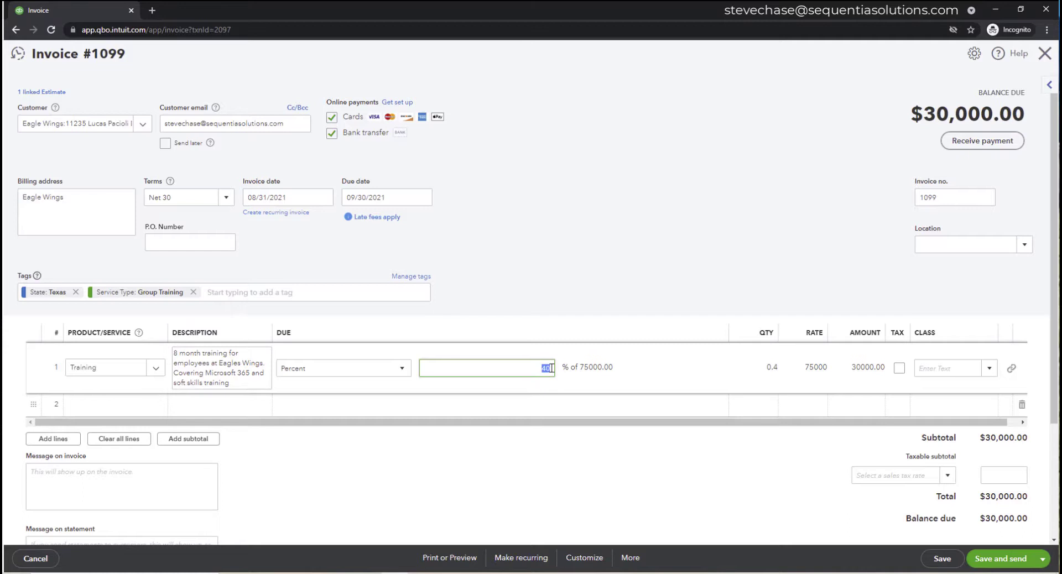
pyautogui.write('45')
pyautogui.click(578, 414)
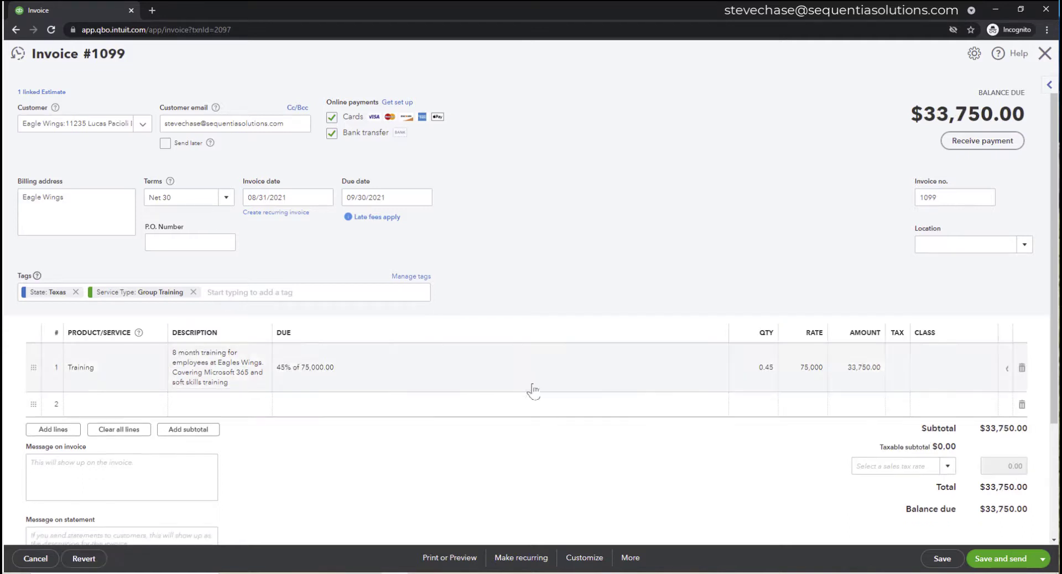
pyautogui.click(338, 371)
pyautogui.press('Delete')
pyautogui.press('Delete')
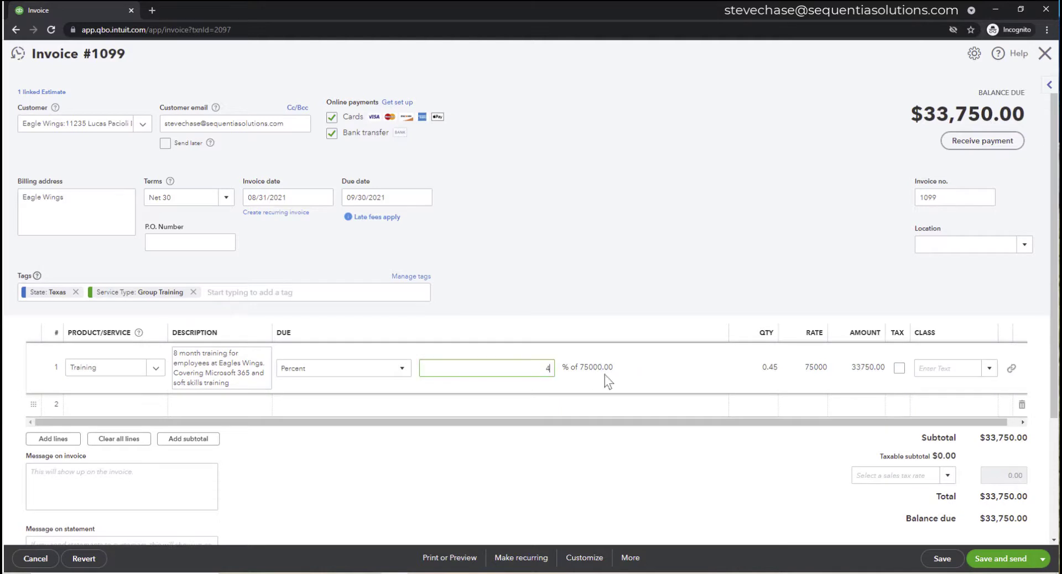
pyautogui.write('40')
pyautogui.click(553, 476)
# - Keep the due amount as a percentage, save, and confirm modifying the estimate-linked invoice
pyautogui.click(362, 371)
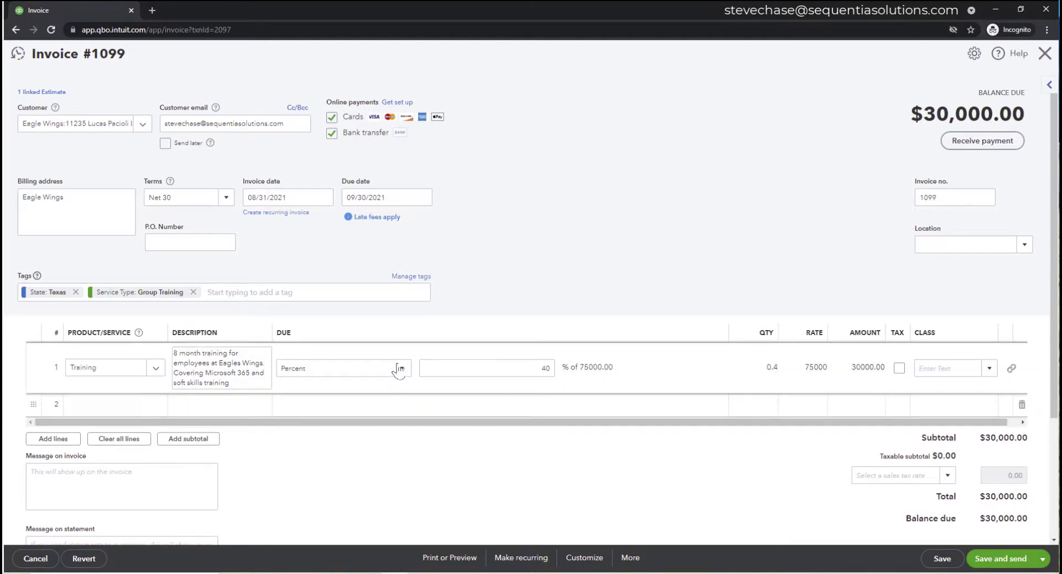
pyautogui.click(398, 369)
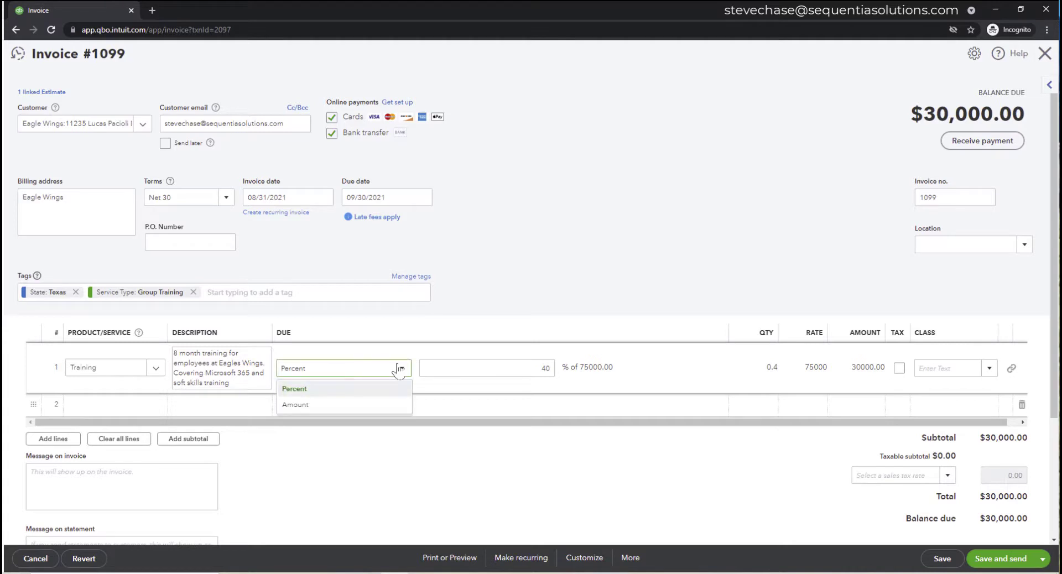
pyautogui.click(368, 390)
pyautogui.click(940, 559)
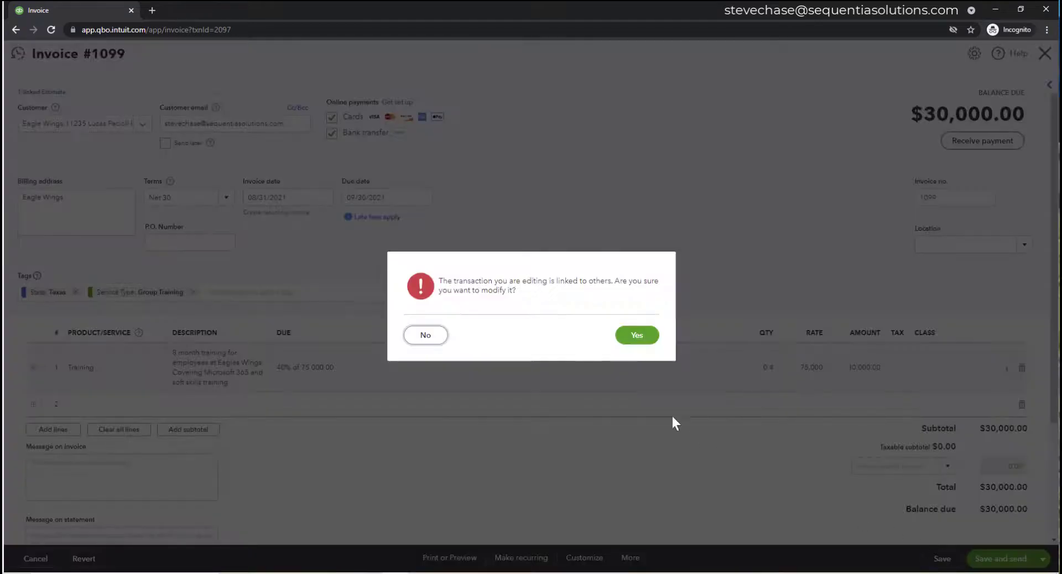
pyautogui.click(635, 334)
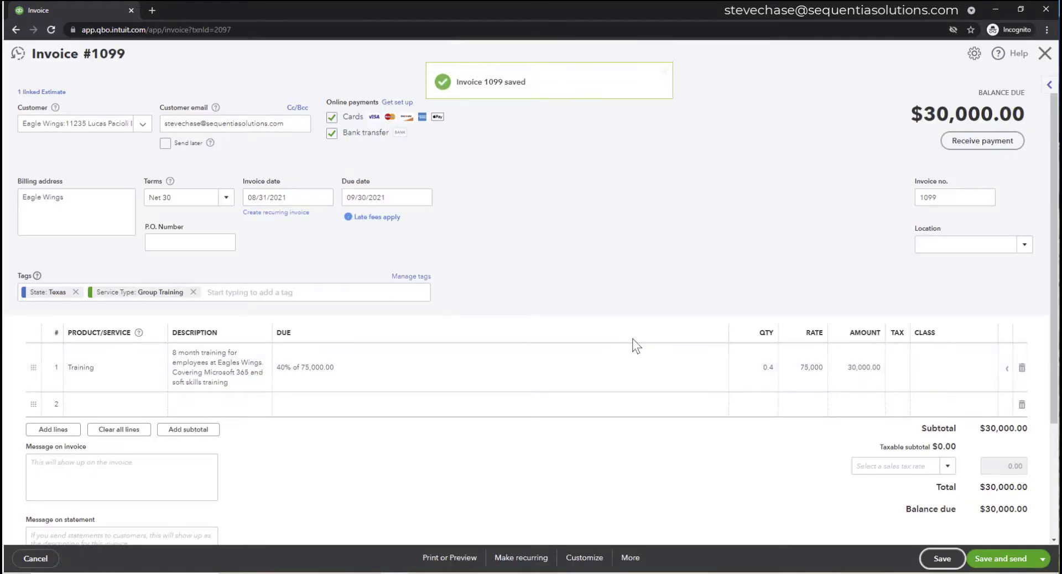
# - Email invoice 1099 for $30,000.00 and close the online payments setup prompt
pyautogui.click(986, 560)
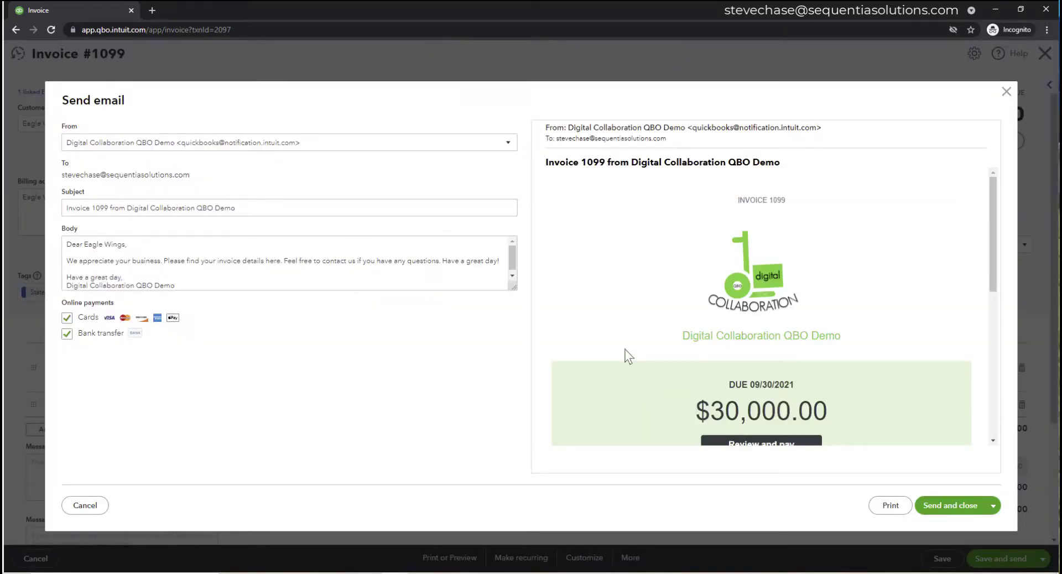
pyautogui.click(951, 506)
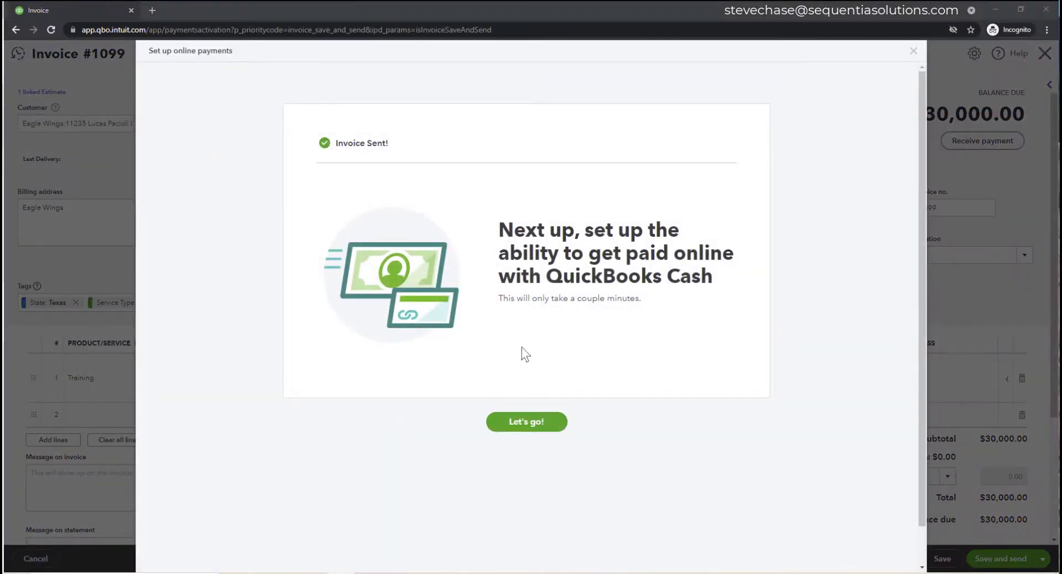
pyautogui.click(913, 51)
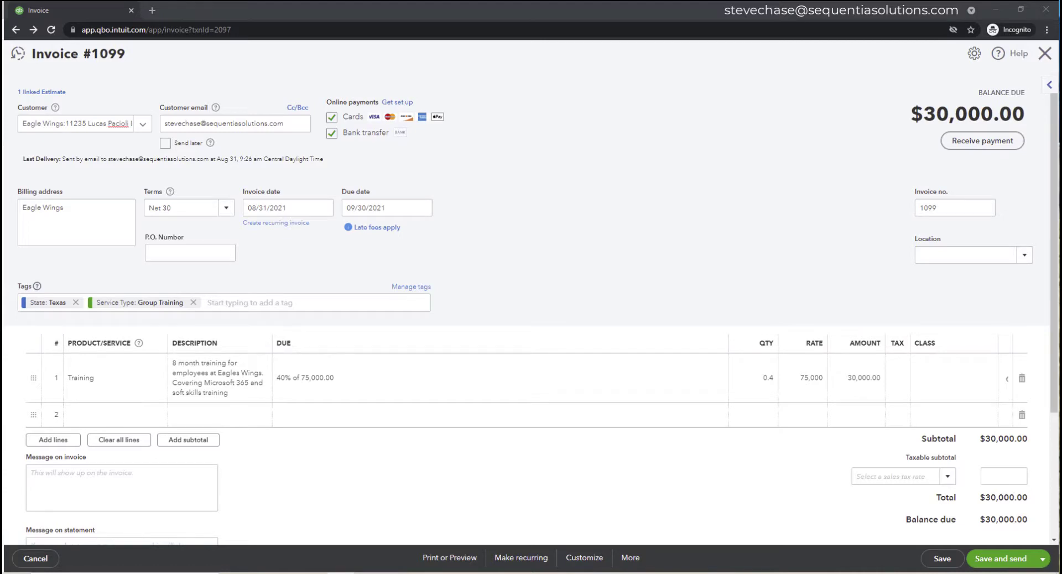
pyautogui.moveTo(161, 573); pyautogui.dragTo(202, 1)
pyautogui.scroll(-1, 290, 247)
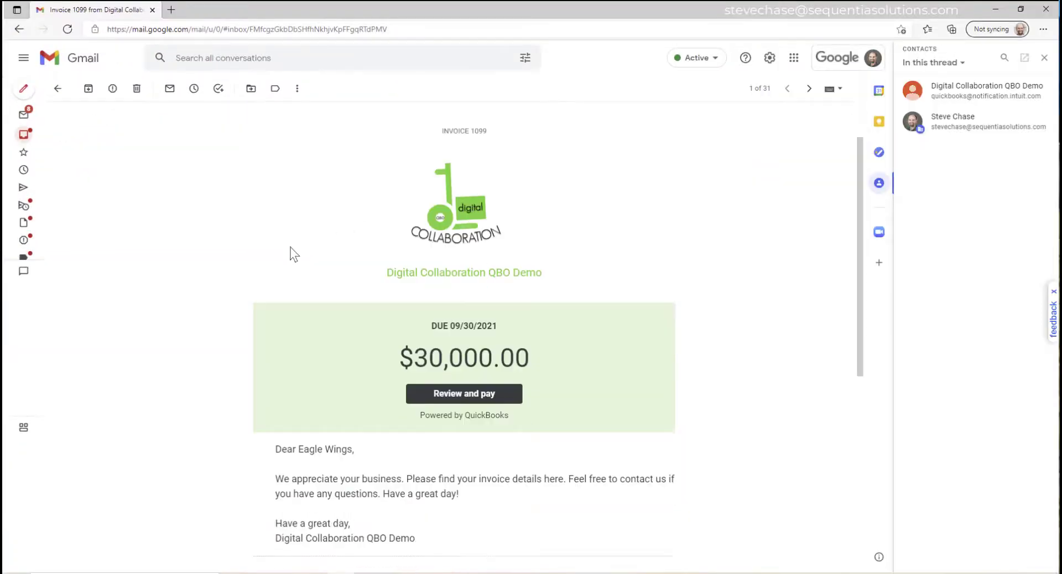
pyautogui.scroll(-1, 293, 253)
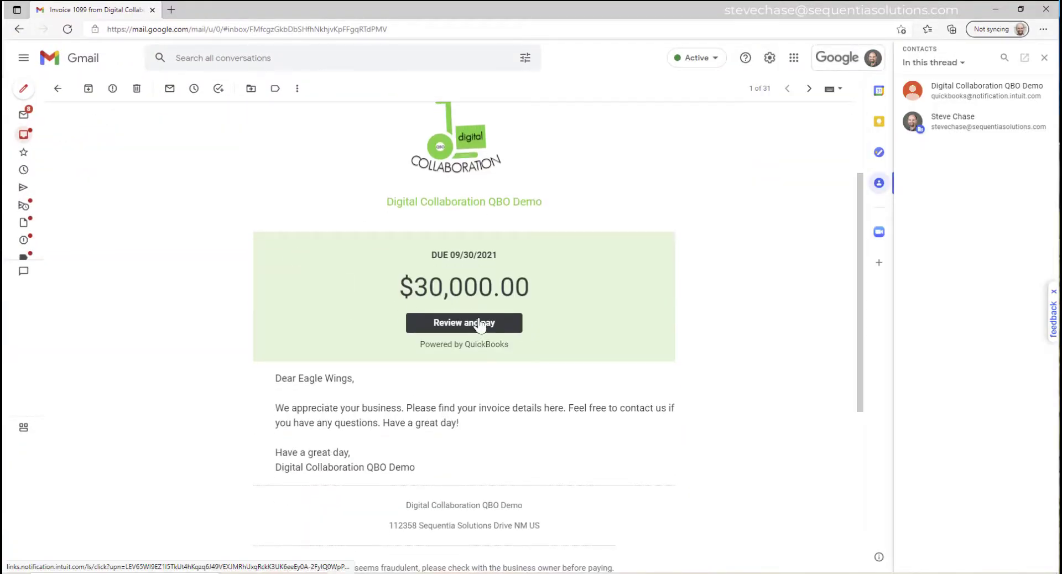
pyautogui.scroll(-5, 459, 424)
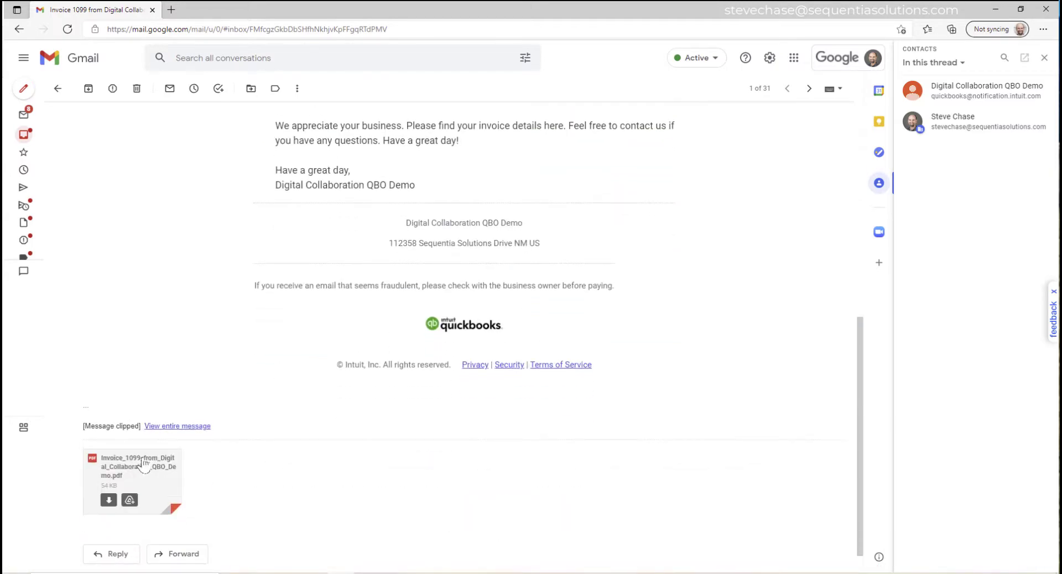
pyautogui.click(119, 470)
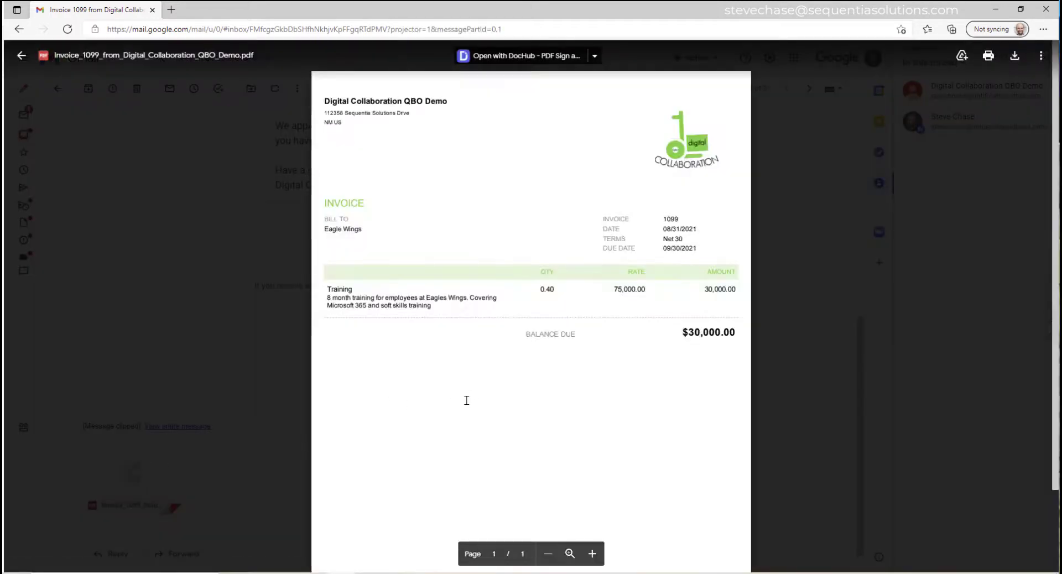
pyautogui.moveTo(555, 290); pyautogui.dragTo(538, 290)
pyautogui.moveTo(466, 6); pyautogui.dragTo(0, 166)
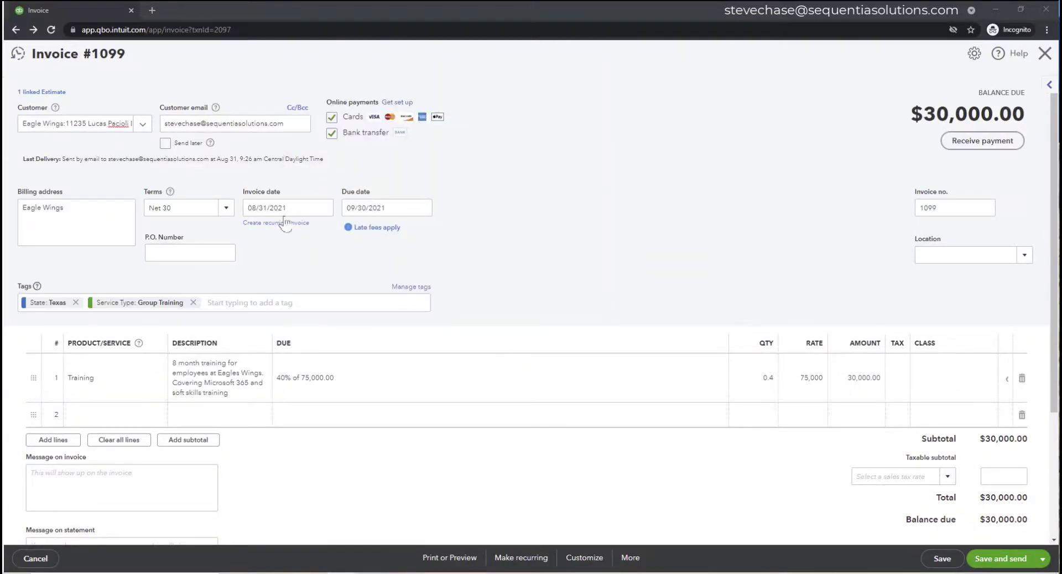
# - Close invoice 1099, then review the reloaded project's overview and transactions list
pyautogui.click(18, 59)
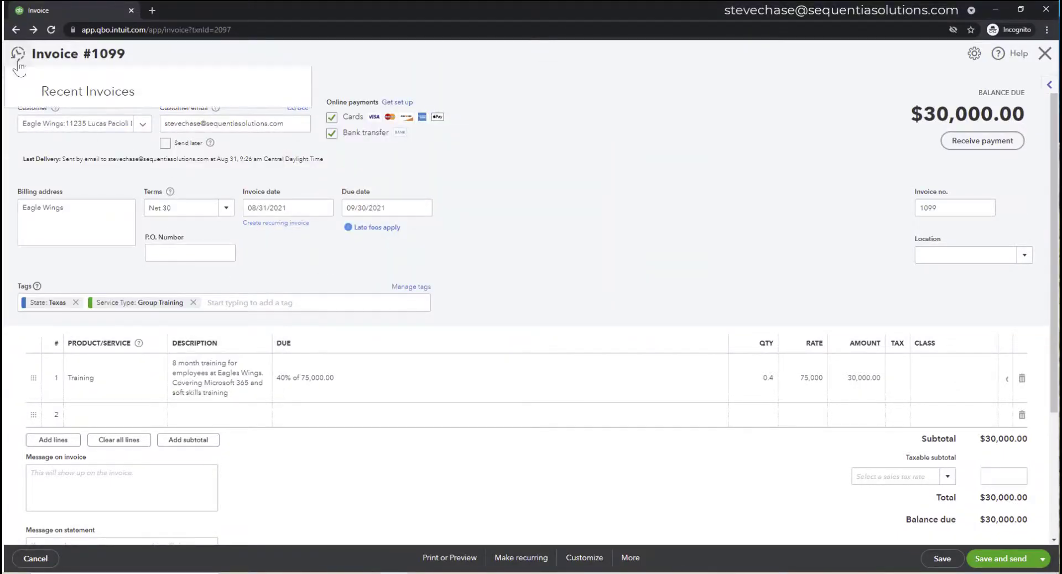
pyautogui.click(590, 94)
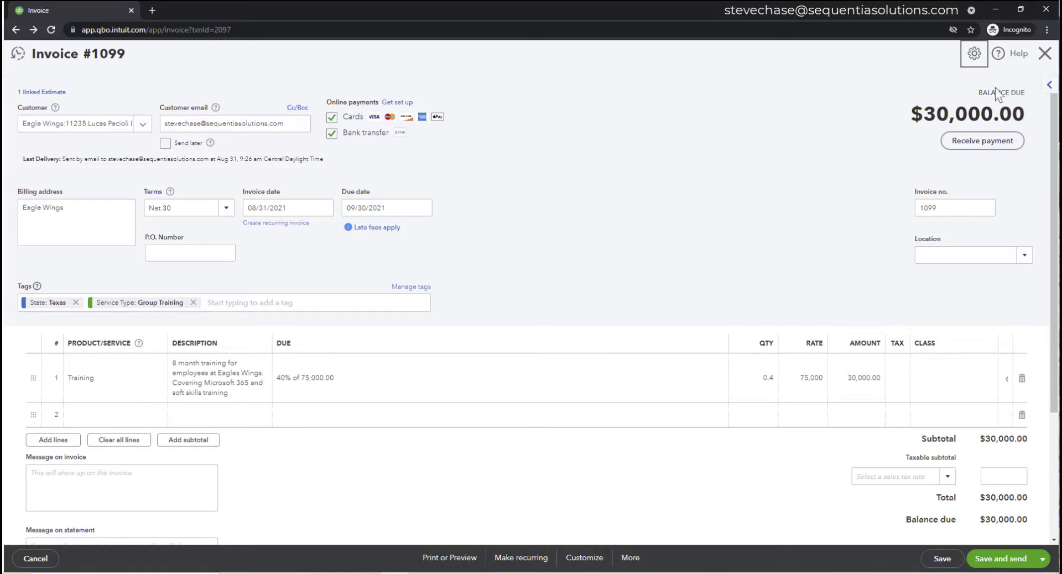
pyautogui.click(1044, 54)
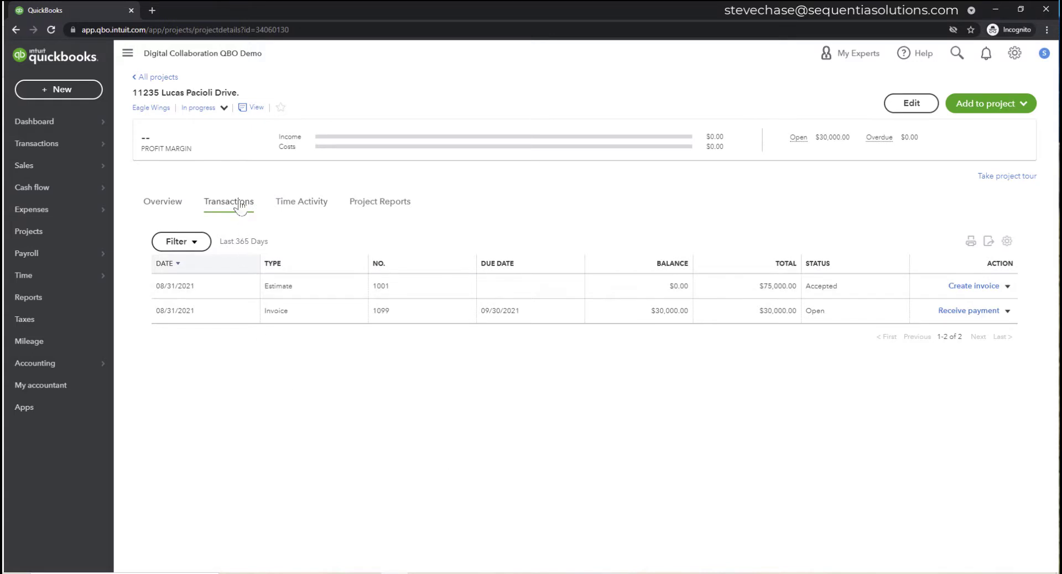
pyautogui.click(180, 204)
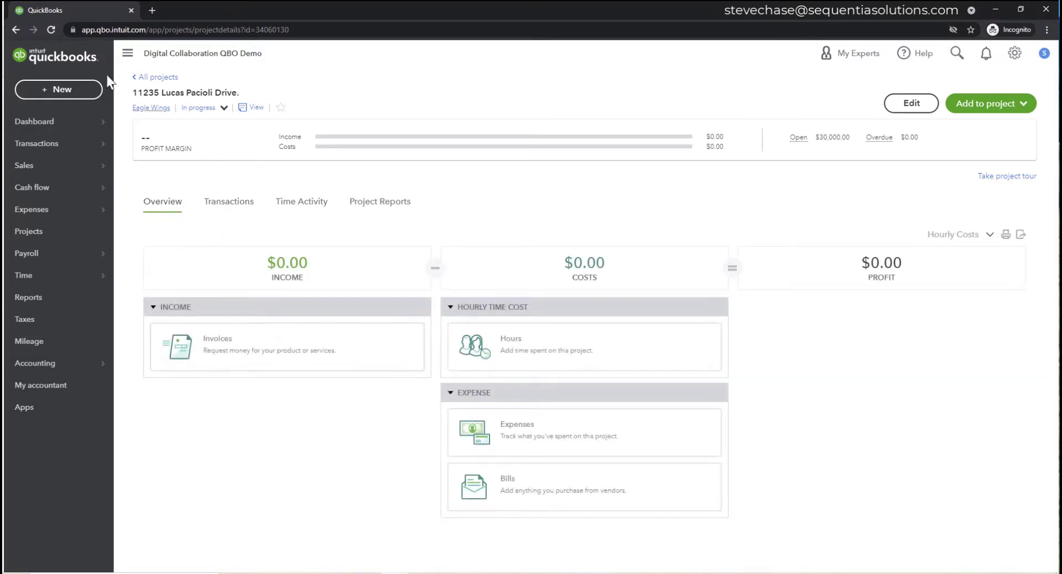
pyautogui.click(51, 29)
pyautogui.click(213, 203)
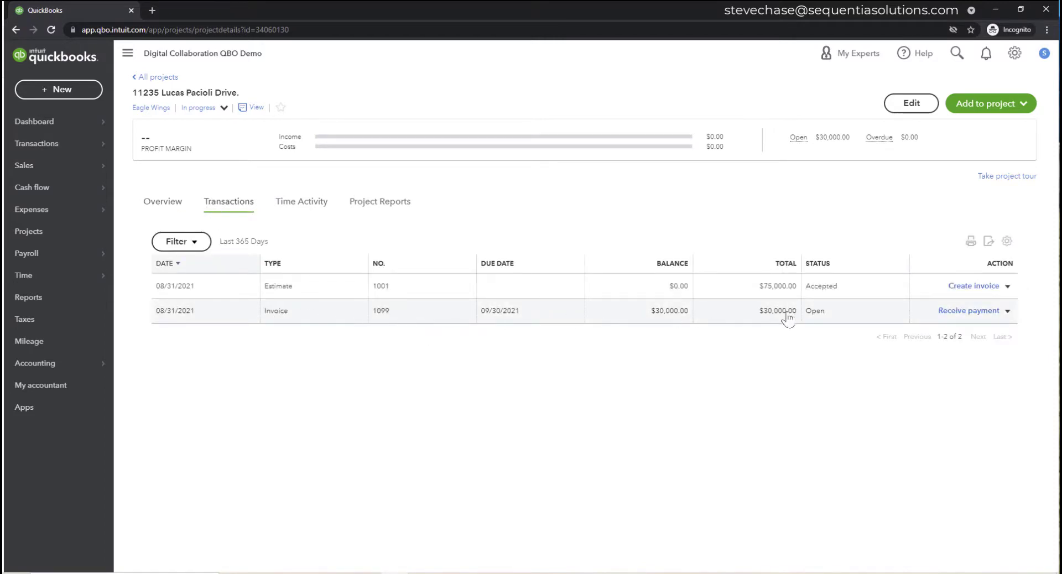
pyautogui.click(176, 210)
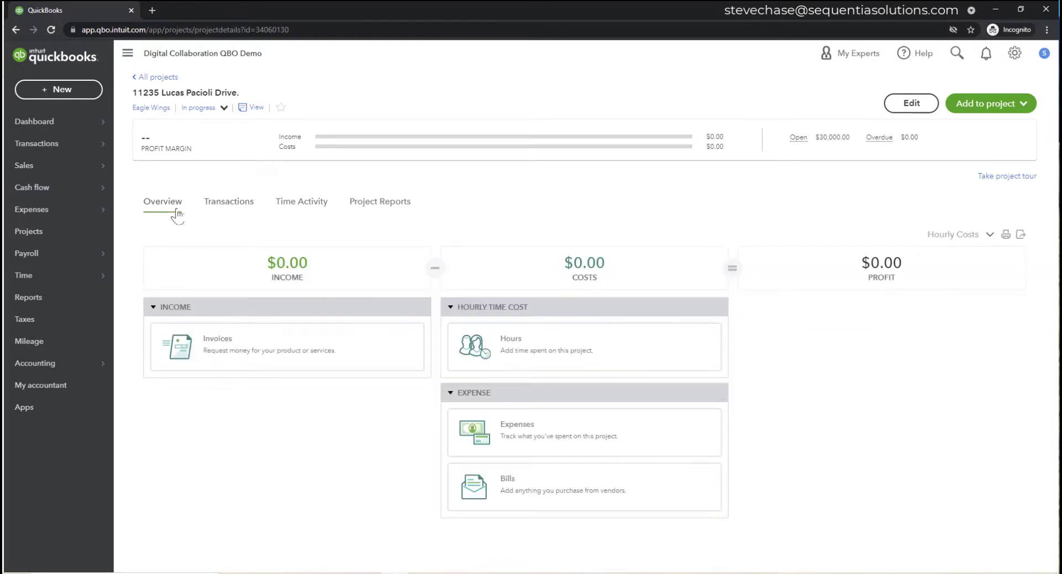
# - Switch the Accounting method in Advanced settings from Cash to Accrual, save it, and close settings
pyautogui.click(1012, 53)
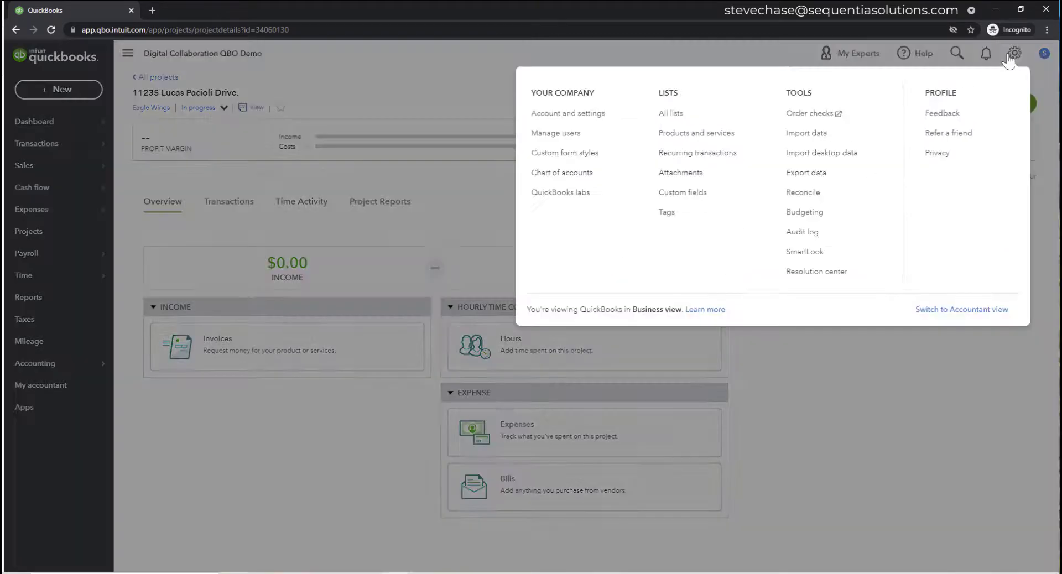
pyautogui.click(612, 112)
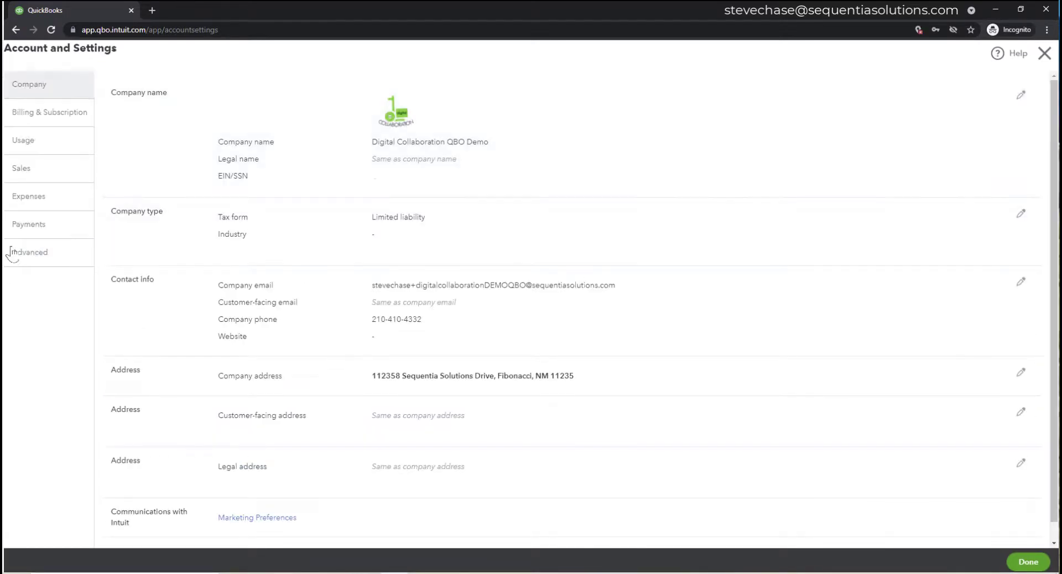
pyautogui.click(52, 260)
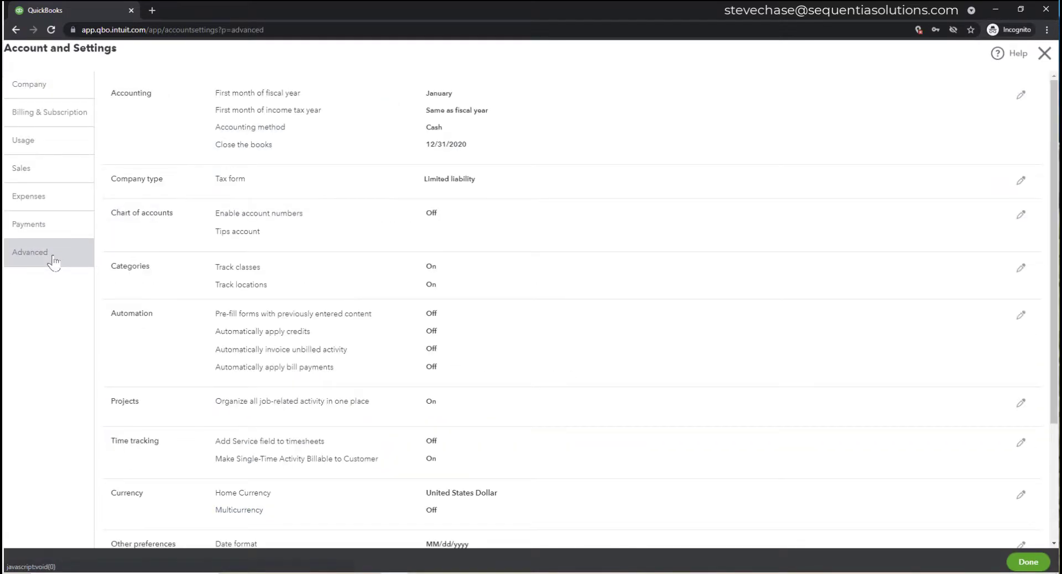
pyautogui.click(431, 128)
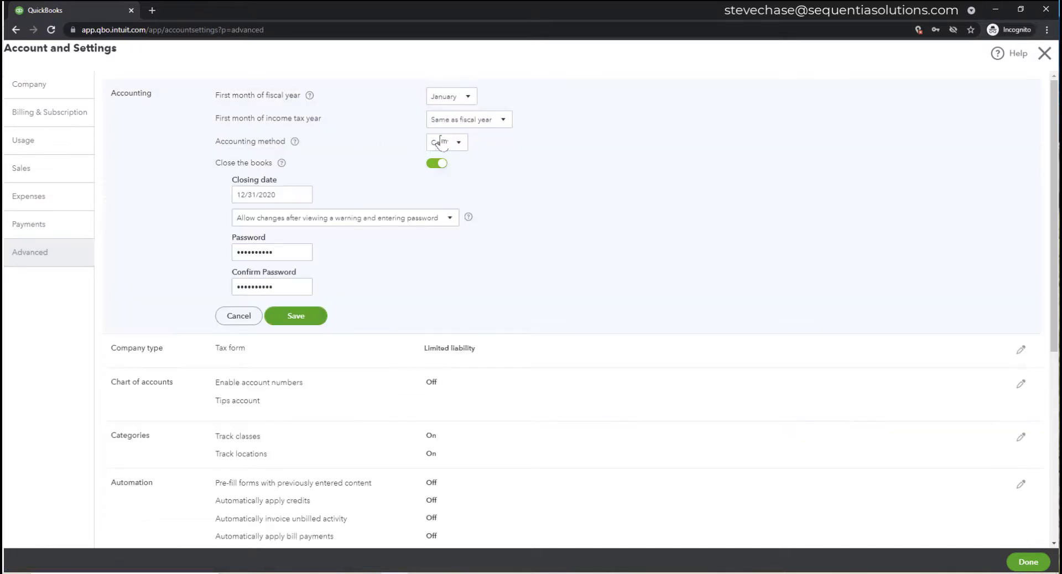
pyautogui.click(452, 143)
pyautogui.click(448, 164)
pyautogui.click(313, 323)
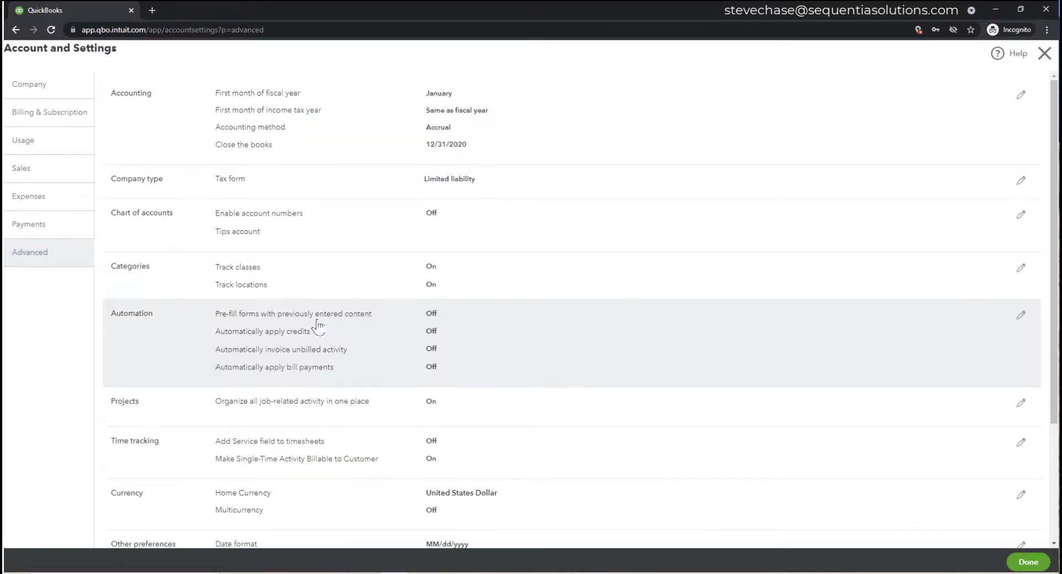
pyautogui.click(1028, 562)
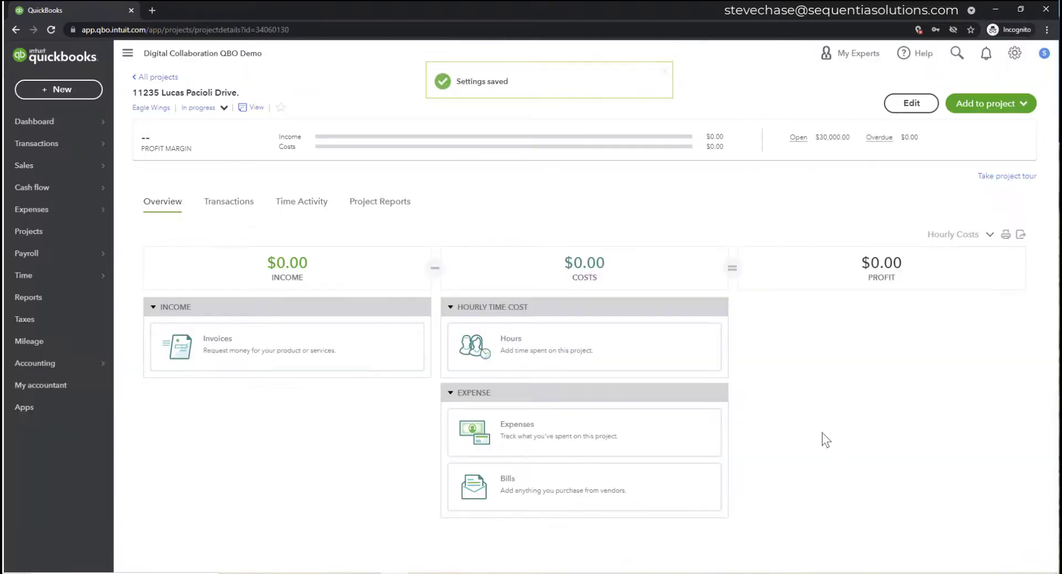
# - Reload the project page, list its transactions, and open invoice 1099
pyautogui.click(51, 30)
pyautogui.click(50, 29)
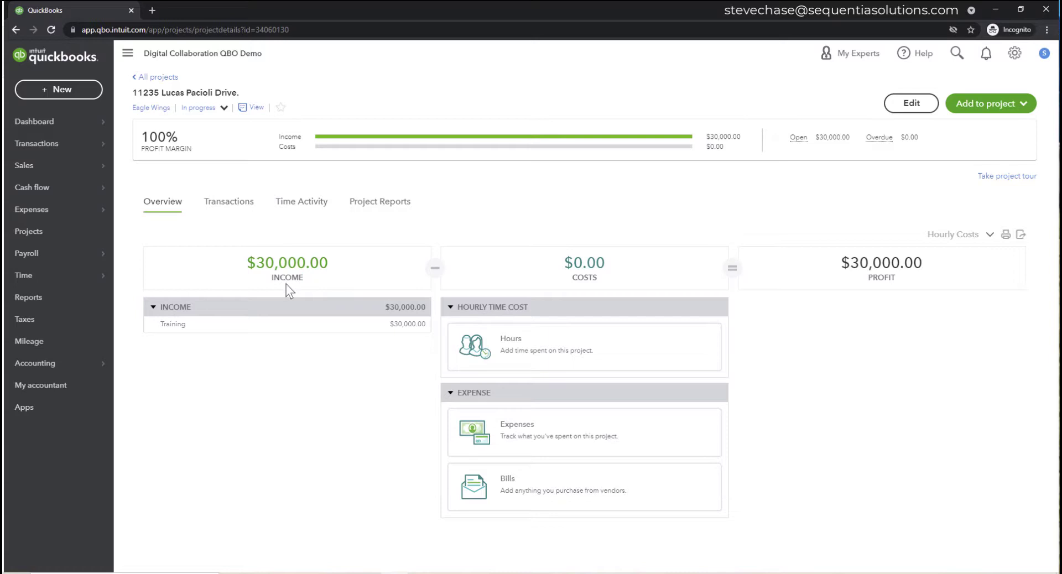
pyautogui.click(230, 204)
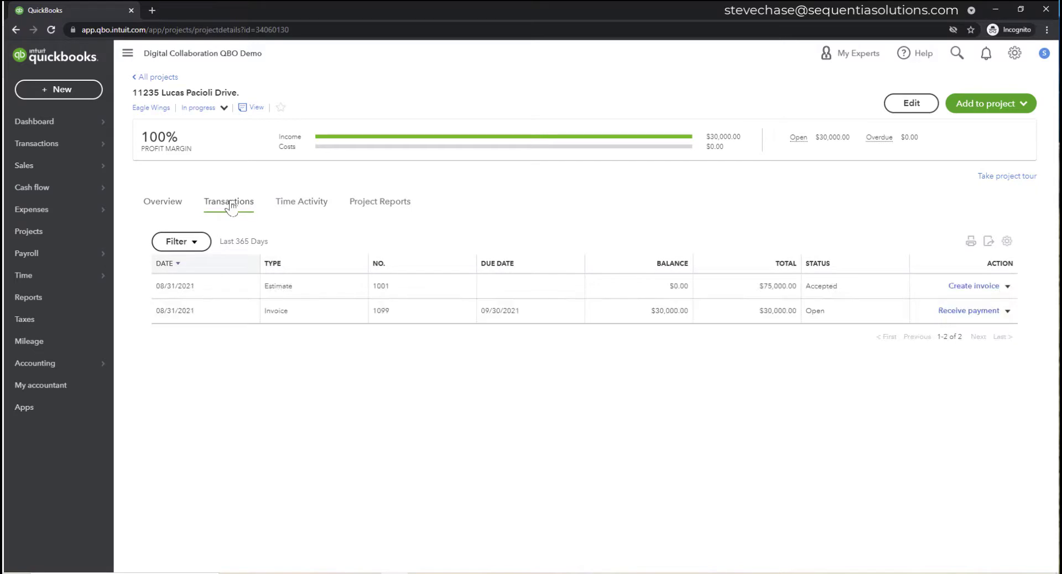
pyautogui.click(346, 311)
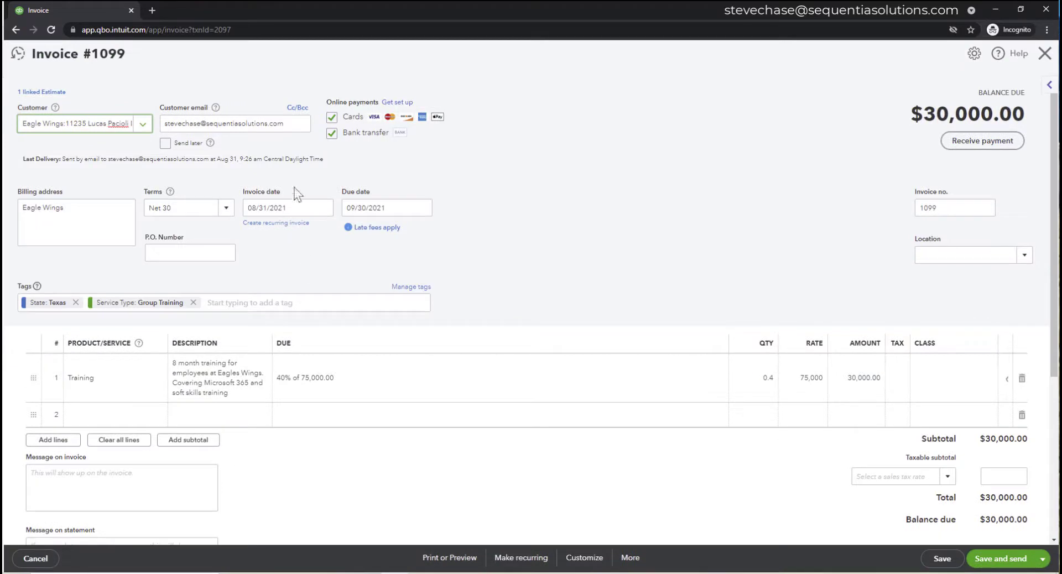
# - Review invoice 1099's last-sent date and the two customer-viewed entries in its Activities timeline
pyautogui.moveTo(297, 159); pyautogui.dragTo(201, 160)
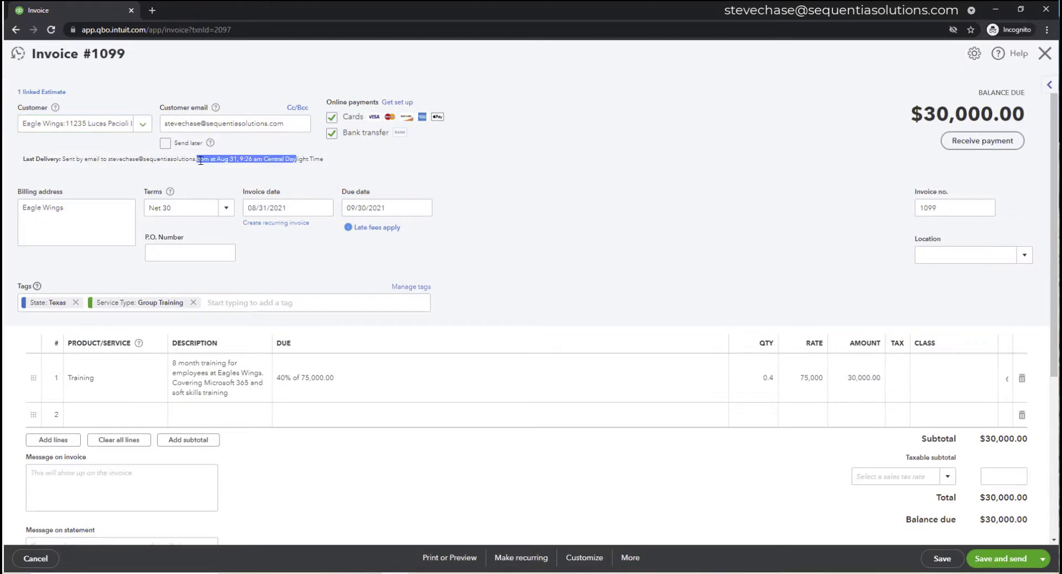
pyautogui.scroll(-5, 514, 361)
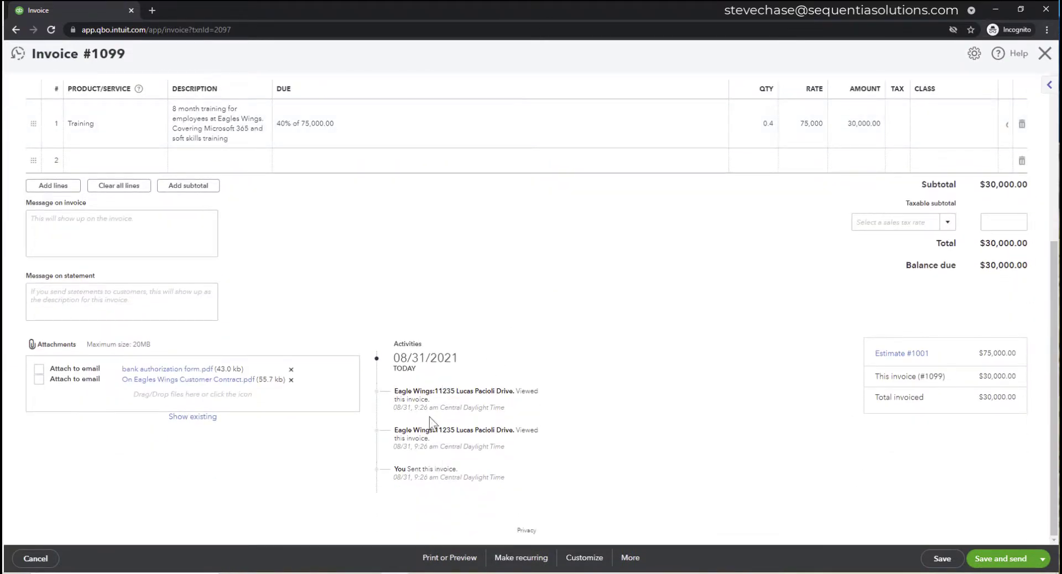
pyautogui.moveTo(498, 431); pyautogui.dragTo(402, 392)
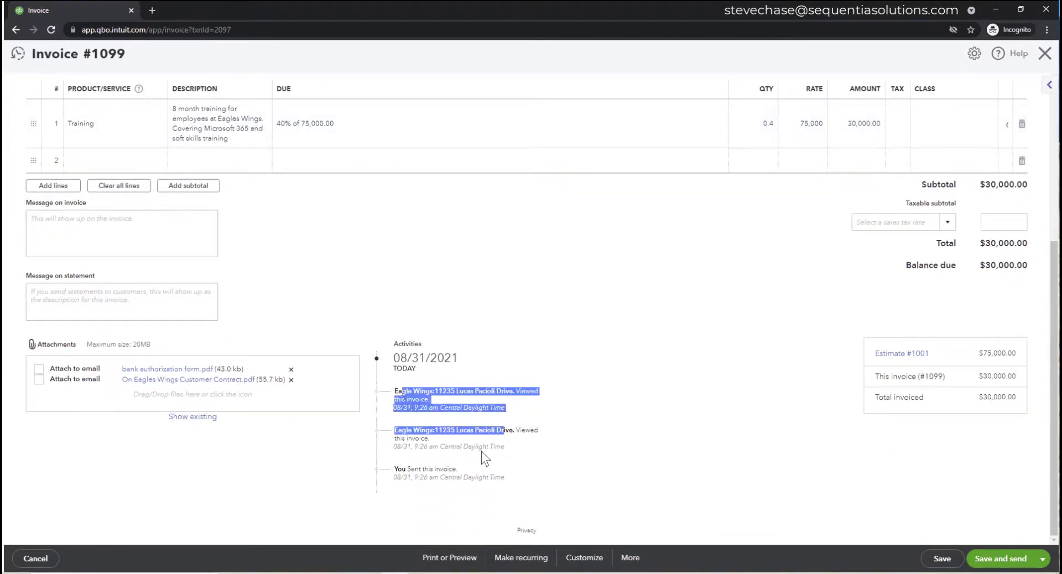
pyautogui.click(518, 436)
pyautogui.moveTo(407, 391); pyautogui.dragTo(465, 443)
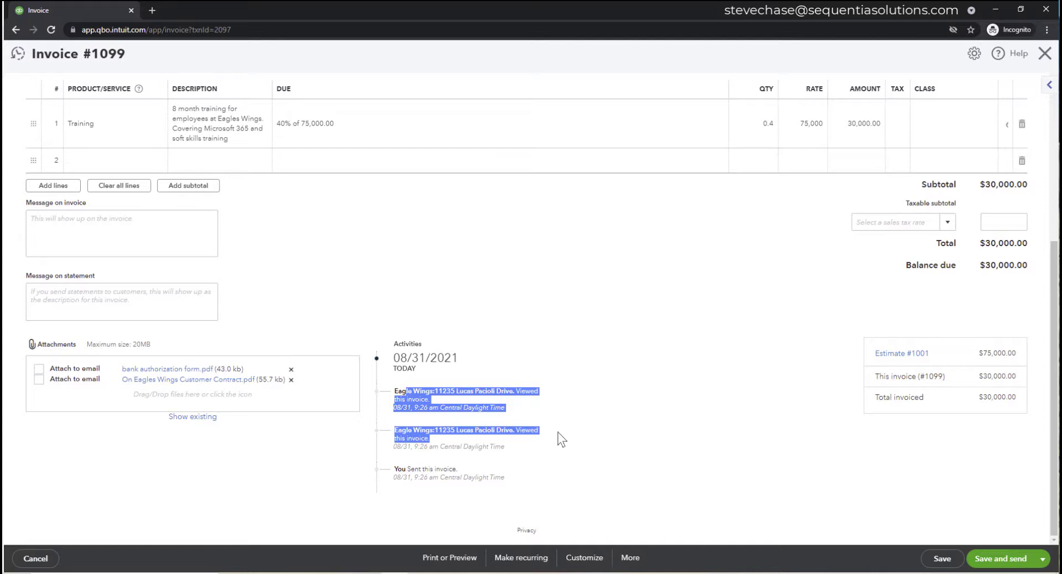
pyautogui.moveTo(393, 344); pyautogui.dragTo(422, 348)
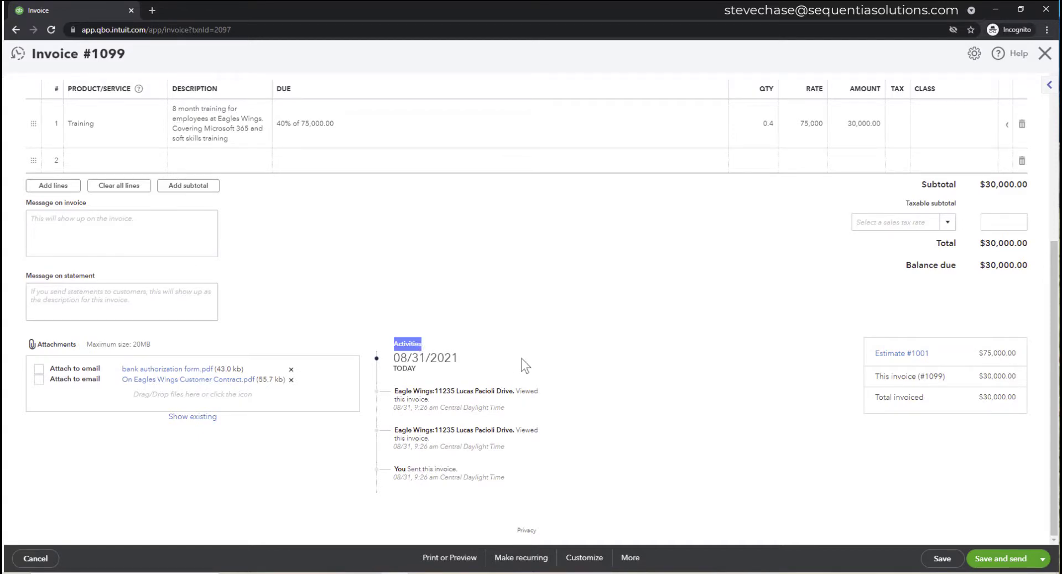
pyautogui.scroll(5, 522, 358)
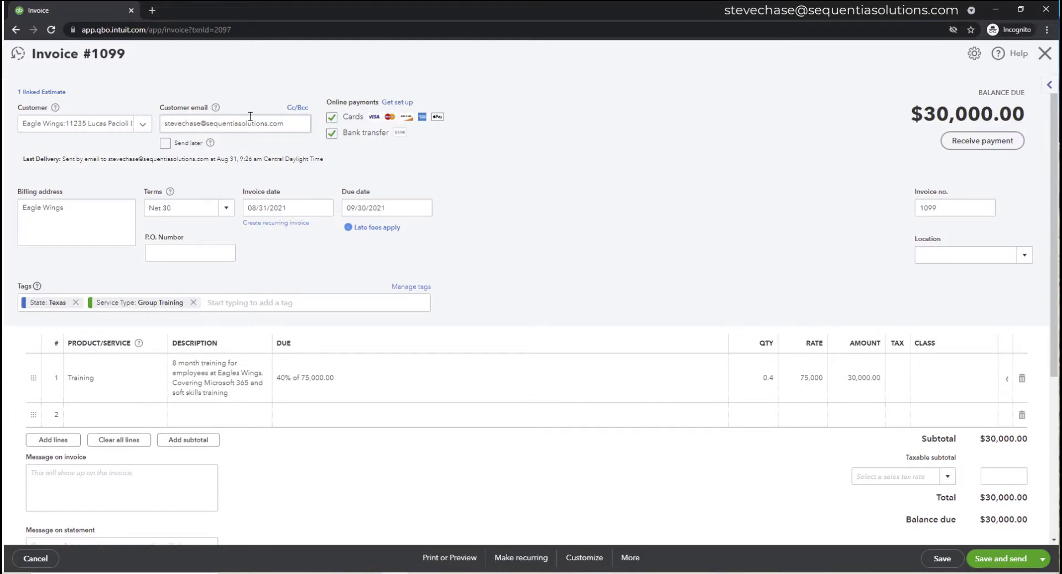
# - Check invoice 1099's Cc/Bcc fields and activity log, then reveal the Save and send dropdown options
pyautogui.click(298, 107)
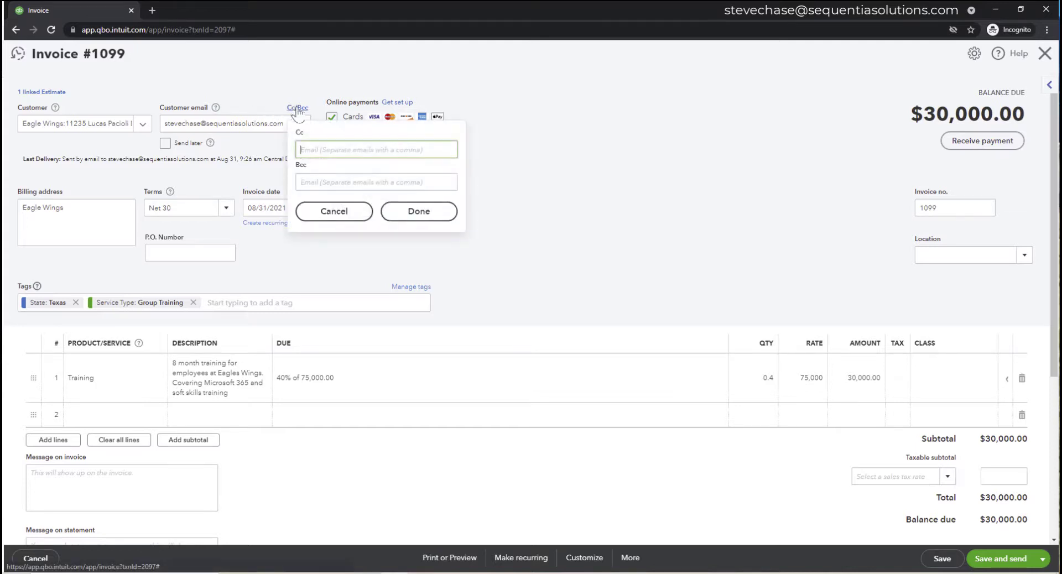
pyautogui.click(560, 172)
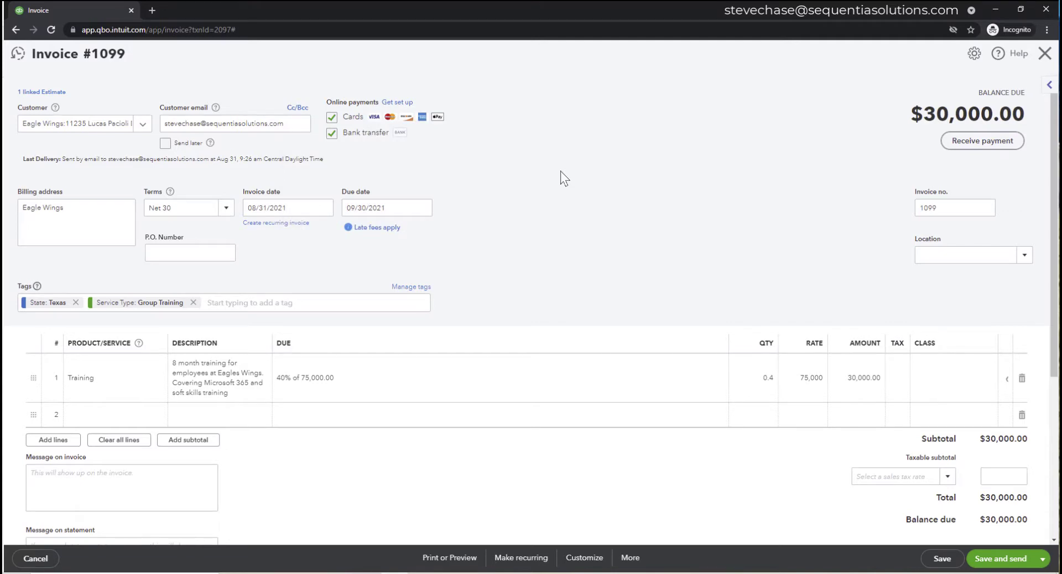
pyautogui.scroll(-5, 559, 171)
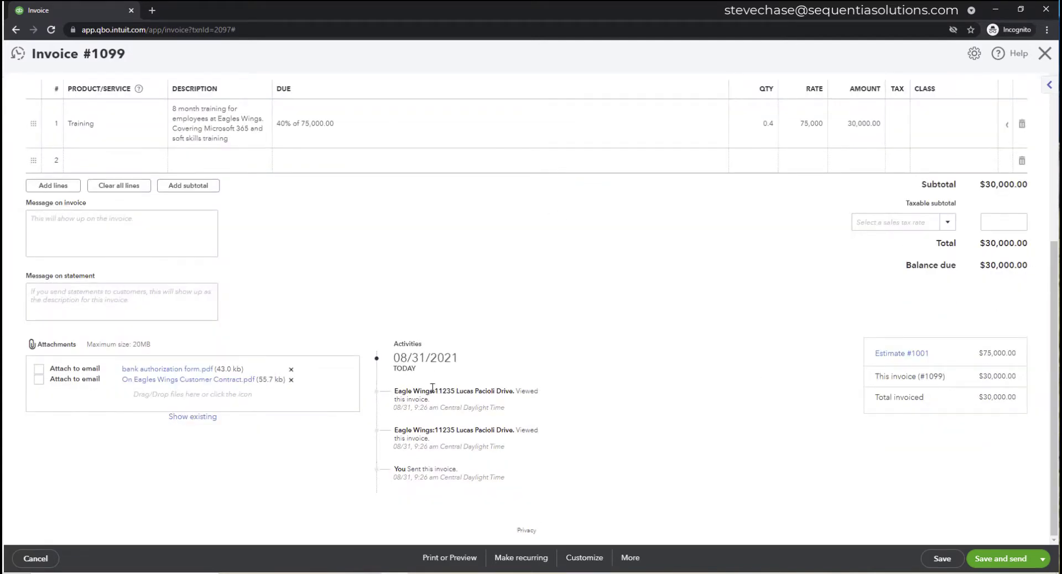
pyautogui.moveTo(433, 390); pyautogui.dragTo(394, 391)
pyautogui.click(414, 391)
pyautogui.click(1043, 559)
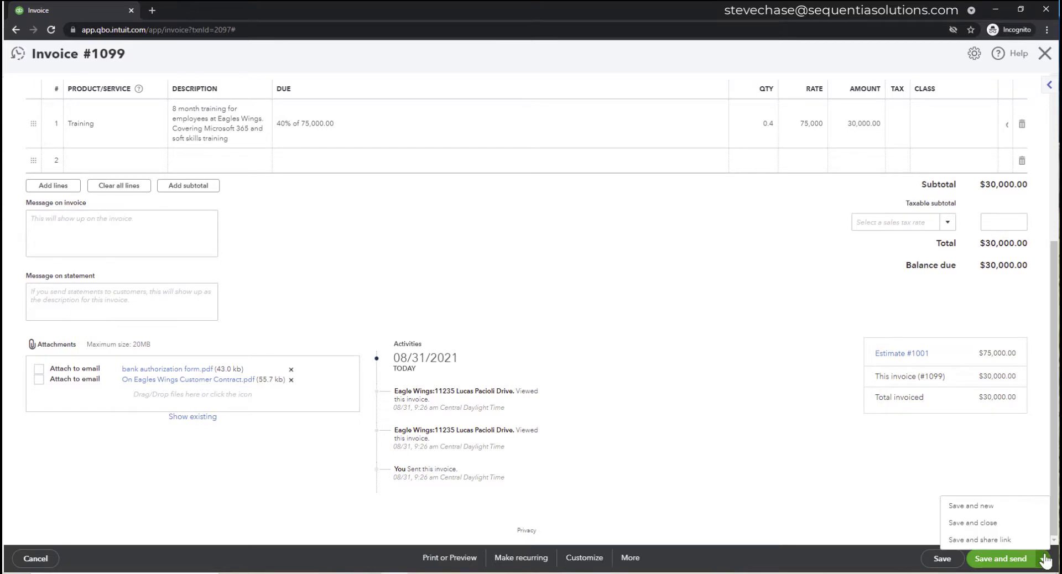
# - Save invoice 1099 with Save and share link, inspect the generated URL, and dismiss the dialog
pyautogui.click(989, 540)
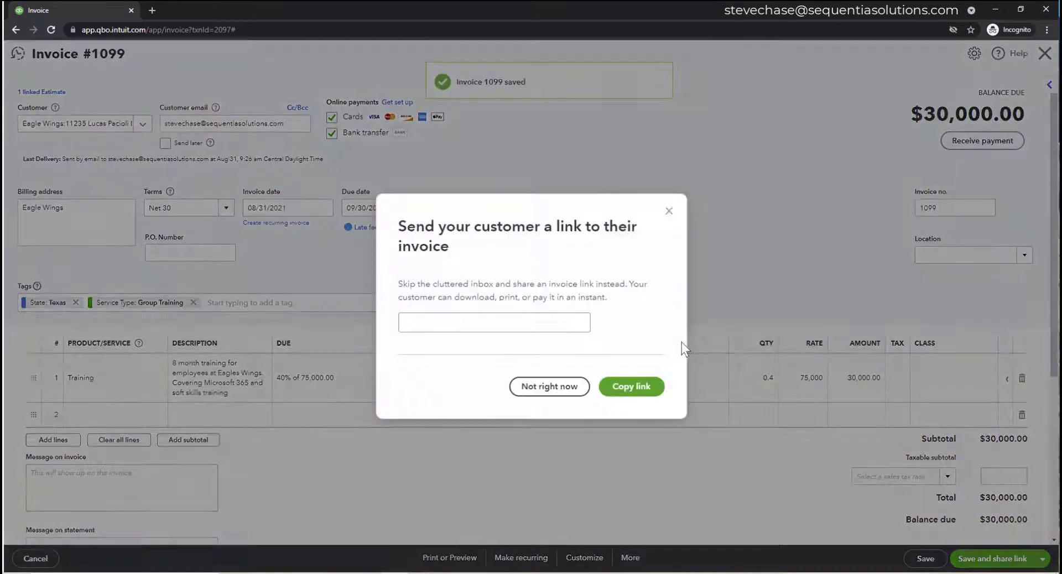
pyautogui.doubleClick(495, 321)
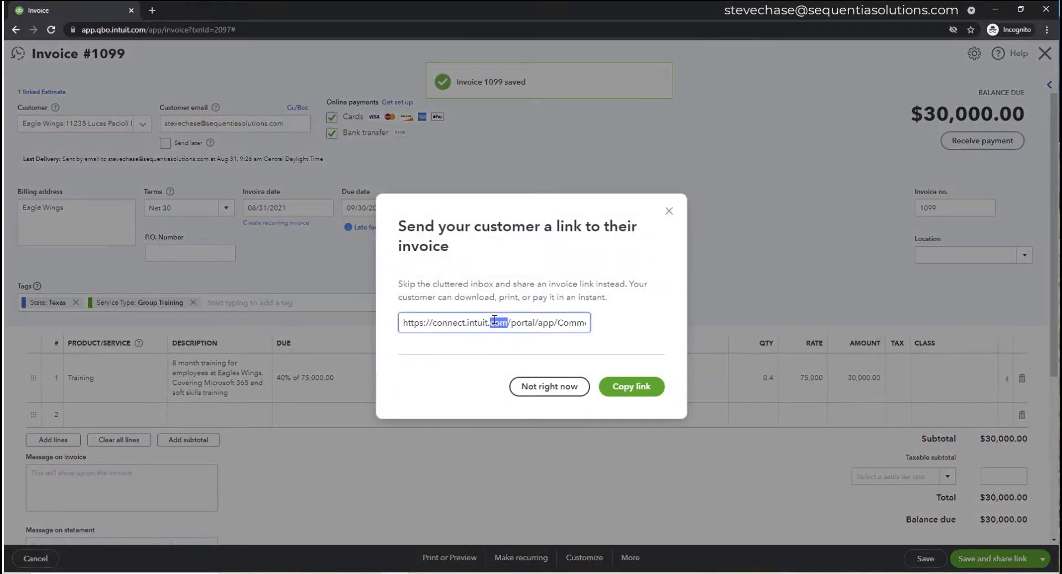
pyautogui.click(669, 211)
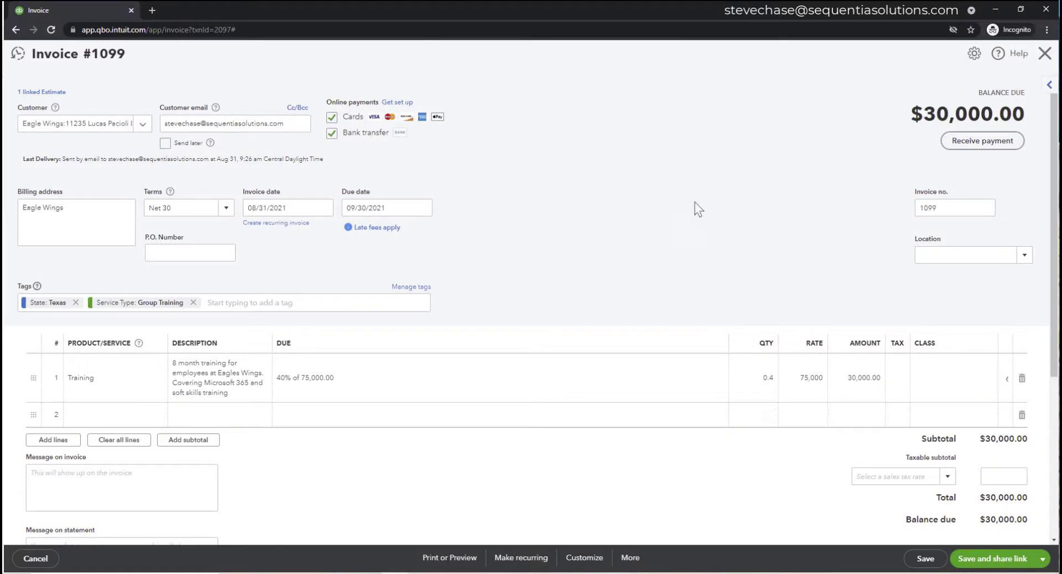
# - Receive the $30,000 payment on invoice 1099 with method E-Check and reference number ACH
pyautogui.moveTo(999, 65); pyautogui.dragTo(723, 162)
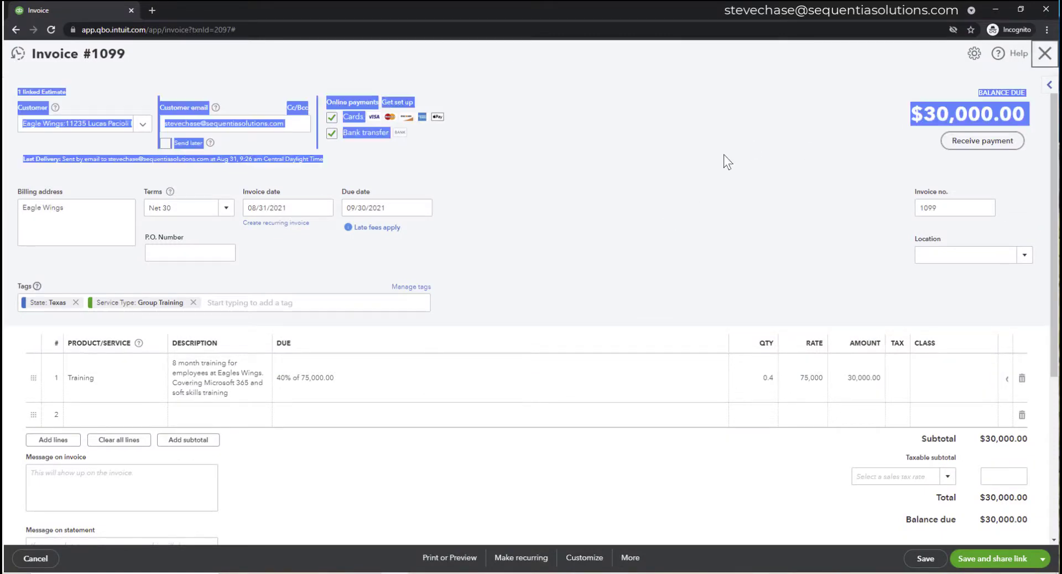
pyautogui.click(724, 156)
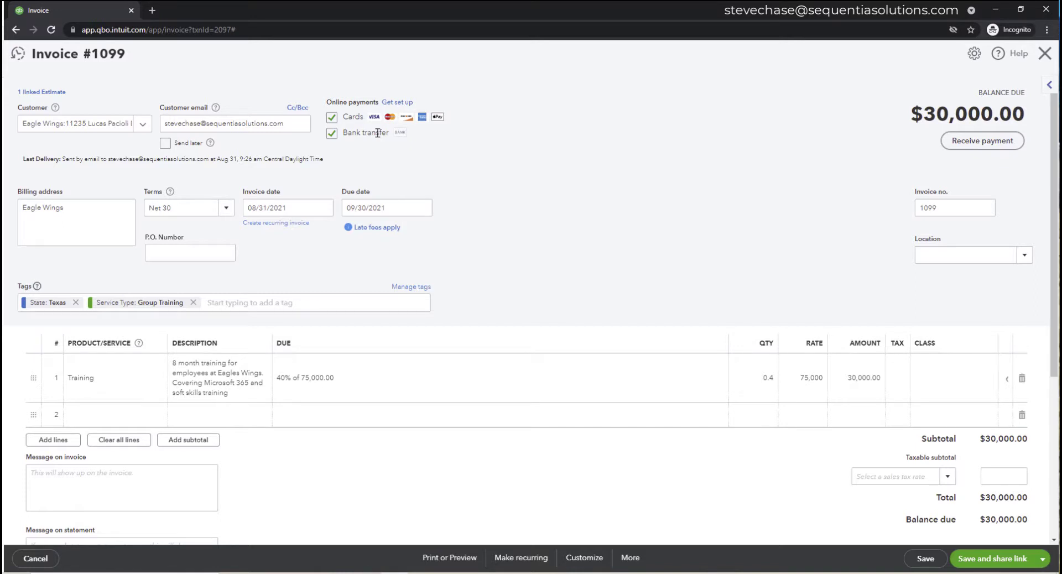
pyautogui.click(983, 141)
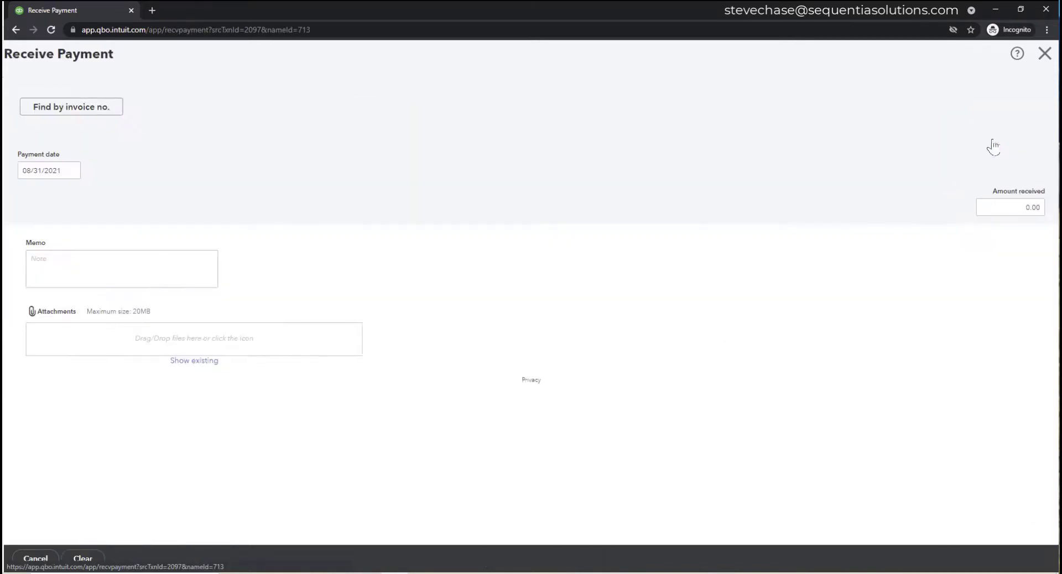
pyautogui.click(127, 208)
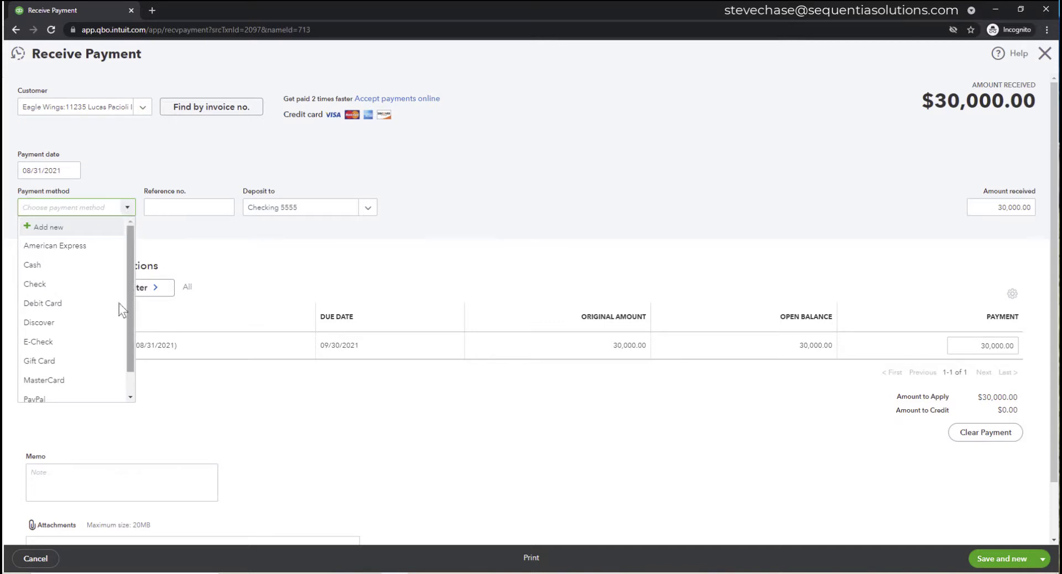
pyautogui.click(101, 342)
pyautogui.click(180, 206)
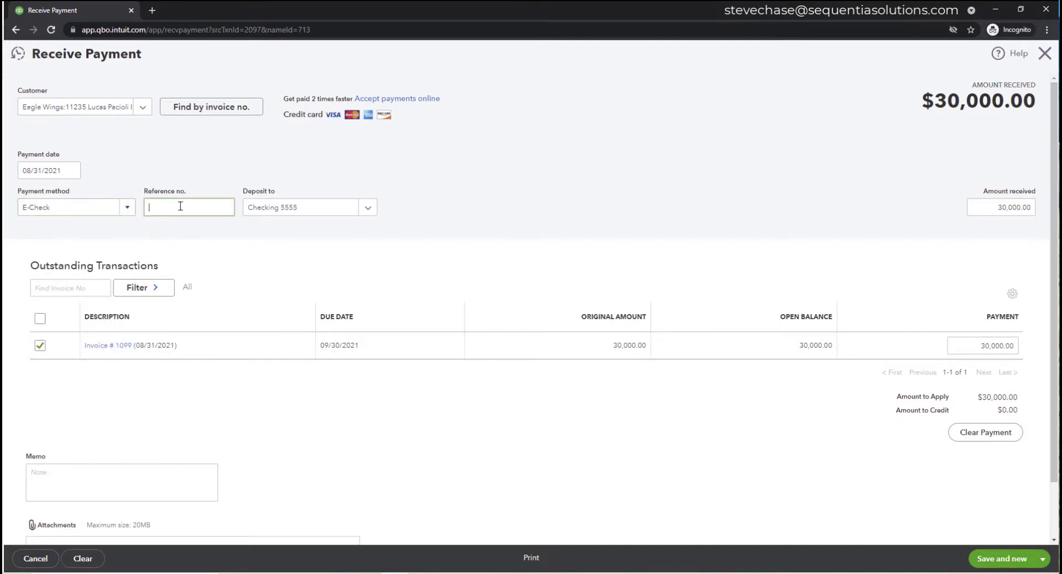
pyautogui.write('aCH')
pyautogui.press('BackSpace')
pyautogui.press('BackSpace')
pyautogui.press('BackSpace')
pyautogui.write('ACH')
pyautogui.scroll(-1, 509, 411)
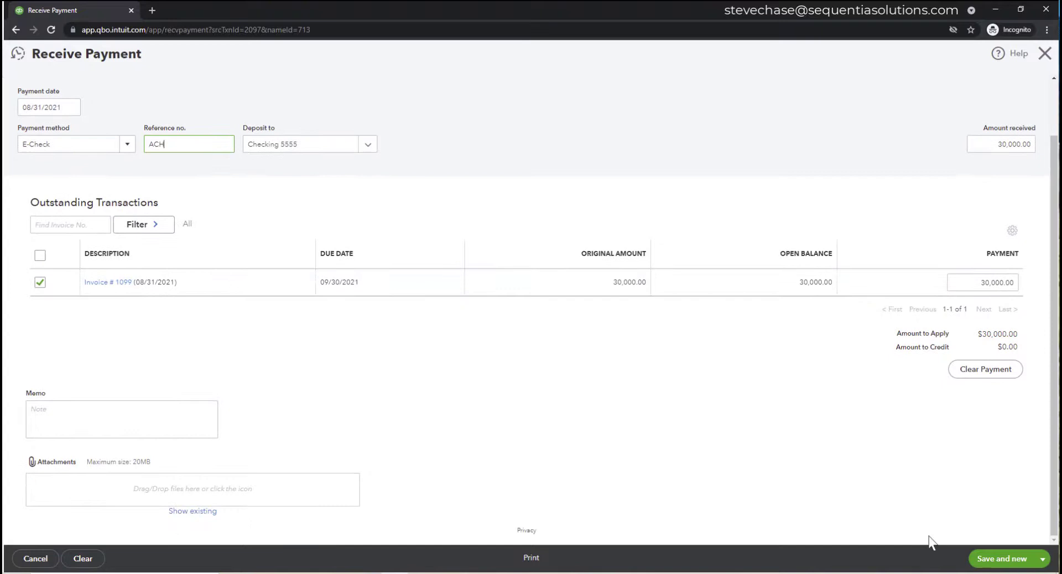
pyautogui.click(1042, 559)
# - Save and close the $30,000 ACH payment so invoice 1099 shows Paid
pyautogui.click(1002, 523)
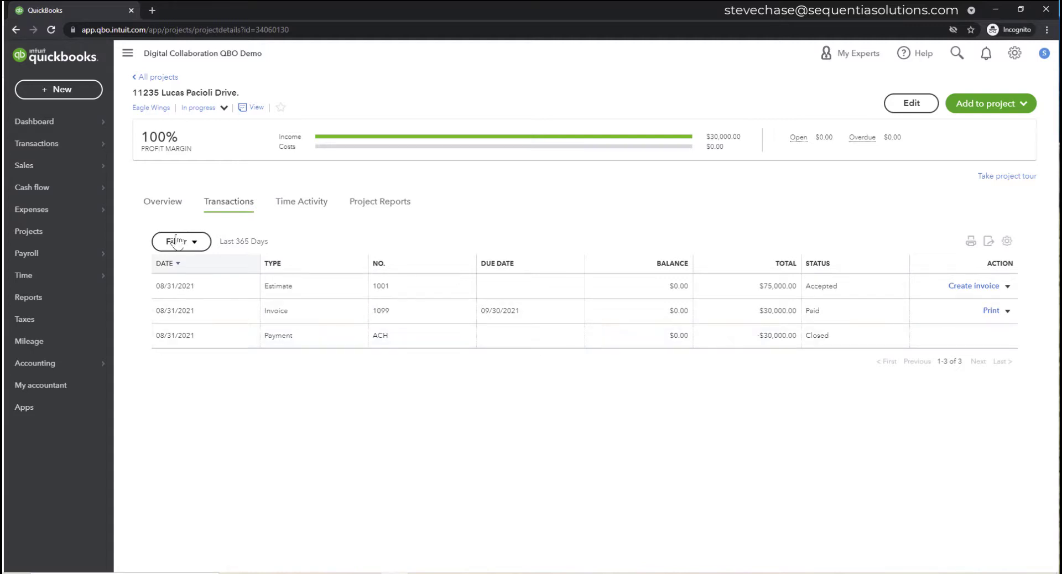
# - Start a new vendor from the Vendors list with display name 'Room Rentals Plus'
pyautogui.moveTo(63, 215)
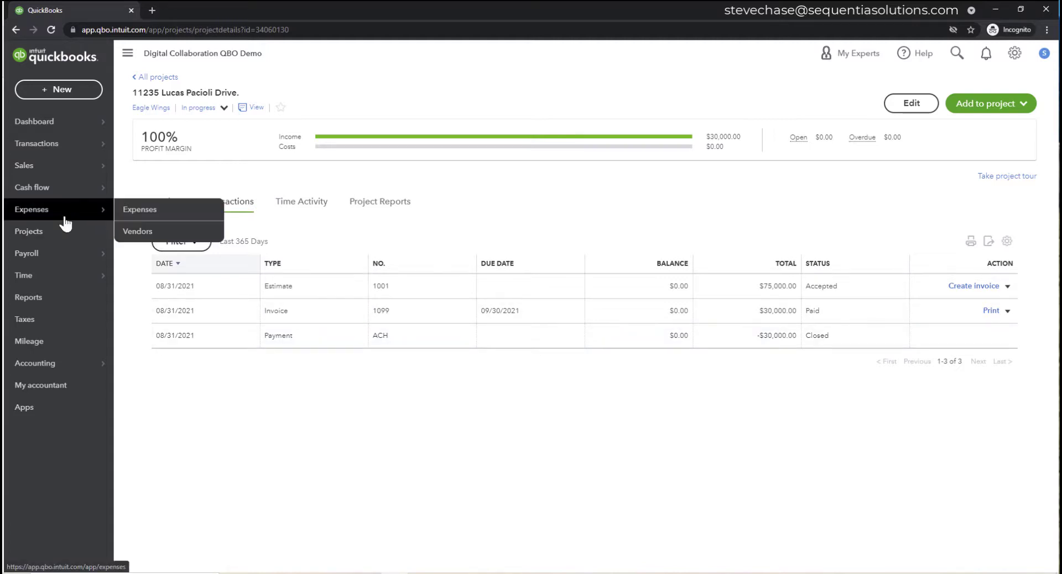
pyautogui.click(146, 233)
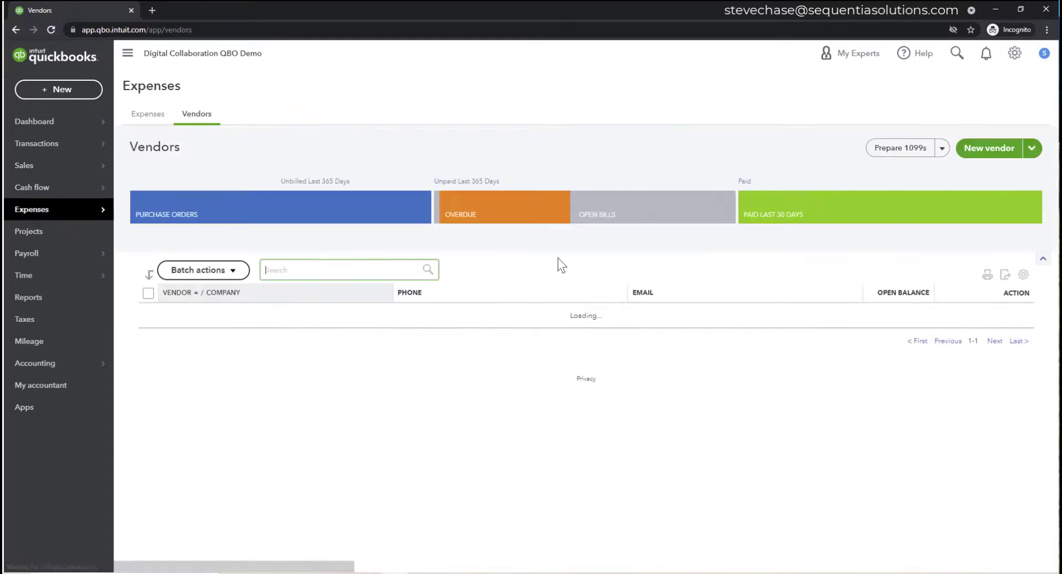
pyautogui.click(979, 152)
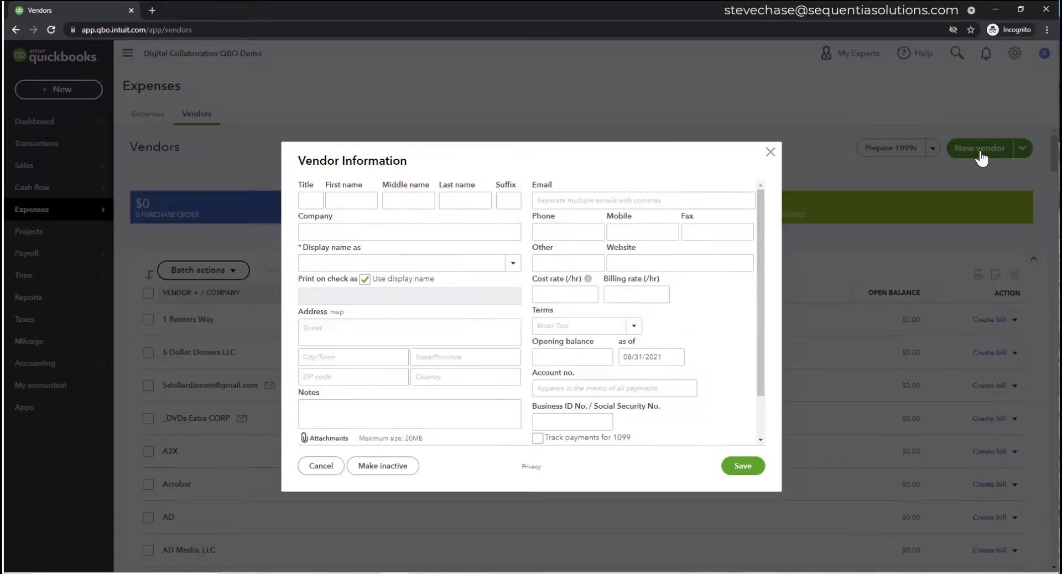
pyautogui.click(417, 238)
pyautogui.click(340, 260)
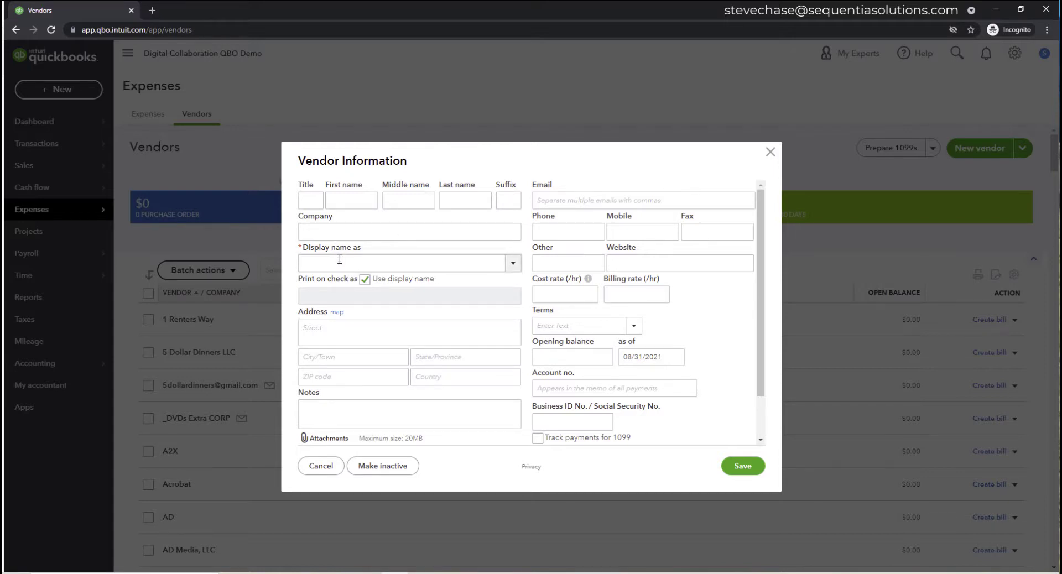
pyautogui.write('Room Re')
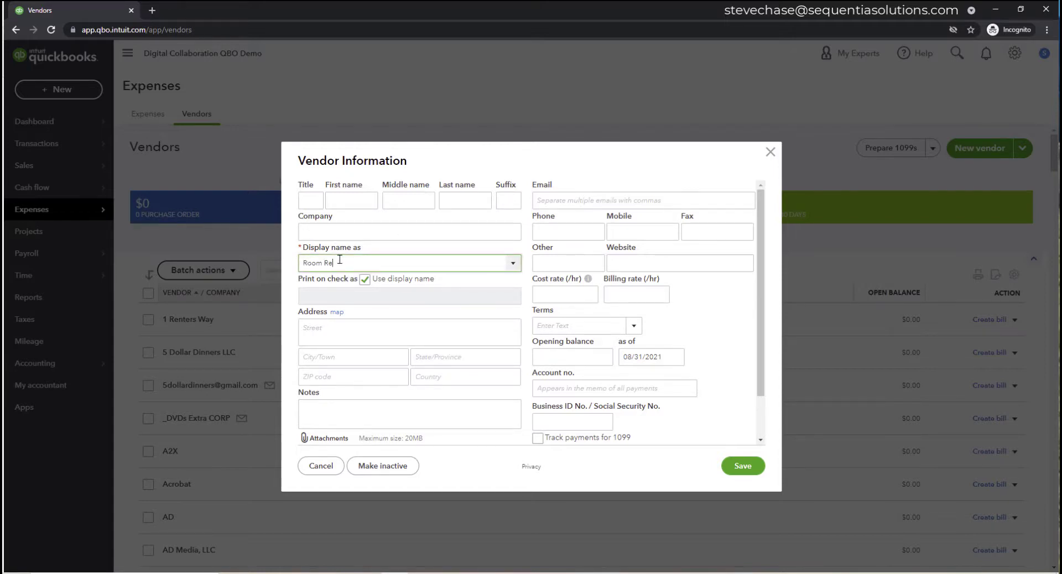
pyautogui.write('ntals Plus')
# - Add the note 'rents classroom computer rooms for training' and the vendor's e-mail, then save
pyautogui.scroll(-1, 404, 426)
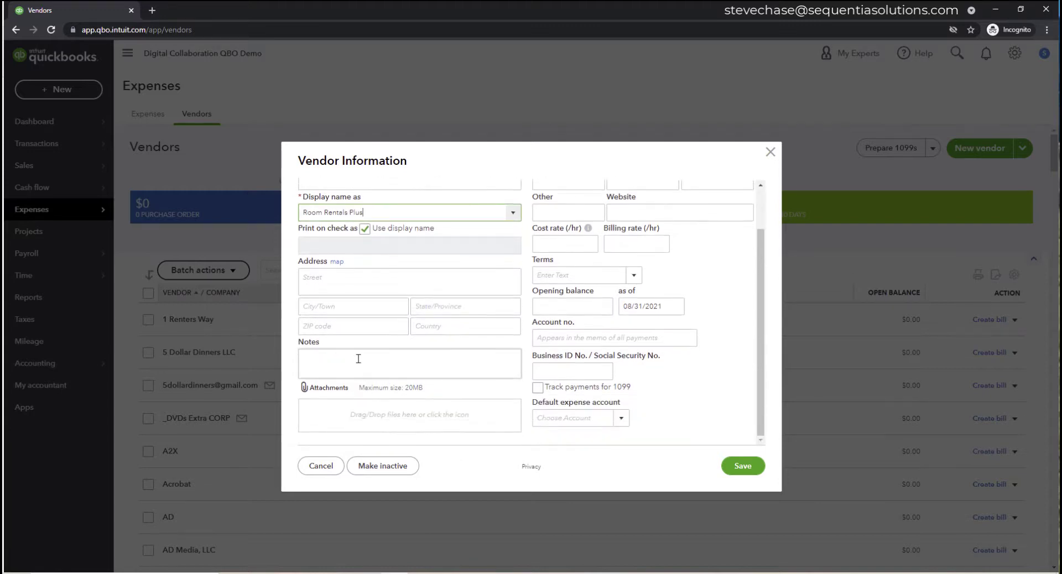
pyautogui.click(358, 359)
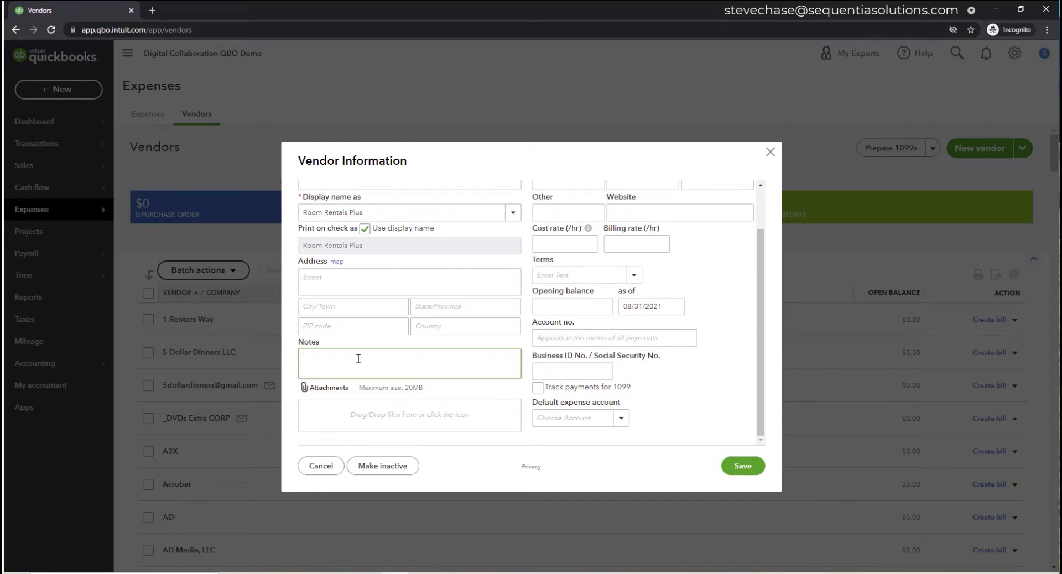
pyautogui.write('renta')
pyautogui.write(' classroom computer rooms for training')
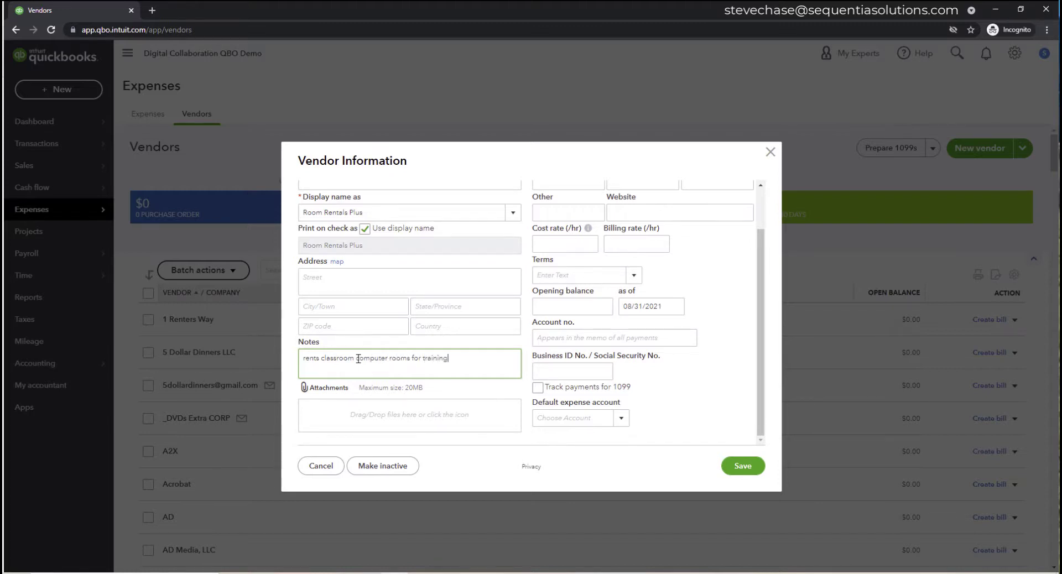
pyautogui.scroll(1, 408, 385)
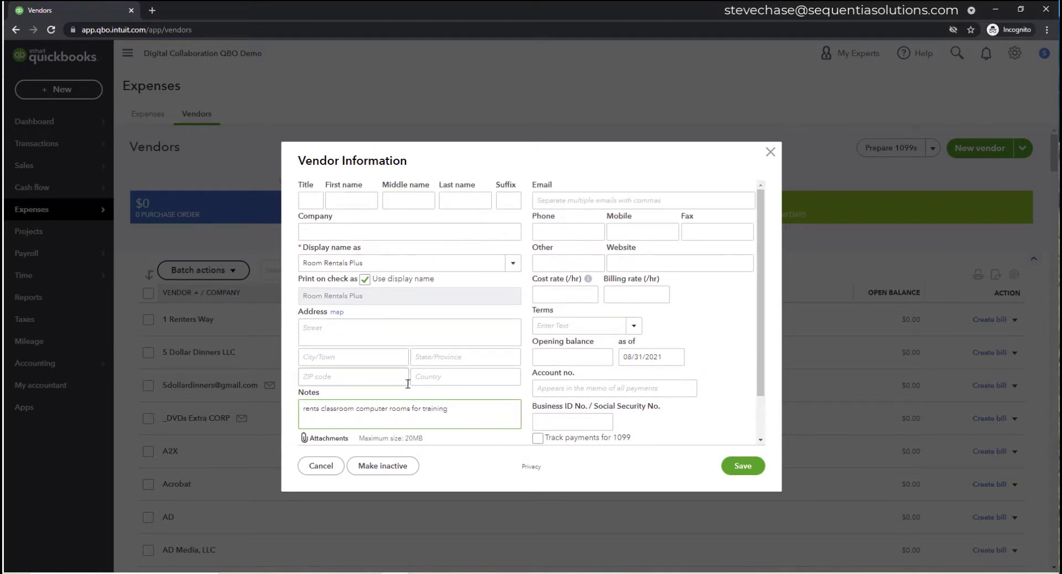
pyautogui.click(615, 198)
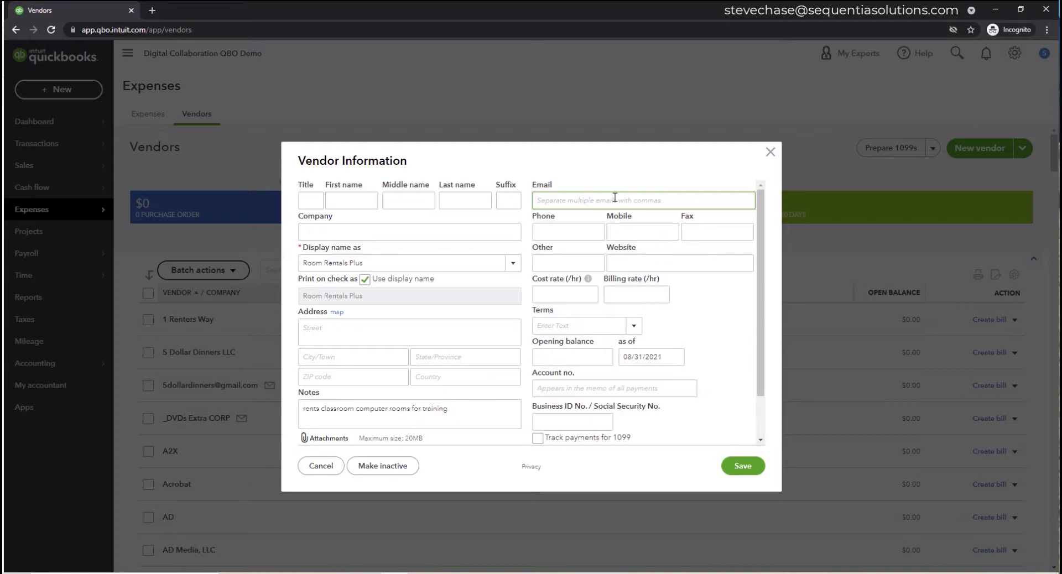
pyautogui.write('info@example.com')
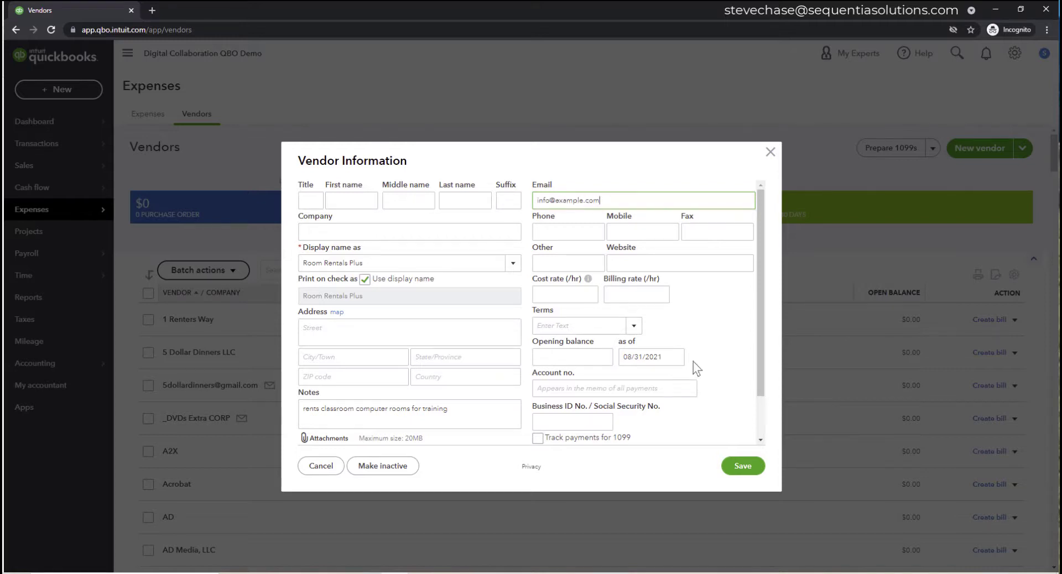
pyautogui.scroll(-2, 691, 365)
pyautogui.scroll(2, 415, 332)
pyautogui.scroll(-2, 444, 352)
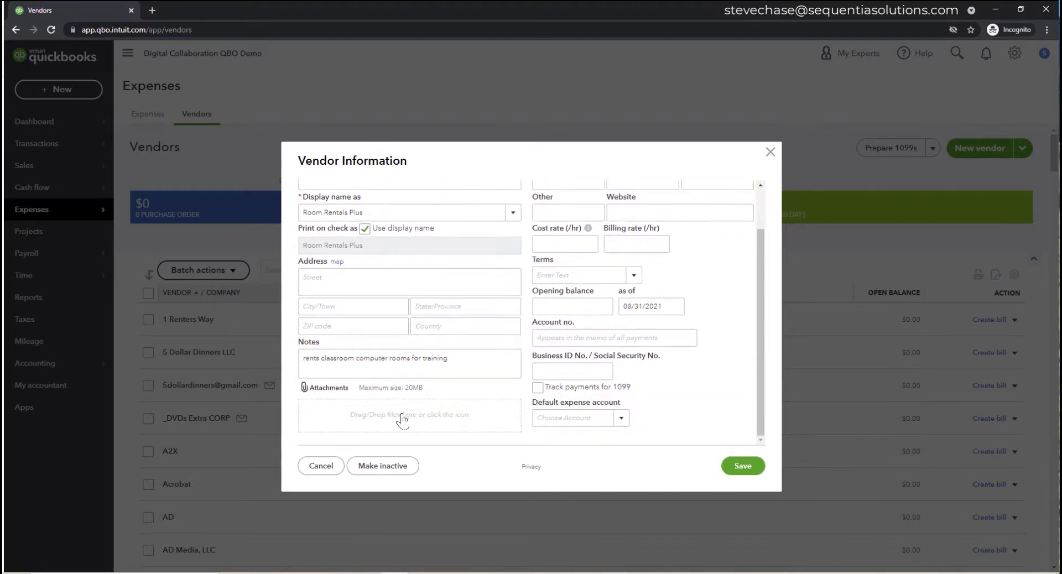
pyautogui.click(742, 465)
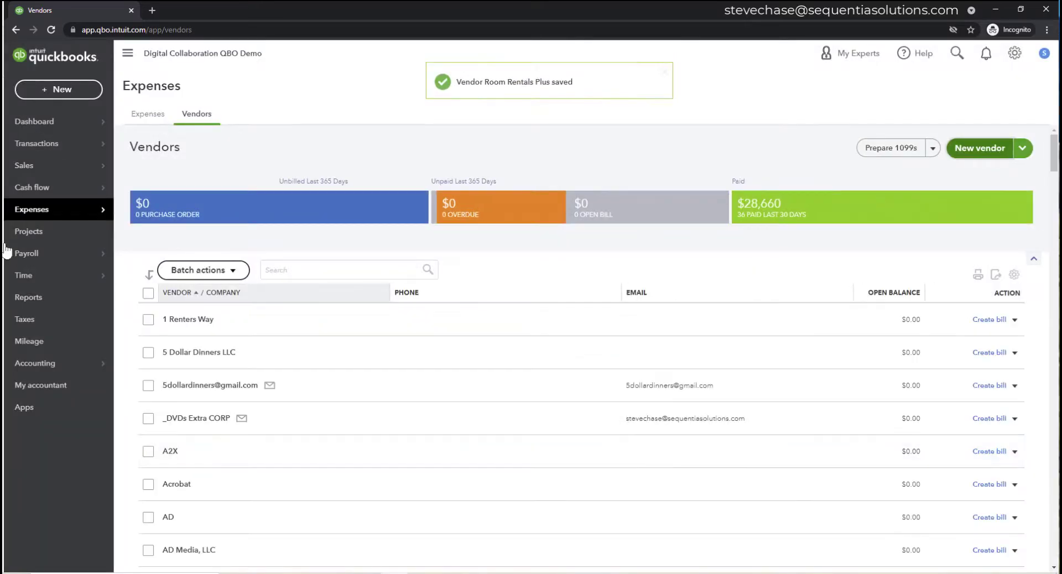
# - Open the 11235 Lucas Pacioli Drive. project from Projects and show its Add to project menu
pyautogui.click(50, 241)
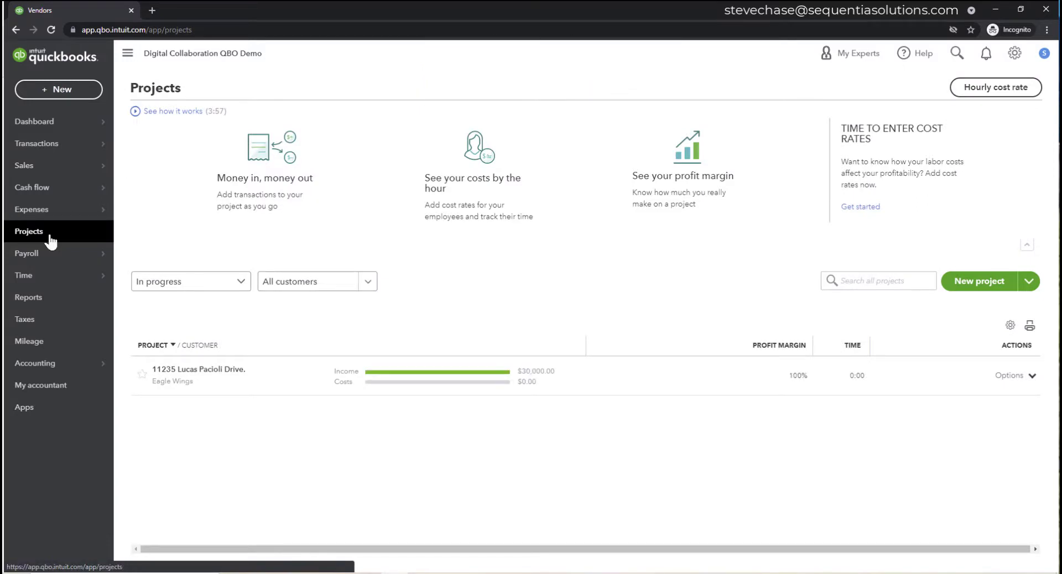
pyautogui.click(201, 372)
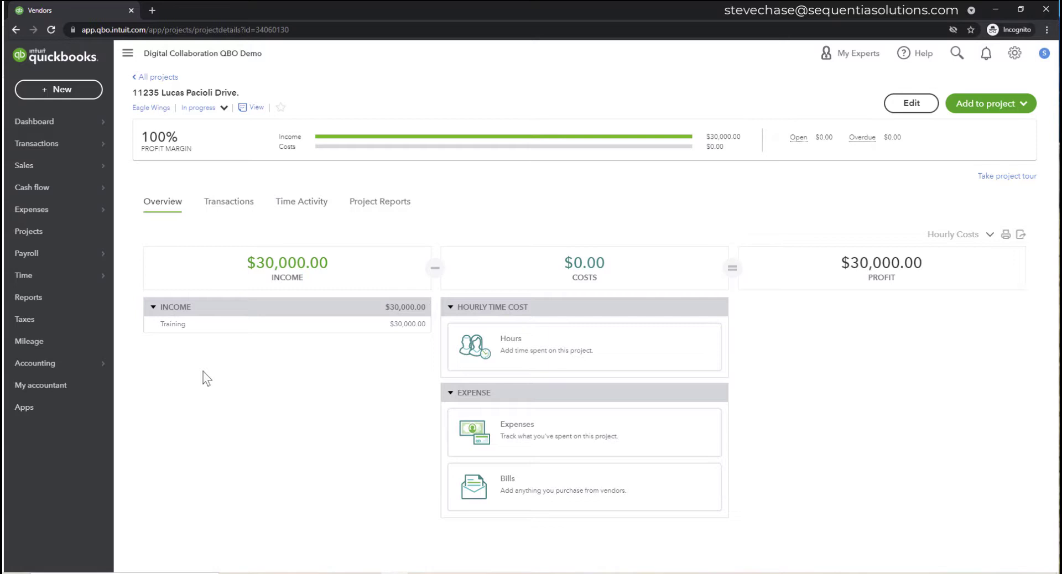
pyautogui.click(970, 109)
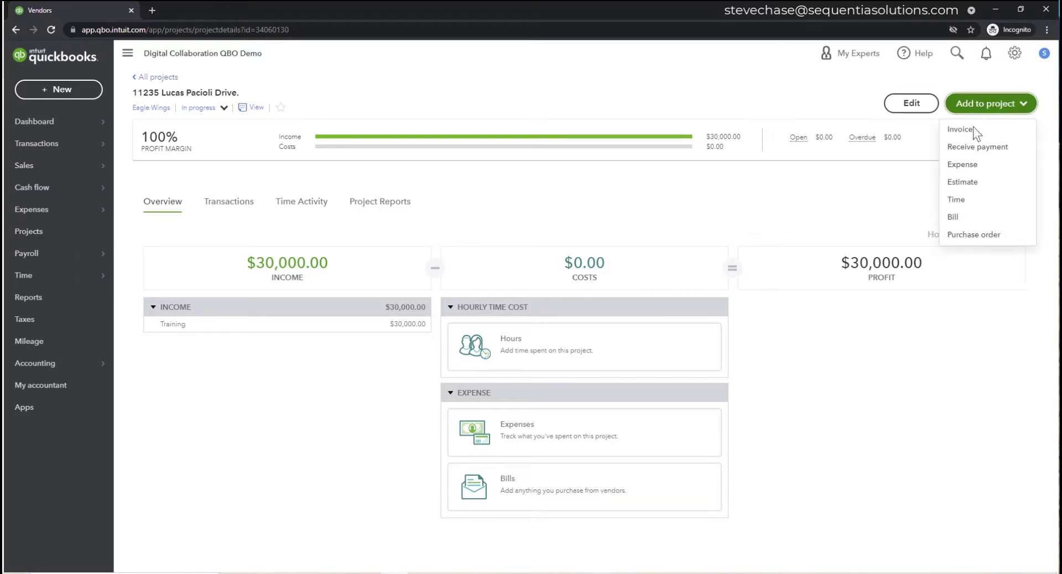
# - Begin a project purchase order, searching vendors for 'room' and 'rent' without finding a match
pyautogui.click(974, 234)
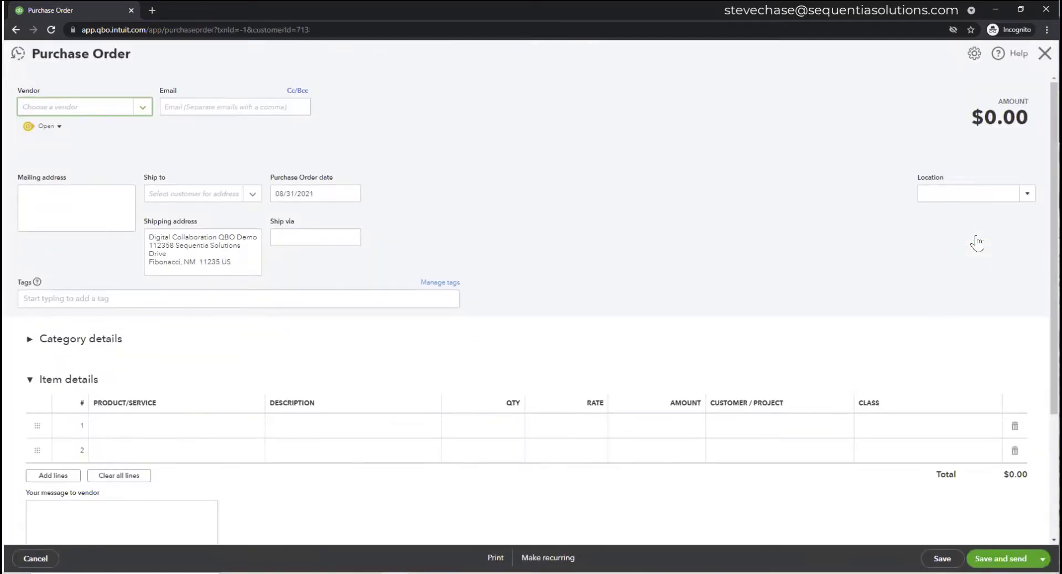
pyautogui.write('room')
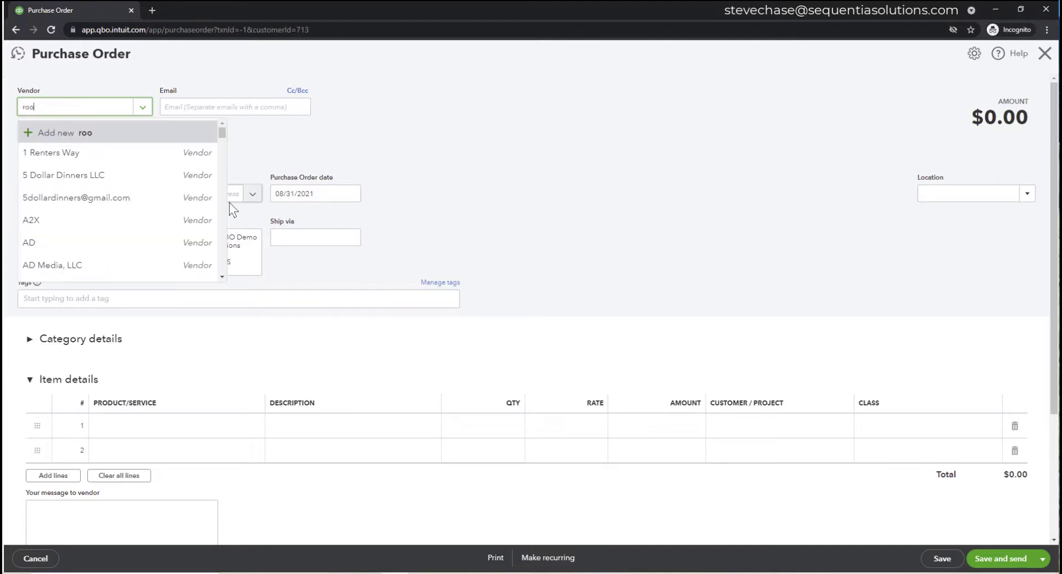
pyautogui.press('BackSpace')
pyautogui.press('BackSpace')
pyautogui.press('BackSpace')
pyautogui.press('BackSpace')
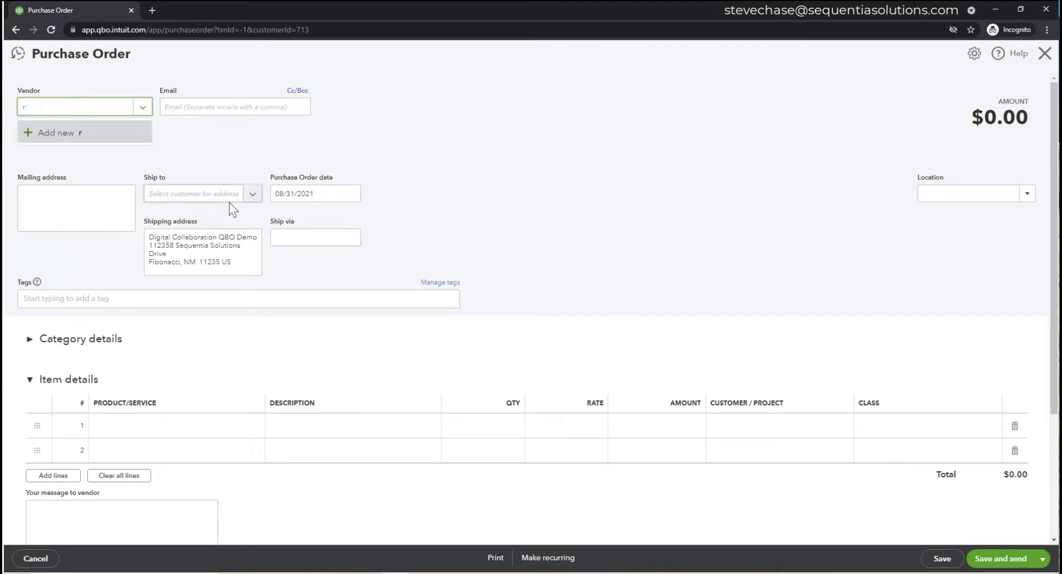
pyautogui.write('rent')
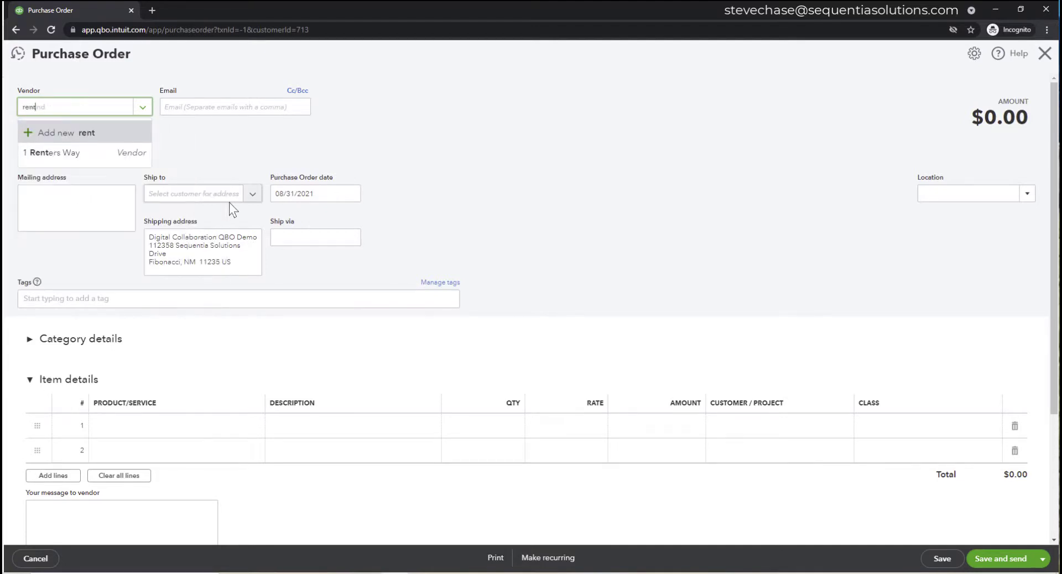
pyautogui.press('BackSpace')
pyautogui.press('BackSpace')
pyautogui.press('BackSpace')
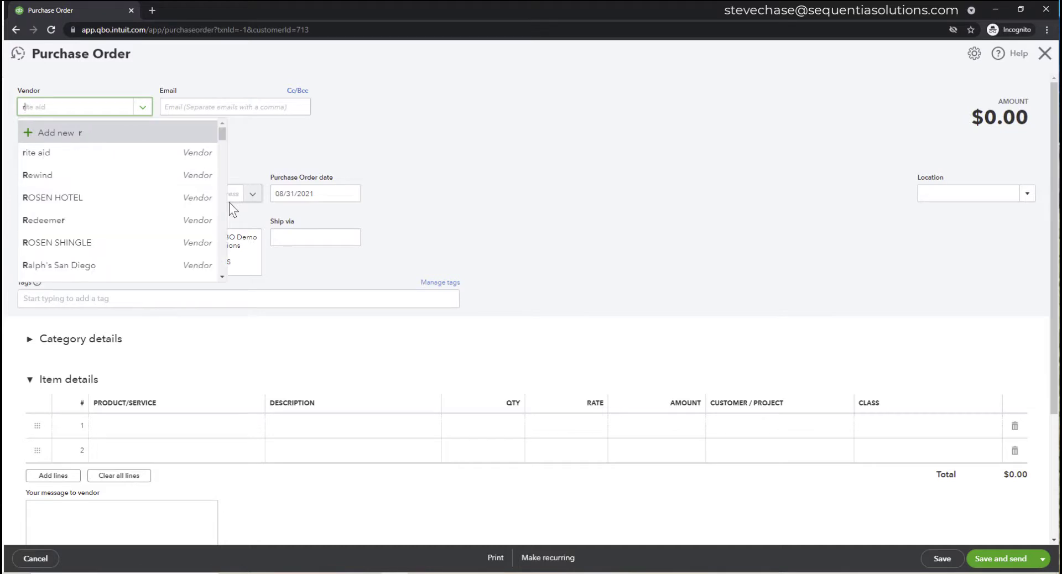
pyautogui.write('oom')
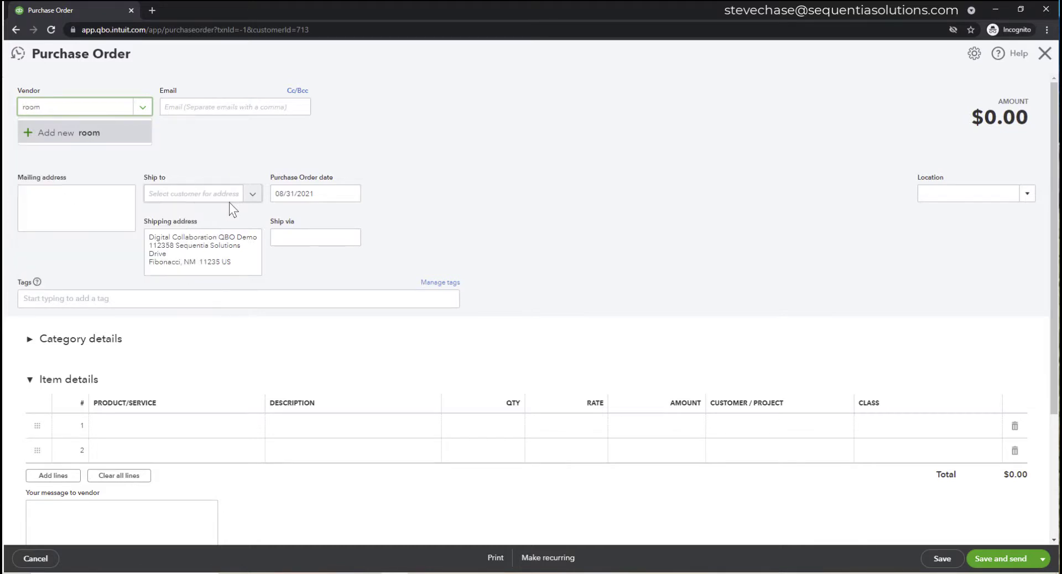
pyautogui.press('BackSpace')
pyautogui.press('BackSpace')
pyautogui.press('BackSpace')
pyautogui.press('BackSpace')
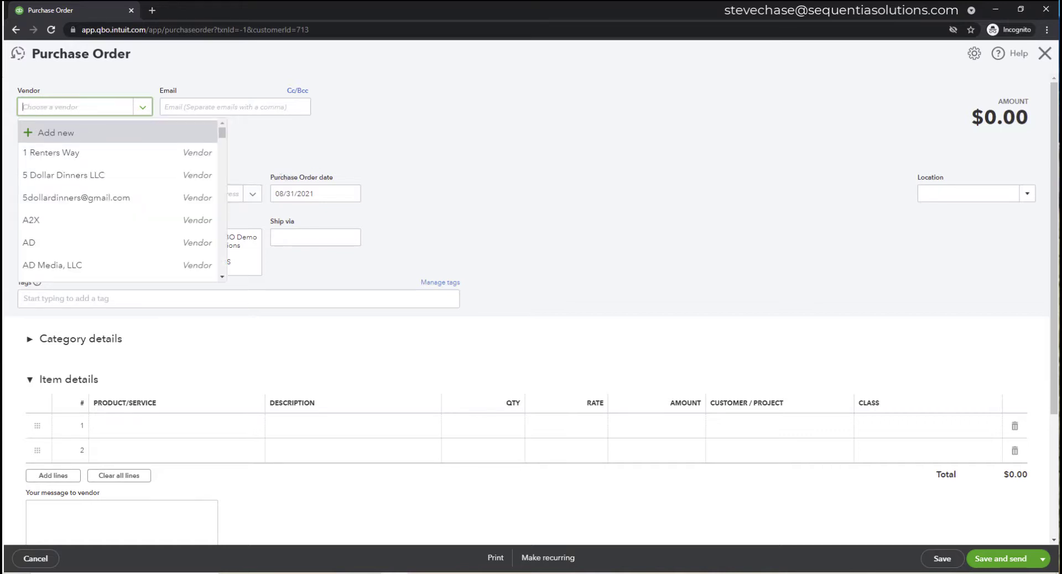
pyautogui.click(755, 143)
# - Discard the unfinished purchase order, view the Audit log, then reopen the 11235 Lucas Pacioli Drive. project
pyautogui.click(1044, 53)
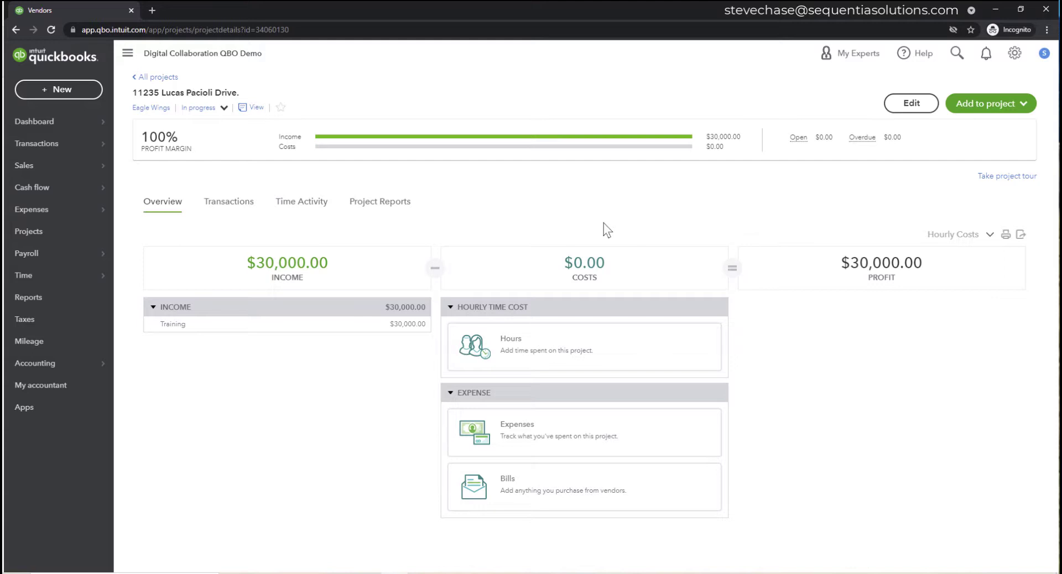
pyautogui.click(1015, 54)
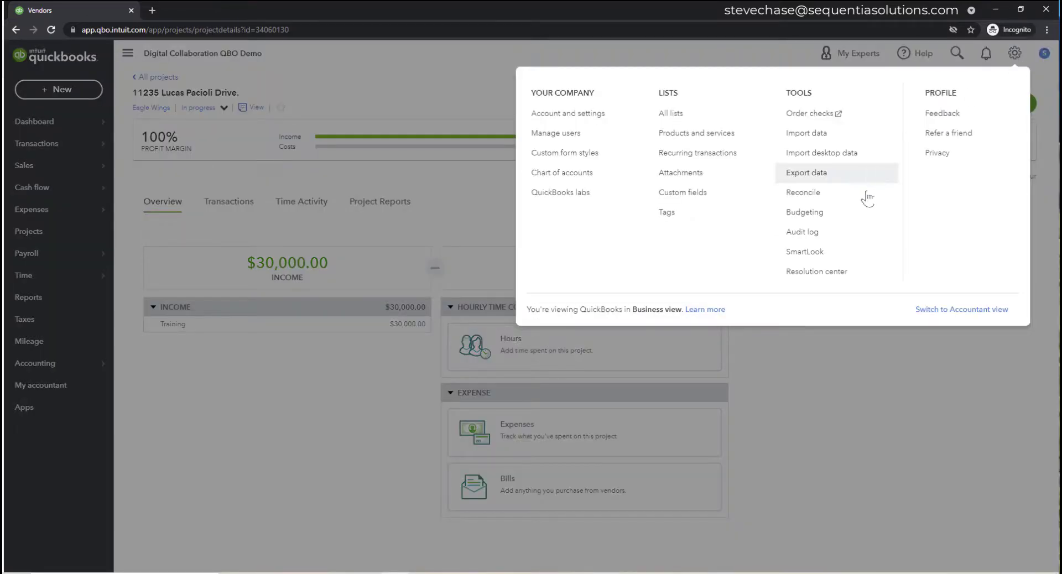
pyautogui.click(822, 237)
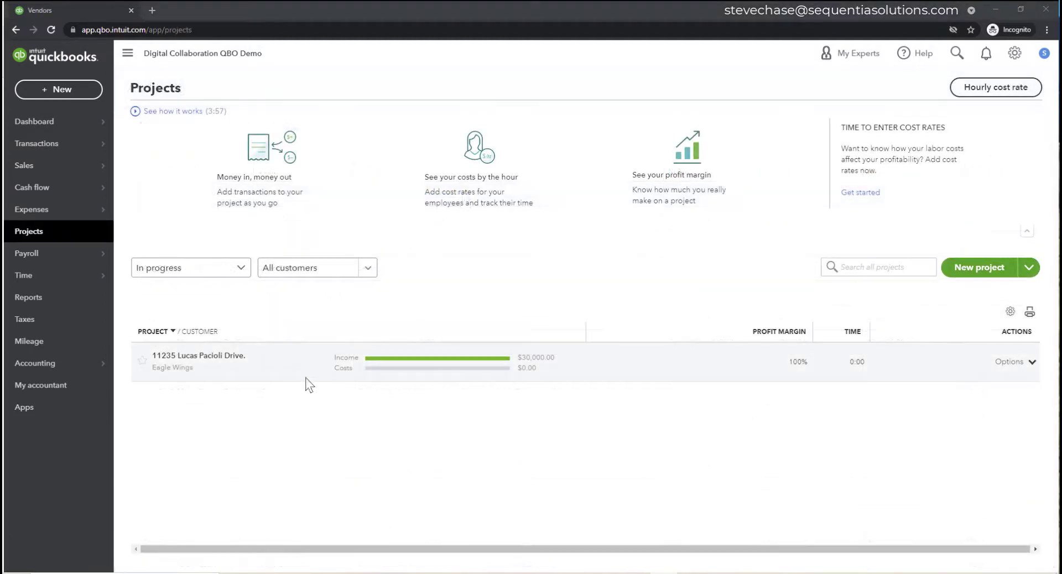
pyautogui.click(228, 359)
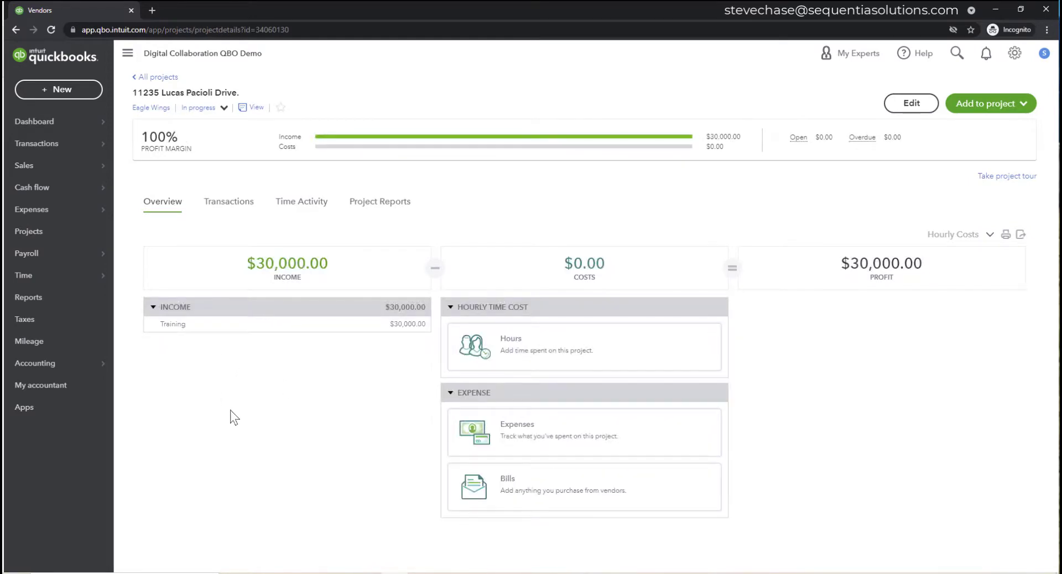
# - Add a purchase order to the project with Room Rentals Plus as its vendor
pyautogui.click(975, 109)
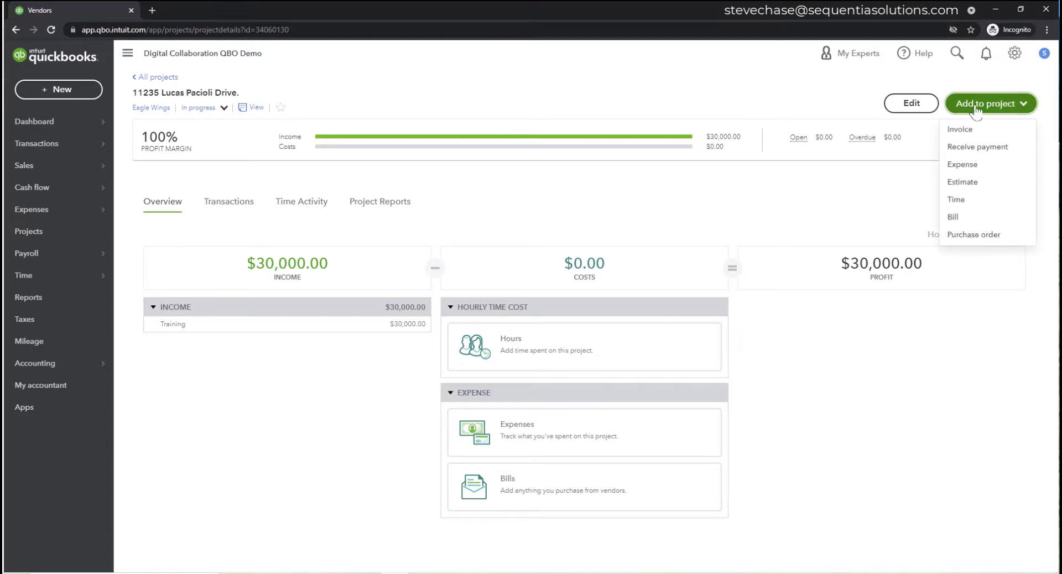
pyautogui.click(991, 235)
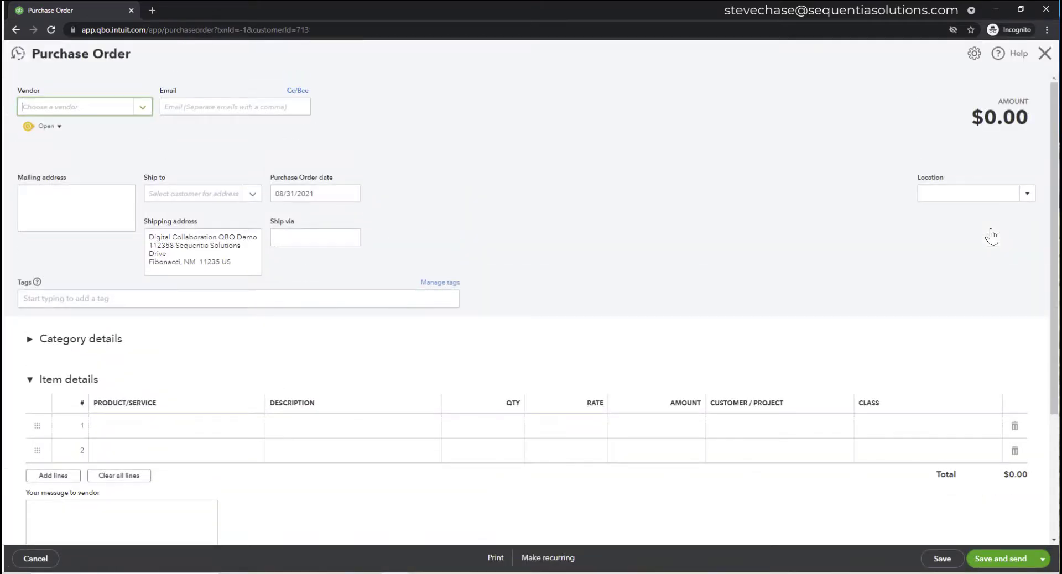
pyautogui.write('room re')
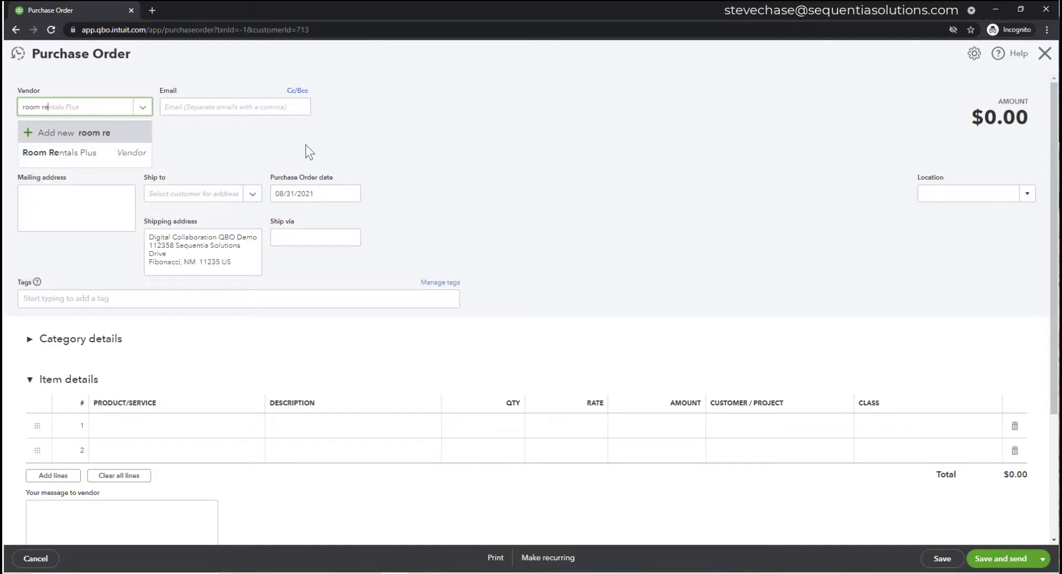
pyautogui.click(97, 161)
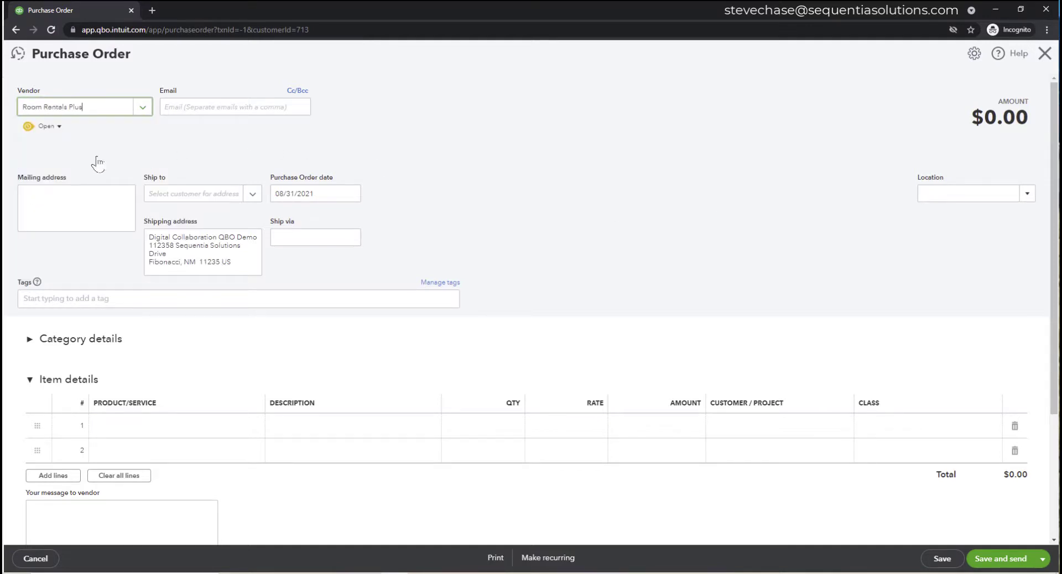
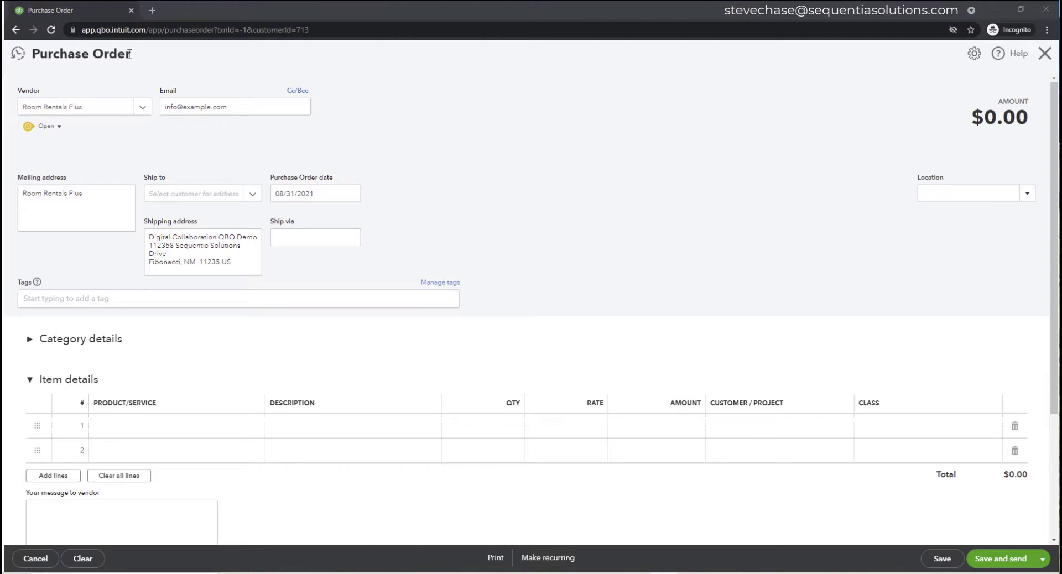
# - Expand Category details and set line 1's category to Room Rental by searching 'rent'
pyautogui.moveTo(130, 53); pyautogui.dragTo(36, 56)
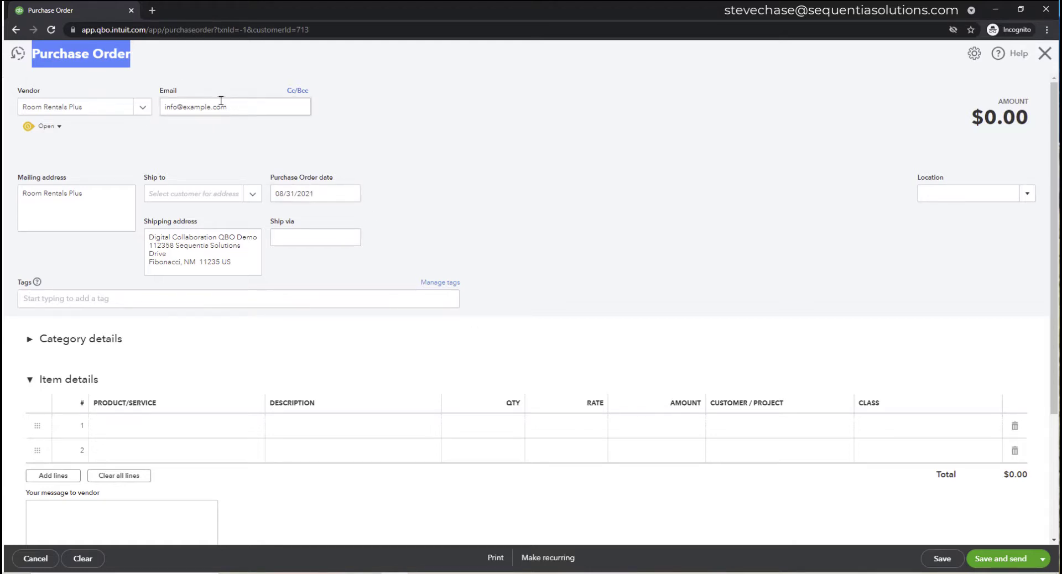
pyautogui.click(195, 437)
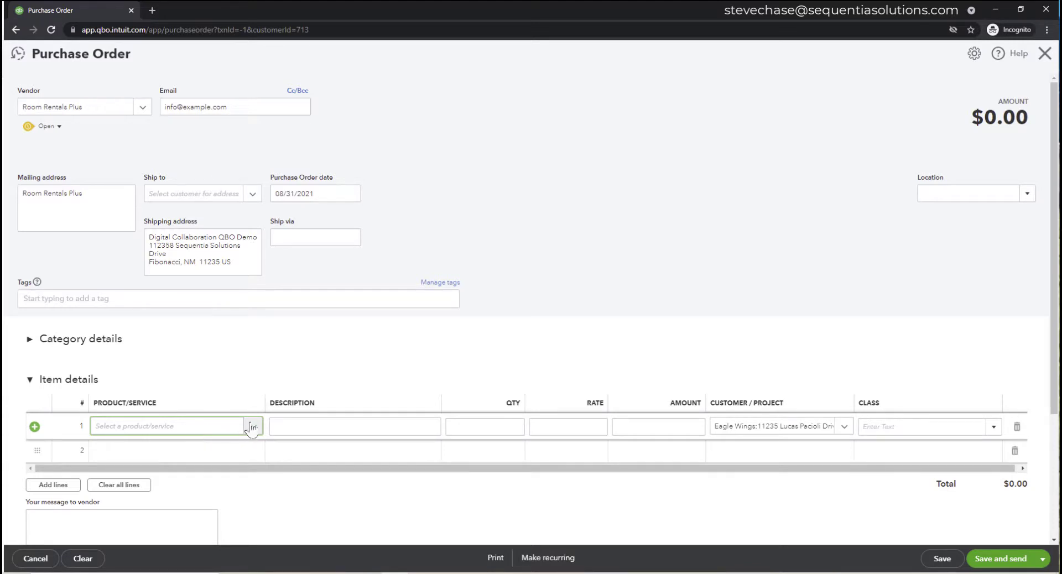
pyautogui.click(101, 339)
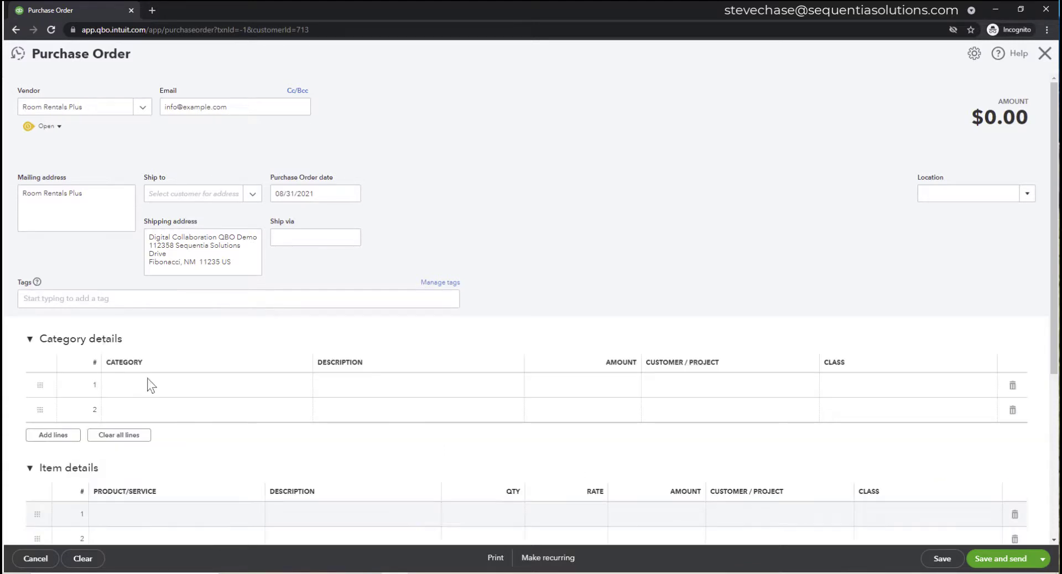
pyautogui.click(169, 388)
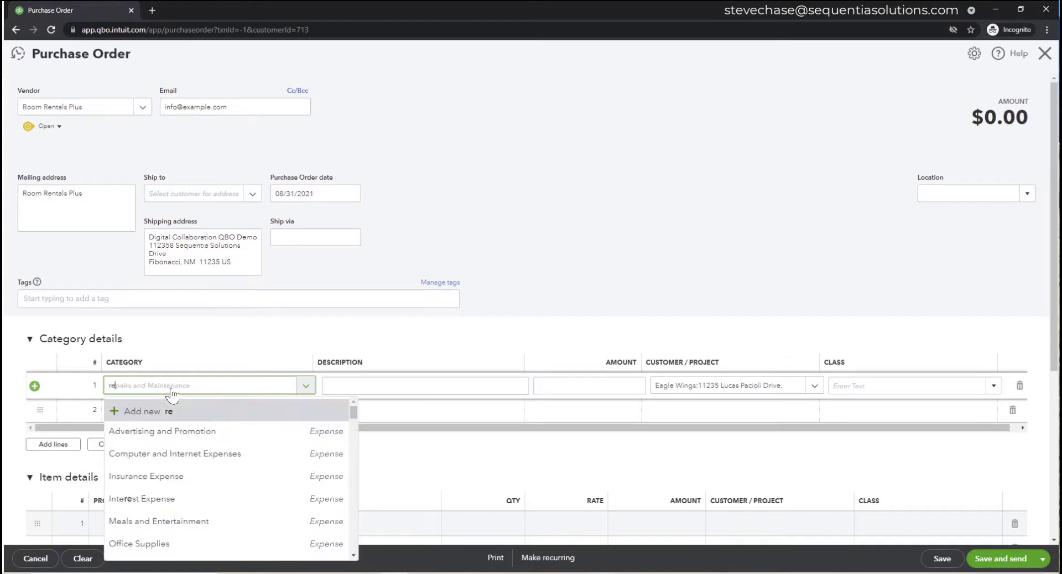
pyautogui.write('rent')
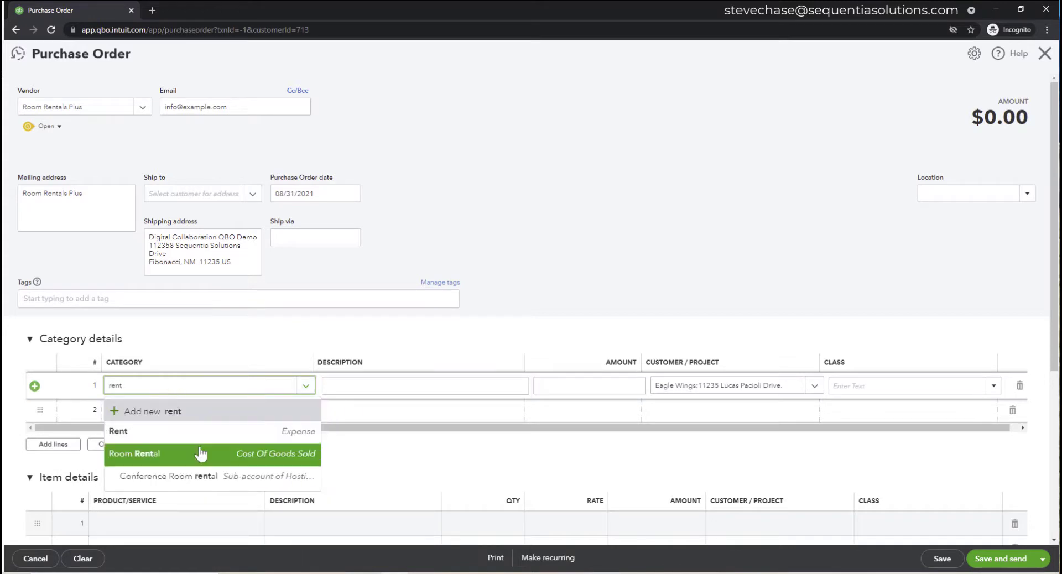
pyautogui.click(135, 453)
pyautogui.click(324, 386)
pyautogui.click(307, 386)
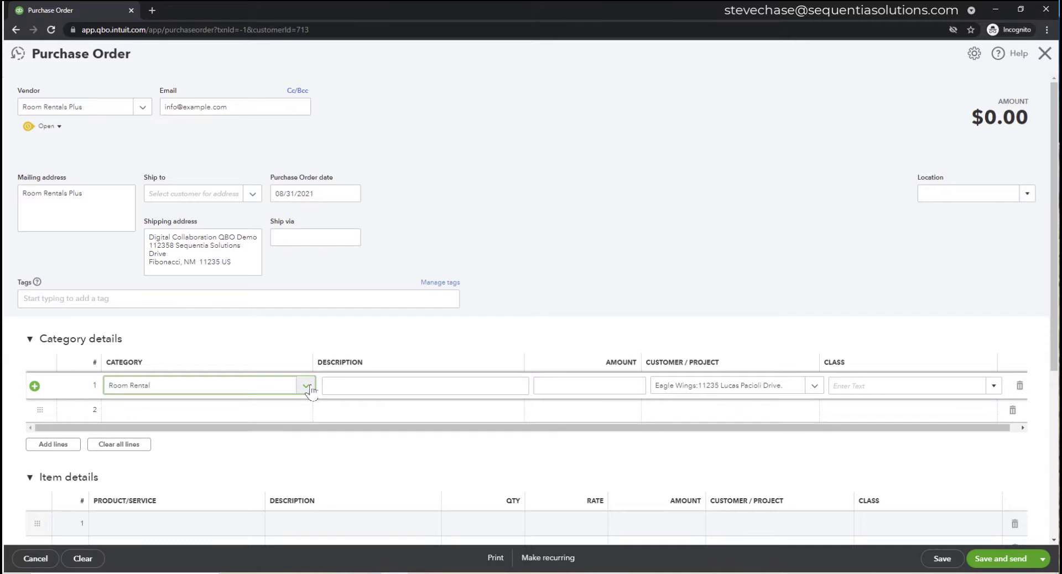
pyautogui.scroll(-2, 350, 414)
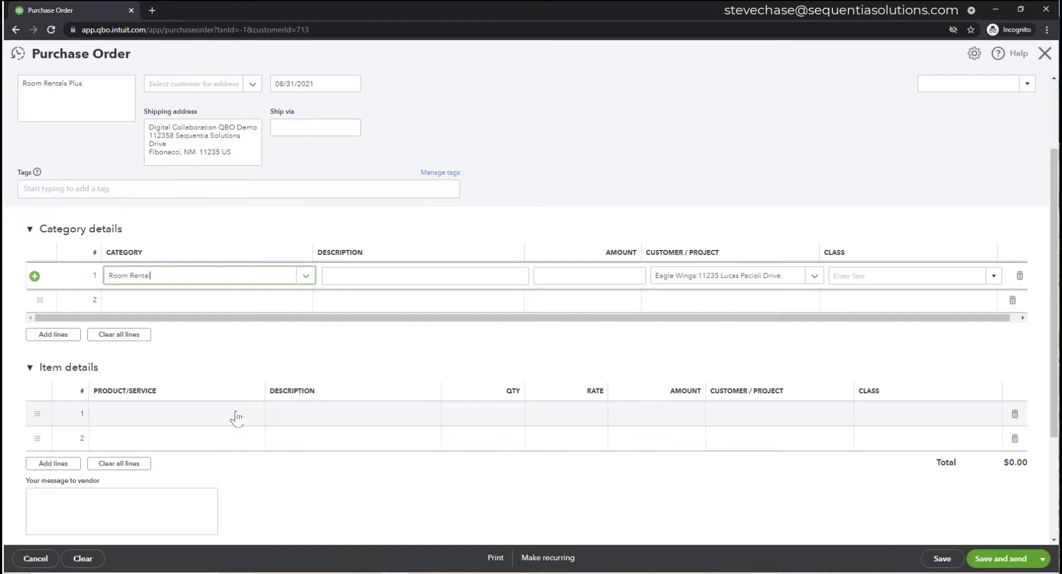
pyautogui.click(236, 419)
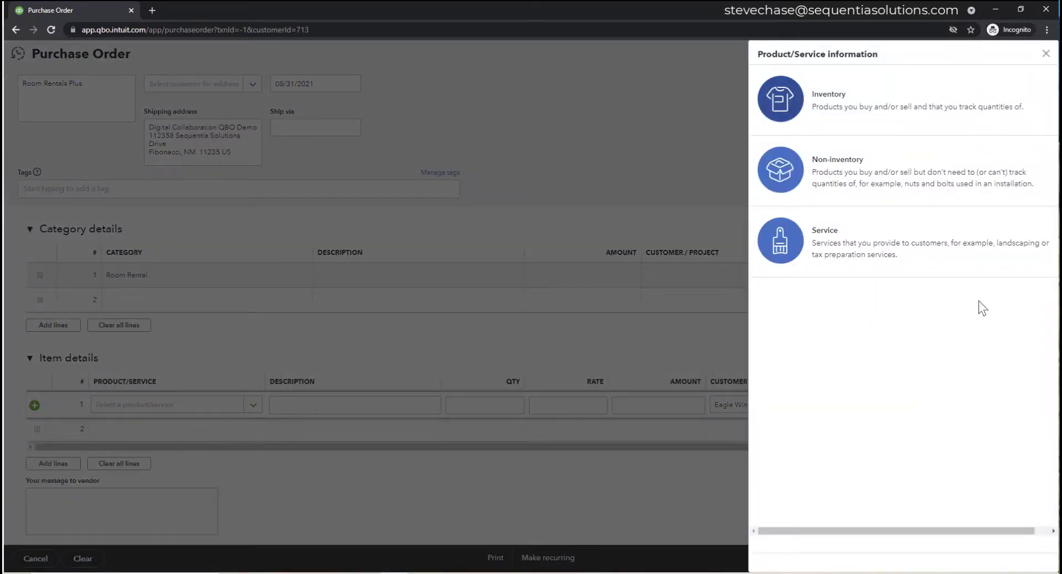
pyautogui.click(885, 259)
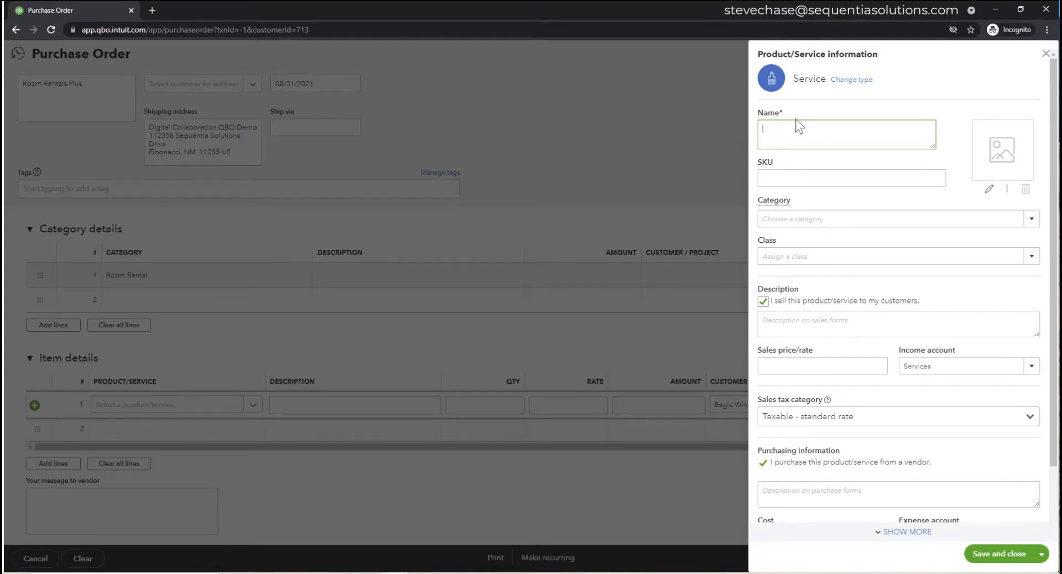
pyautogui.scroll(-2, 825, 310)
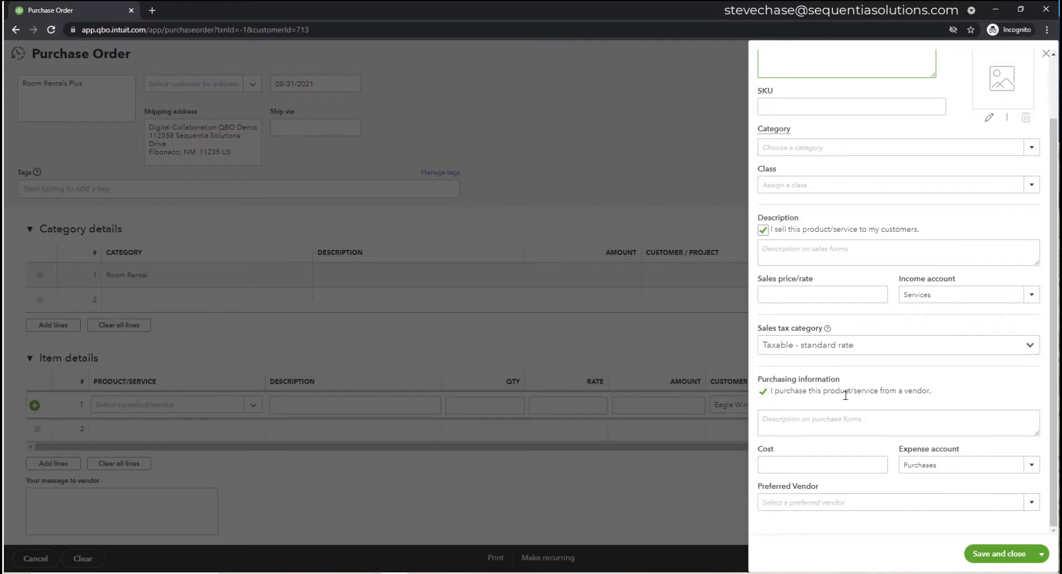
pyautogui.moveTo(923, 392); pyautogui.dragTo(808, 396)
pyautogui.moveTo(926, 391); pyautogui.dragTo(903, 391)
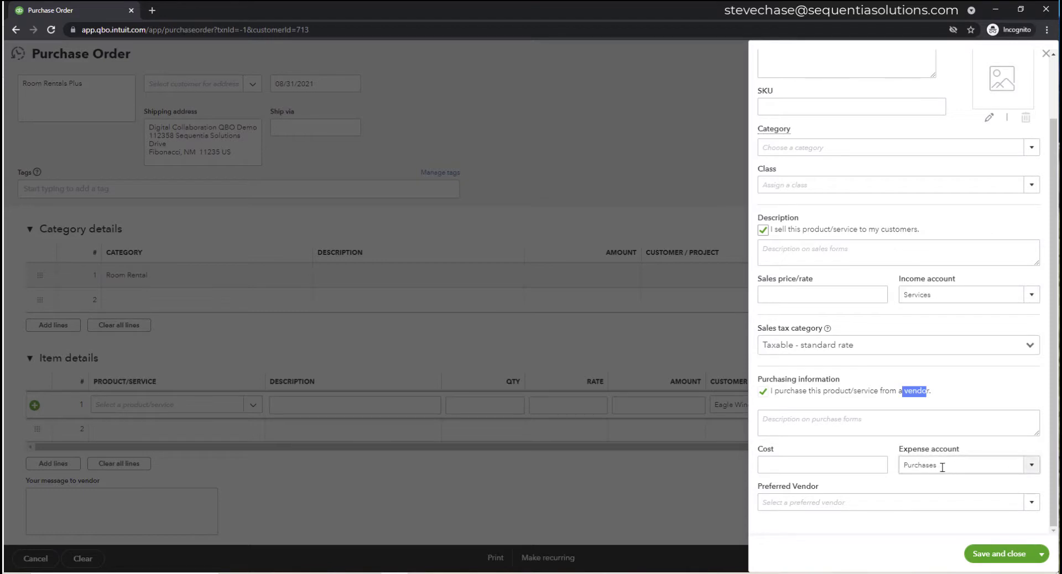
pyautogui.click(1045, 53)
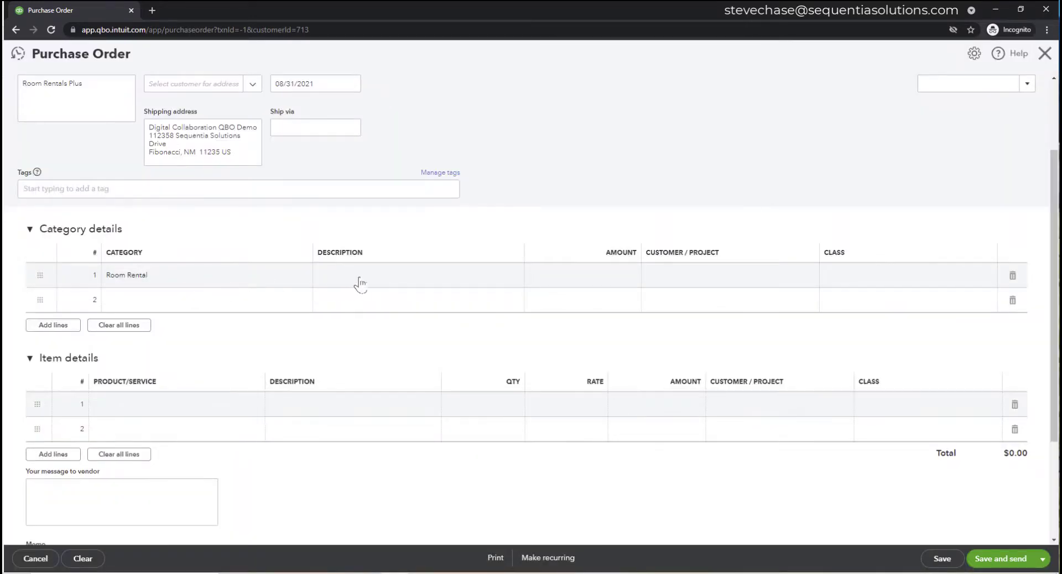
# - Enter $12,000 as the Room Rental line's amount, correcting the mistyped 120000
pyautogui.click(589, 281)
pyautogui.write('12')
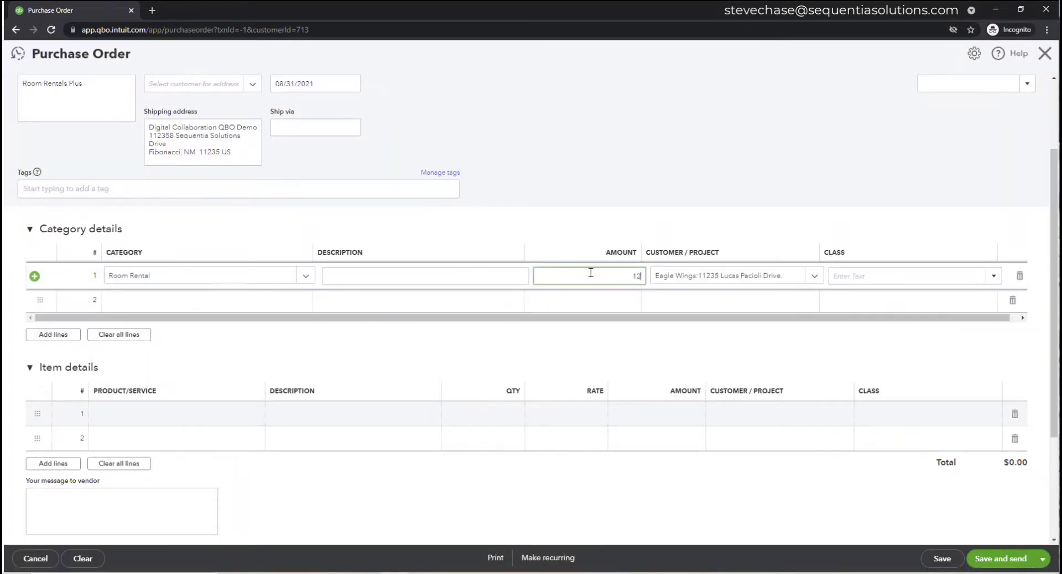
pyautogui.write('0000')
pyautogui.press('BackSpace')
pyautogui.click(593, 236)
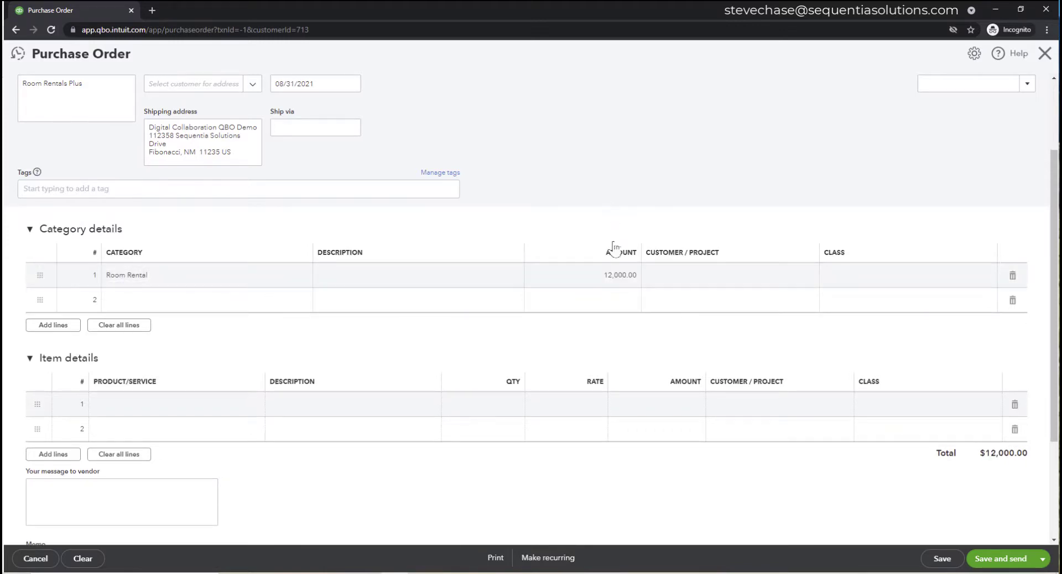
pyautogui.scroll(2, 615, 249)
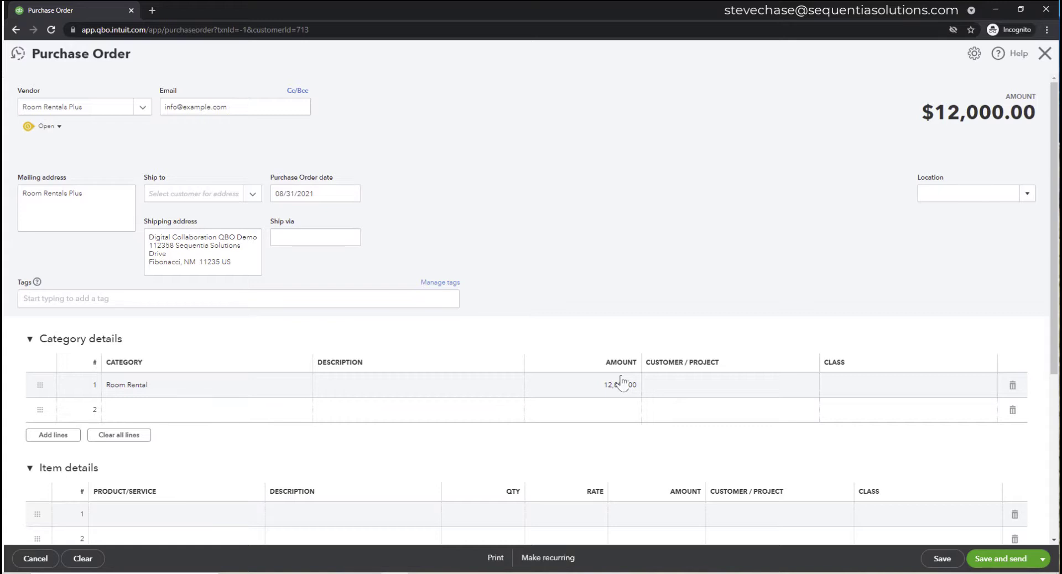
# - Assign the Room Rental line to the 11235 Lucas Pacioli Drive project
pyautogui.click(706, 391)
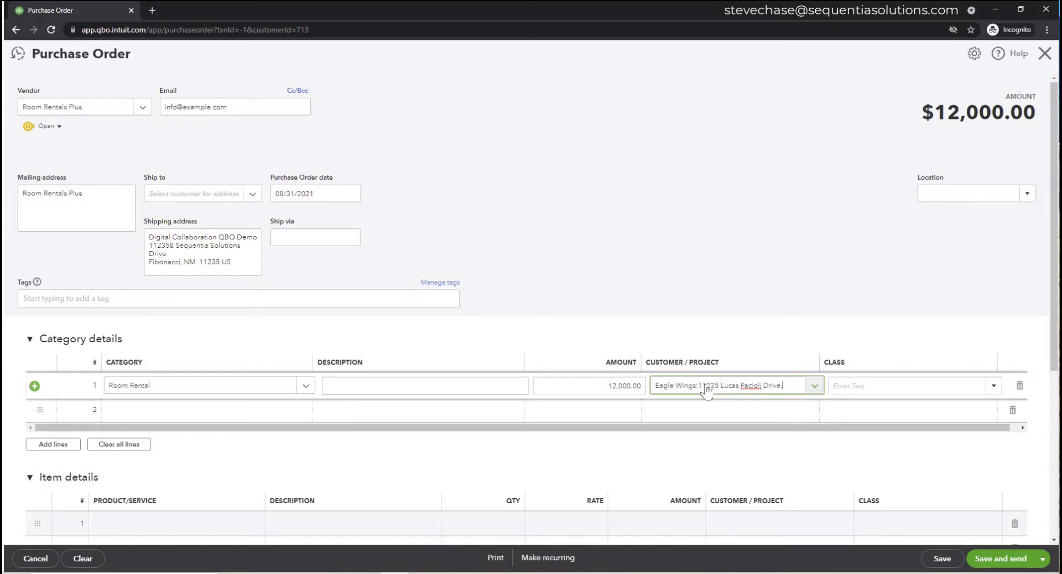
pyautogui.click(814, 387)
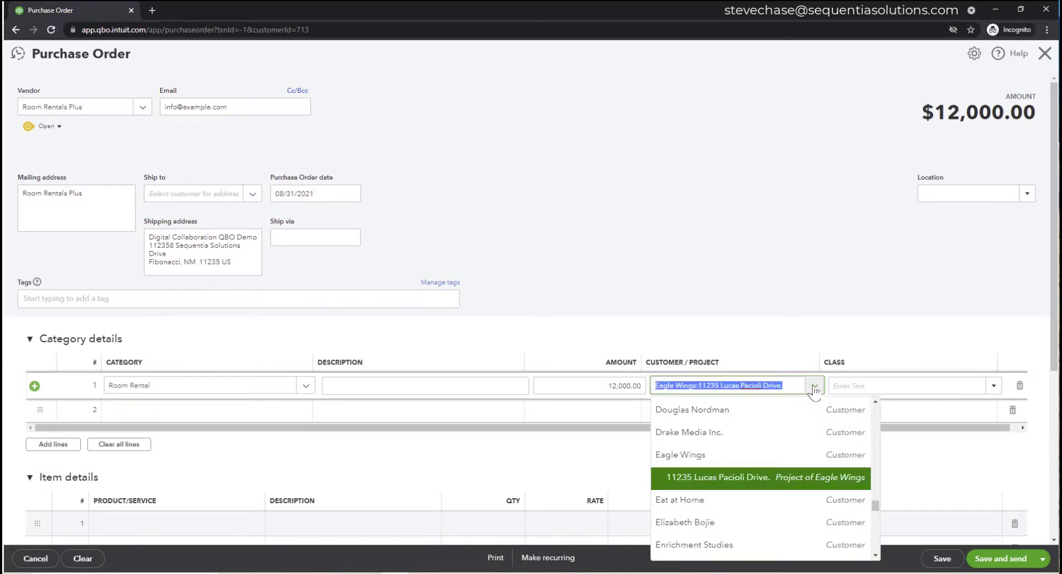
pyautogui.click(699, 479)
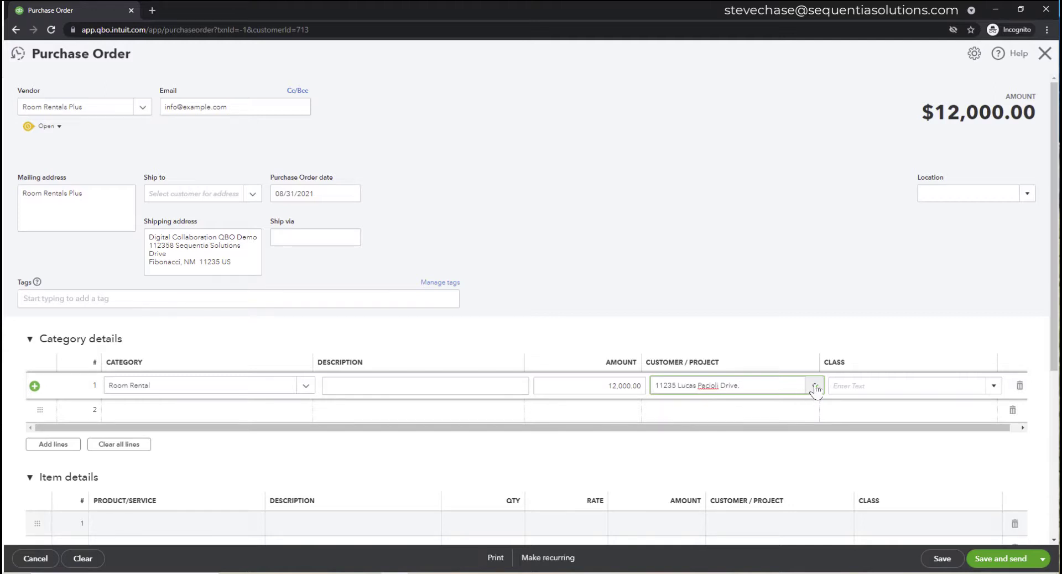
pyautogui.click(768, 259)
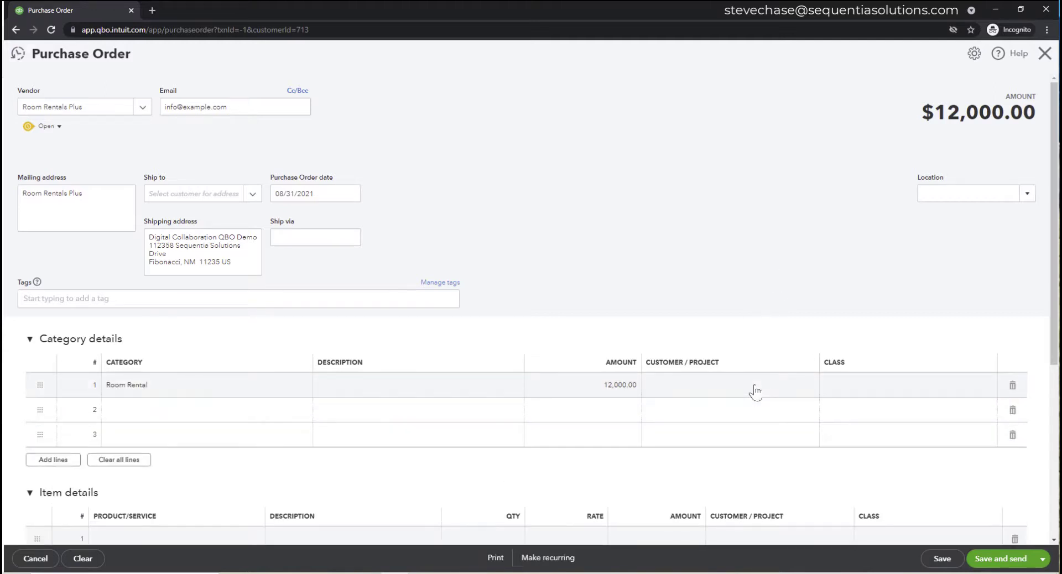
pyautogui.click(754, 391)
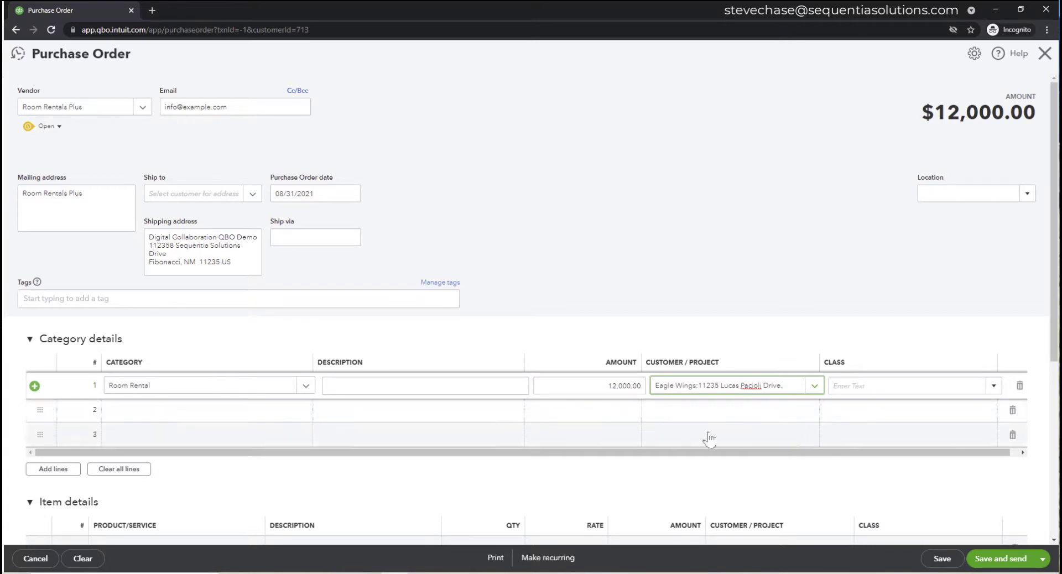
# - Describe the line as 'classroom rentals for 8 months' and save the purchase order
pyautogui.click(509, 391)
pyautogui.write('cla')
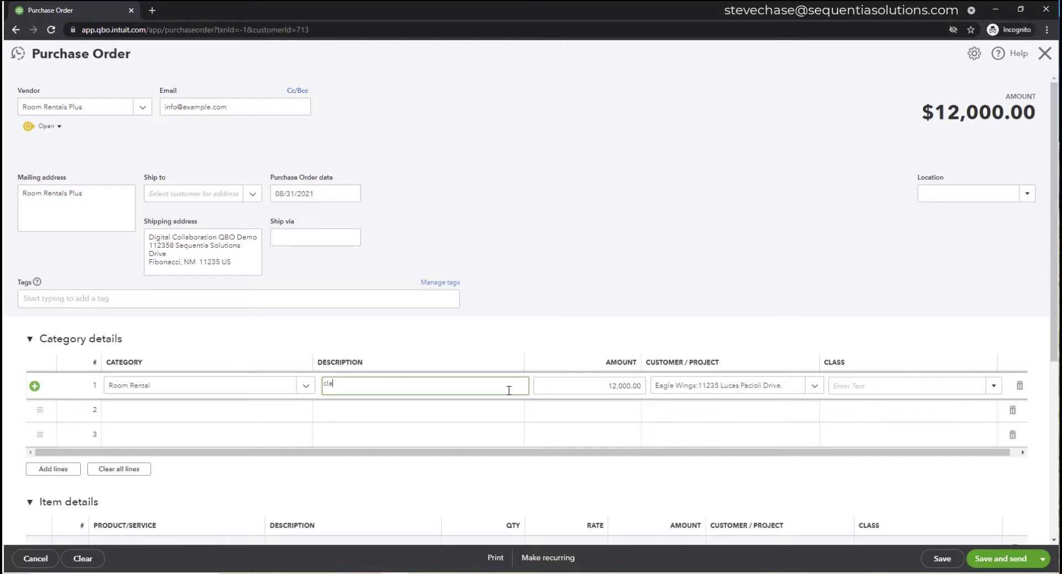
pyautogui.write('ssroom rentasl')
pyautogui.press('BackSpace')
pyautogui.press('BackSpace')
pyautogui.press('BackSpace')
pyautogui.write('ls for 8 months')
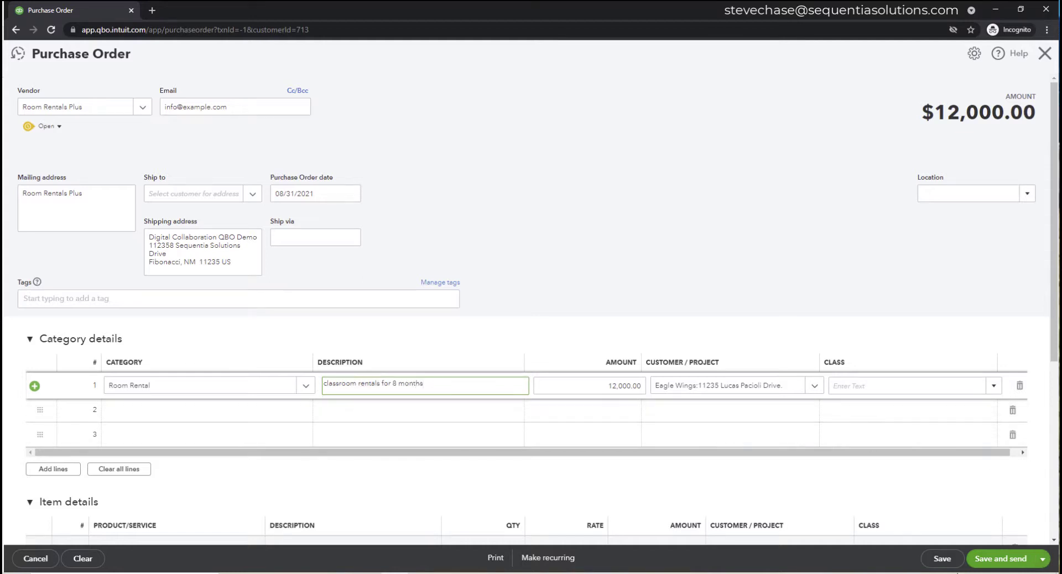
pyautogui.click(942, 558)
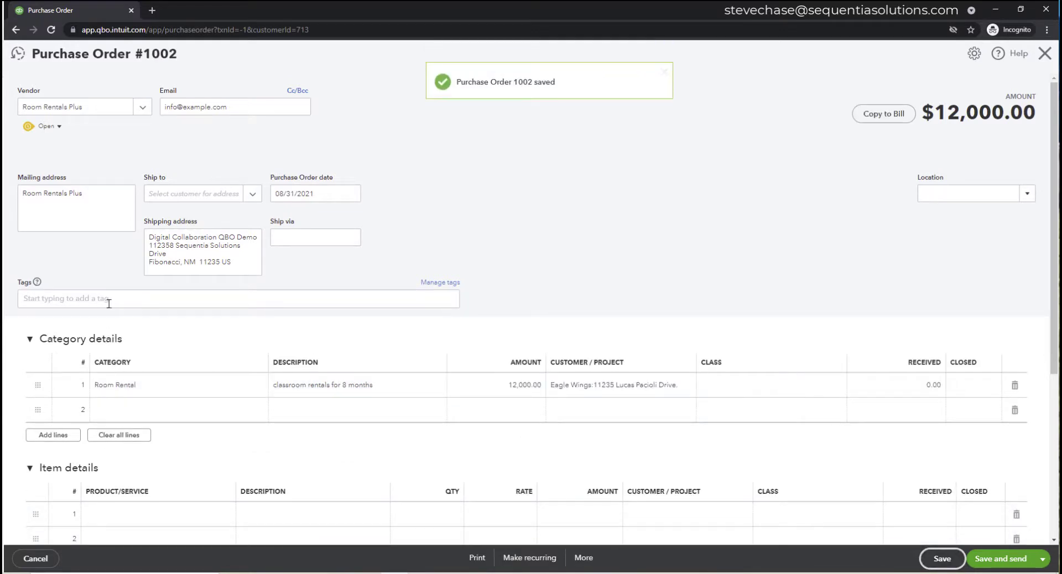
# - Add the State: Texas tag to purchase order 1002 and save it
pyautogui.click(108, 304)
pyautogui.scroll(-15, 107, 407)
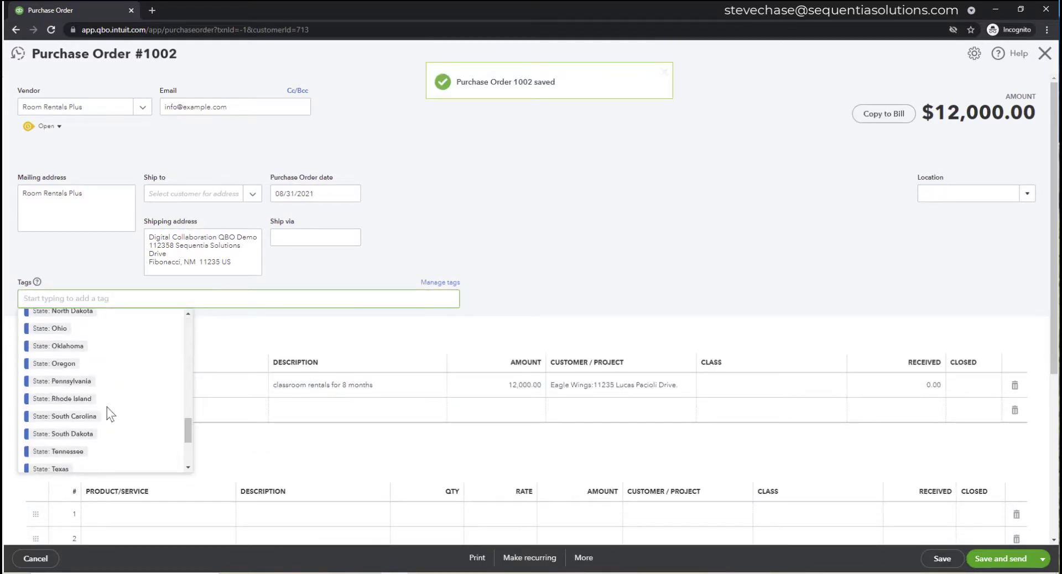
pyautogui.scroll(-2, 107, 407)
pyautogui.click(74, 354)
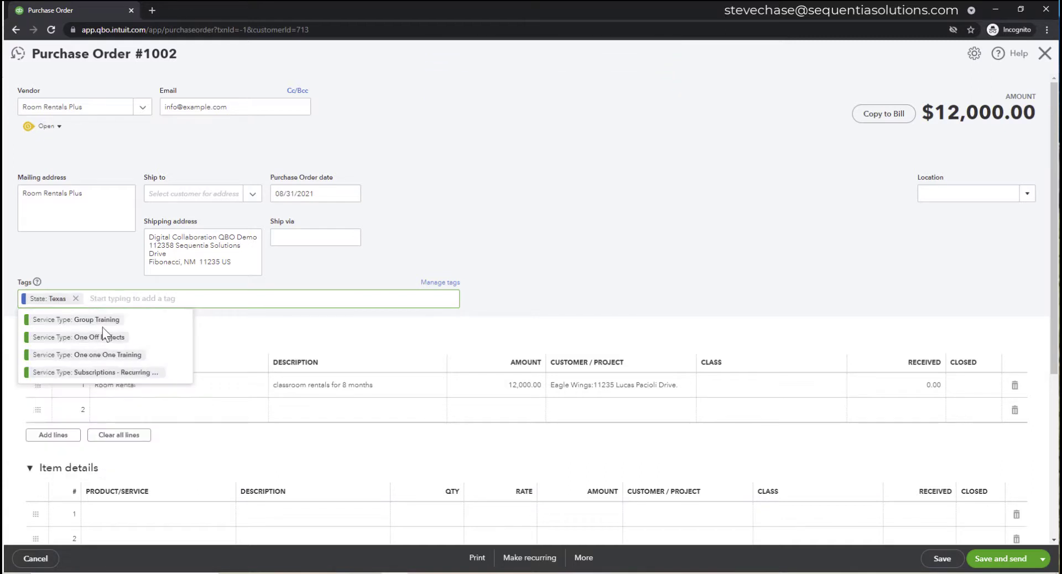
pyautogui.click(709, 227)
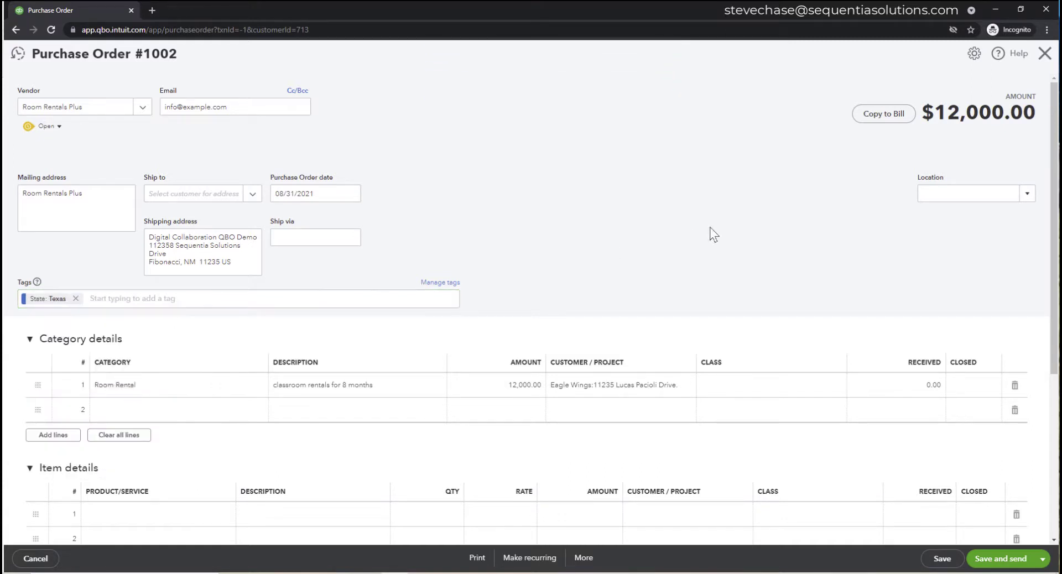
pyautogui.click(942, 559)
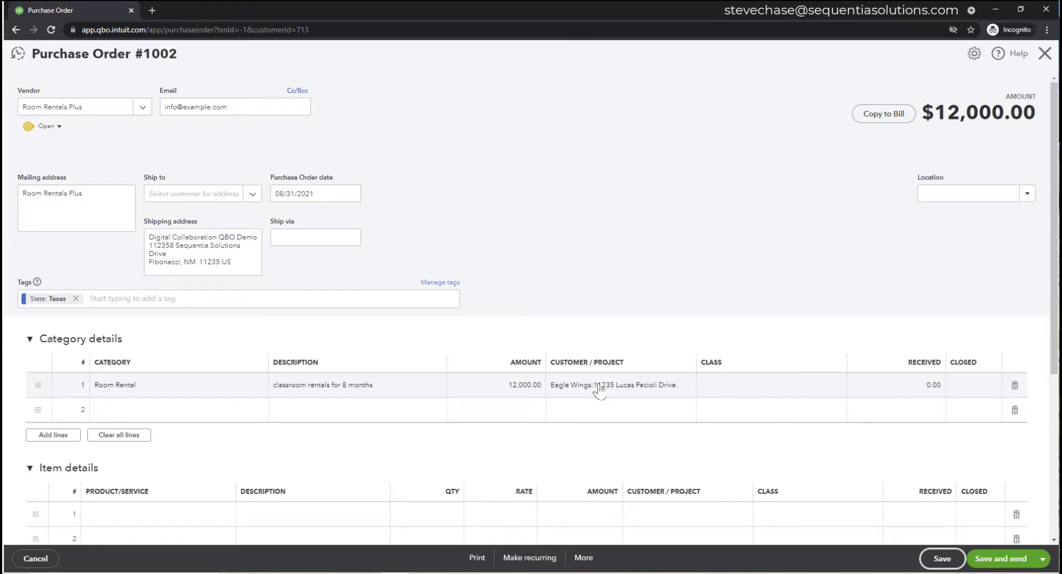
# - Close the purchase order and list the project's transactions sorted by date, oldest first
pyautogui.click(1046, 54)
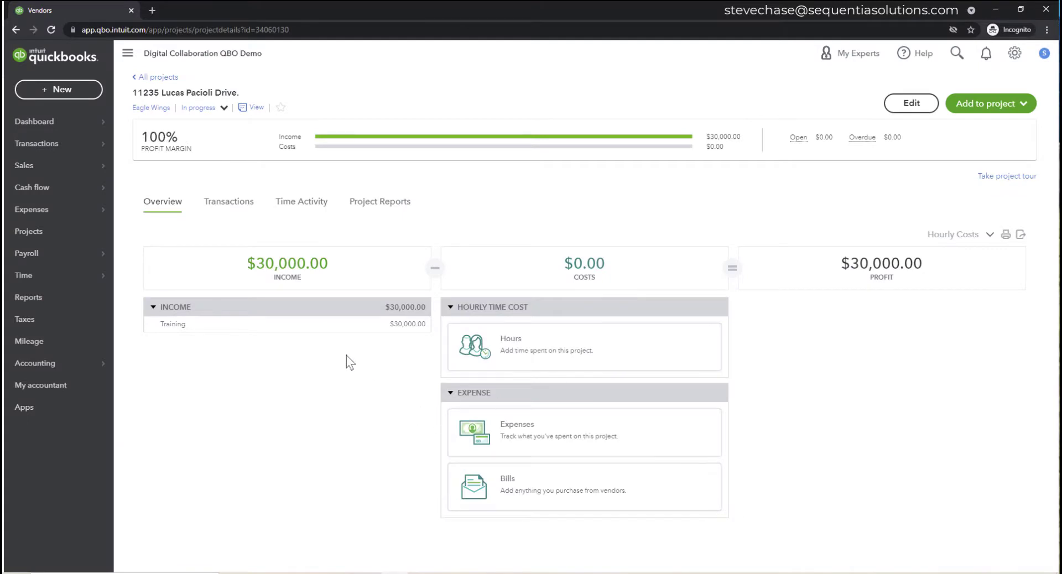
pyautogui.click(243, 210)
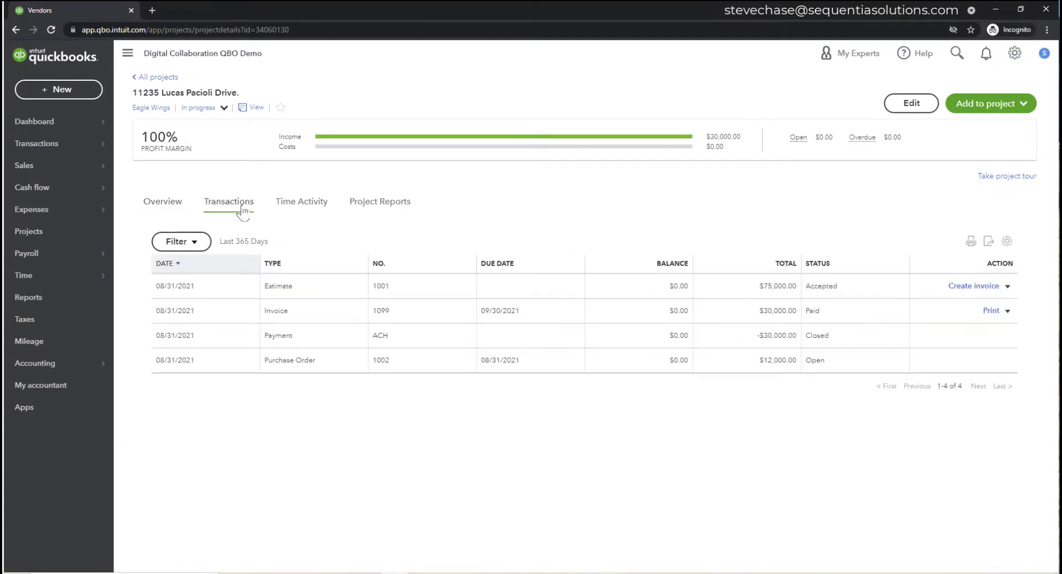
pyautogui.click(205, 264)
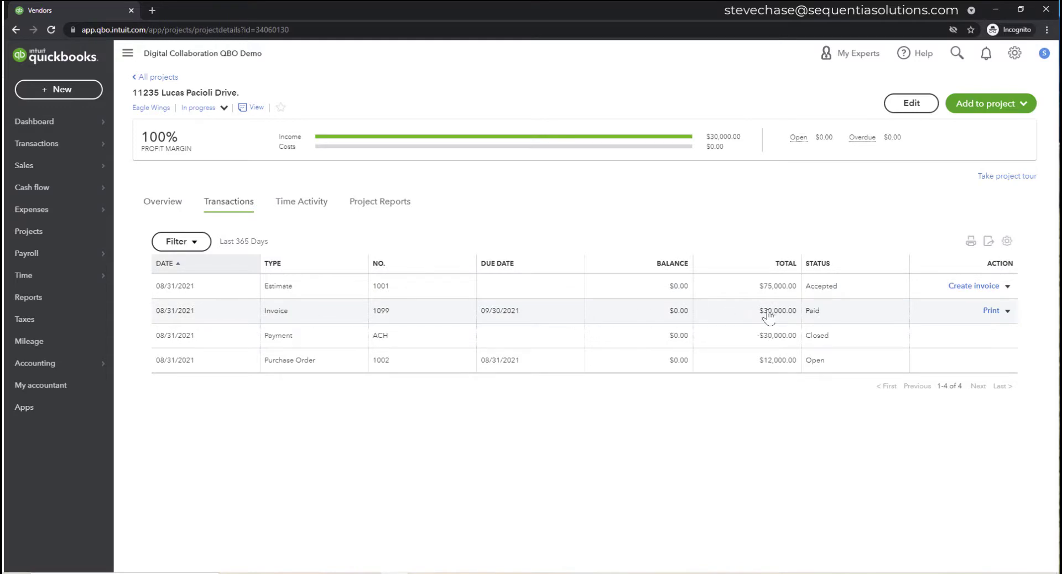
# - Reopen purchase order 1002, change the Room Rental amount to 13,000 and save
pyautogui.click(306, 363)
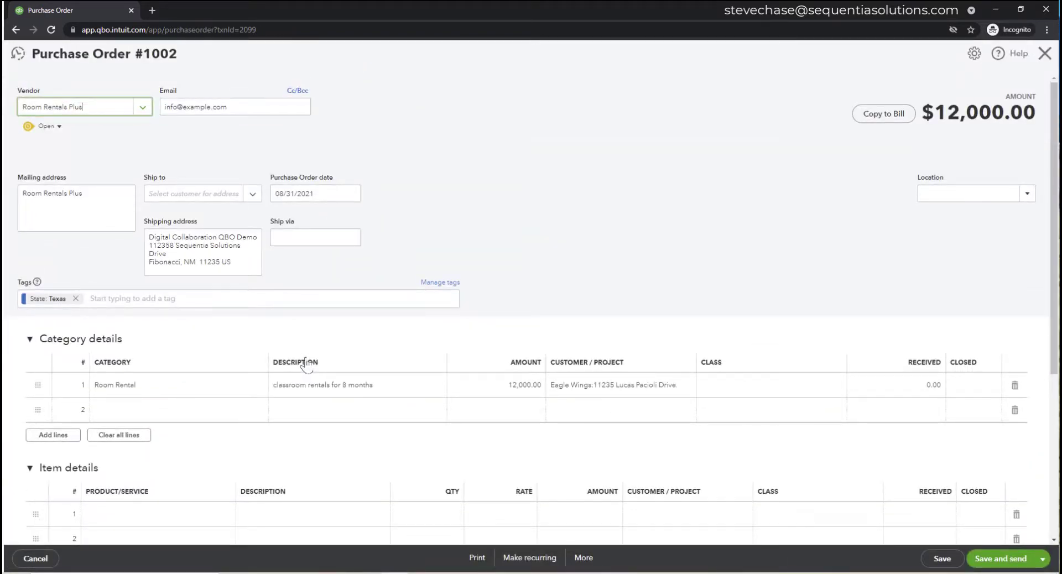
pyautogui.click(525, 385)
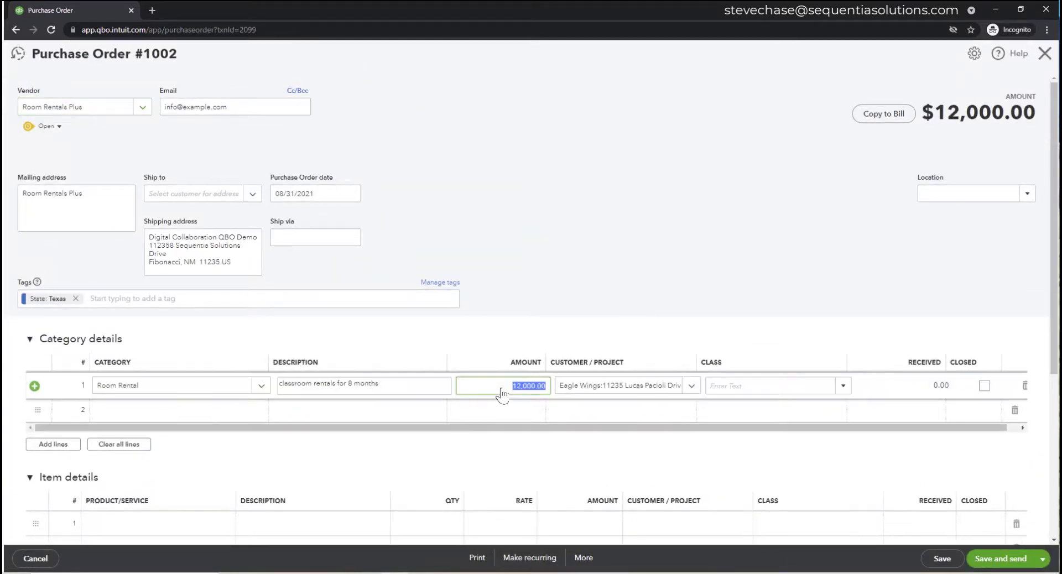
pyautogui.write('13000')
pyautogui.click(522, 292)
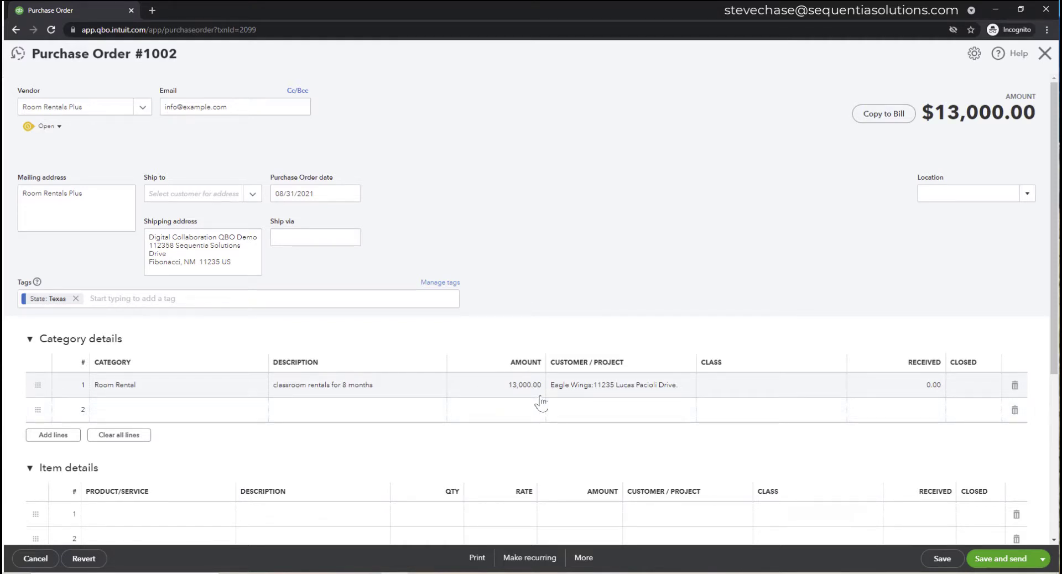
pyautogui.click(935, 559)
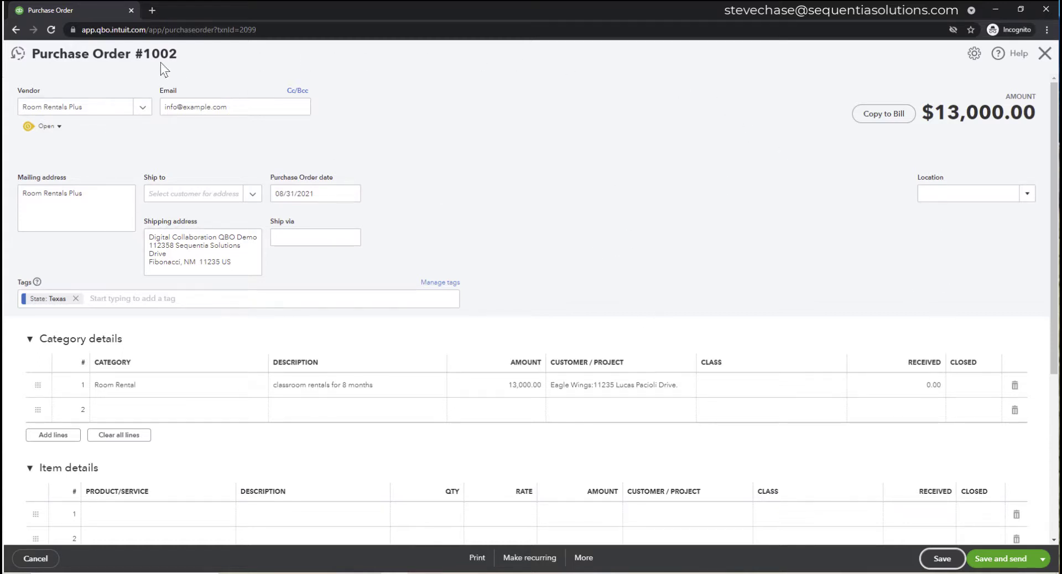
pyautogui.moveTo(135, 53); pyautogui.dragTo(178, 54)
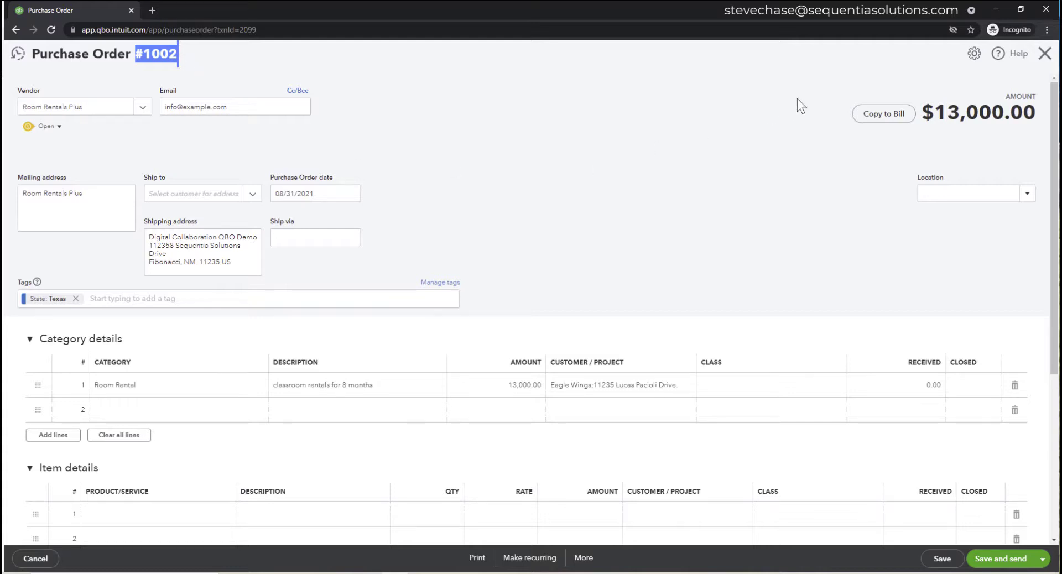
# - Turn on custom transaction numbers and hide Tags in the purchase order settings
pyautogui.click(974, 54)
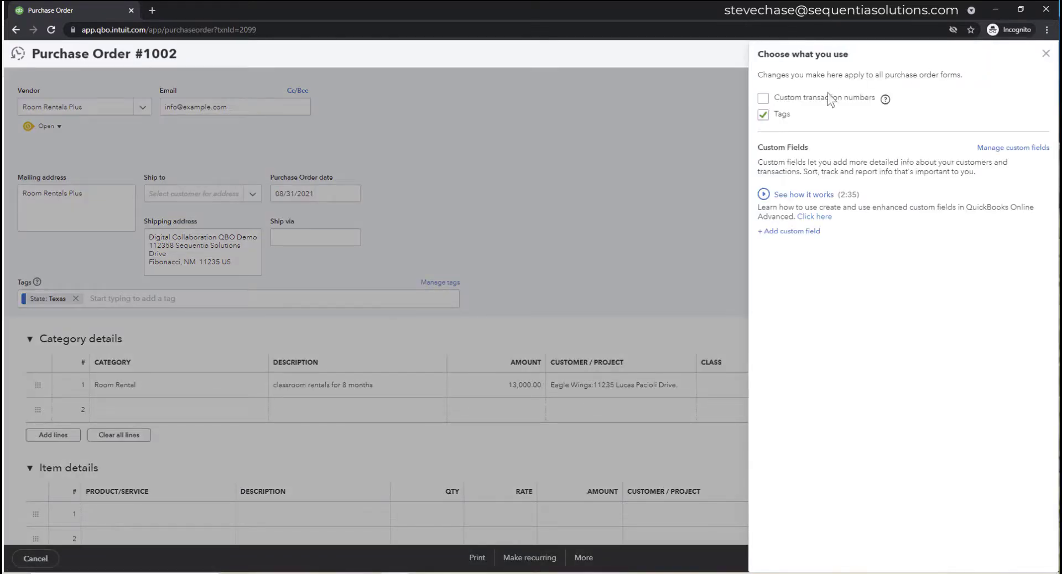
pyautogui.click(764, 99)
pyautogui.click(762, 110)
pyautogui.click(1045, 53)
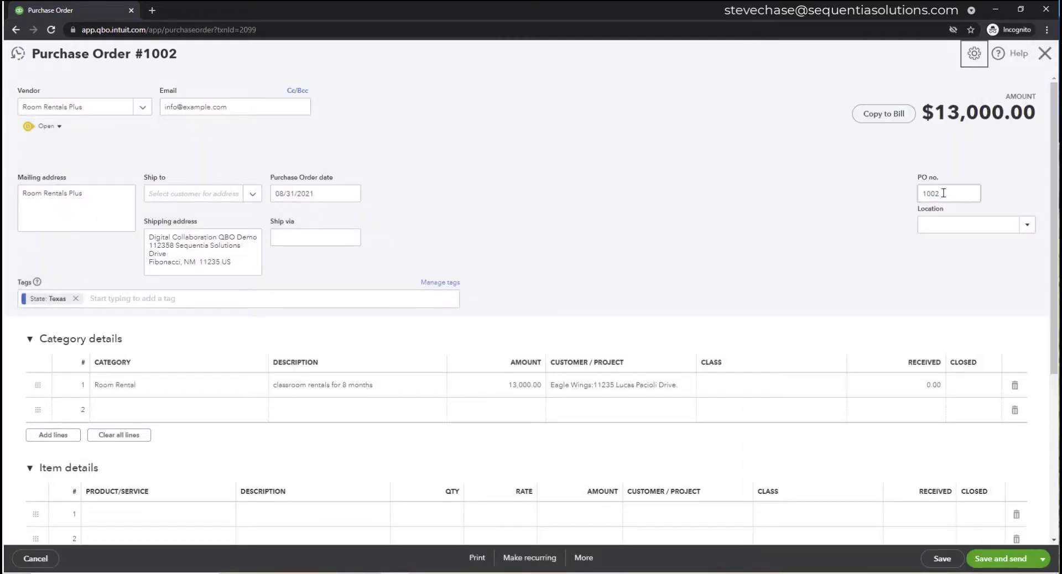
# - Change the PO number to 85-52B and save, dismissing the email dialog
pyautogui.moveTo(943, 193); pyautogui.dragTo(912, 197)
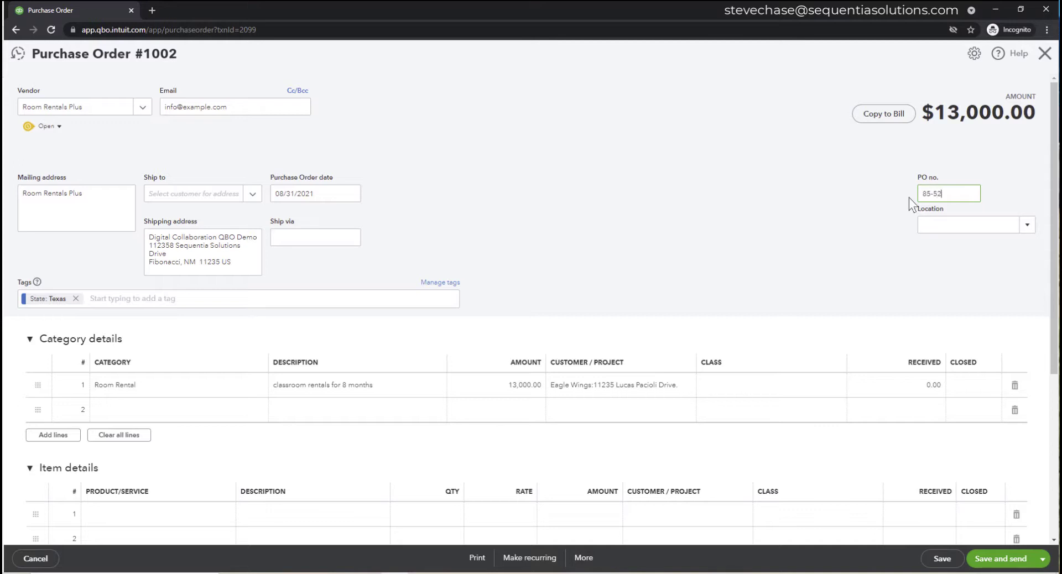
pyautogui.write('B')
pyautogui.click(941, 559)
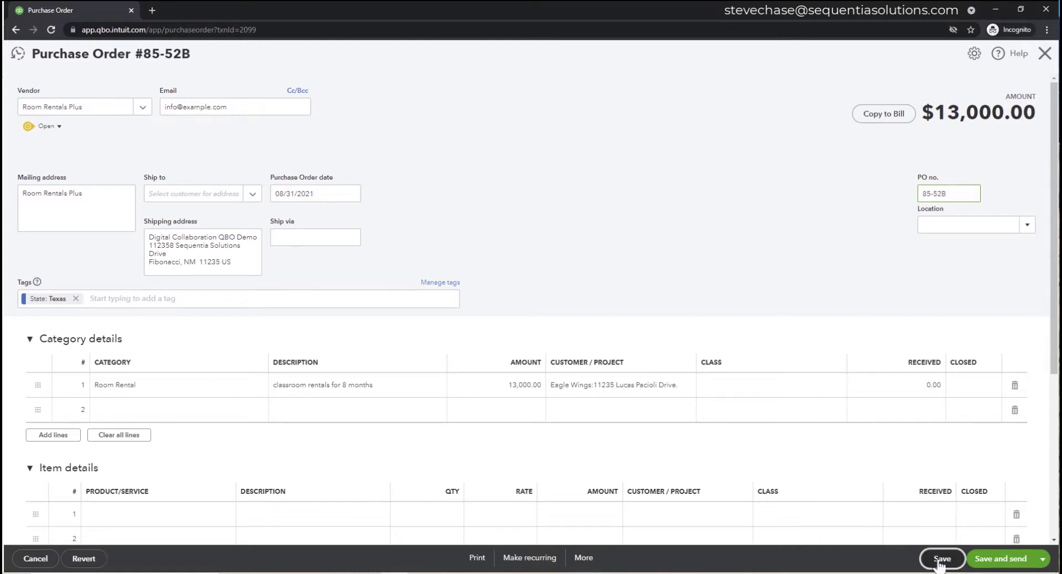
pyautogui.click(990, 560)
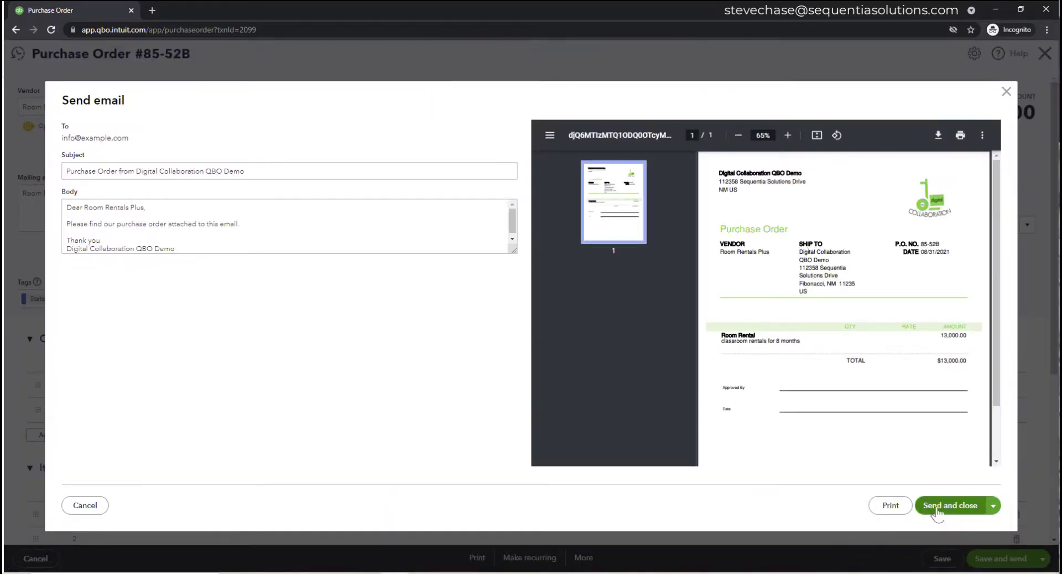
pyautogui.click(1005, 91)
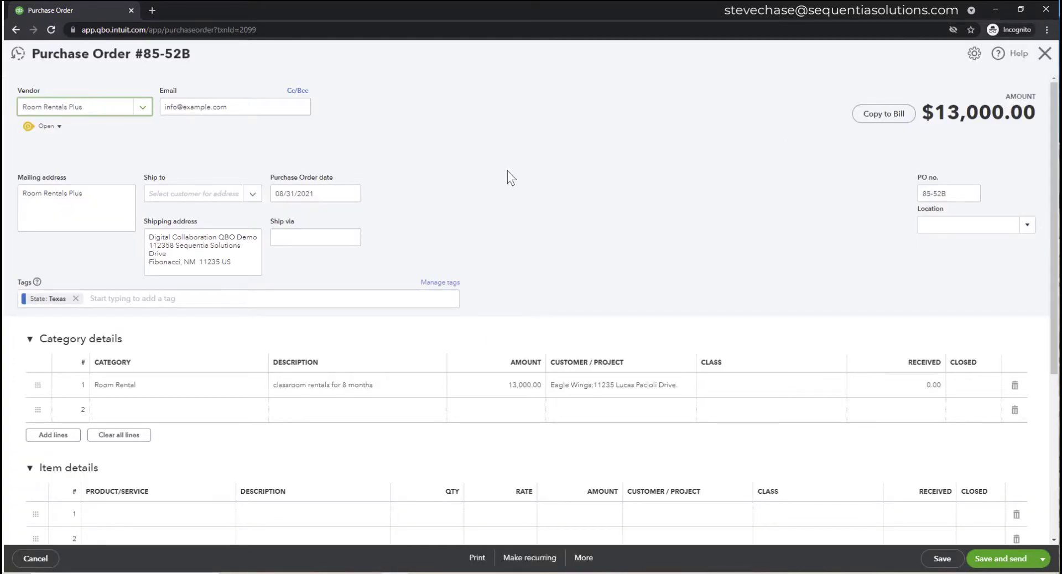
pyautogui.click(942, 559)
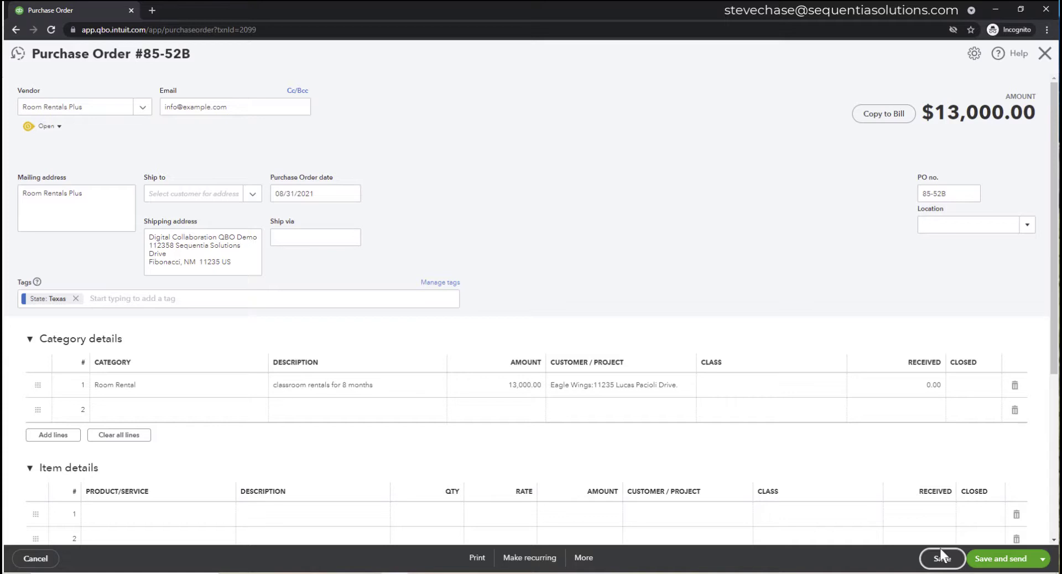
# - Copy the purchase order to a bill, halve the amount to $6,500 using /2, and save
pyautogui.click(879, 114)
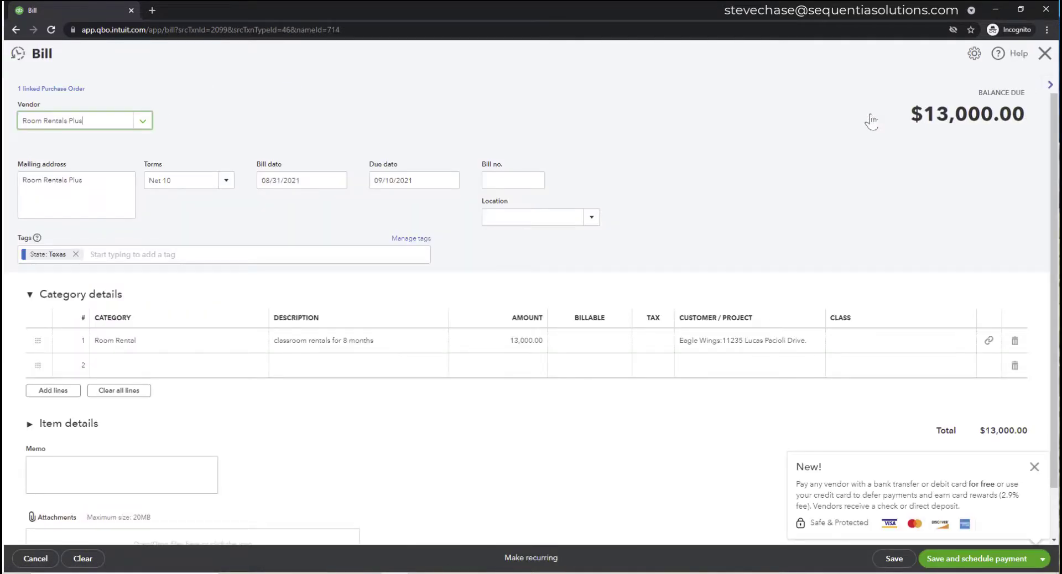
pyautogui.click(540, 342)
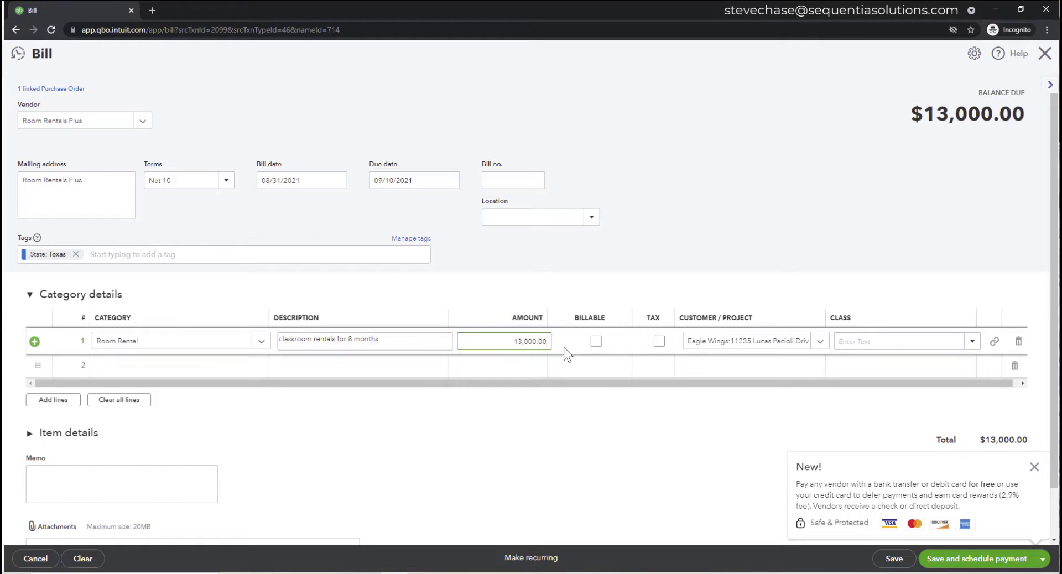
pyautogui.write('/2')
pyautogui.press('Tab')
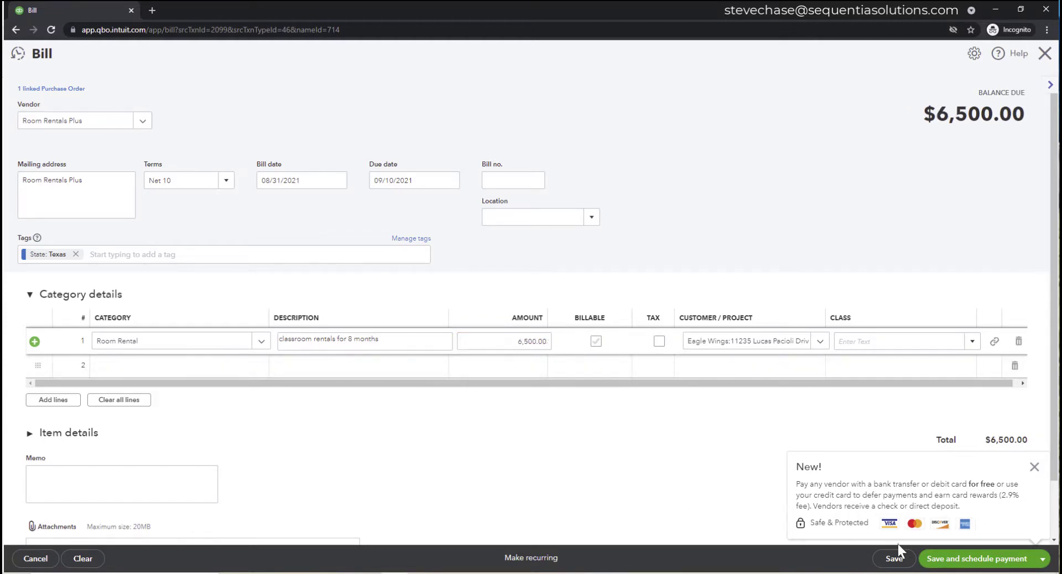
pyautogui.click(894, 559)
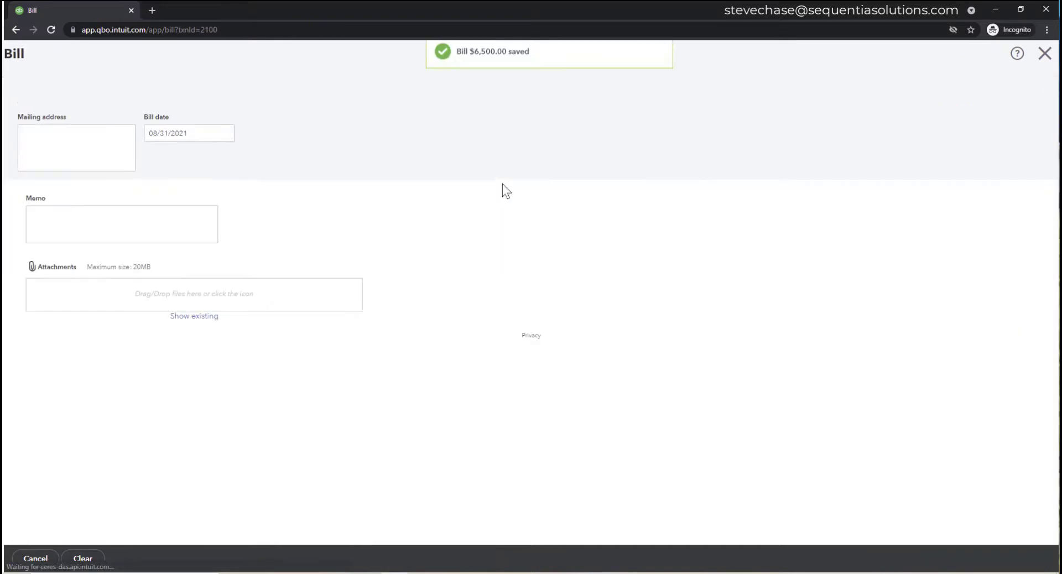
pyautogui.click(517, 198)
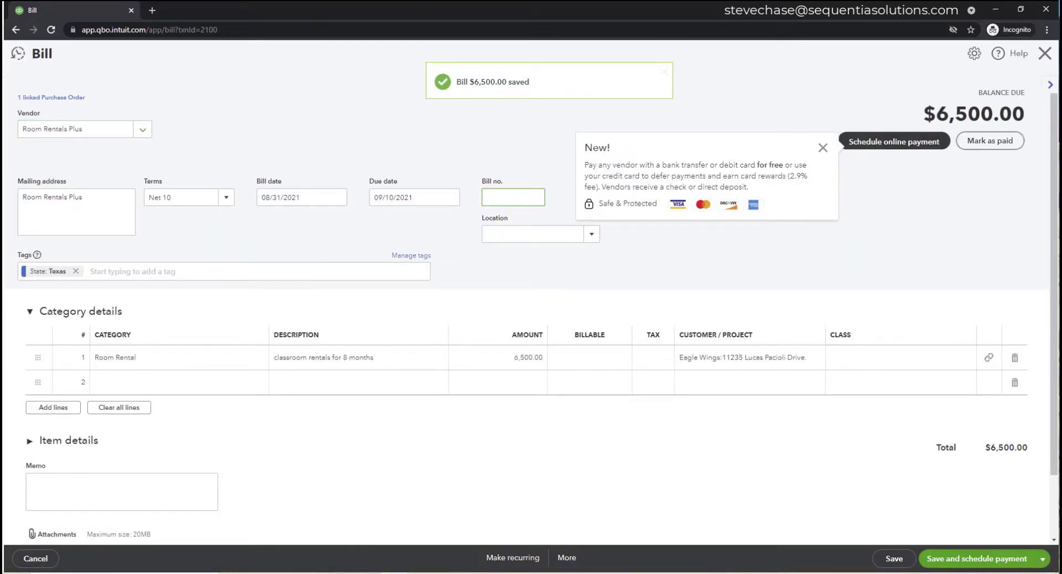
pyautogui.click(341, 573)
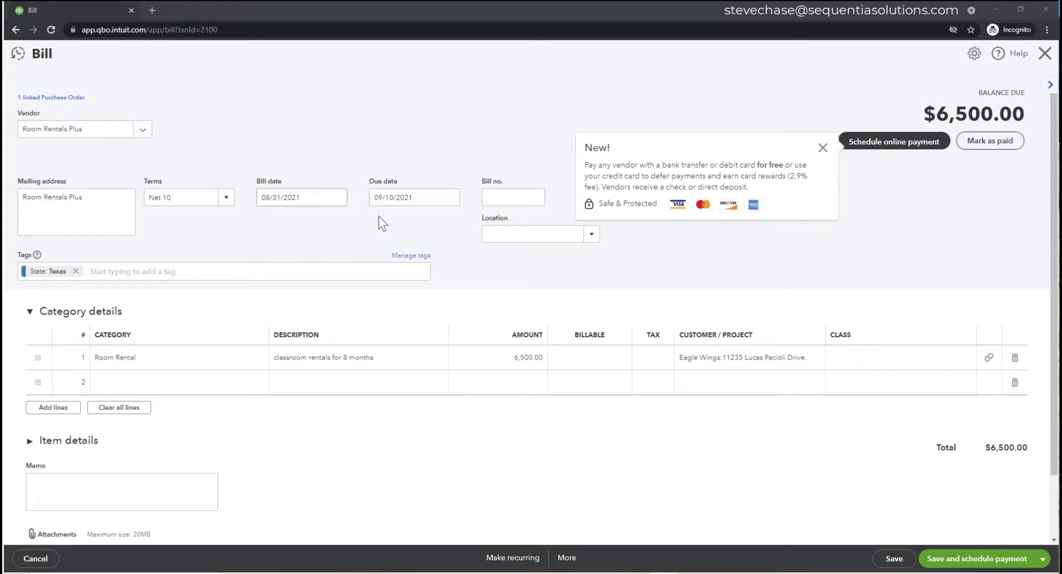
# - Enter bill number 5455 and save, confirming the change to the linked transaction
pyautogui.click(516, 198)
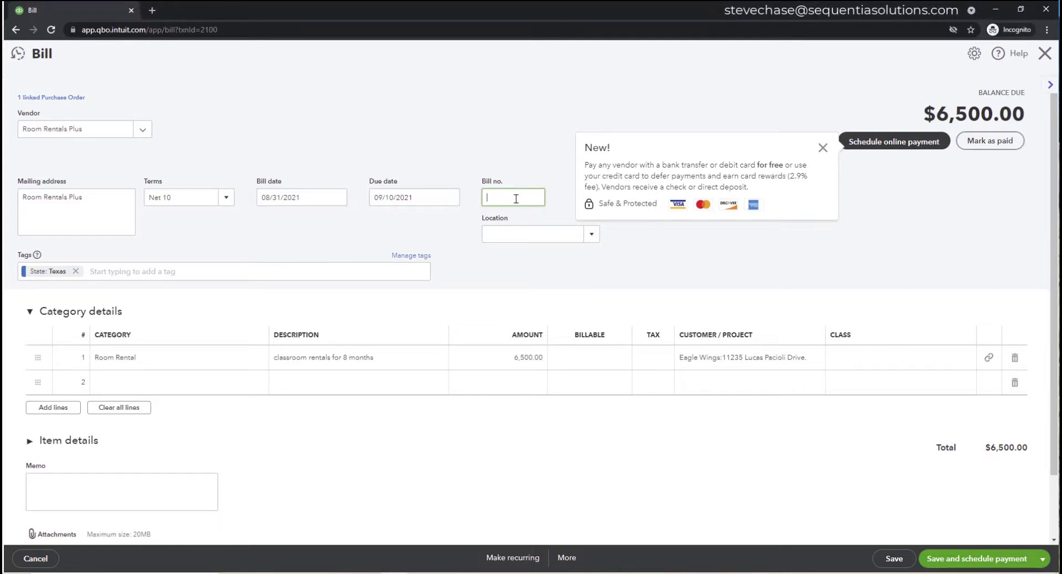
pyautogui.write('5455')
pyautogui.doubleClick(515, 199)
pyautogui.scroll(-2, 479, 405)
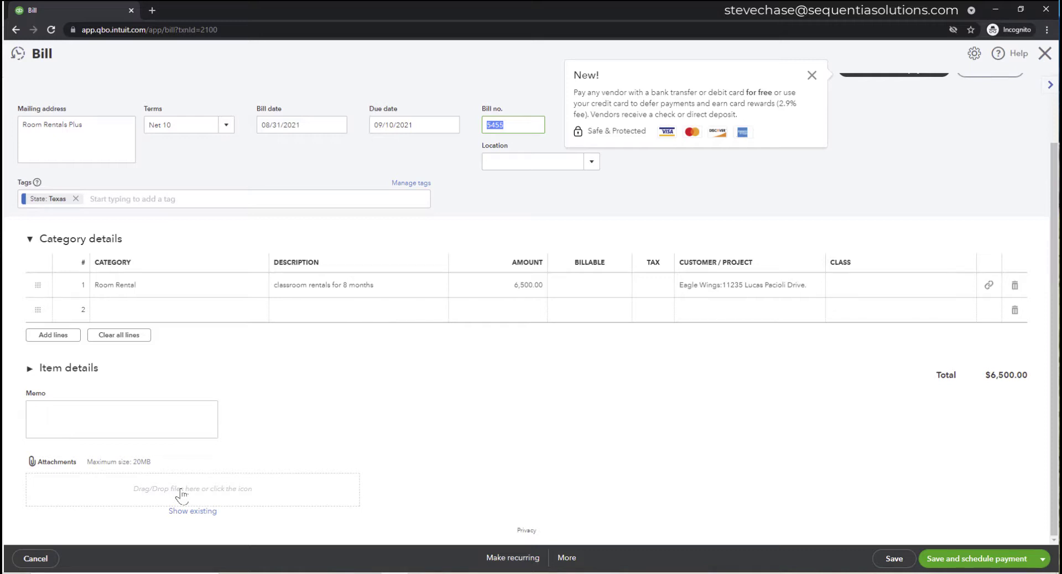
pyautogui.click(893, 559)
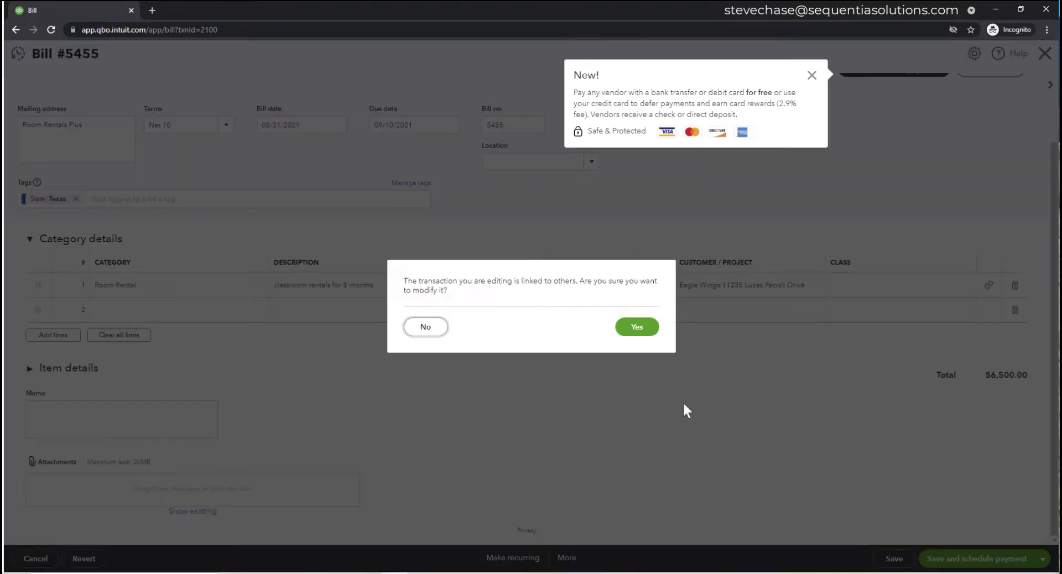
pyautogui.click(642, 327)
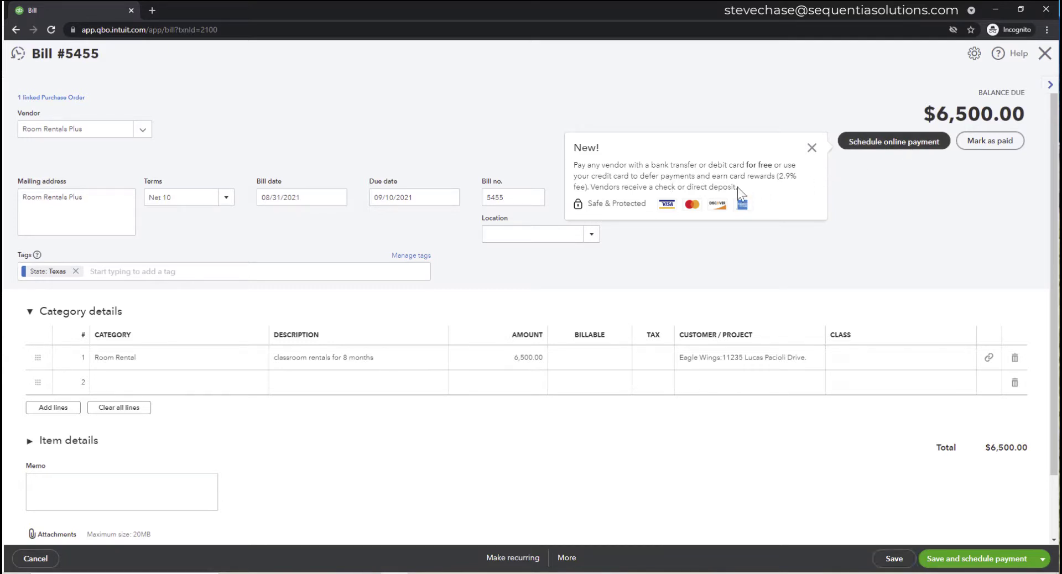
# - Review the promotional notice's direct deposit and 2.9% card fee details, then close it
pyautogui.moveTo(737, 187); pyautogui.dragTo(587, 166)
pyautogui.click(870, 237)
pyautogui.moveTo(796, 177); pyautogui.dragTo(779, 177)
pyautogui.click(811, 147)
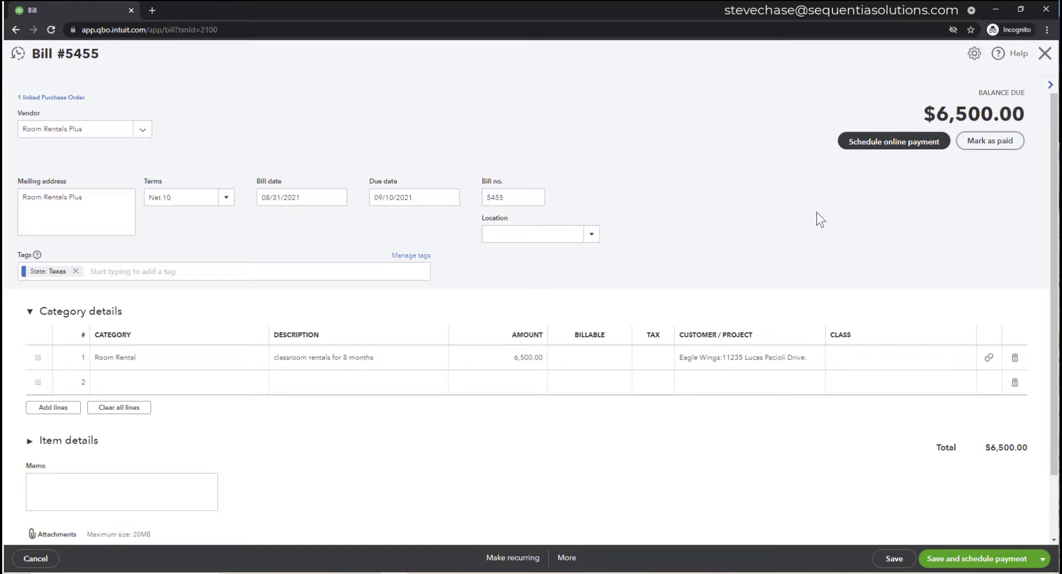
# - Mark bill 5455 paid with reference number 185 and save and close the payment
pyautogui.click(983, 142)
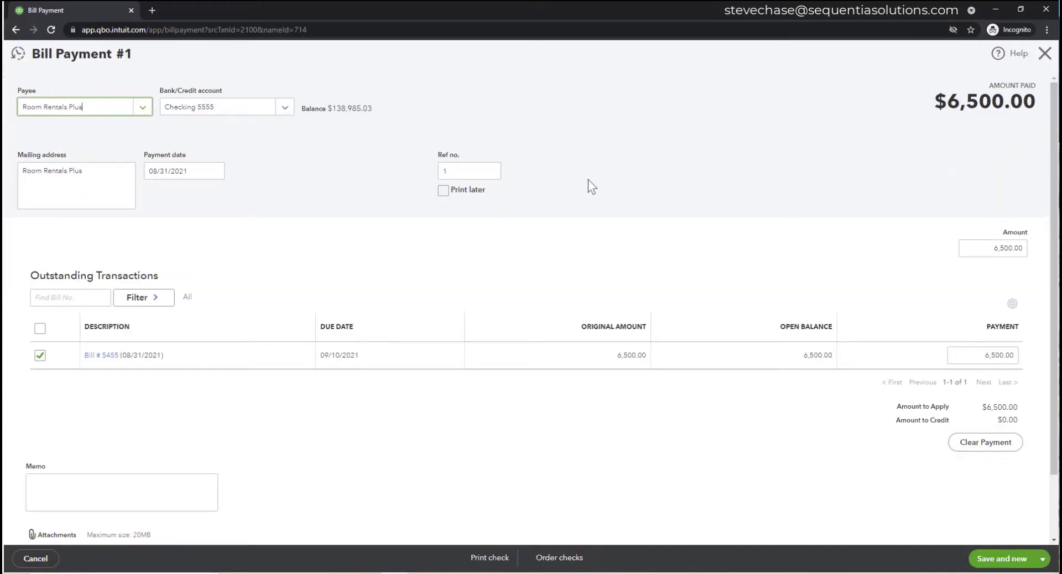
pyautogui.click(470, 171)
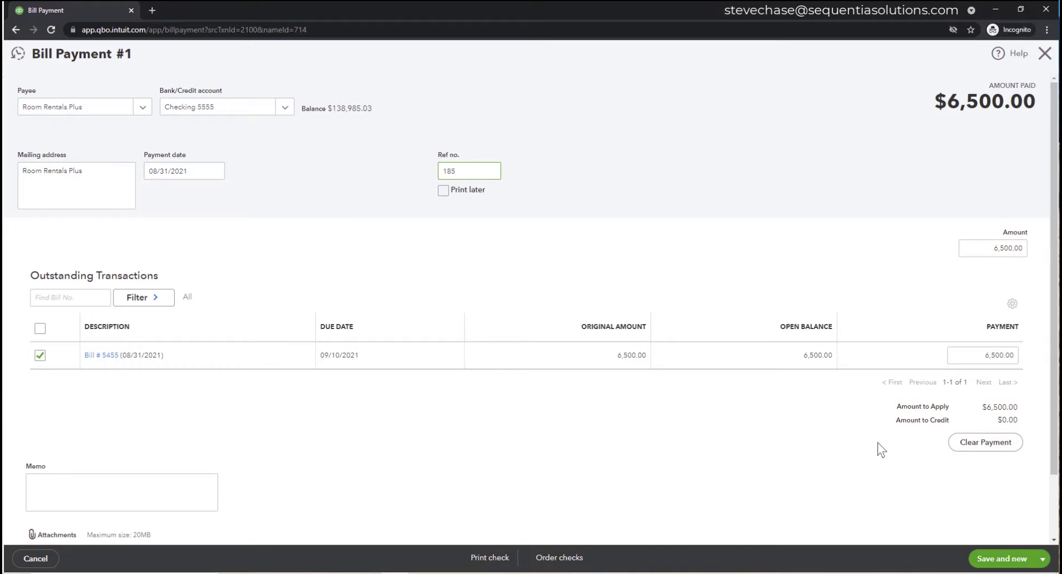
pyautogui.click(1043, 559)
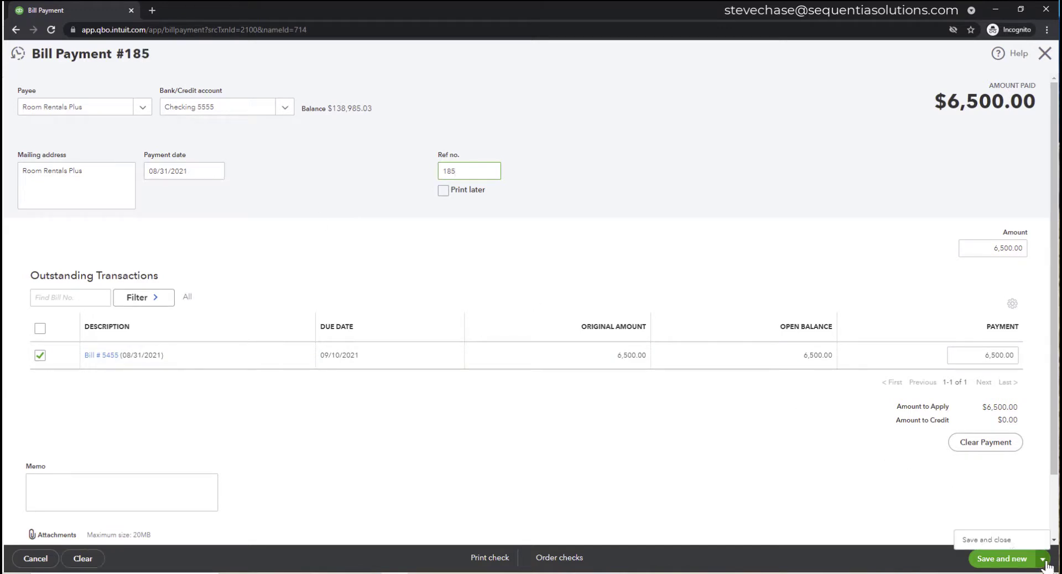
pyautogui.click(1012, 545)
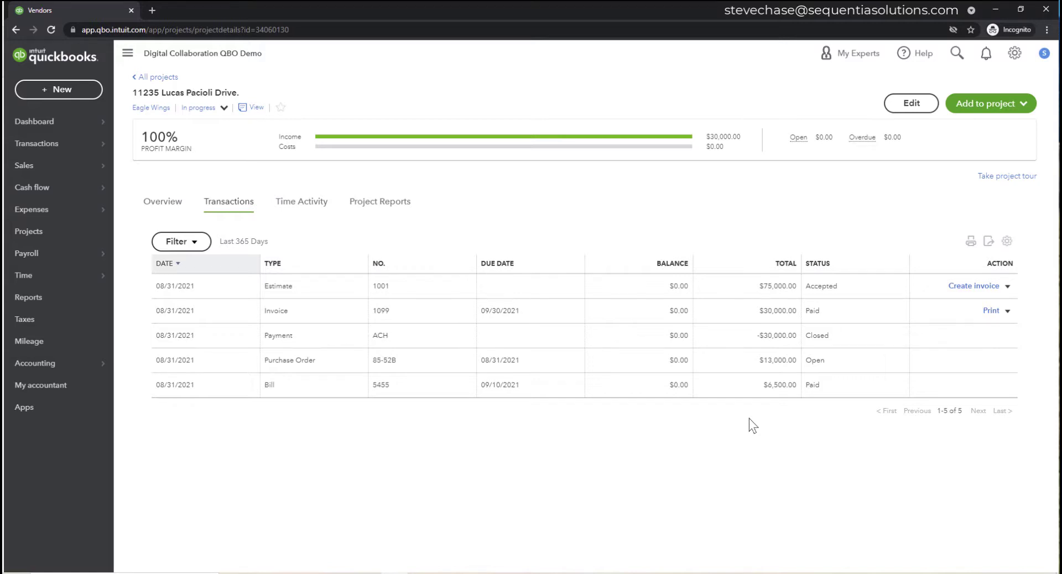
# - Open the Project Profitability report for the 11235 Lucas Pacioli Drive project
pyautogui.click(381, 202)
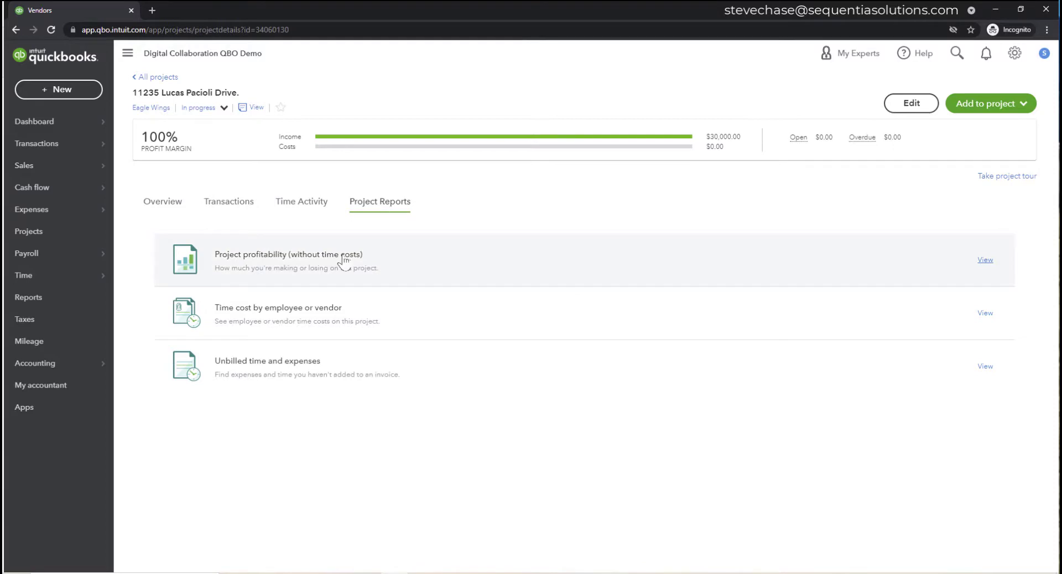
pyautogui.click(324, 263)
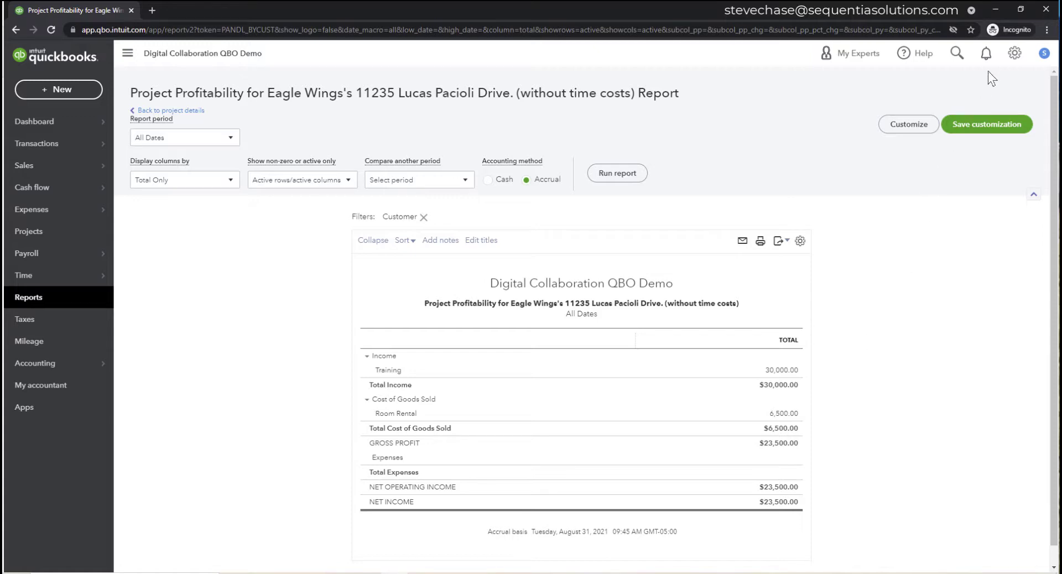
# - Open the Budgeting page from the gear menu's Tools list
pyautogui.click(1008, 59)
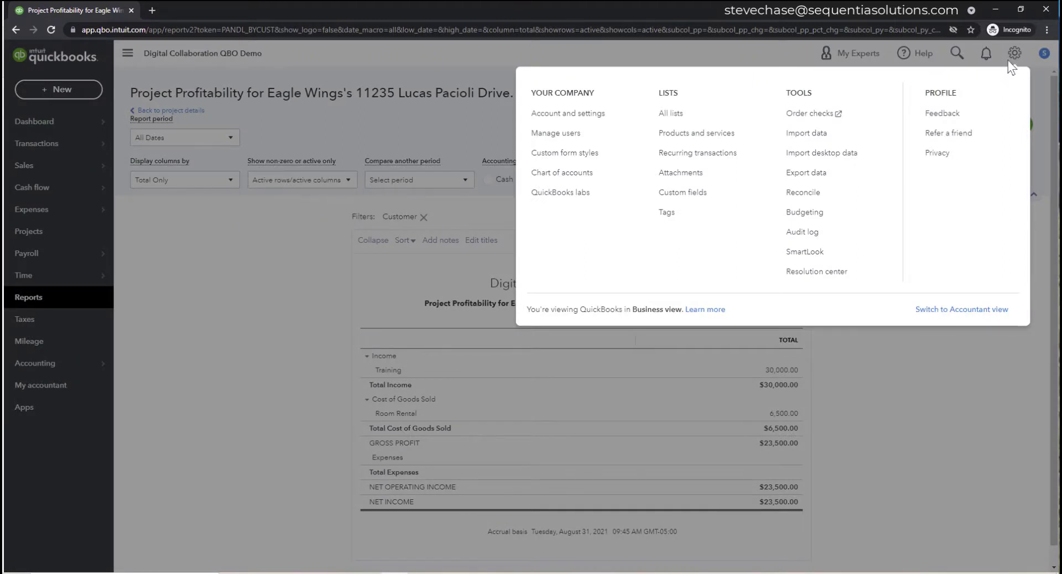
pyautogui.click(810, 219)
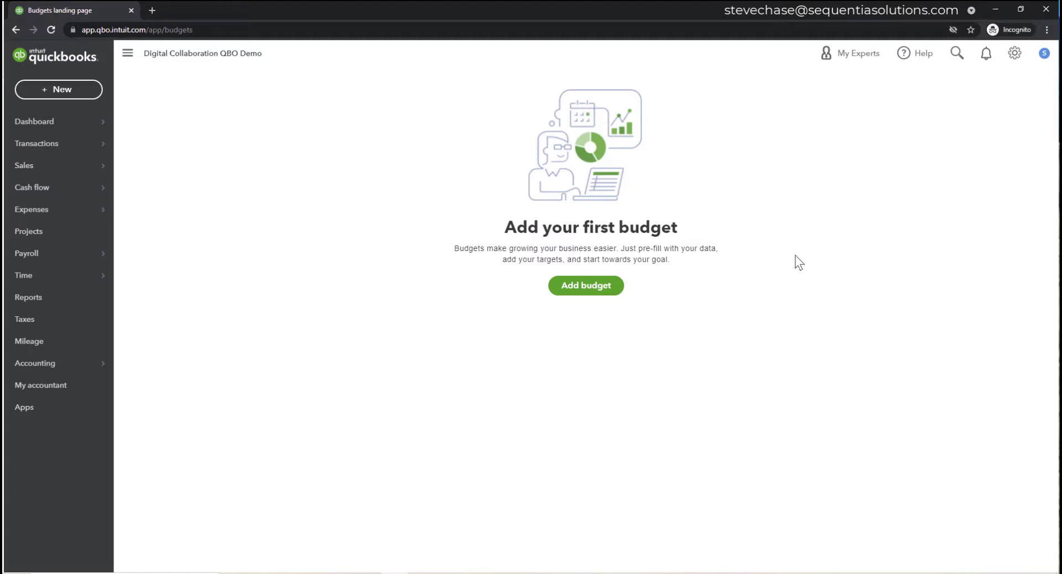
# - Start a new budget named 'Eagles Wings Budget 11235 Lucas Pacioli Dr'
pyautogui.click(614, 290)
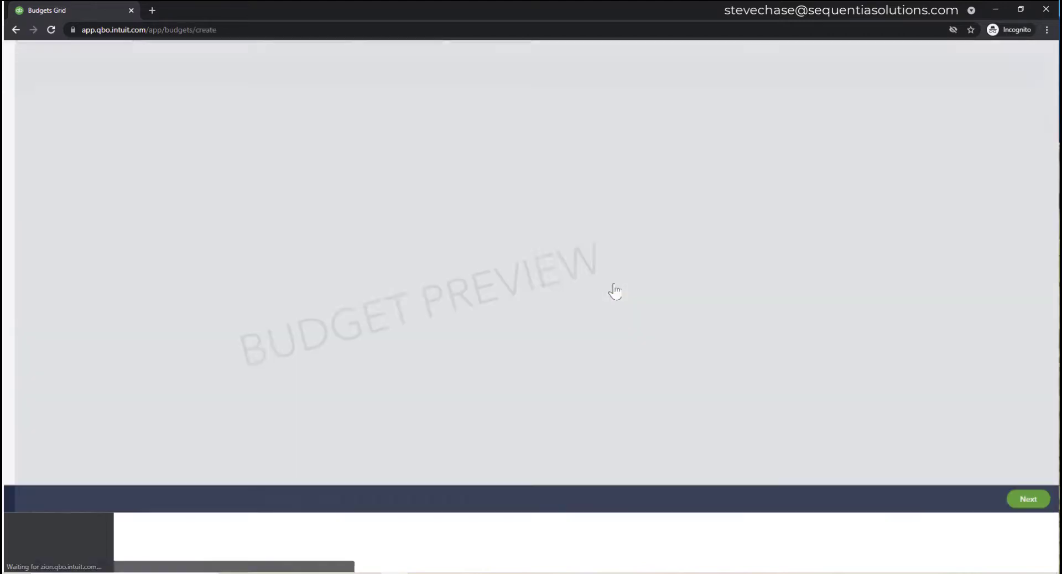
pyautogui.click(74, 93)
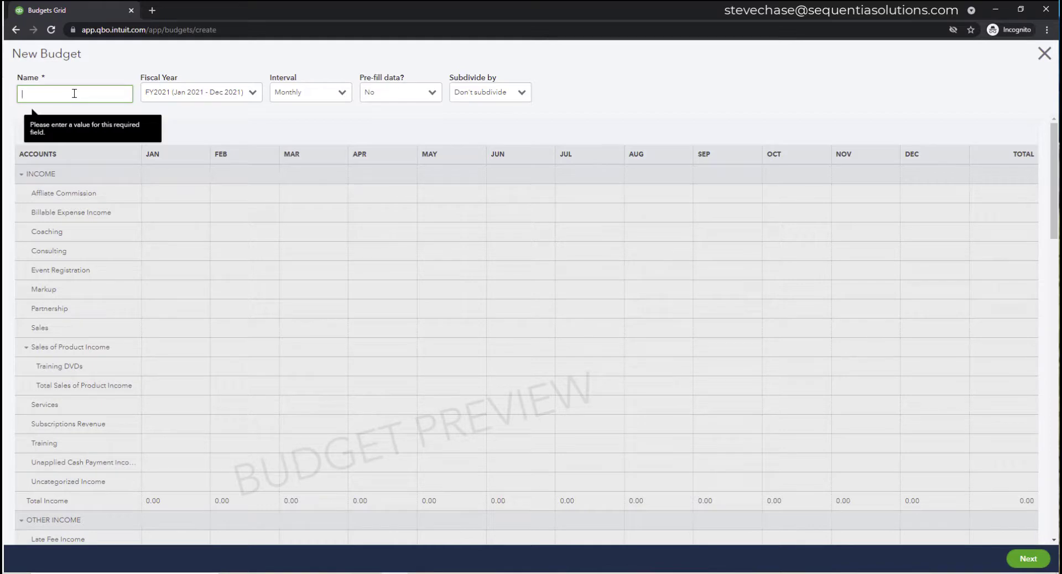
pyautogui.write('Eagles W')
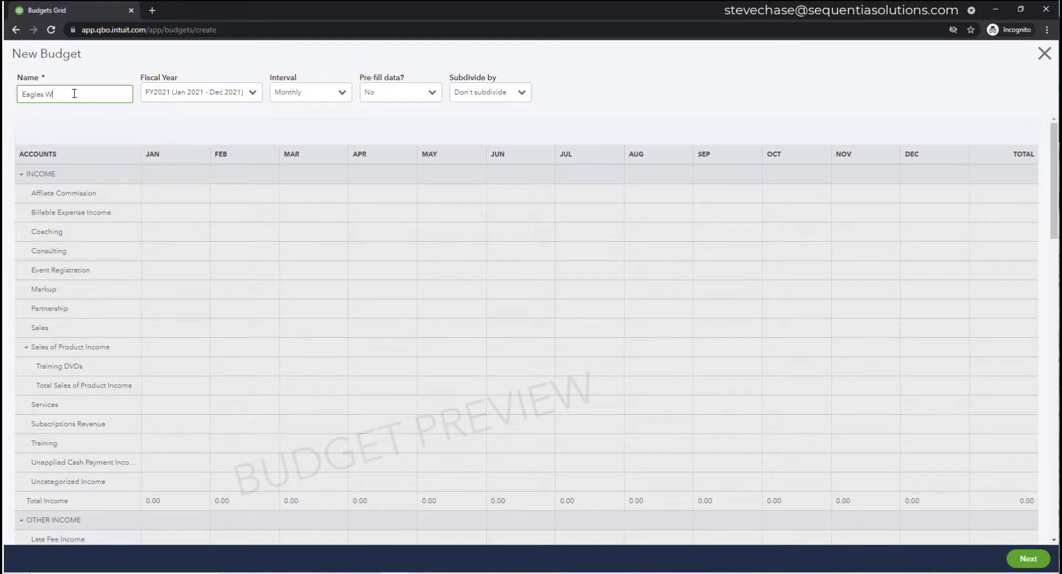
pyautogui.write('ings Budget 11235 Lucas Pacioli Dr.')
pyautogui.moveTo(54, 94); pyautogui.dragTo(133, 94)
pyautogui.tripleClick(61, 94)
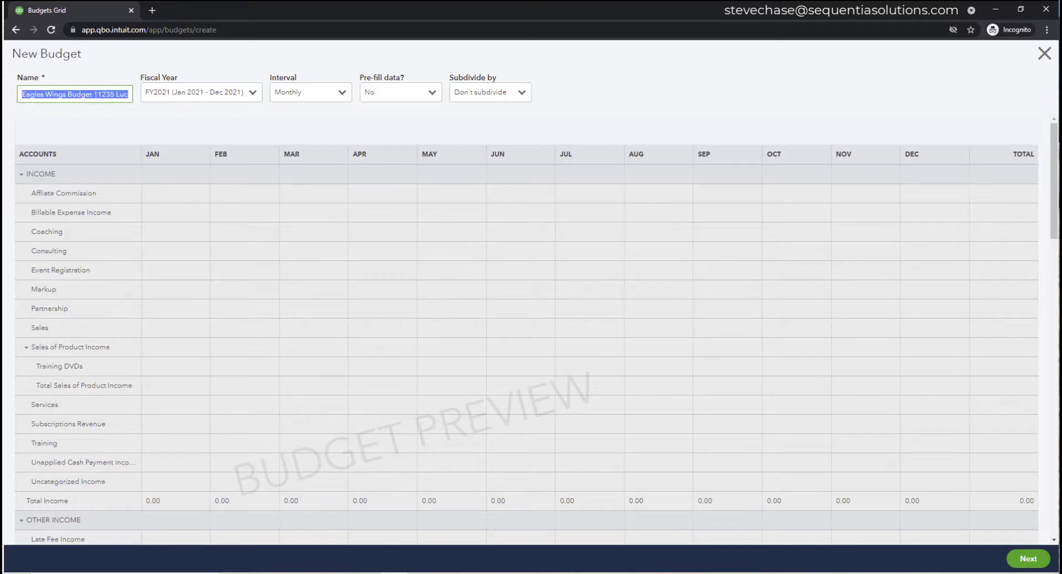
pyautogui.click(61, 94)
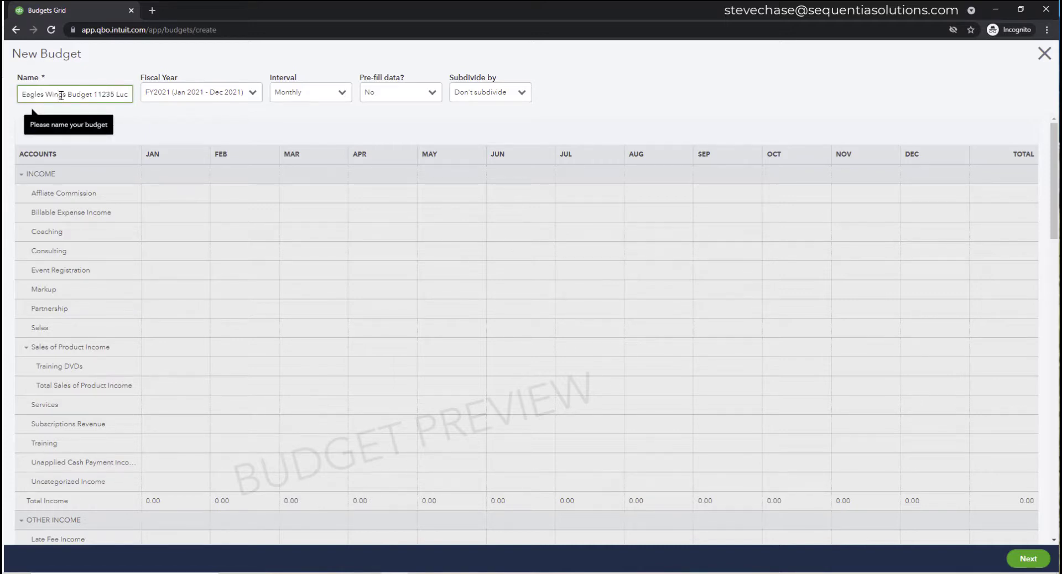
# - Keep the fiscal year at FY2021 and set the budget interval to Yearly
pyautogui.click(253, 93)
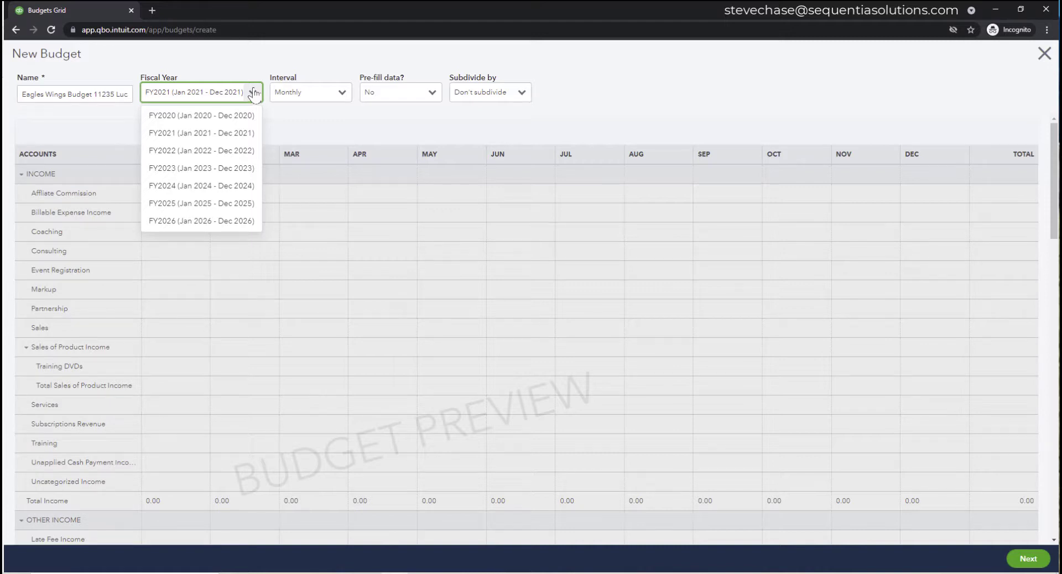
pyautogui.click(254, 94)
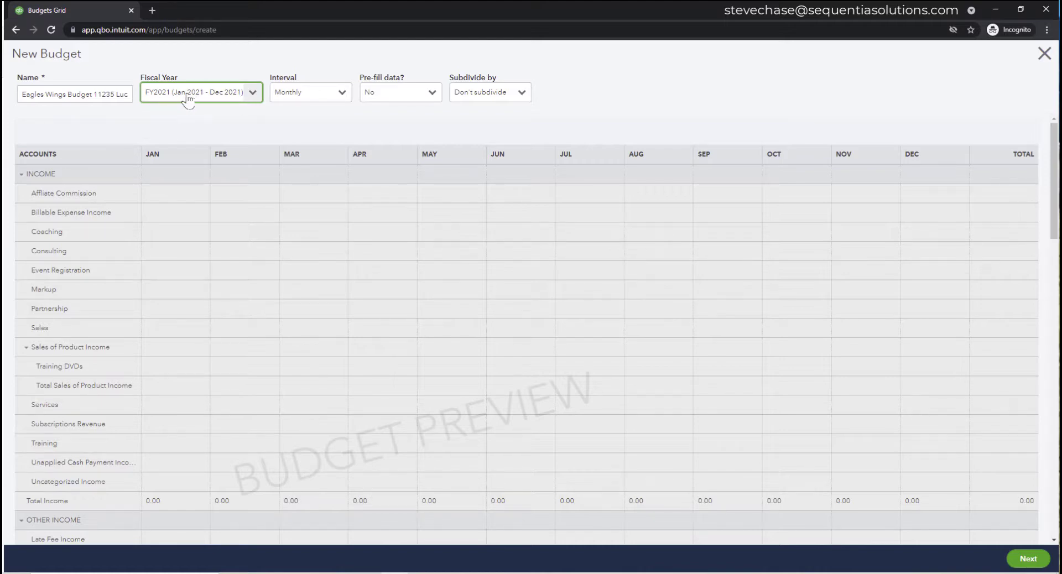
pyautogui.click(340, 96)
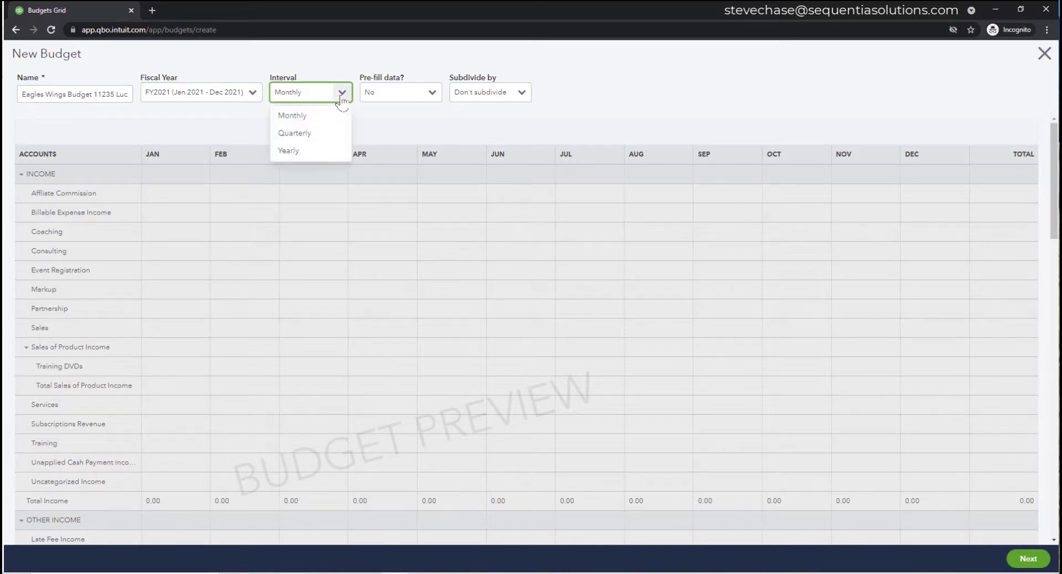
pyautogui.click(323, 133)
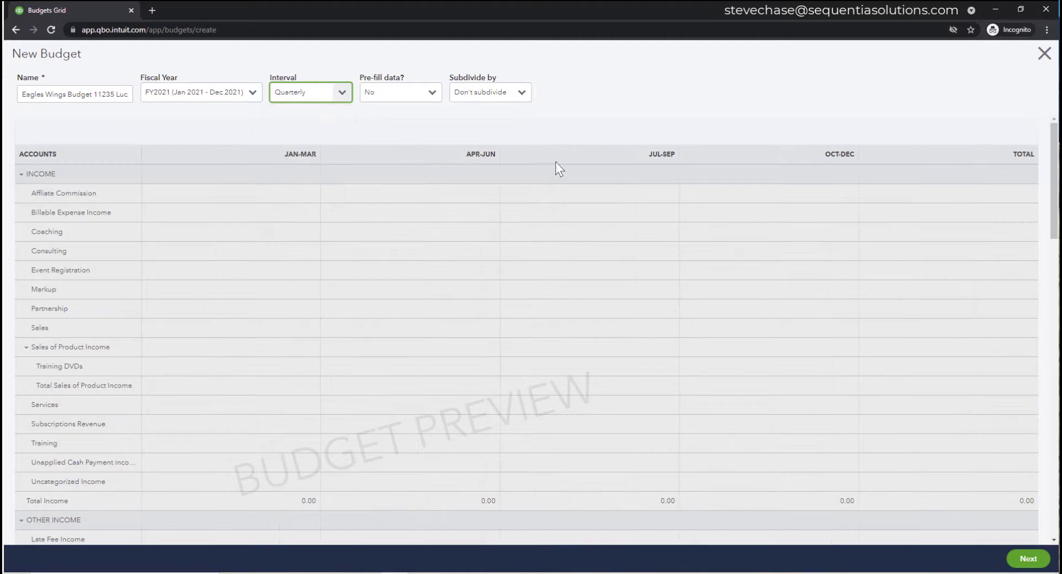
pyautogui.click(335, 94)
pyautogui.click(323, 149)
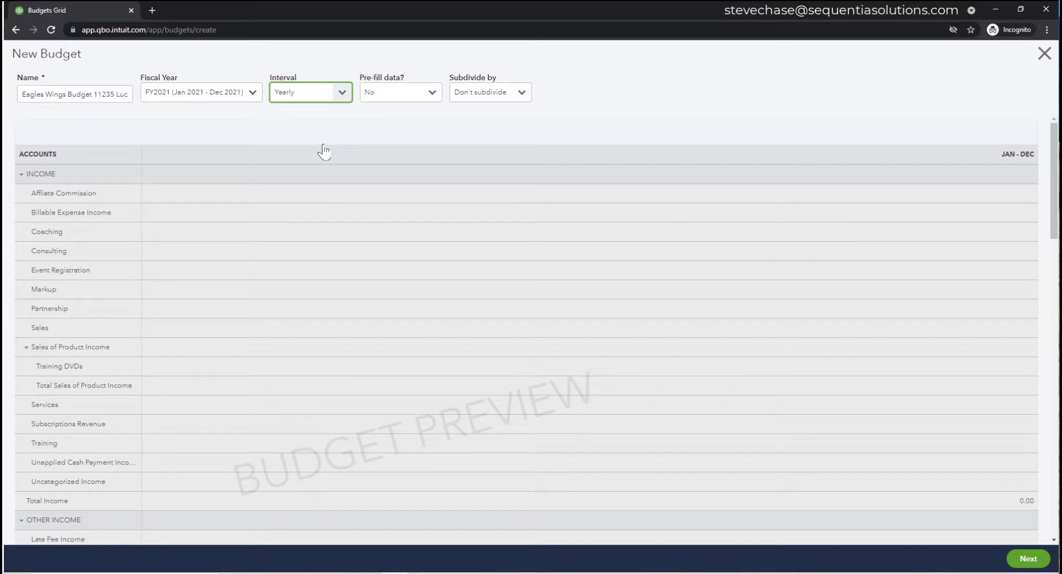
pyautogui.click(343, 93)
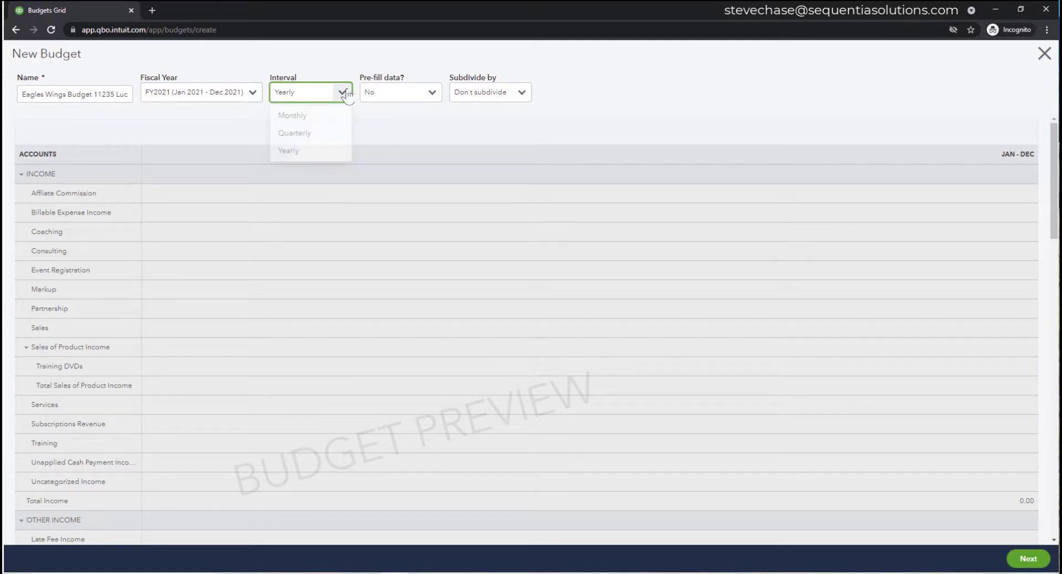
pyautogui.click(330, 155)
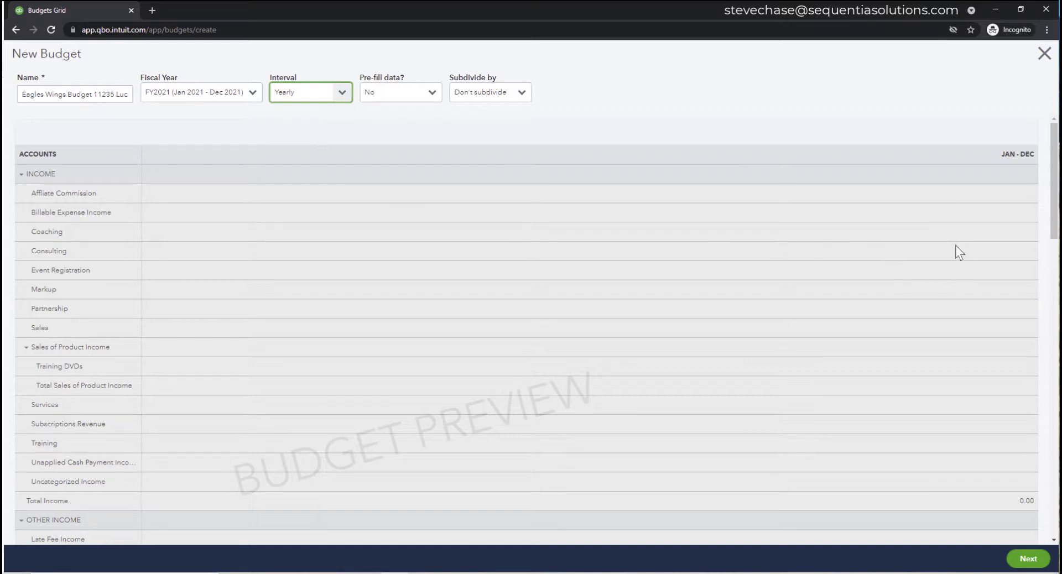
pyautogui.click(963, 200)
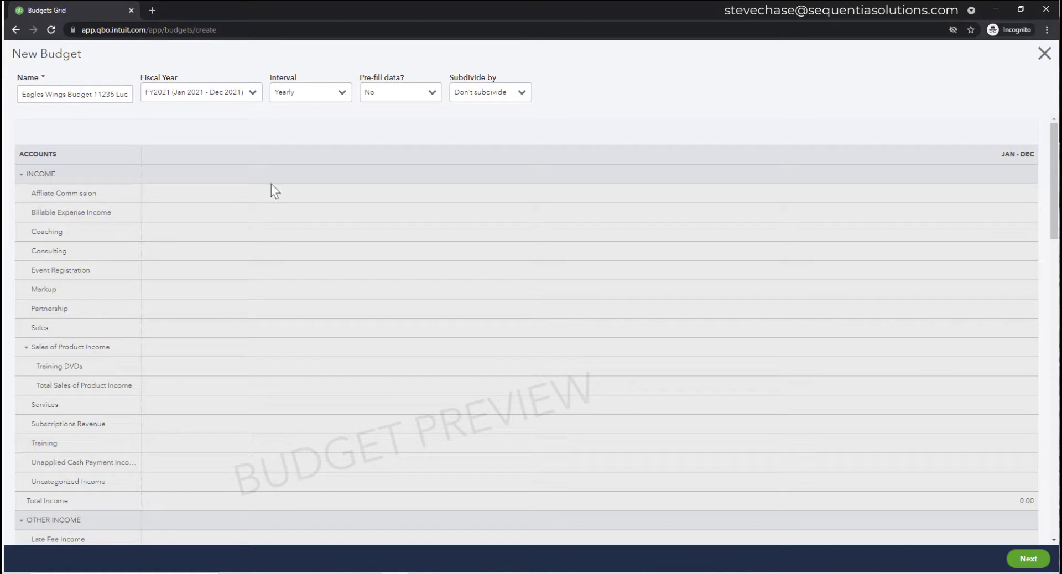
# - Keep Pre-fill data at No and subdivide the budget by Customer
pyautogui.click(434, 103)
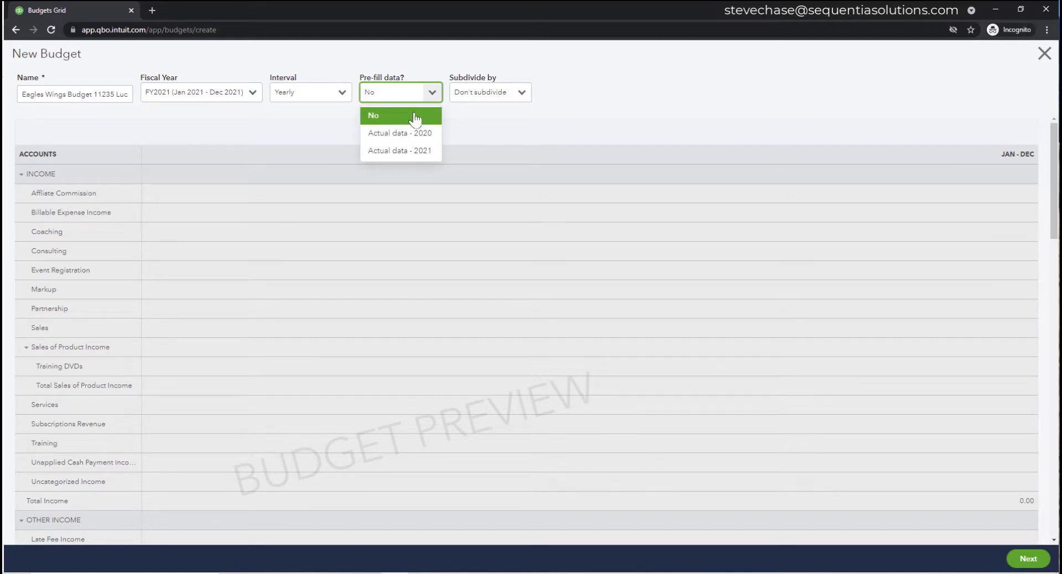
pyautogui.click(414, 117)
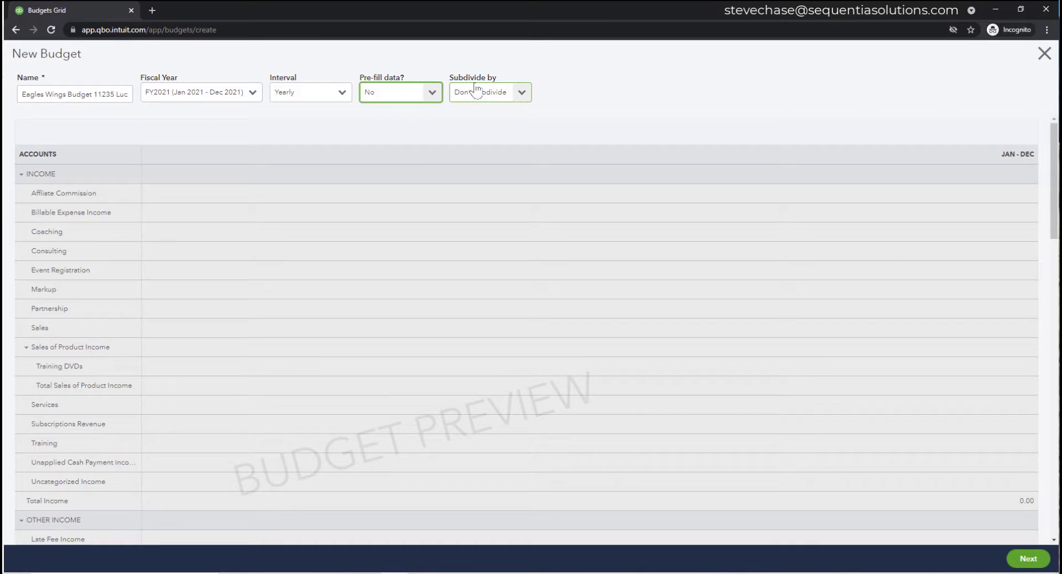
pyautogui.click(521, 93)
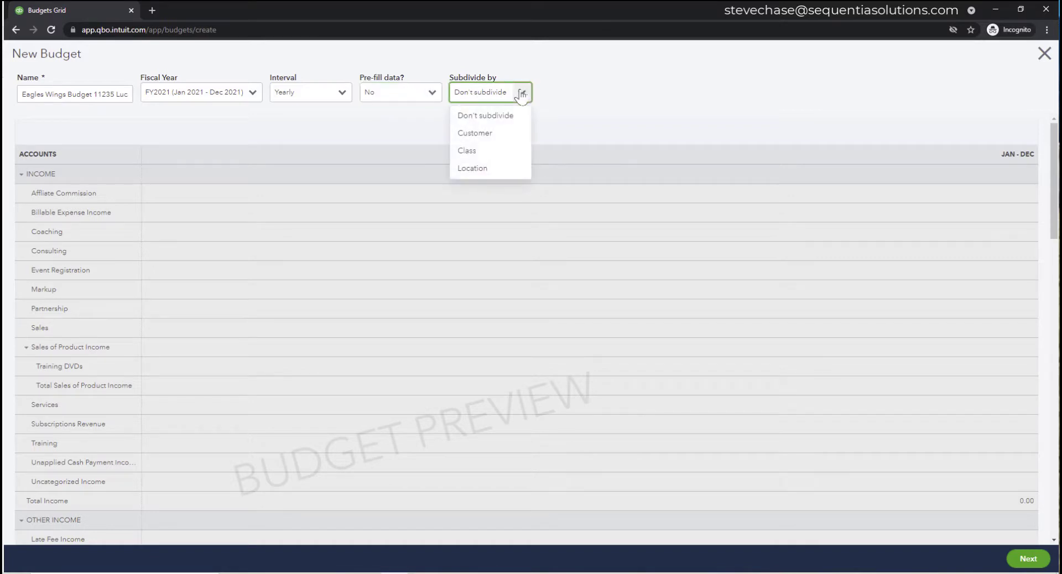
pyautogui.click(499, 137)
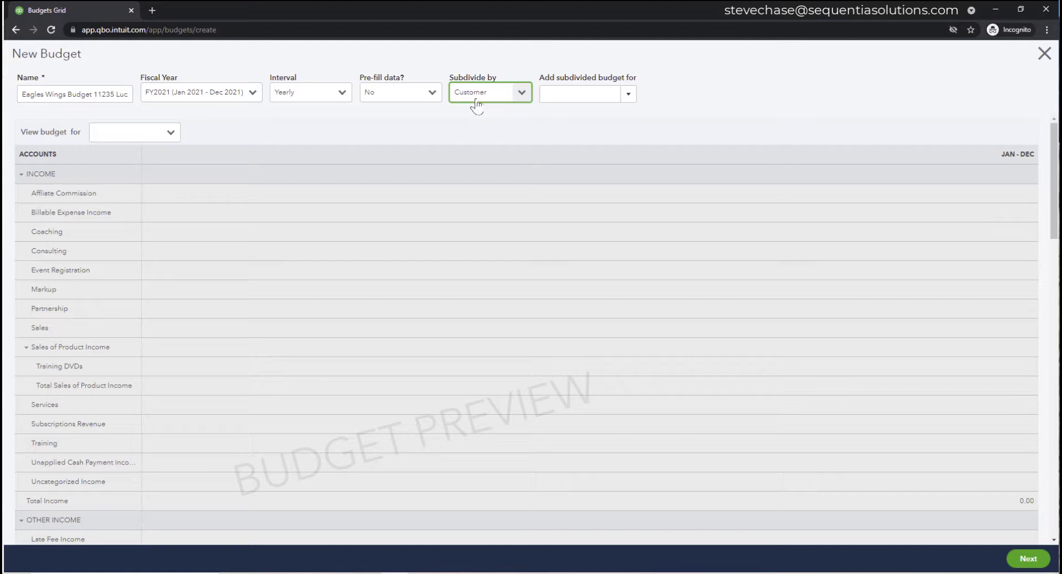
# - Search 'Eag' and pick Eagle Wings:11235 Lucas Pacioli Drive. as the subdivided customer
pyautogui.click(550, 94)
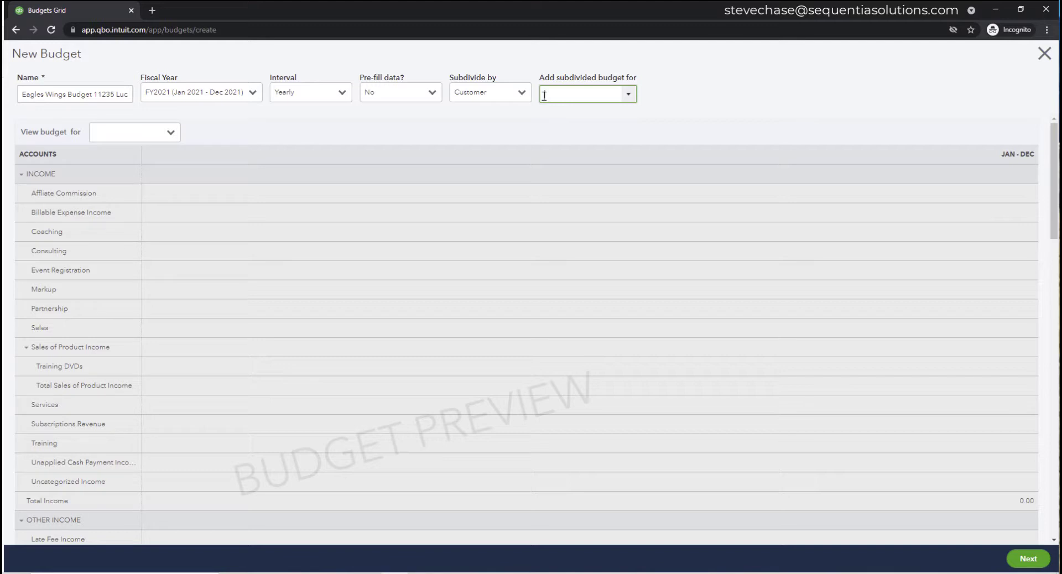
pyautogui.write('112')
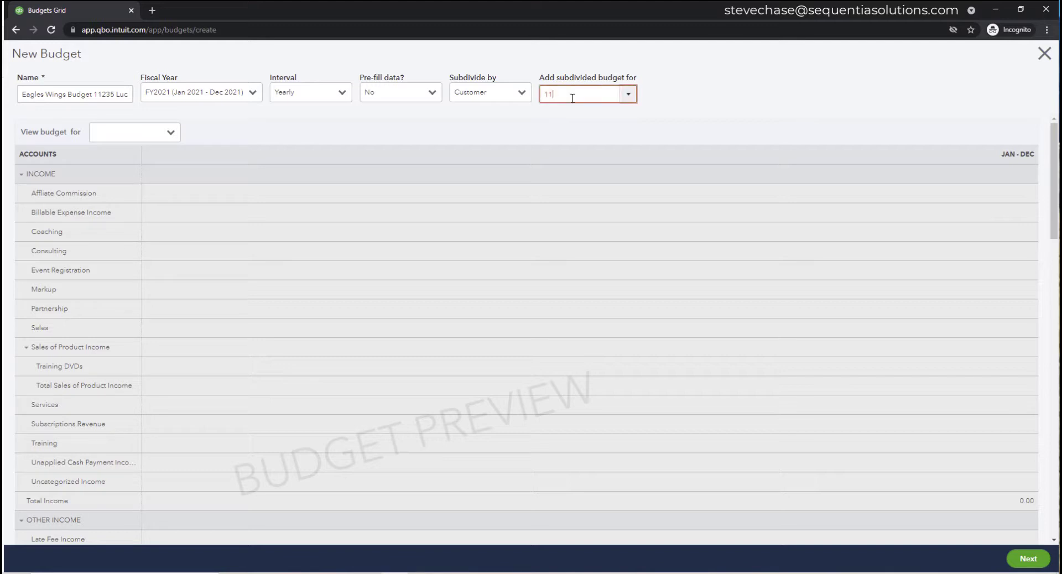
pyautogui.press('BackSpace')
pyautogui.write('Eagle Wings')
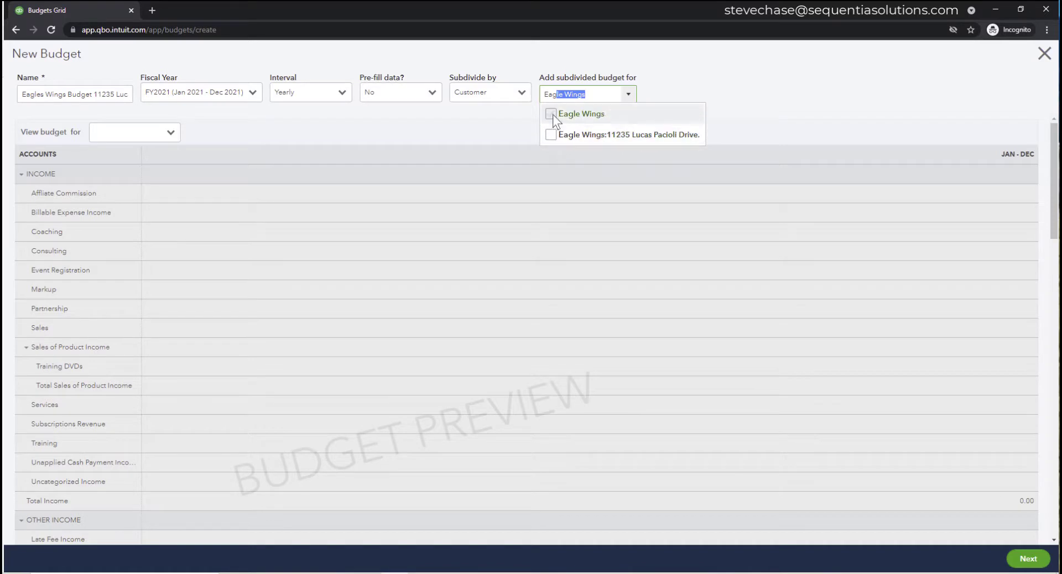
pyautogui.click(550, 135)
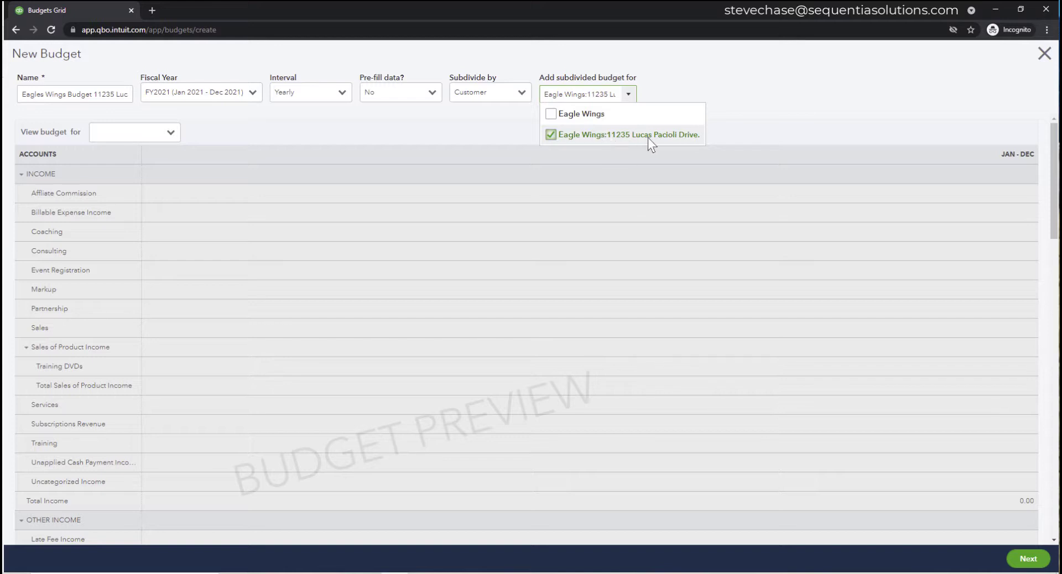
pyautogui.click(732, 112)
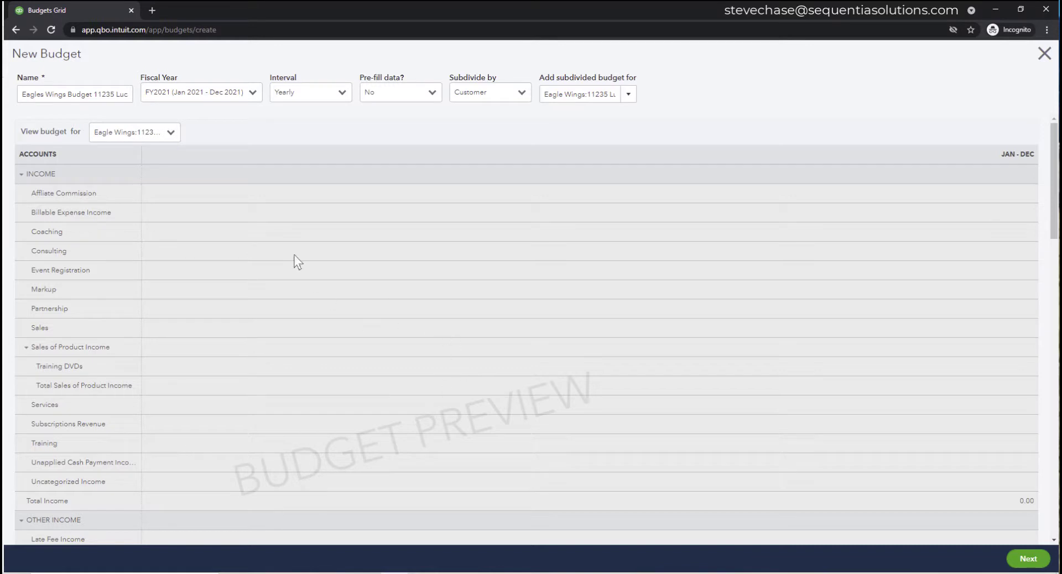
# - Enter 75,000 as the Training income budget amount
pyautogui.click(1021, 559)
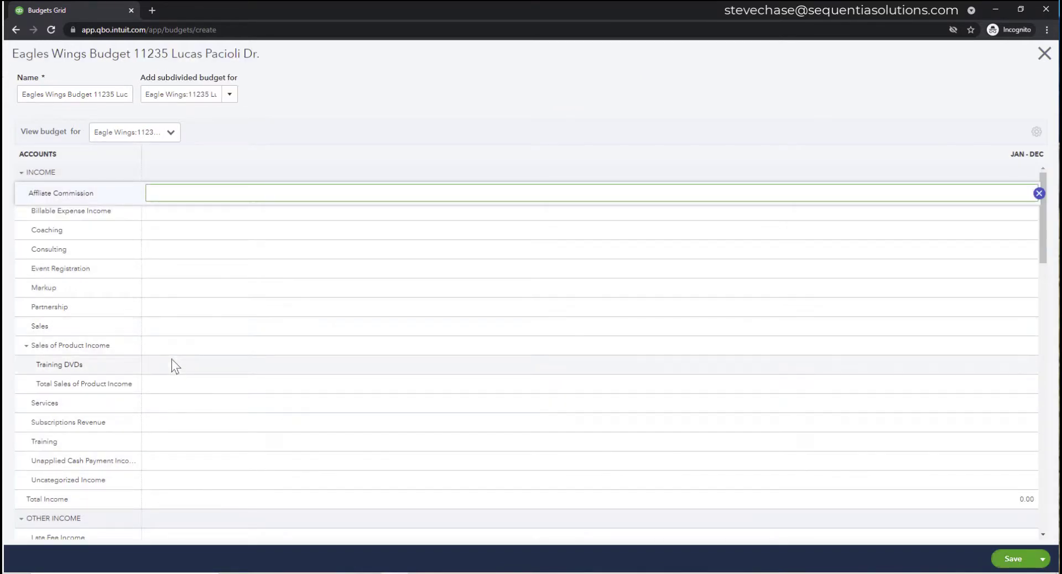
pyautogui.click(169, 442)
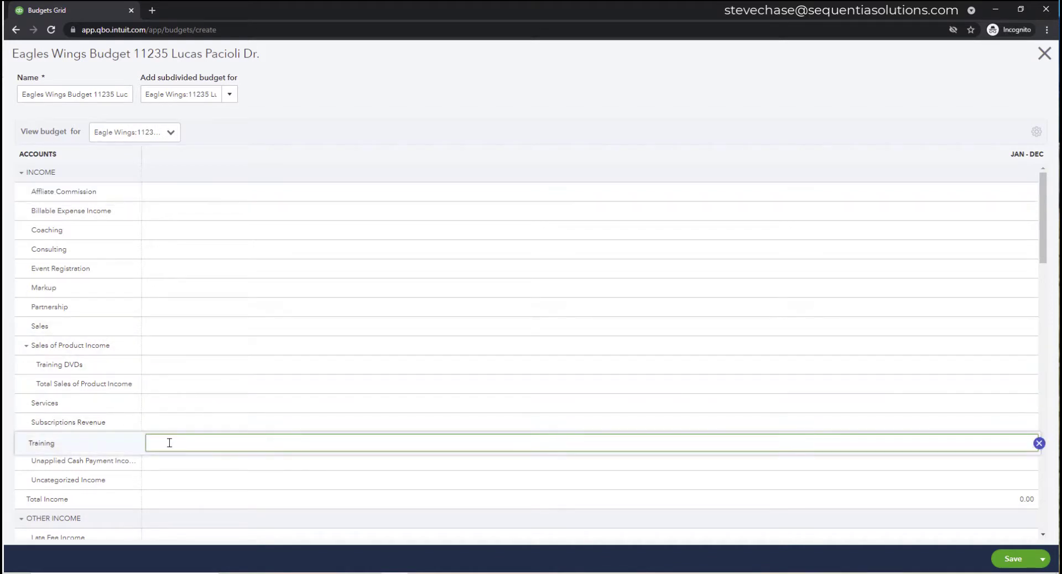
pyautogui.write('75000')
pyautogui.click(171, 422)
pyautogui.click(173, 441)
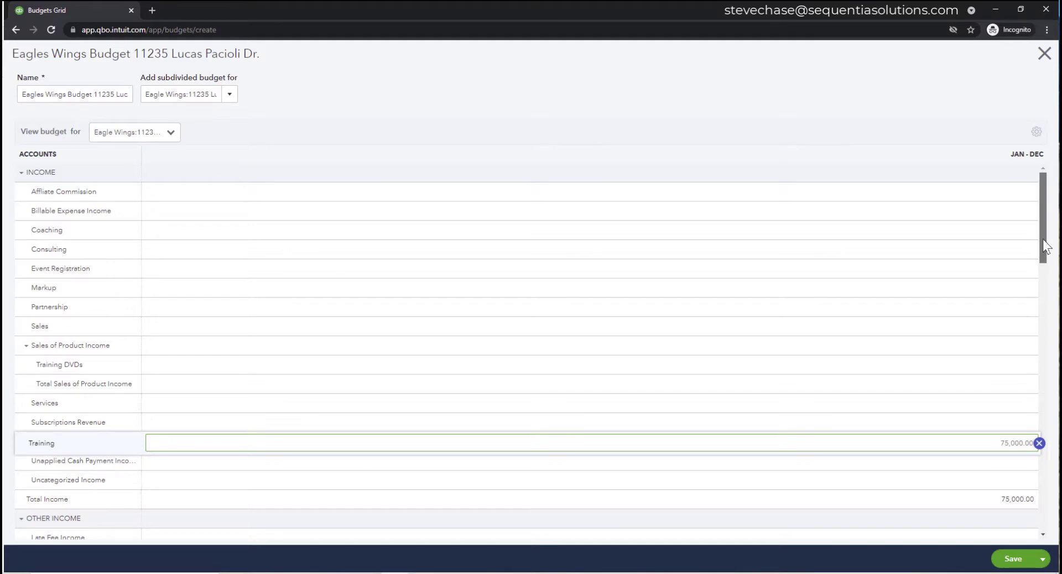
# - Budget 13,000 for Room Rental, 5,000 for Advertising and Promotion, 20,000 for Subcontractors
pyautogui.scroll(-3, 1043, 262)
pyautogui.moveTo(1045, 275); pyautogui.dragTo(1045, 289)
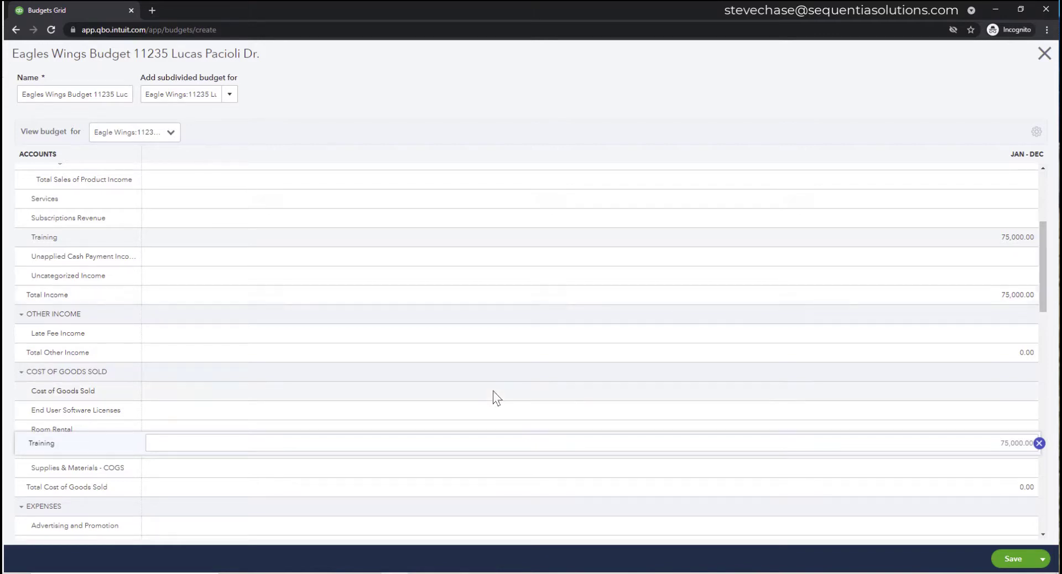
pyautogui.scroll(-2, 493, 390)
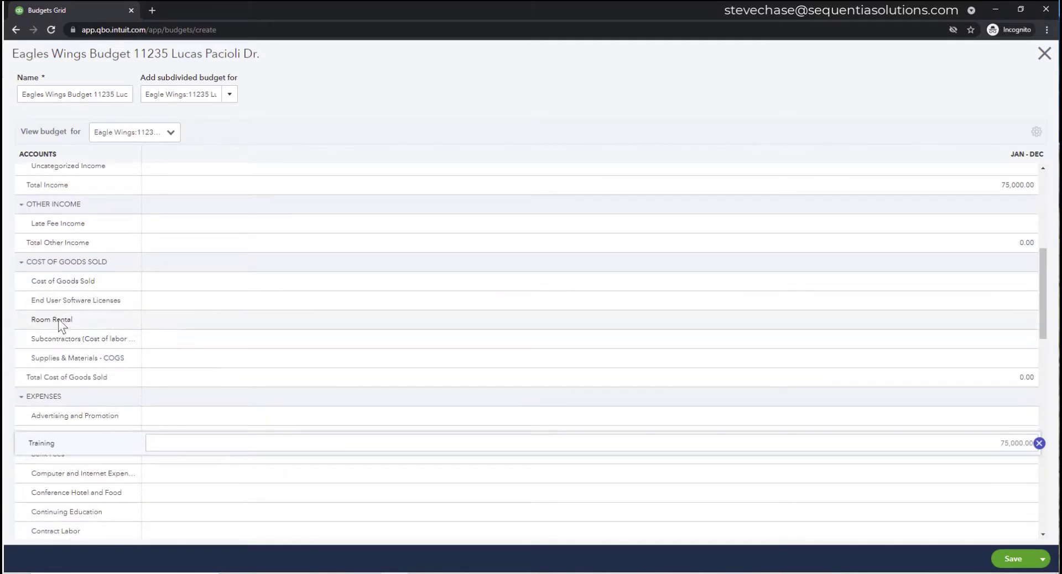
pyautogui.click(161, 320)
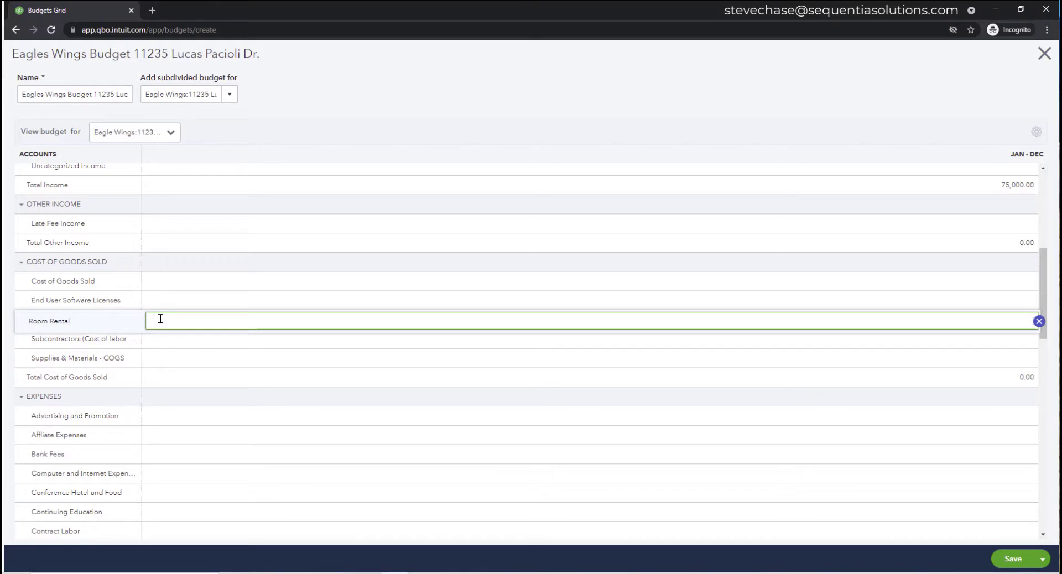
pyautogui.write('13000')
pyautogui.click(173, 339)
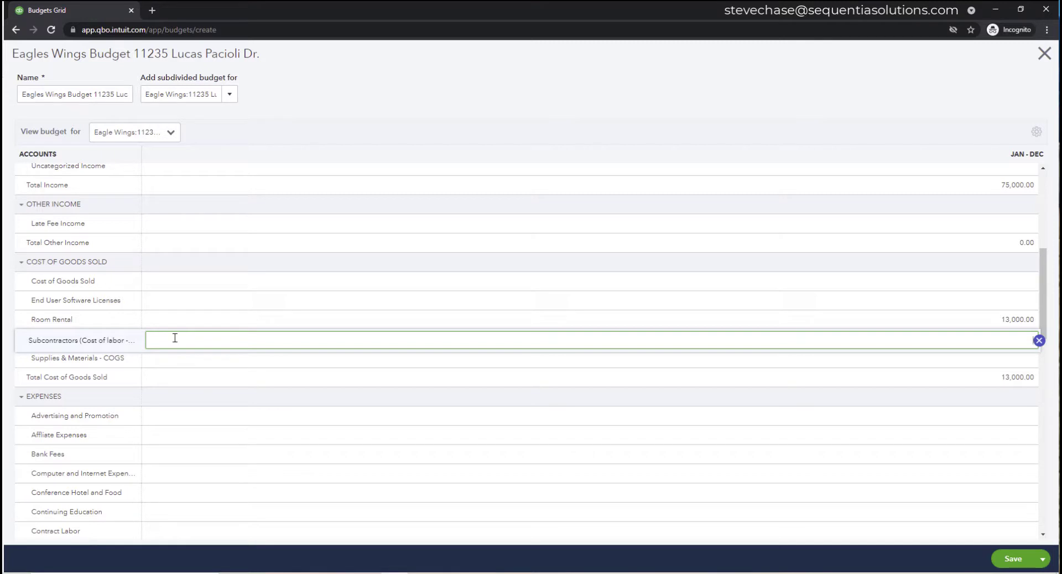
pyautogui.click(171, 417)
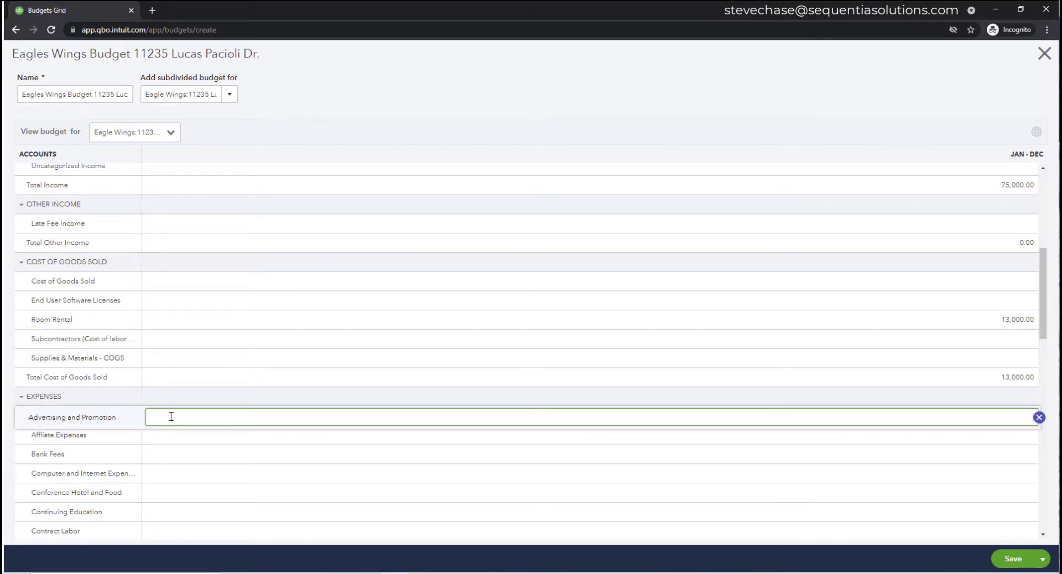
pyautogui.write('5000')
pyautogui.click(165, 337)
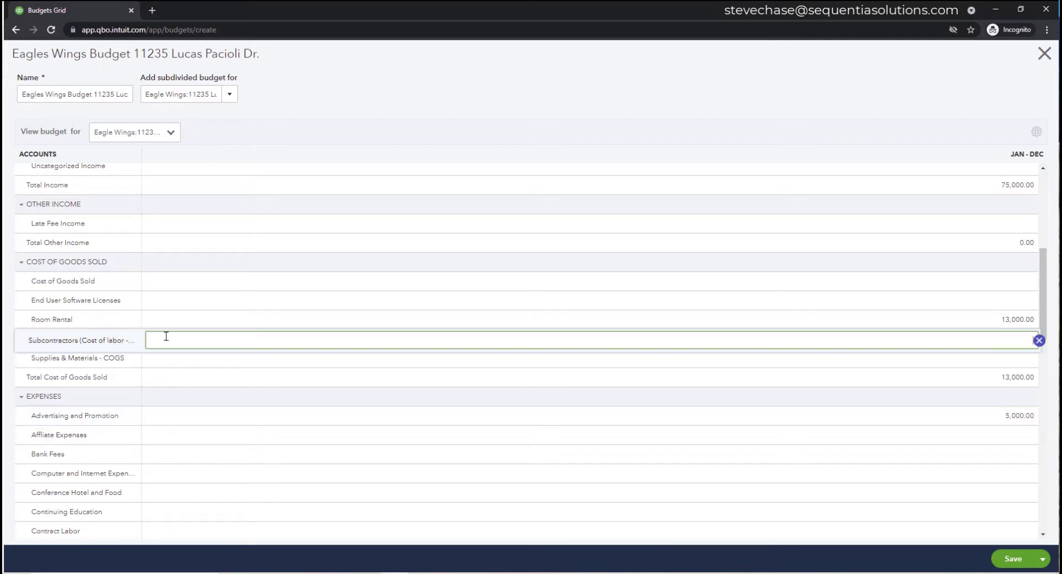
pyautogui.write('20000')
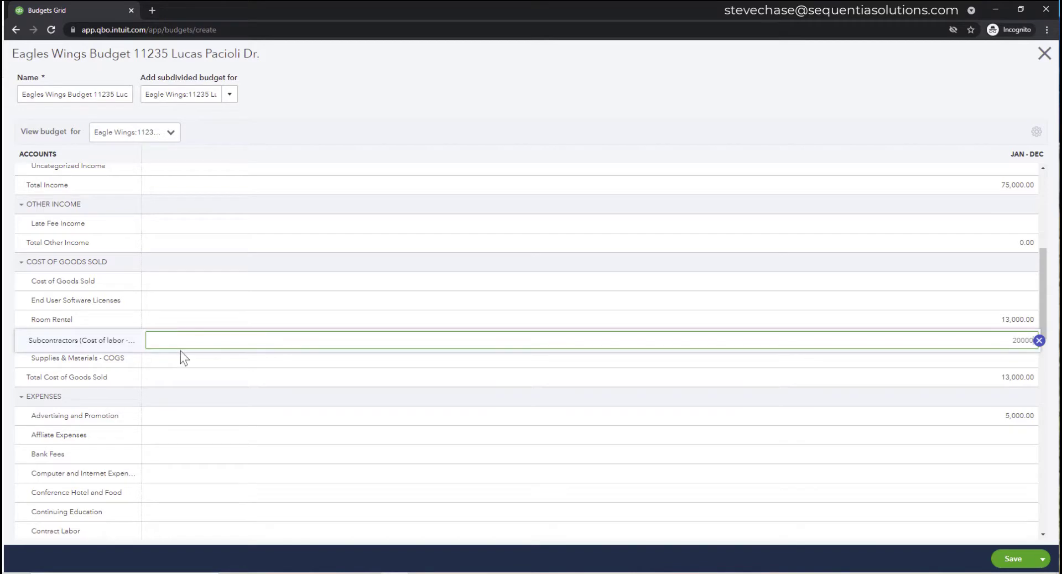
# - Budget 1,500 for General Liability Insurance and 5,750 for End User Software Licenses
pyautogui.scroll(-4, 234, 401)
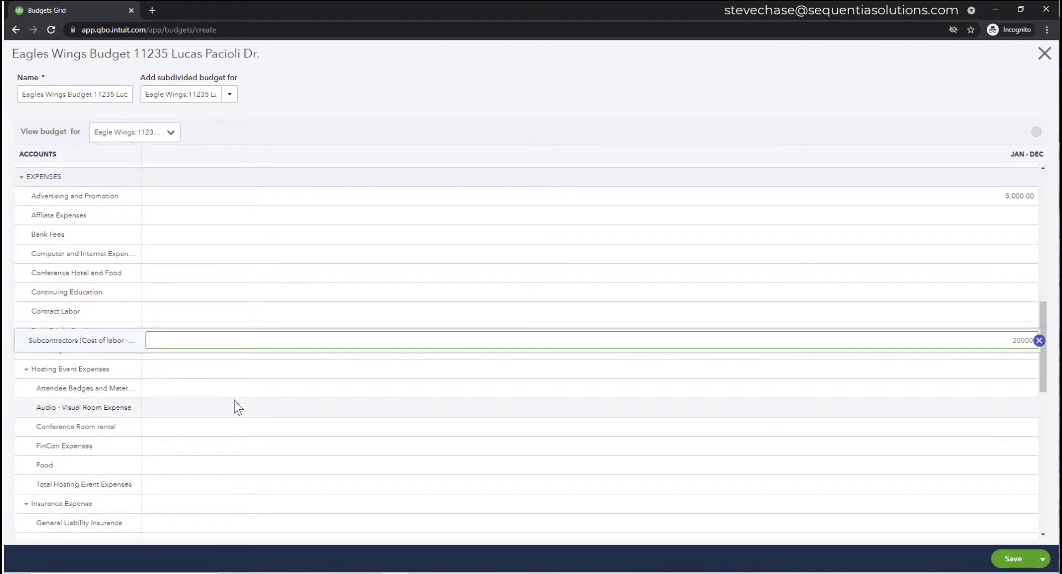
pyautogui.scroll(-2, 226, 407)
pyautogui.click(177, 415)
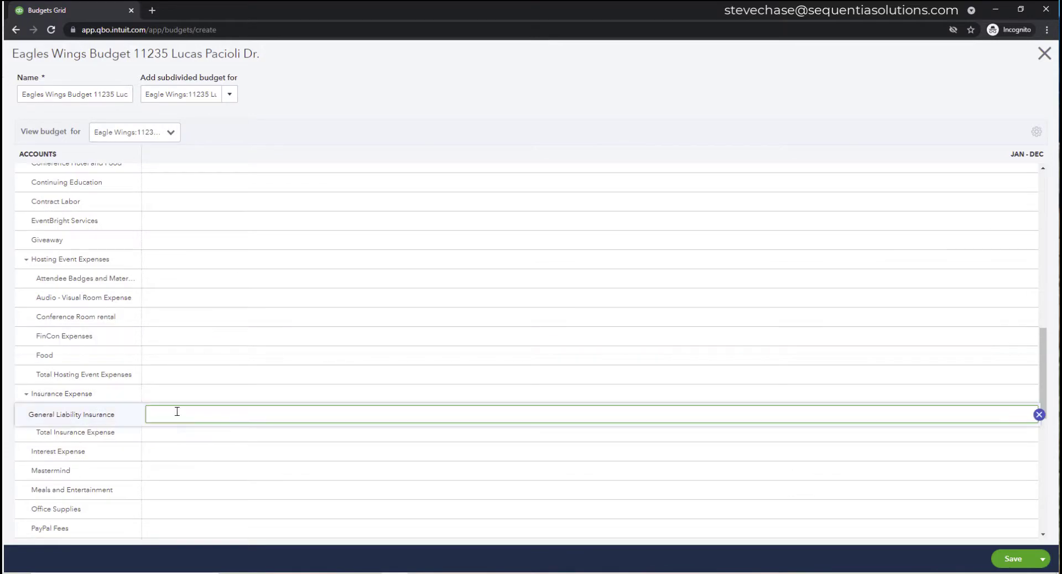
pyautogui.write('1500')
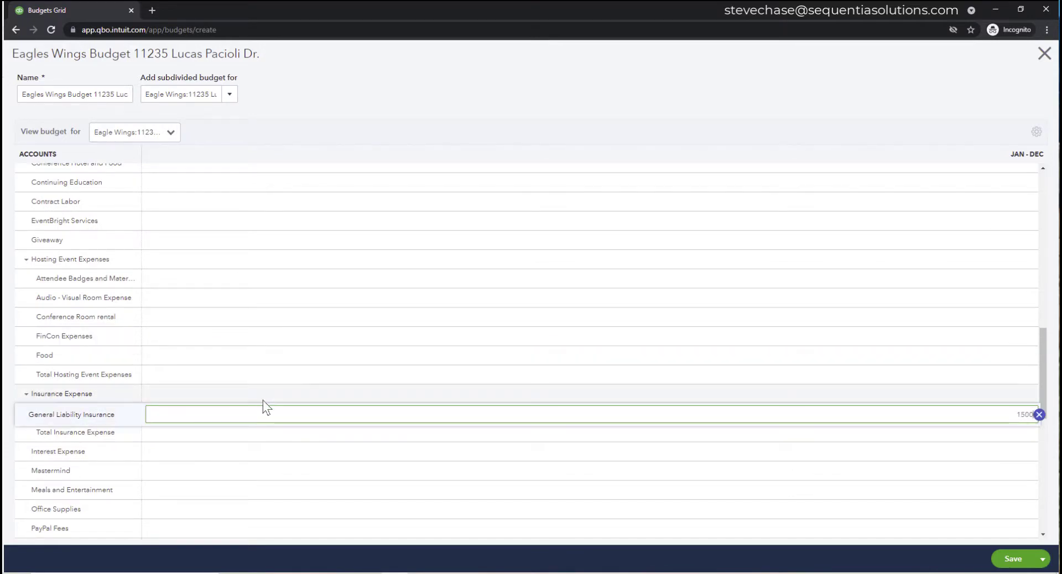
pyautogui.scroll(6, 263, 400)
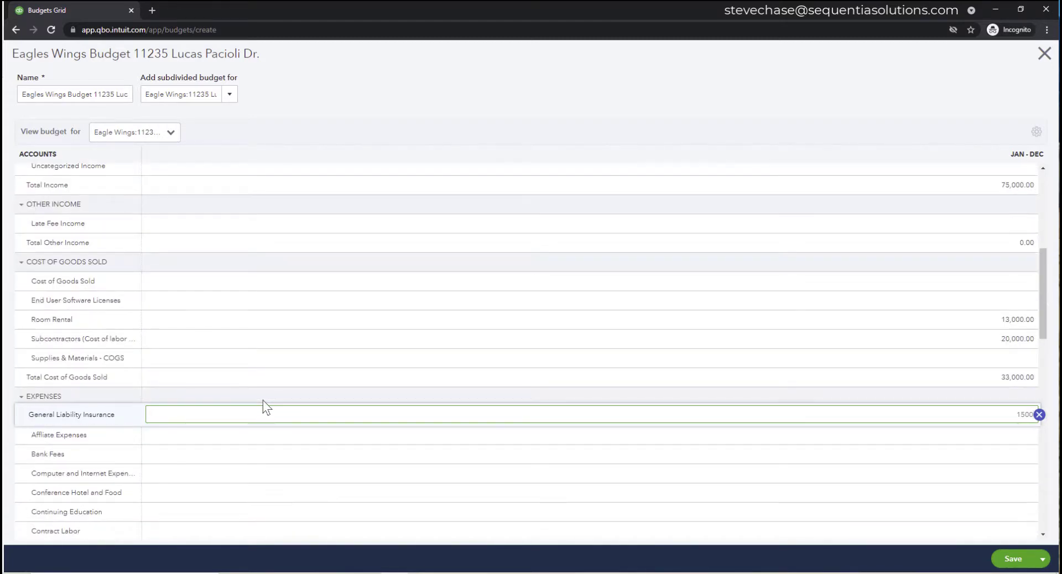
pyautogui.scroll(5, 240, 330)
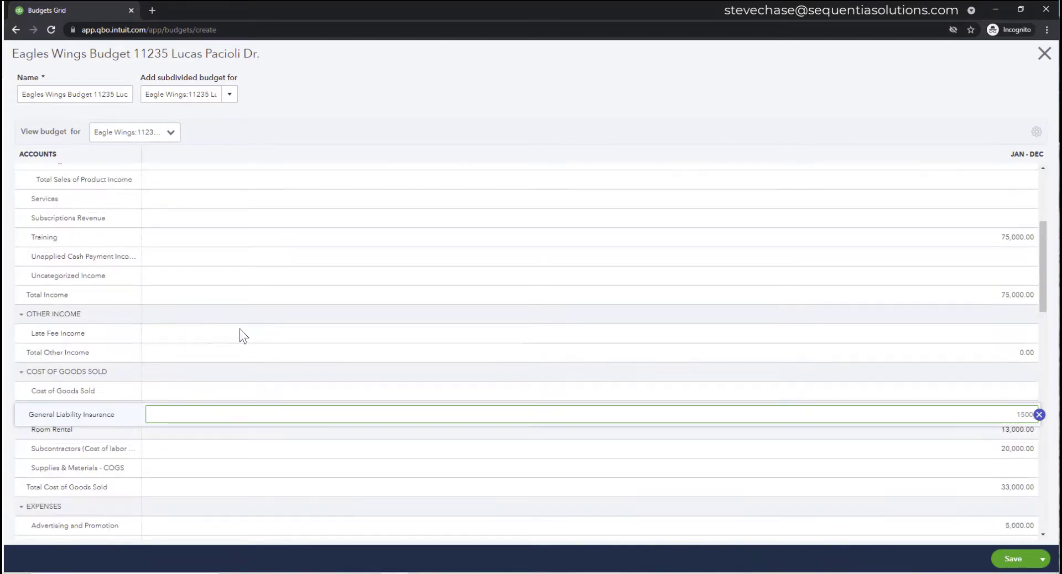
pyautogui.scroll(-4, 240, 330)
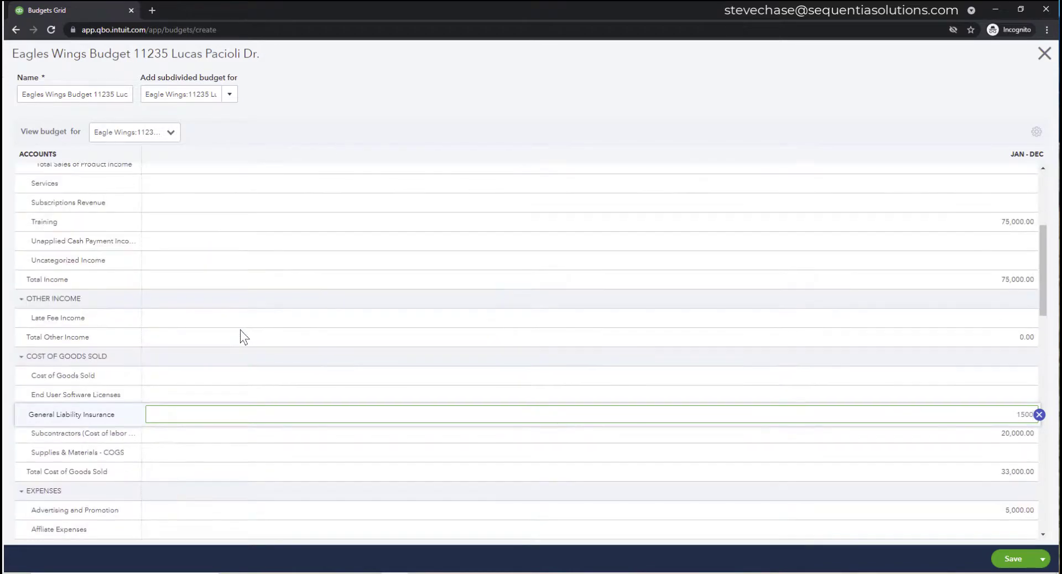
pyautogui.scroll(-2, 147, 296)
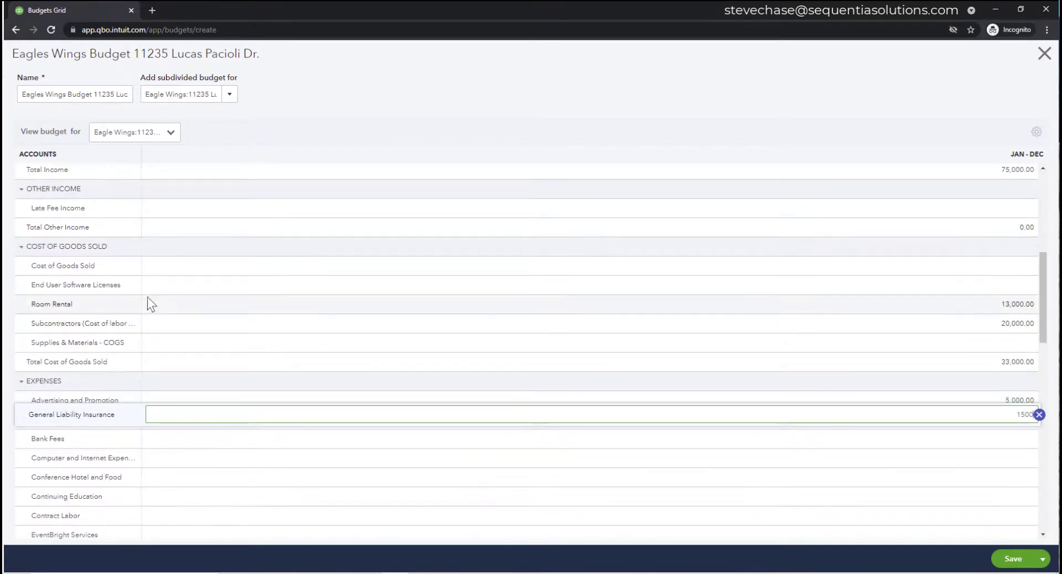
pyautogui.click(188, 286)
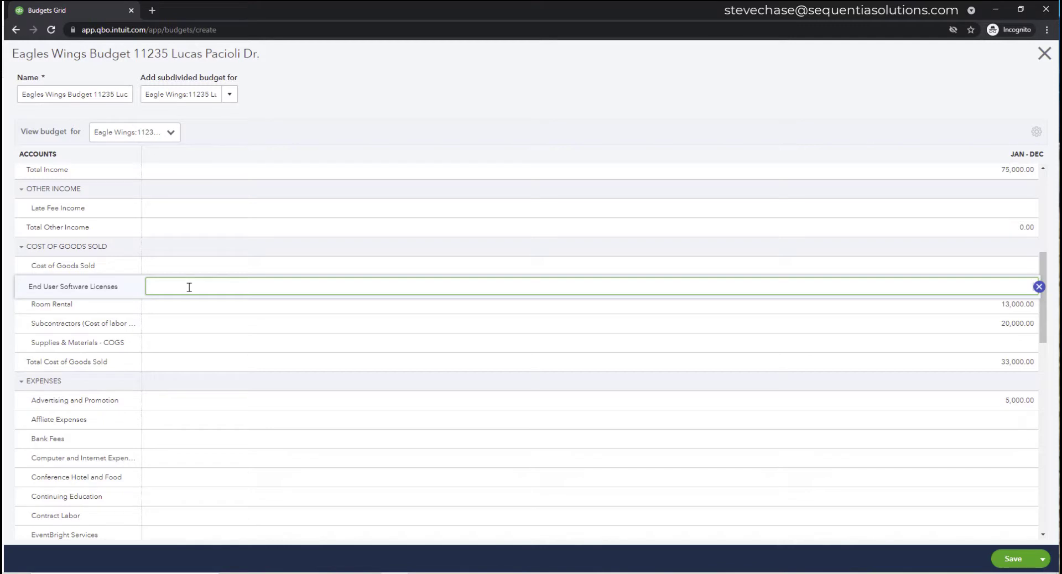
pyautogui.write('5750')
pyautogui.click(257, 340)
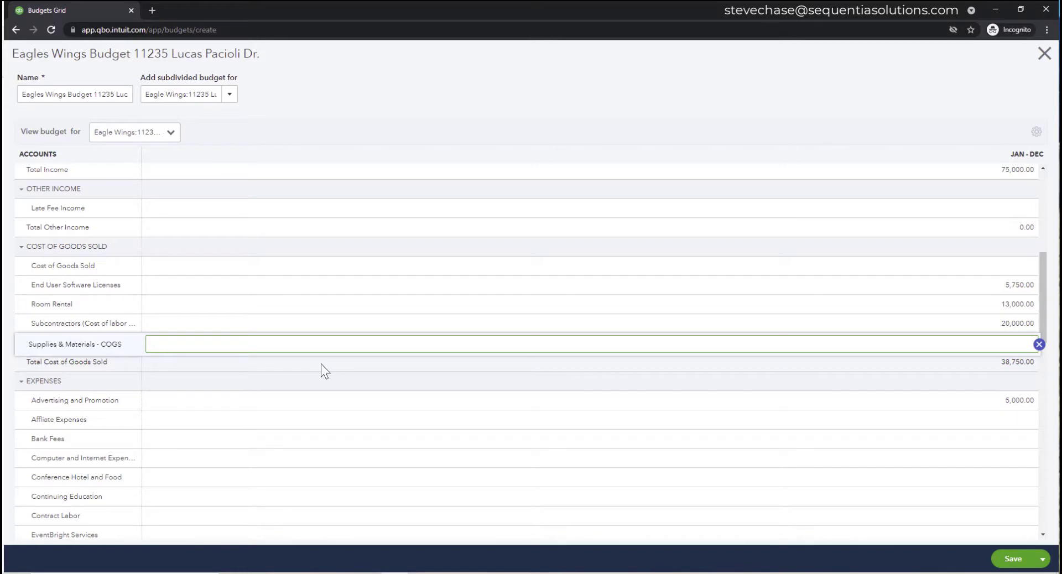
# - Save the budget, then save and close it back to the Budgets list
pyautogui.click(996, 563)
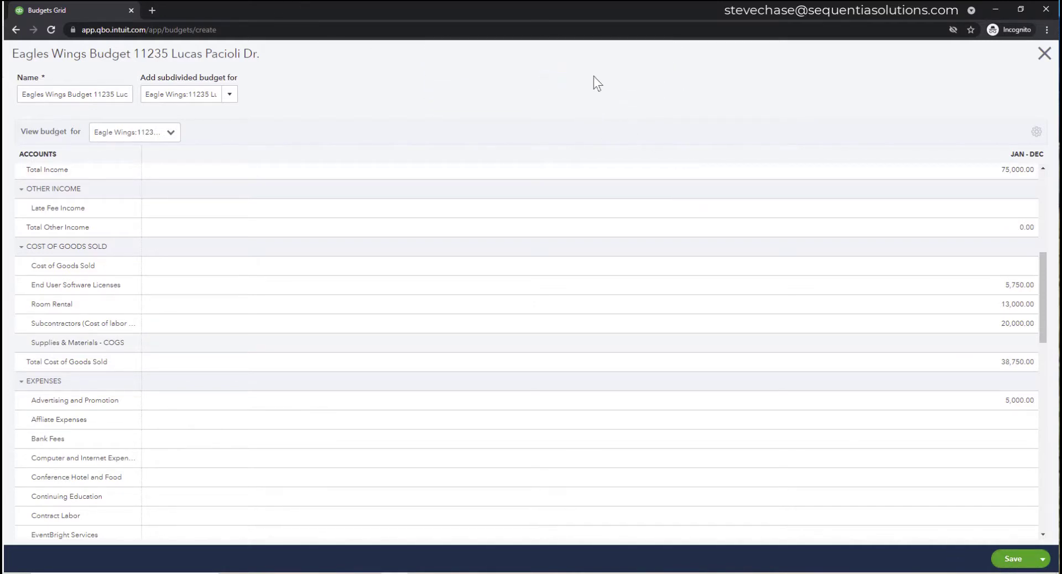
pyautogui.click(1042, 559)
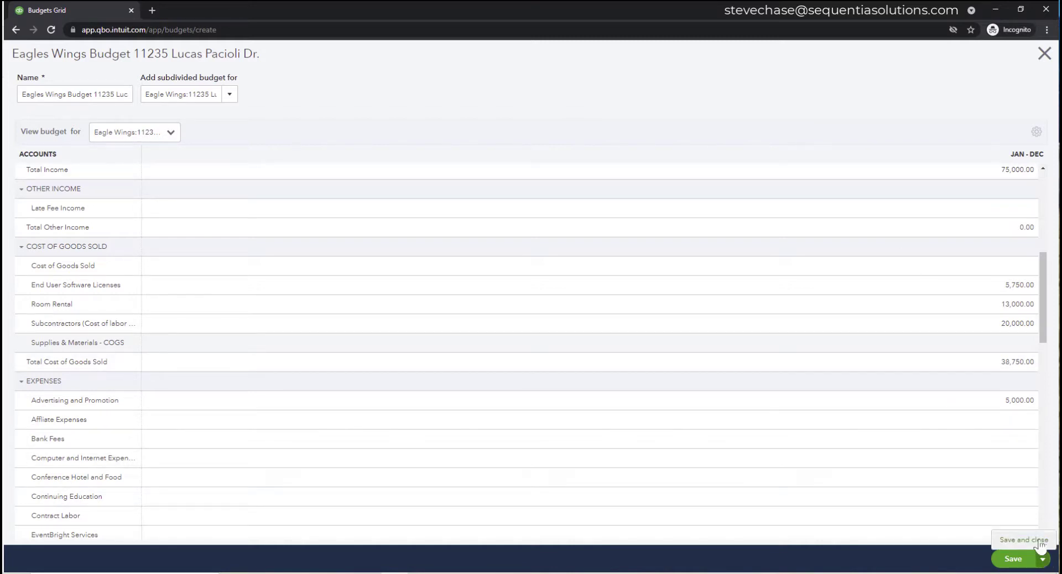
pyautogui.click(1038, 543)
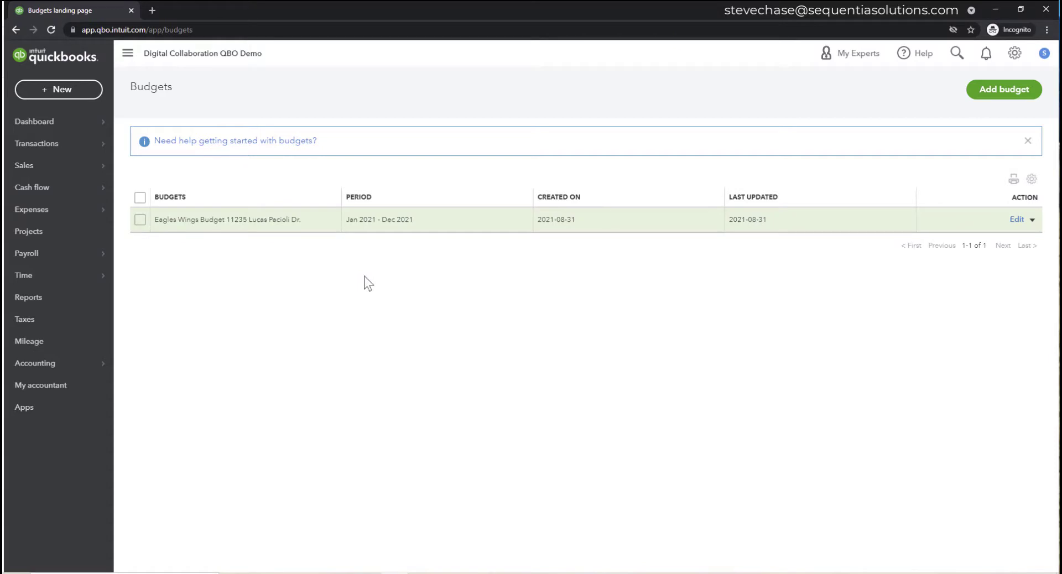
# - Return to the Budgets list and open the Eagles Wings budget's action dropdown
pyautogui.click(1015, 53)
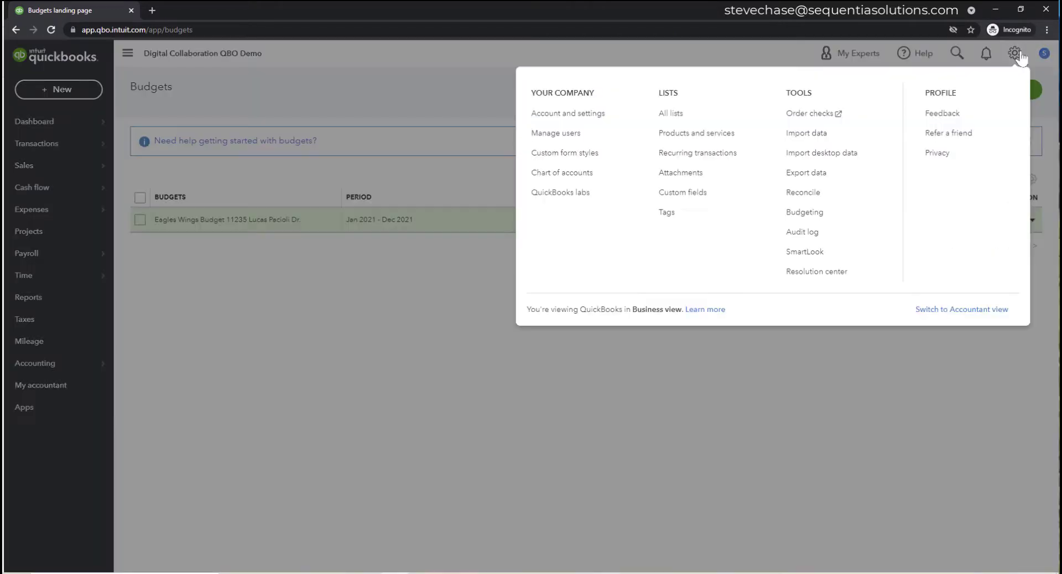
pyautogui.click(819, 212)
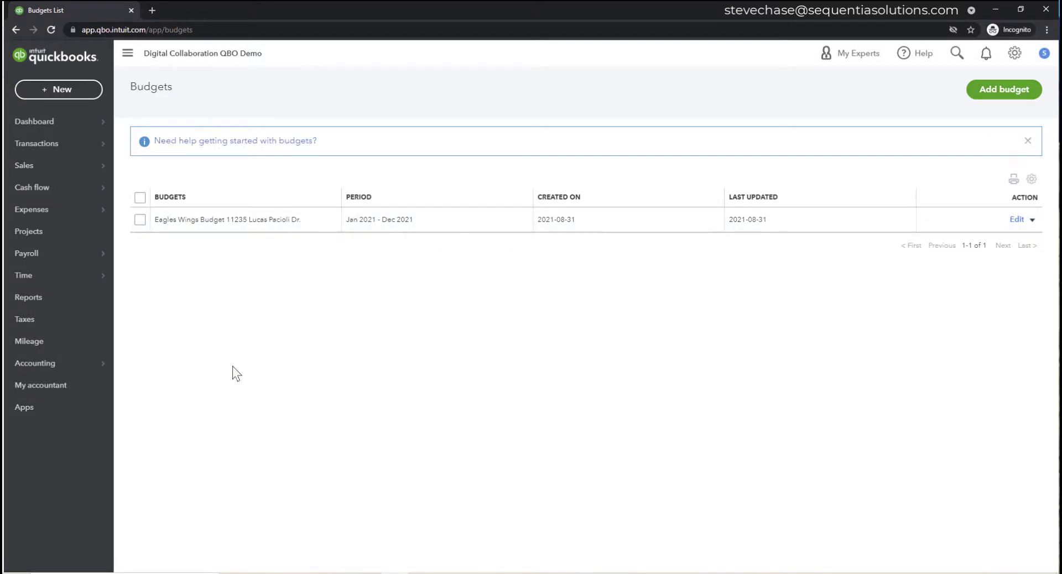
pyautogui.click(141, 221)
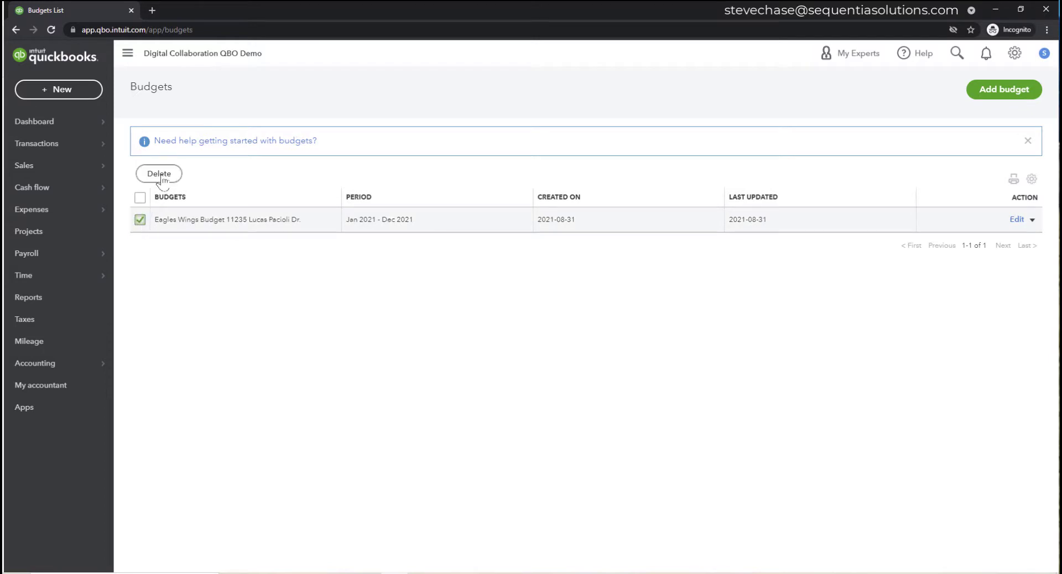
pyautogui.click(140, 220)
pyautogui.moveTo(354, 220); pyautogui.dragTo(376, 221)
pyautogui.click(1032, 220)
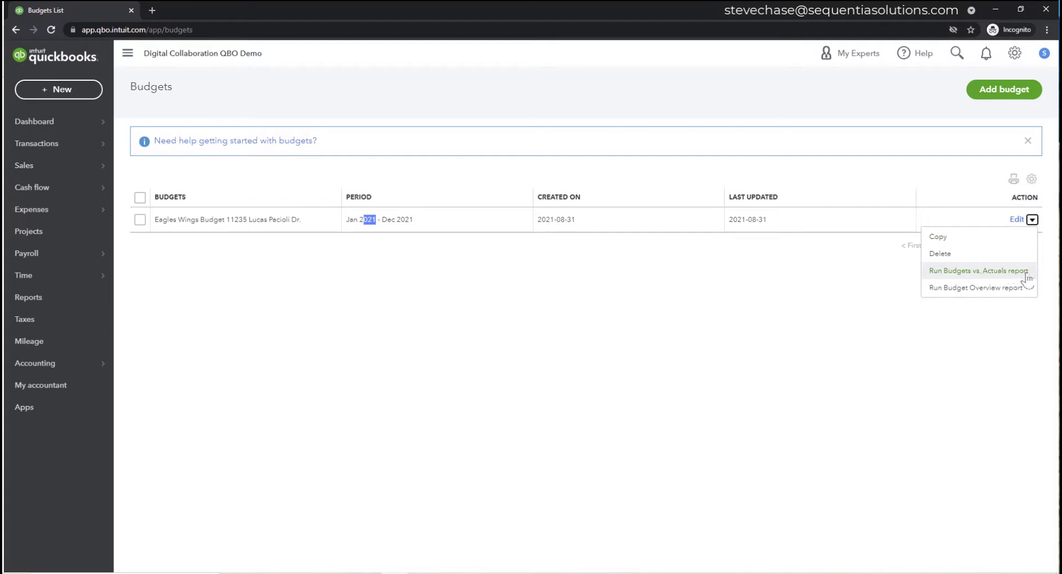
# - Run the Budget Overview report for the Eagles Wings budget
pyautogui.click(967, 288)
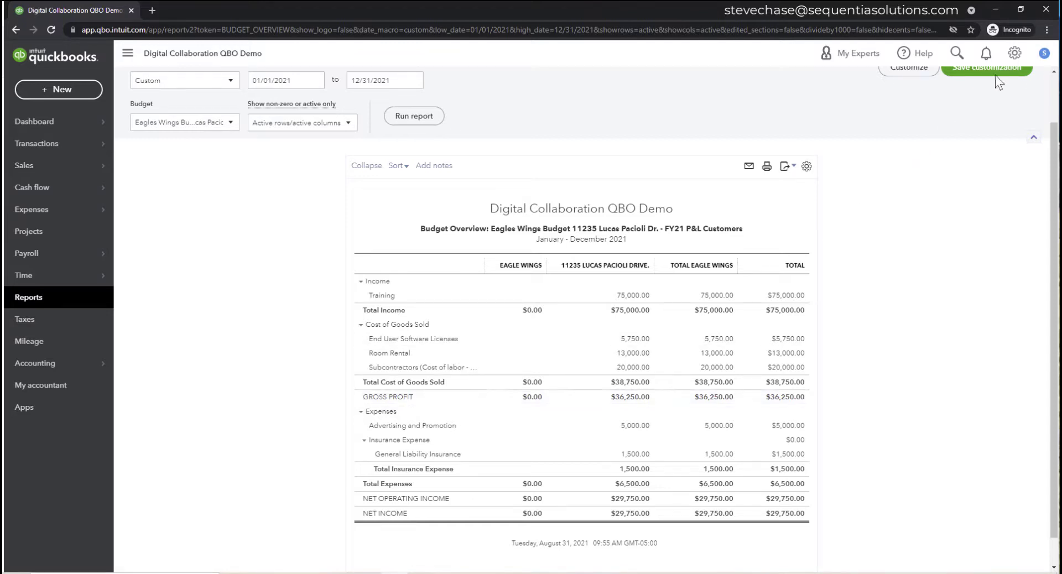
pyautogui.click(1014, 53)
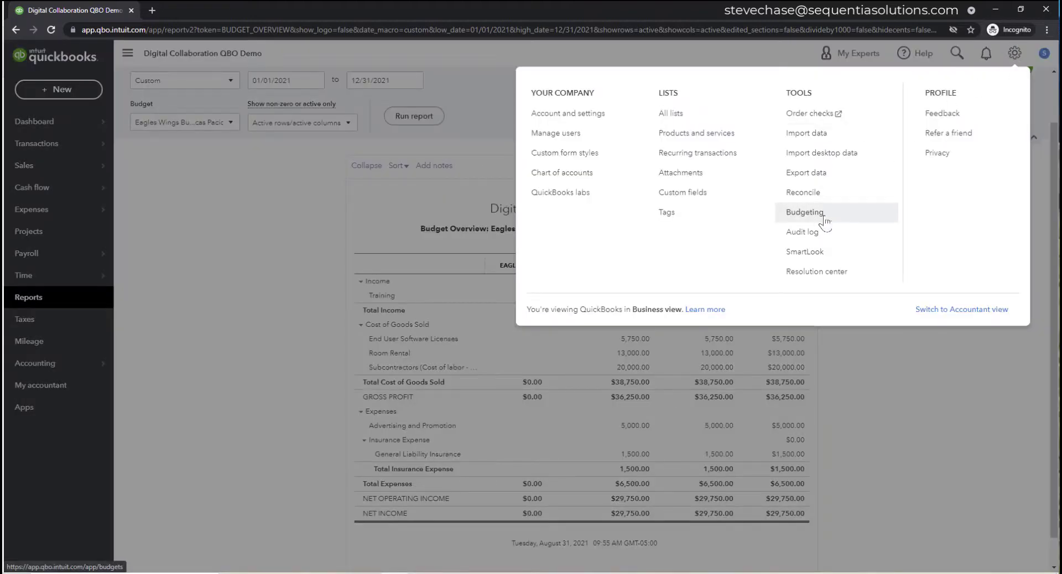
# - From the Budgets list, run the Budgets vs. Actuals report for the Eagles Wings budget
pyautogui.click(805, 212)
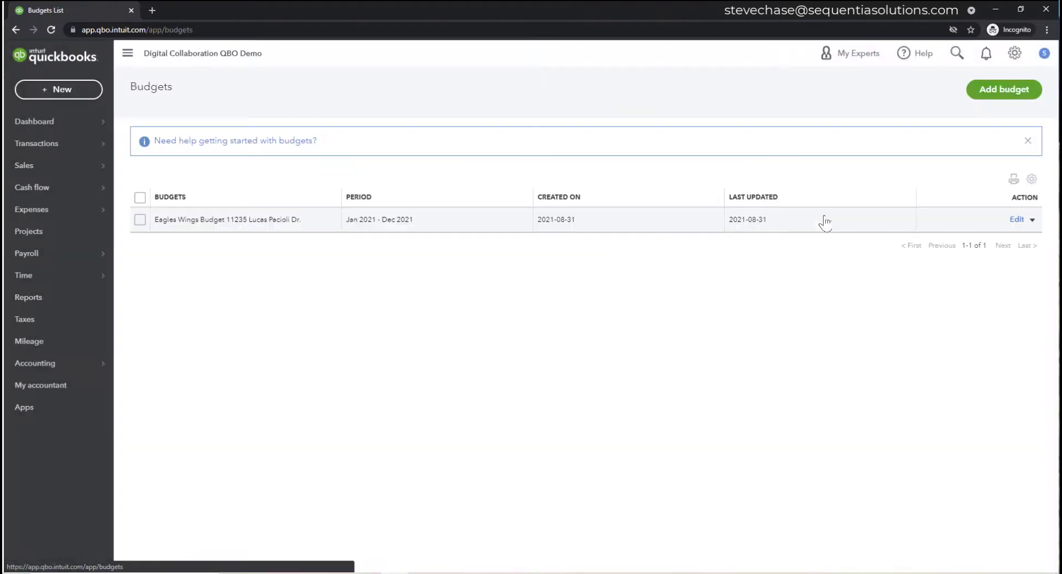
pyautogui.click(1032, 219)
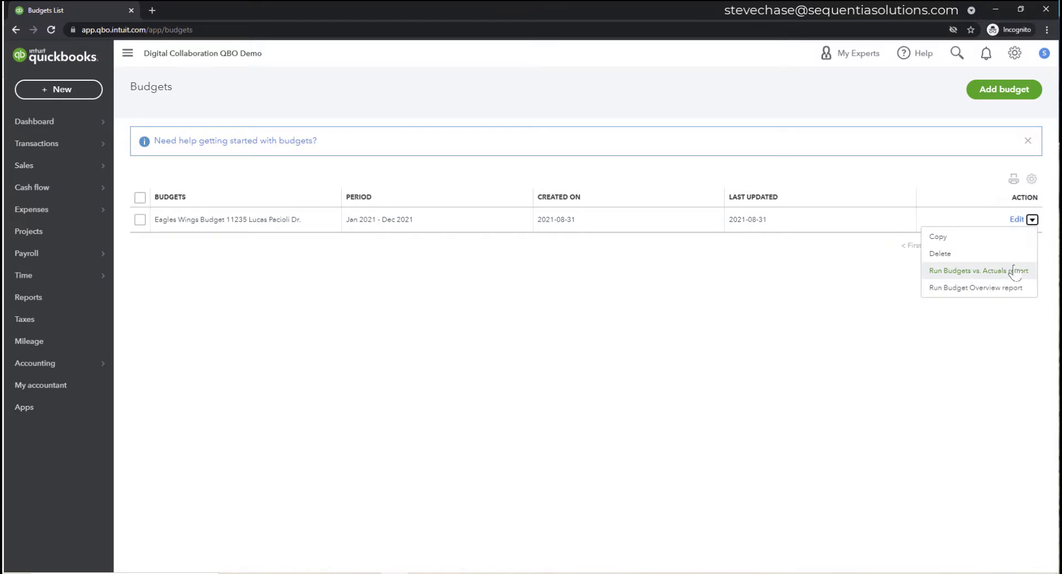
pyautogui.click(990, 271)
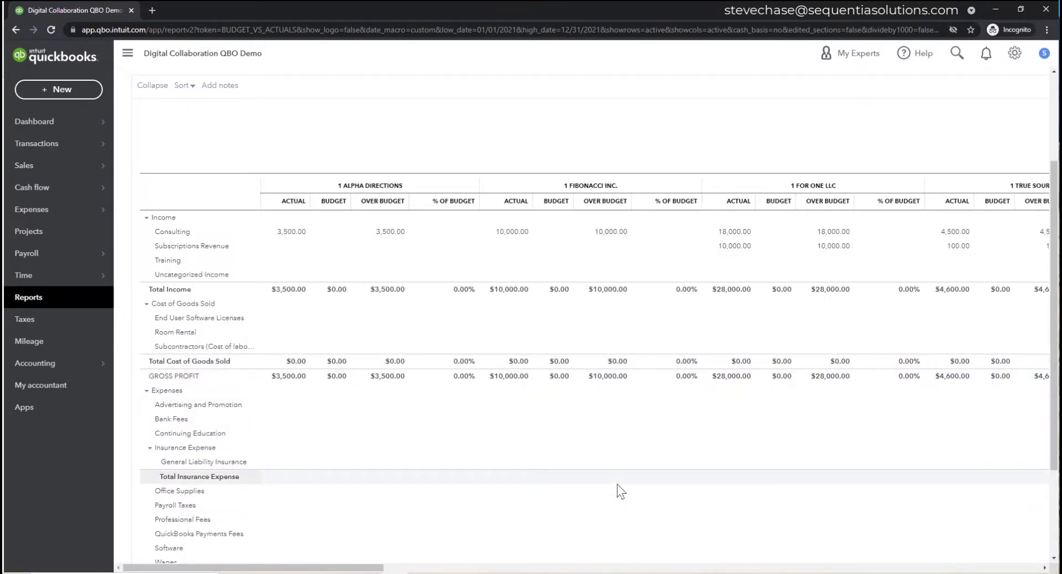
pyautogui.scroll(3, 621, 491)
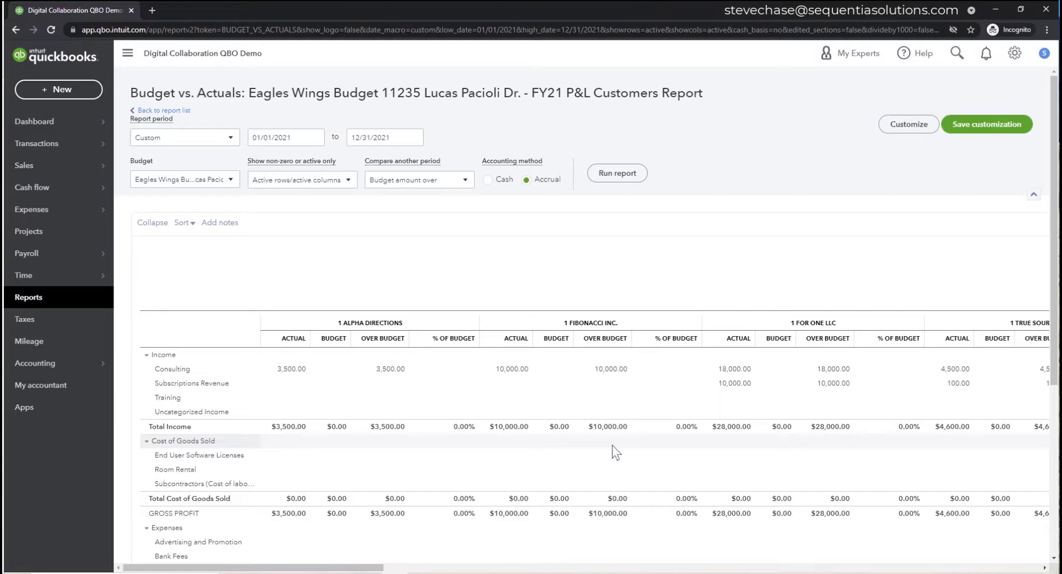
# - Filter the report to customer Eagle Wings:11235 Lucas Pacioli Drive. and rerun it
pyautogui.click(895, 127)
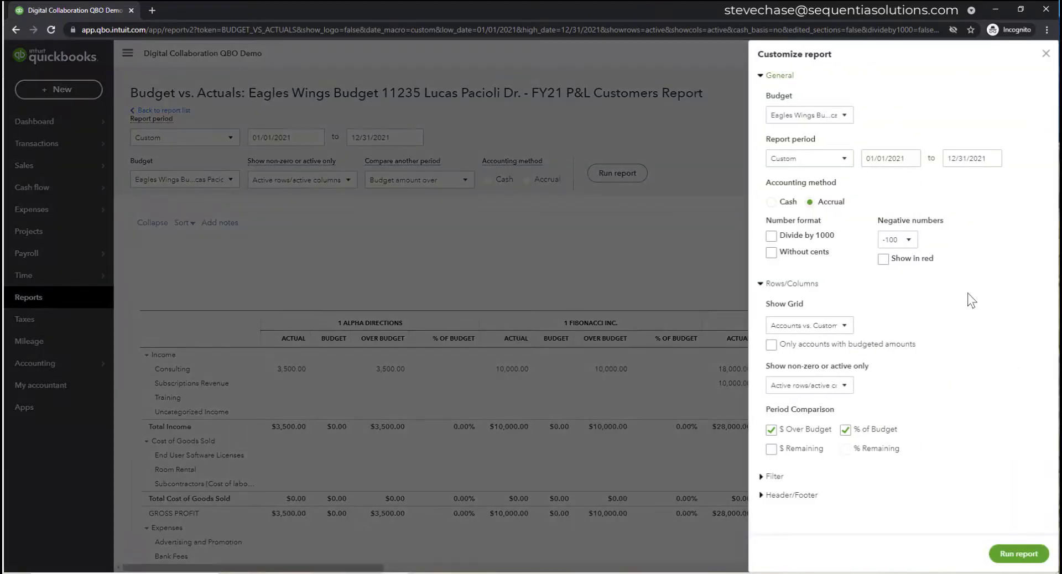
pyautogui.click(776, 477)
pyautogui.scroll(-1, 984, 398)
pyautogui.click(921, 481)
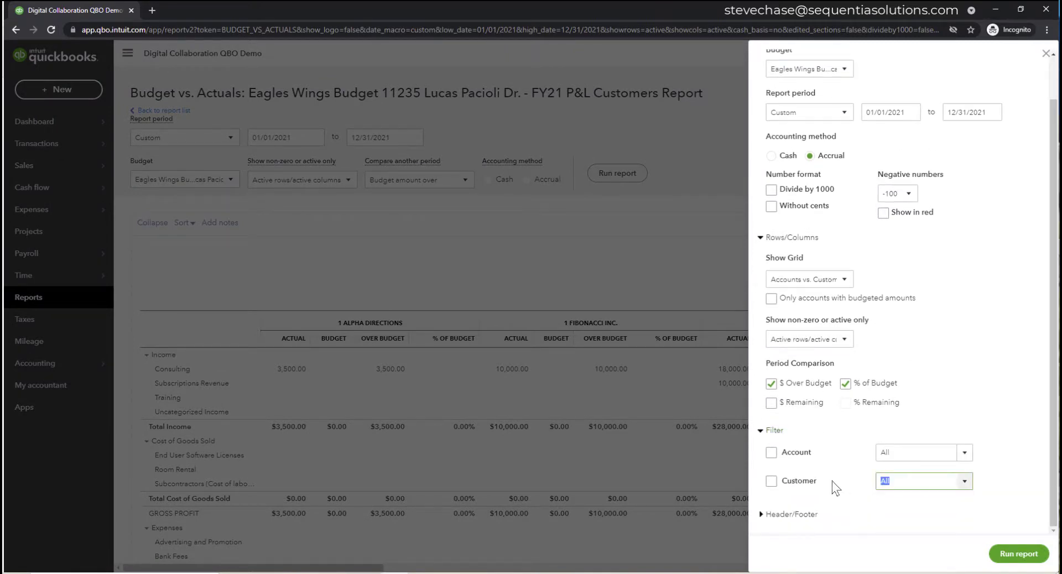
pyautogui.write('P')
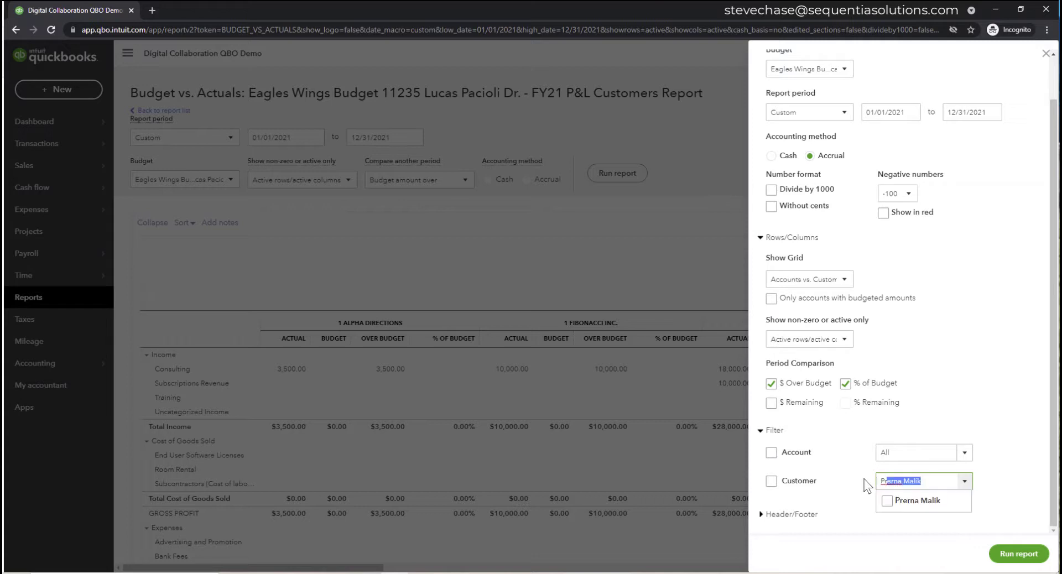
pyautogui.press('BackSpace')
pyautogui.press('BackSpace')
pyautogui.write('Eagle Wings')
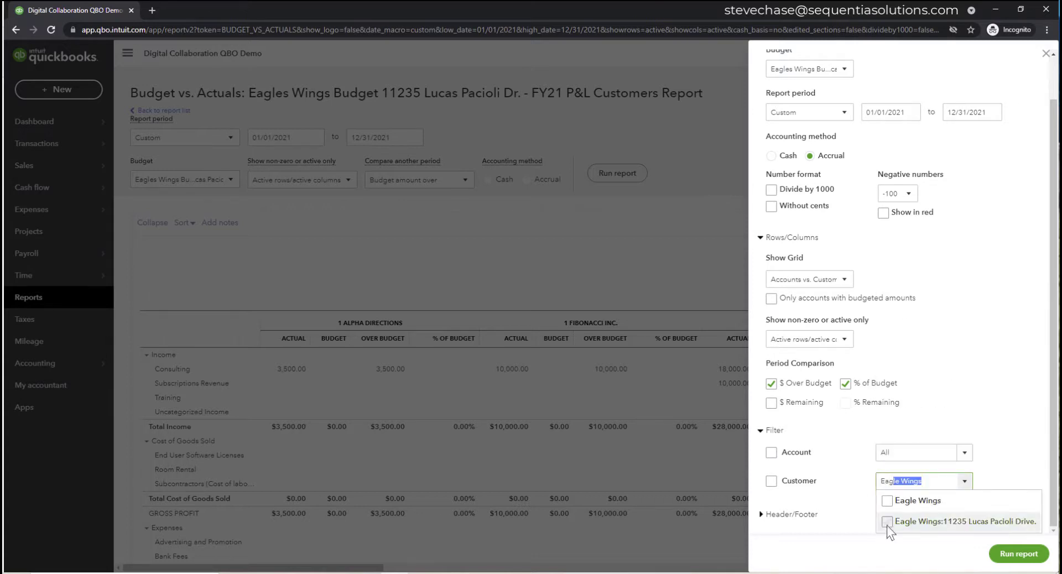
pyautogui.click(890, 523)
pyautogui.click(1018, 554)
pyautogui.scroll(-2, 934, 430)
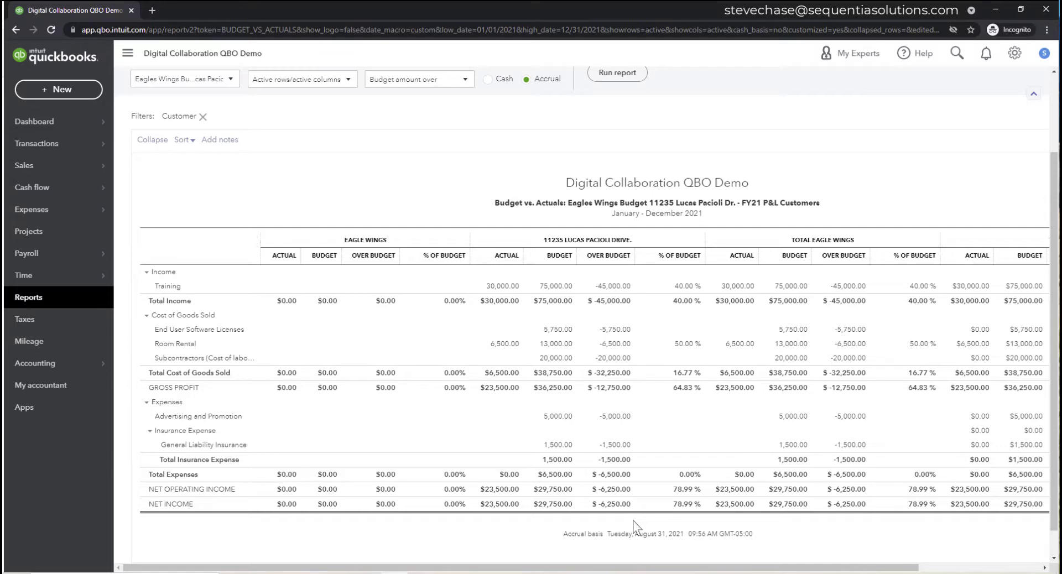
pyautogui.scroll(2, 694, 428)
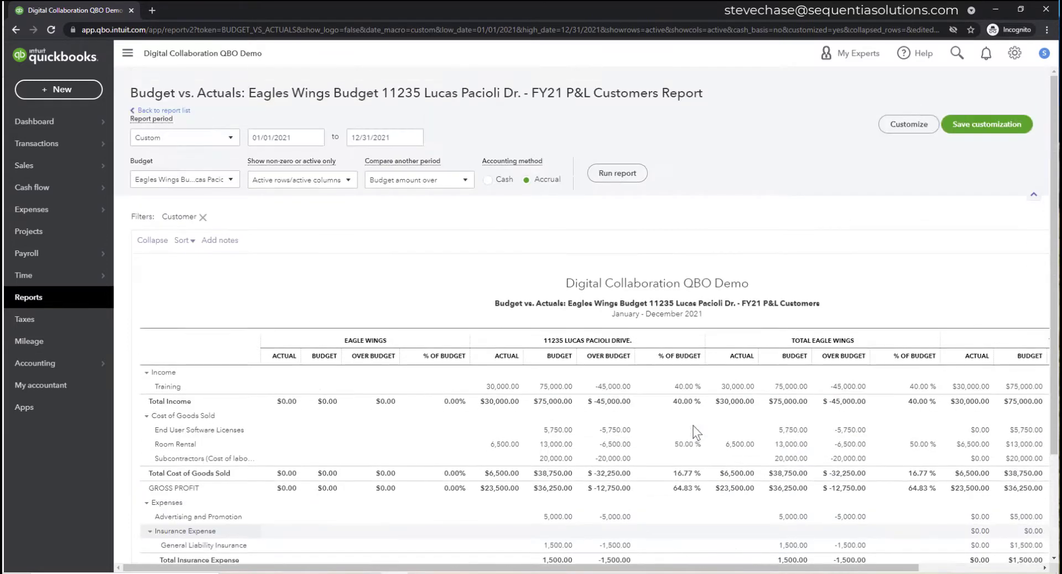
# - Switch the report grid to Accounts vs. Total and rerun the report
pyautogui.click(892, 127)
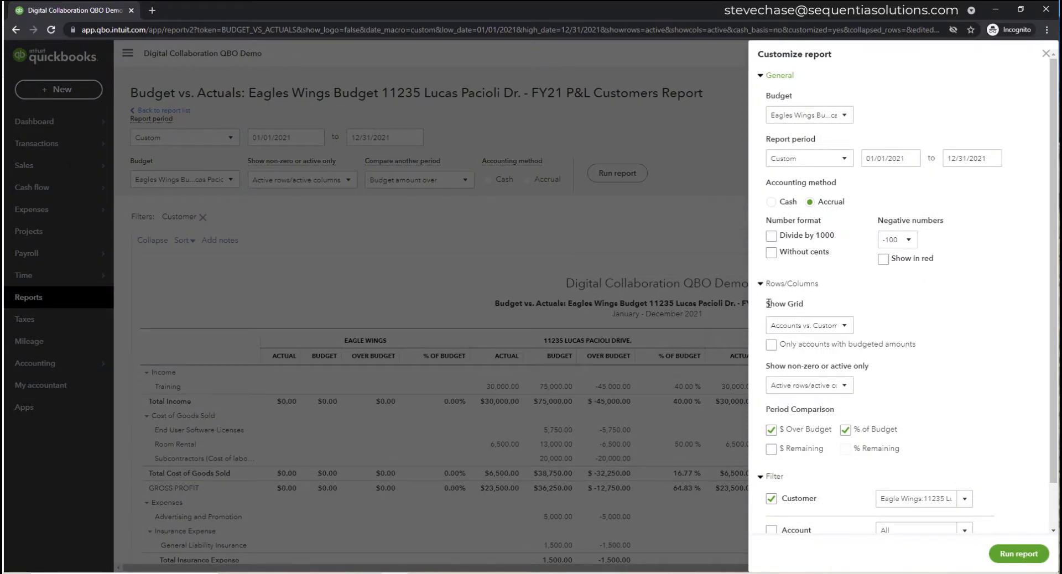
pyautogui.moveTo(766, 304); pyautogui.dragTo(807, 305)
pyautogui.click(843, 327)
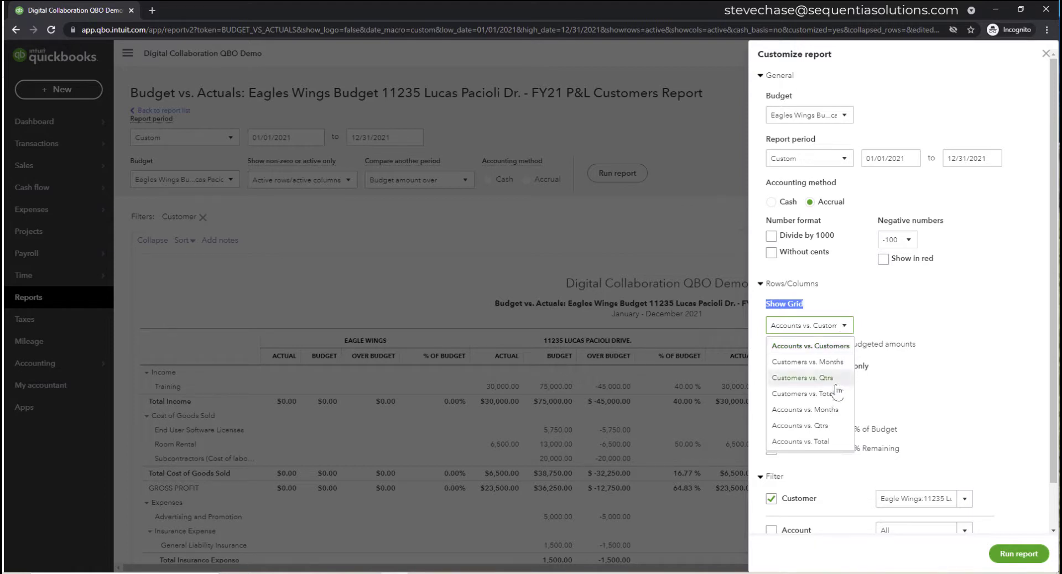
pyautogui.click(838, 444)
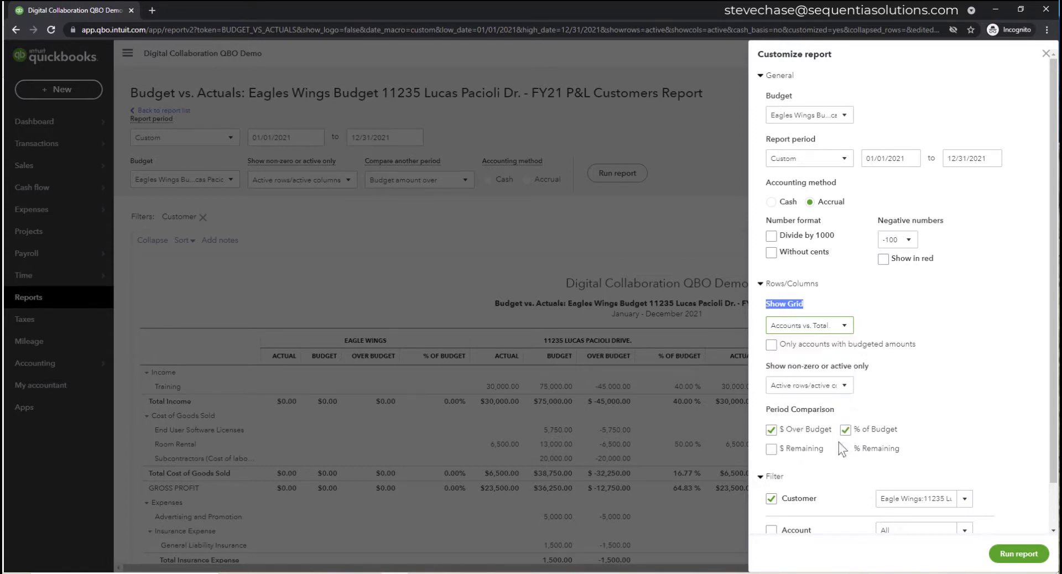
pyautogui.click(1008, 554)
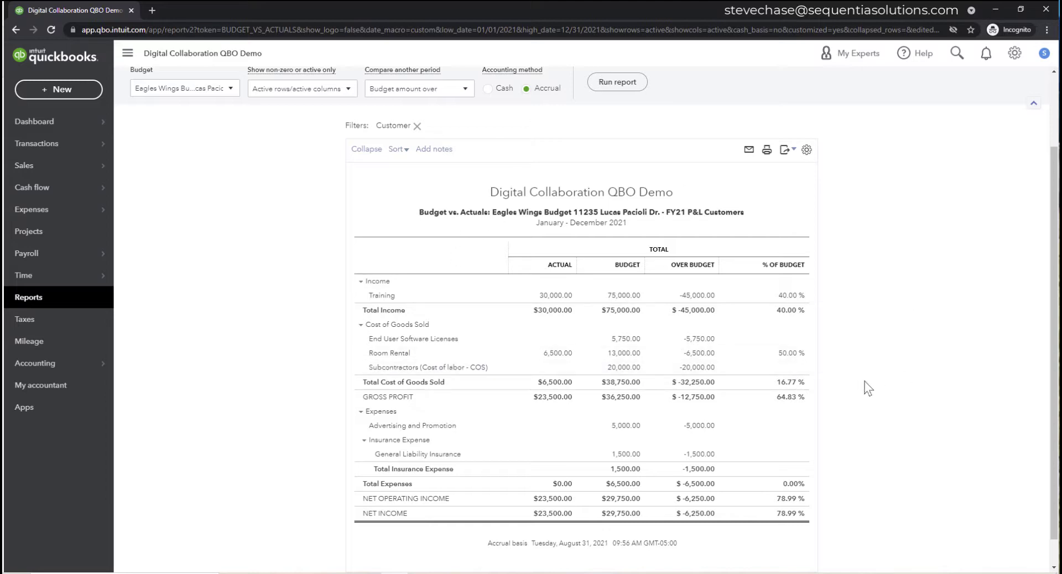
# - Add the $ Remaining and % Remaining comparison columns and rerun the report
pyautogui.scroll(2, 867, 388)
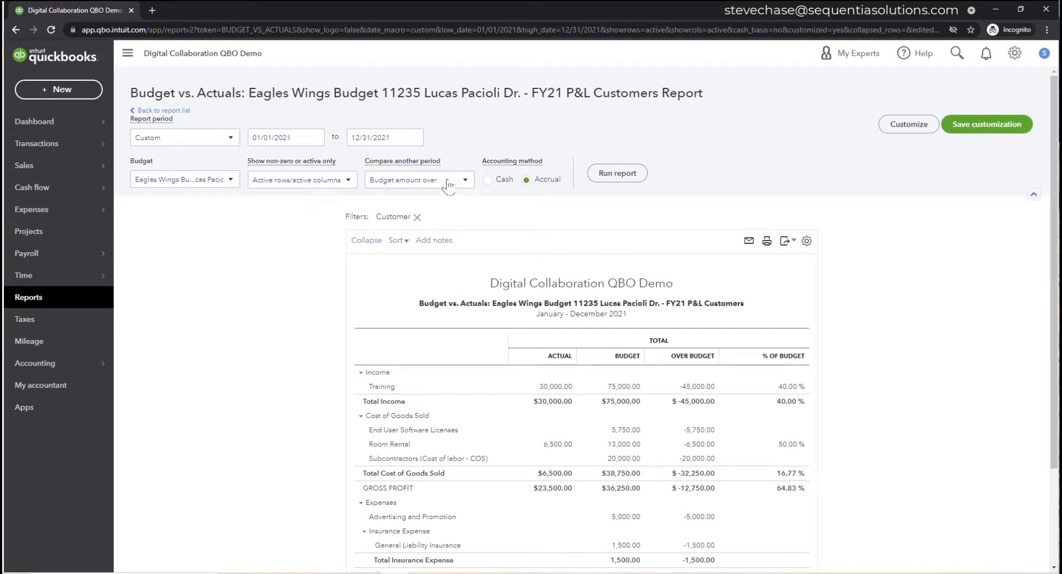
pyautogui.click(466, 180)
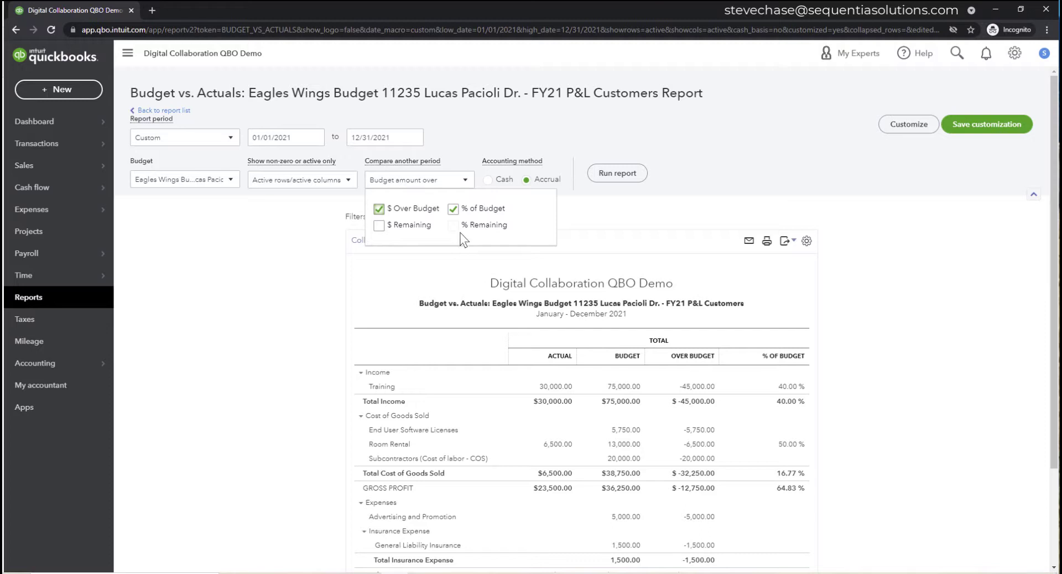
pyautogui.click(380, 226)
pyautogui.click(453, 226)
pyautogui.click(618, 175)
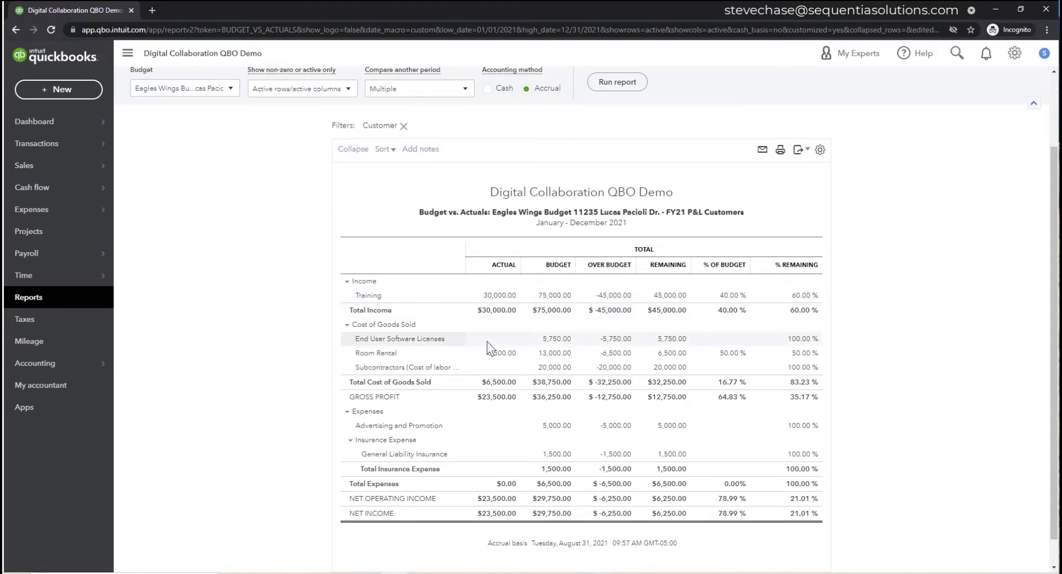
# - Remove the $ Over Budget and % of Budget columns and rerun the report
pyautogui.scroll(3, 487, 341)
pyautogui.click(464, 185)
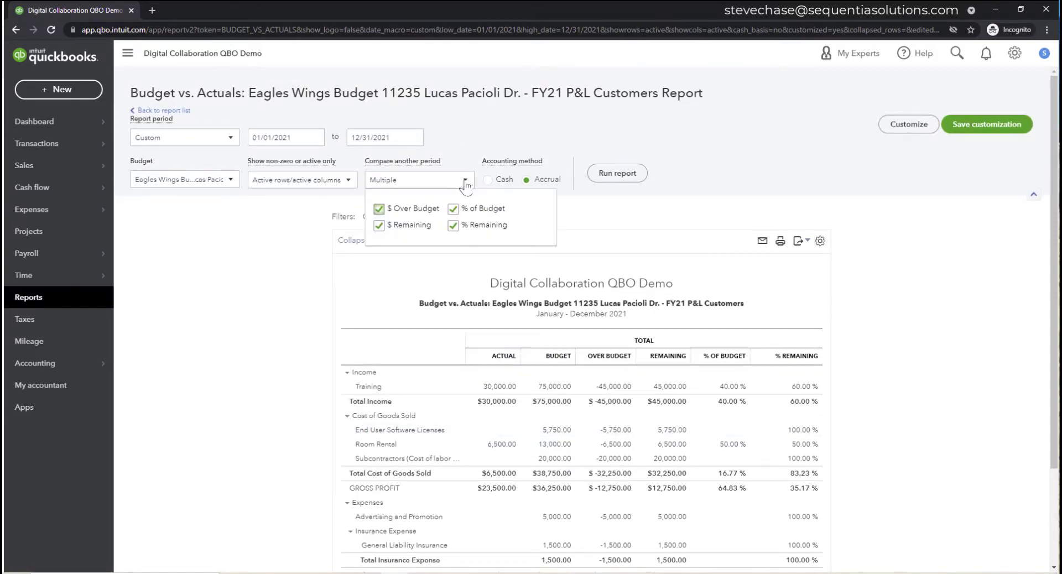
pyautogui.click(380, 210)
pyautogui.click(453, 211)
pyautogui.scroll(-3, 619, 186)
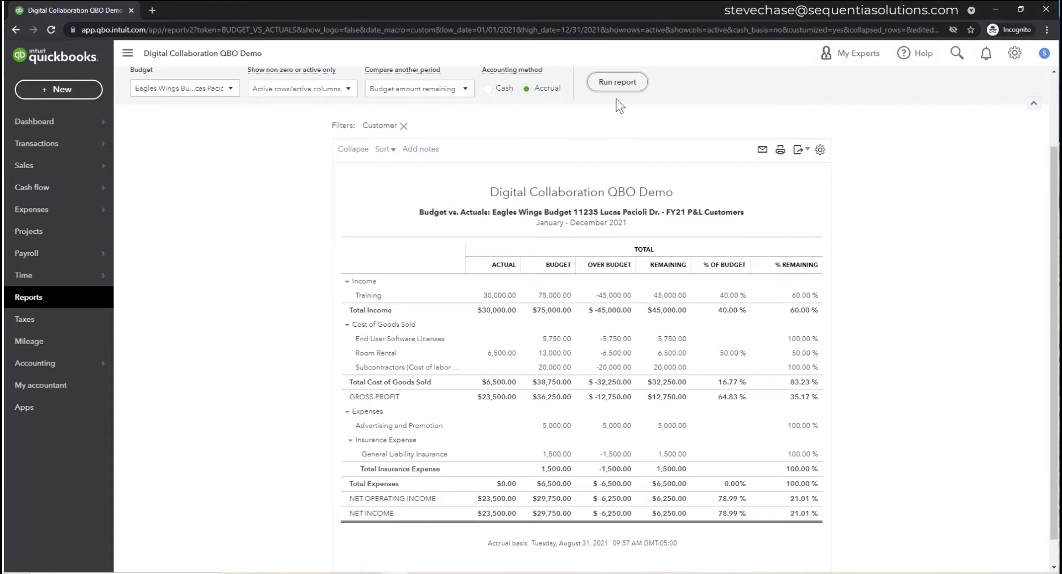
pyautogui.click(617, 82)
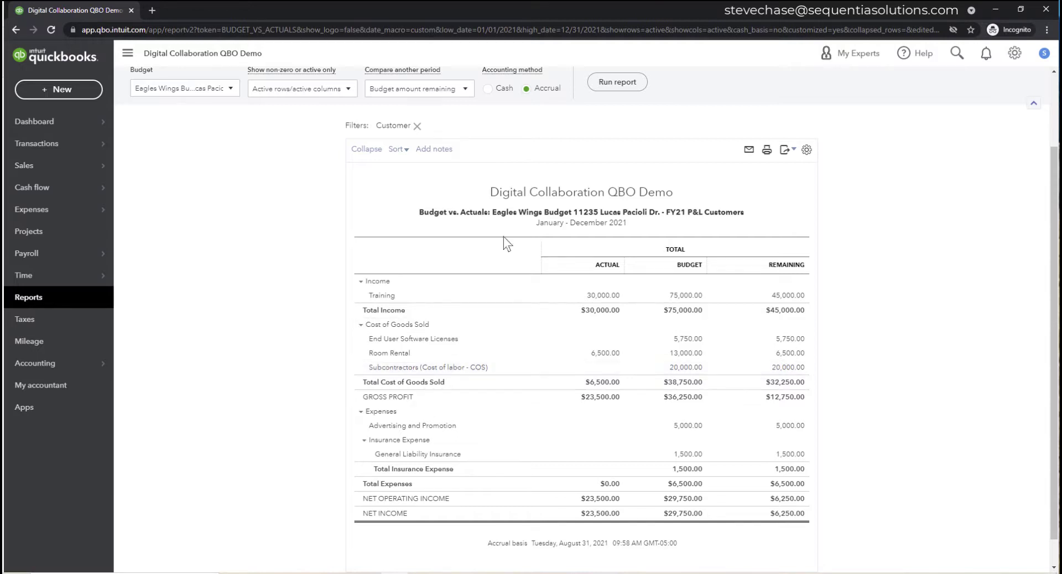
# - Show the company logo and change the report subtitle to 'Budget - Remaining for Eagles Wings'
pyautogui.click(465, 198)
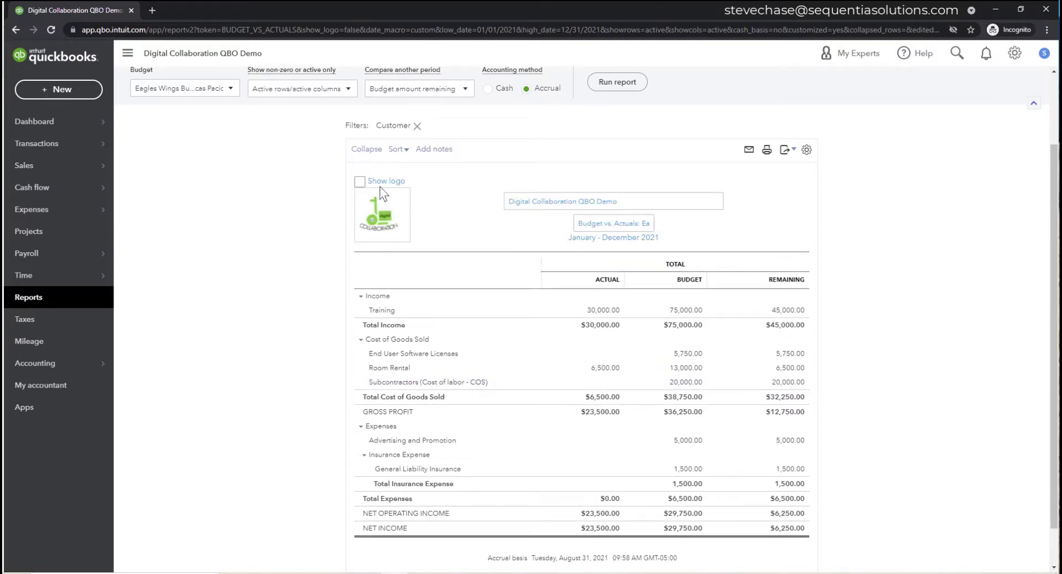
pyautogui.click(847, 217)
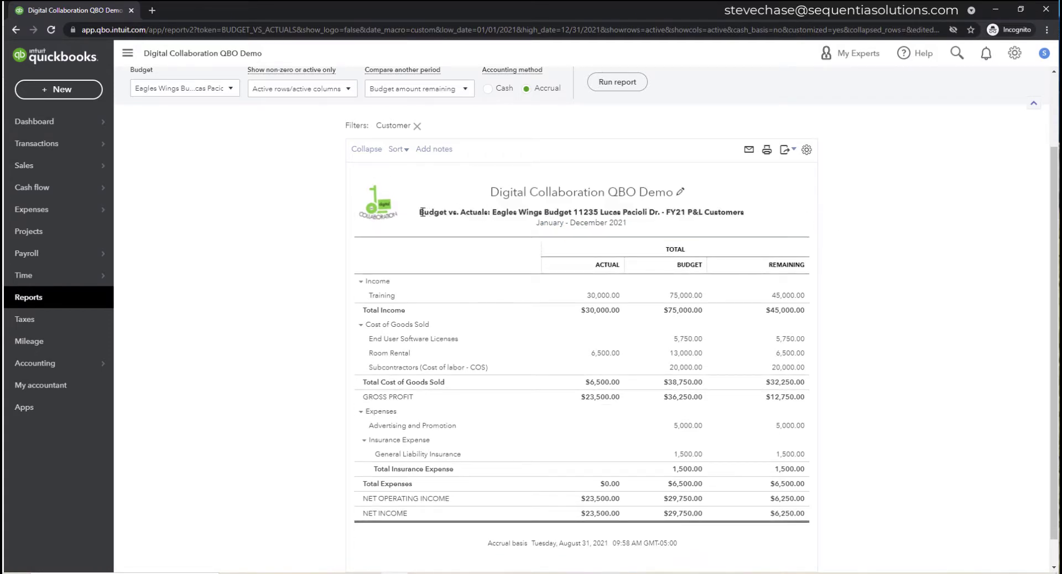
pyautogui.moveTo(420, 211); pyautogui.dragTo(744, 213)
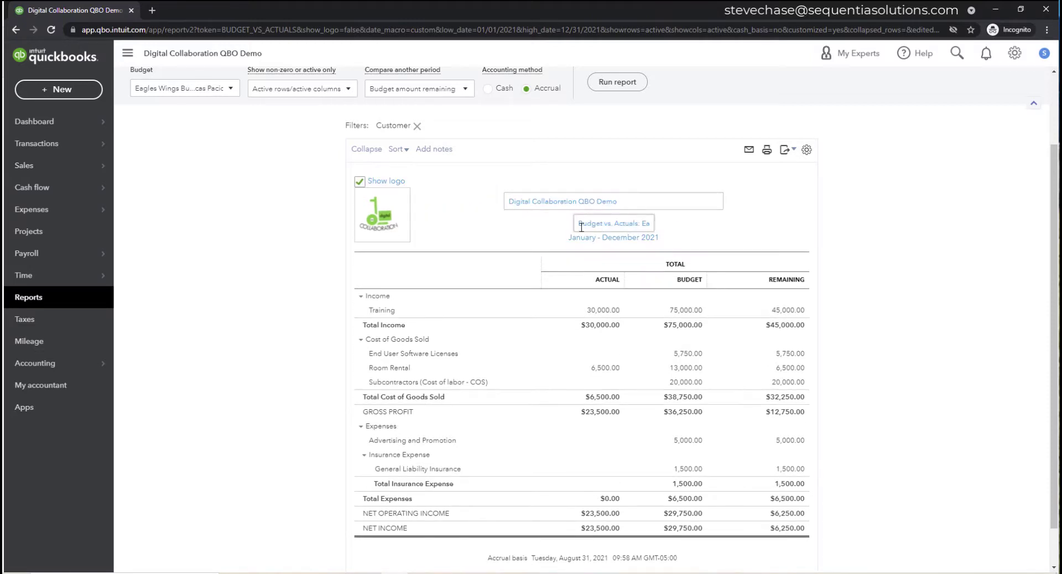
pyautogui.moveTo(581, 225); pyautogui.dragTo(750, 229)
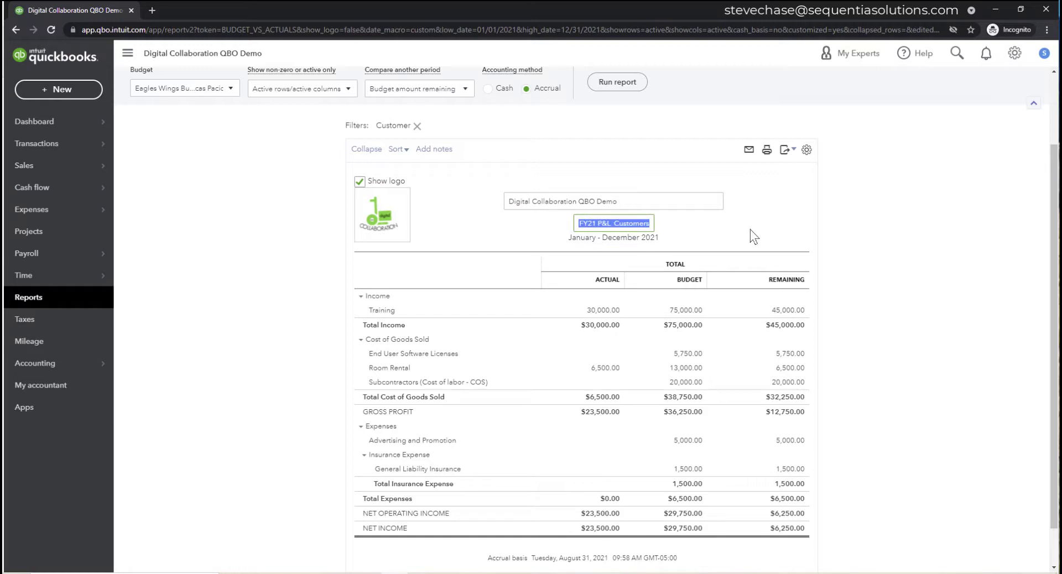
pyautogui.write('Budg')
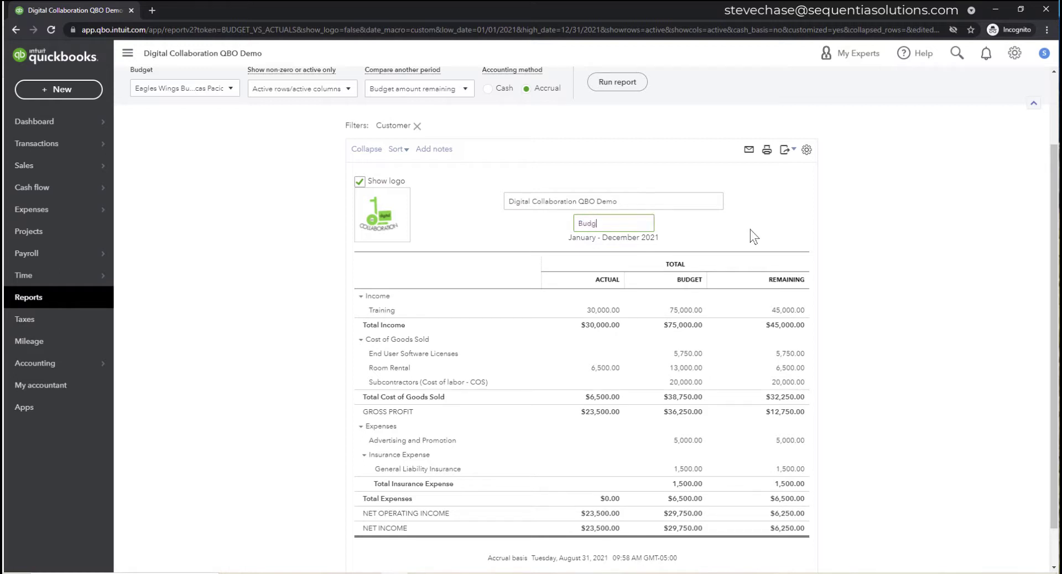
pyautogui.write('et - Remaining')
pyautogui.write(' for Ea')
pyautogui.write('gles Wings')
pyautogui.click(839, 237)
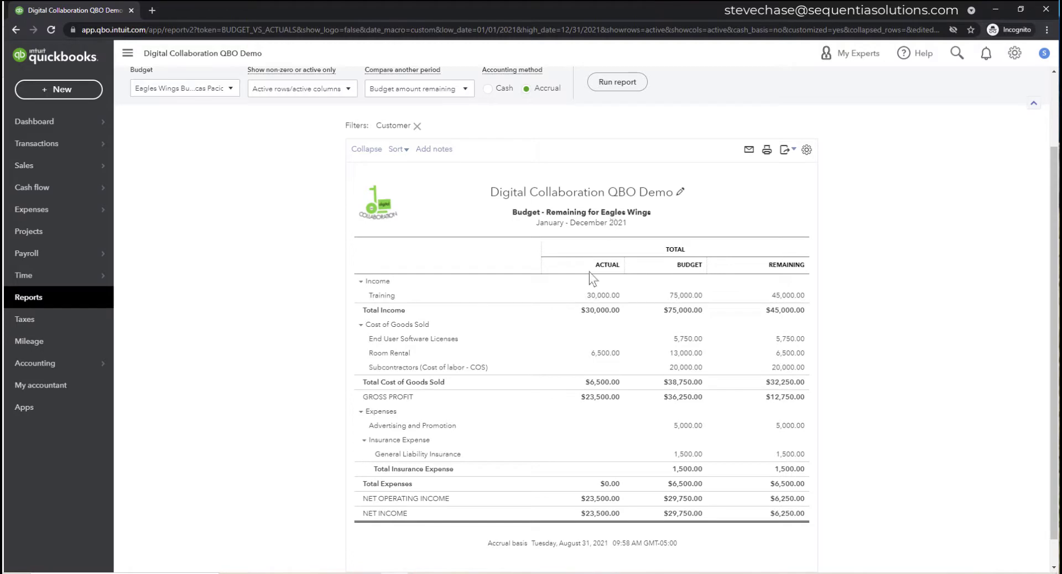
# - Bring up the report customization settings again
pyautogui.scroll(2, 563, 336)
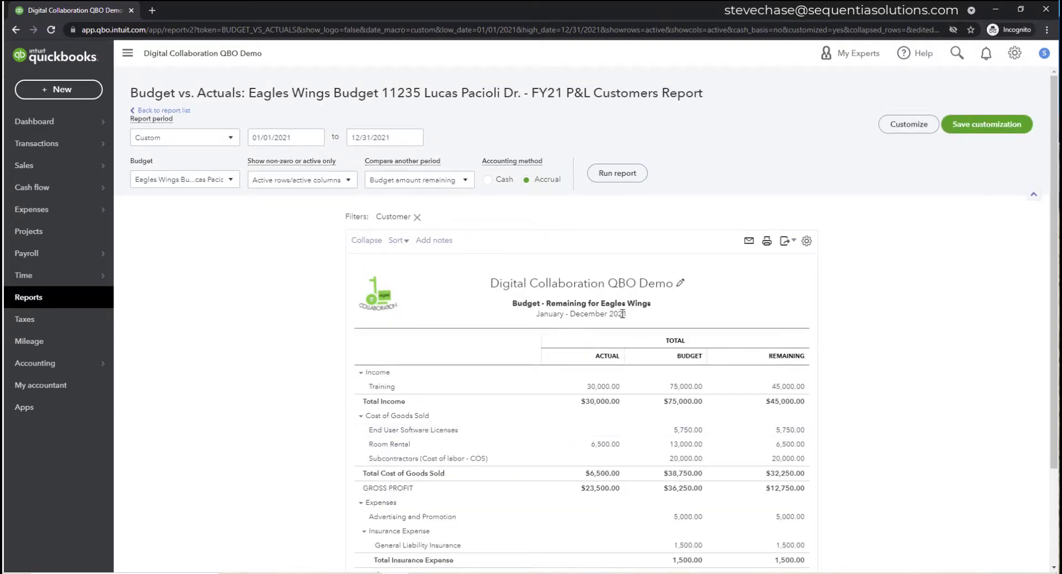
pyautogui.moveTo(625, 313); pyautogui.dragTo(613, 314)
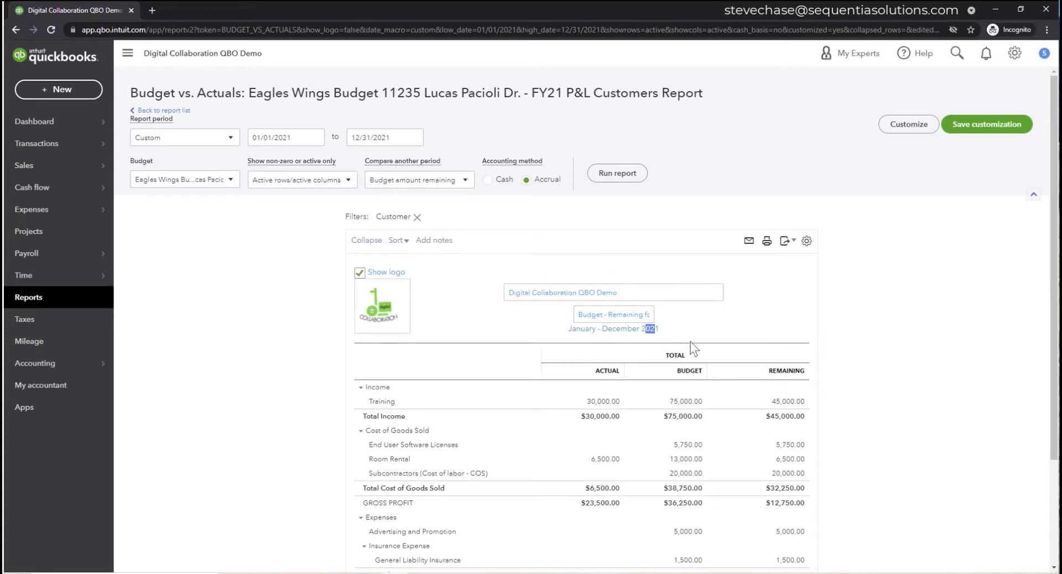
pyautogui.click(893, 125)
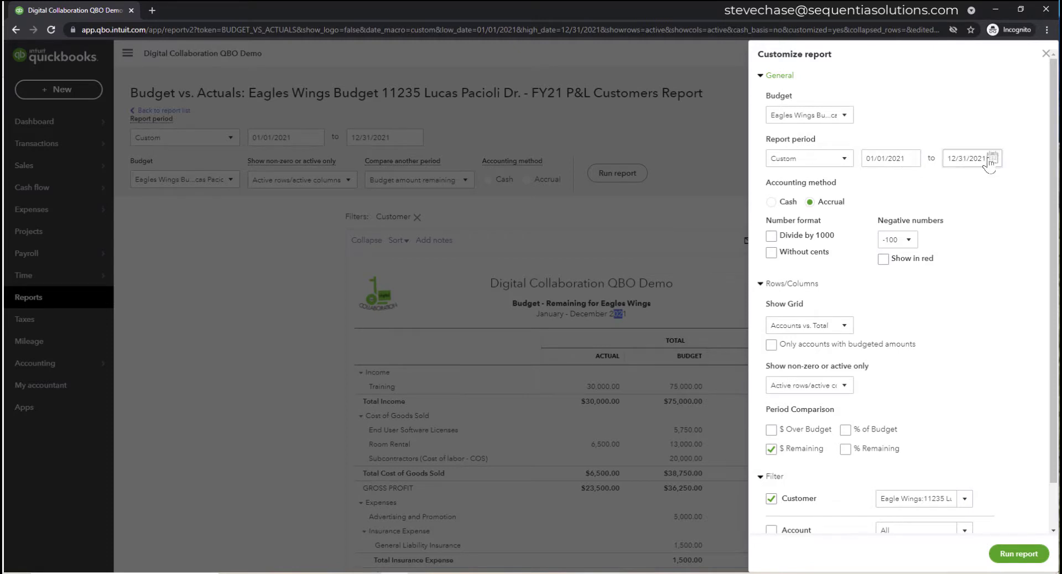
# - Set the report period to All Dates, show amounts without cents, check the header title, and rerun
pyautogui.click(843, 160)
pyautogui.click(828, 181)
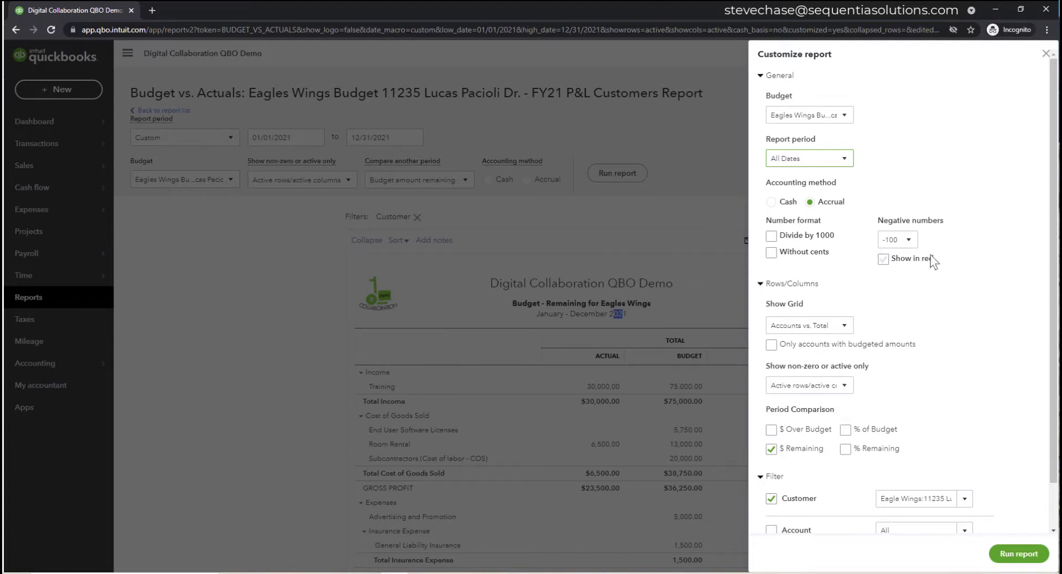
pyautogui.click(771, 253)
pyautogui.scroll(-1, 899, 349)
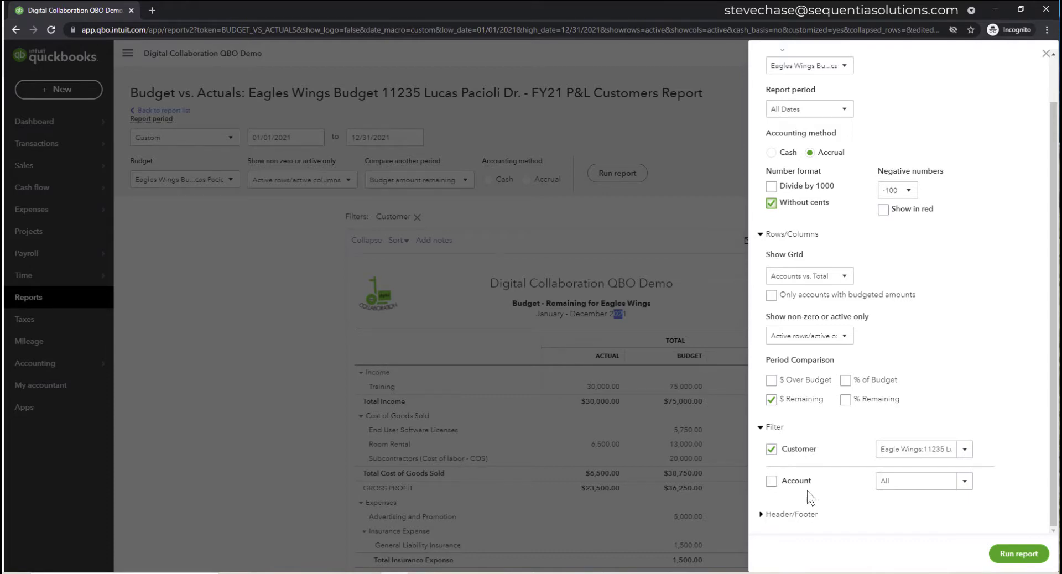
pyautogui.click(790, 514)
pyautogui.scroll(-4, 834, 402)
pyautogui.scroll(-1, 834, 403)
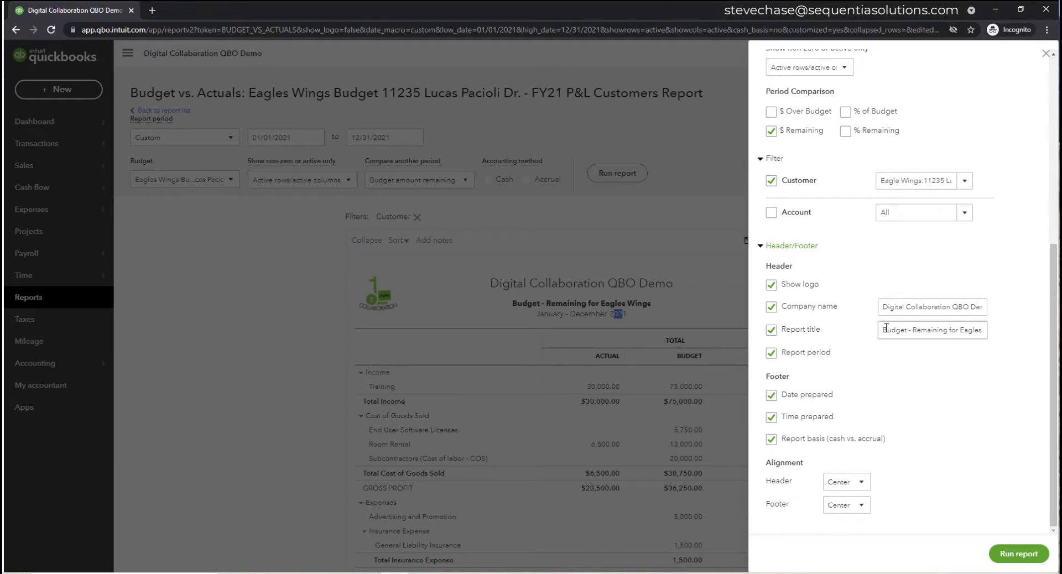
pyautogui.moveTo(883, 331)
pyautogui.mouseDown()
pyautogui.moveTo(985, 335)
pyautogui.moveTo(871, 335)
pyautogui.mouseUp()
pyautogui.click(986, 335)
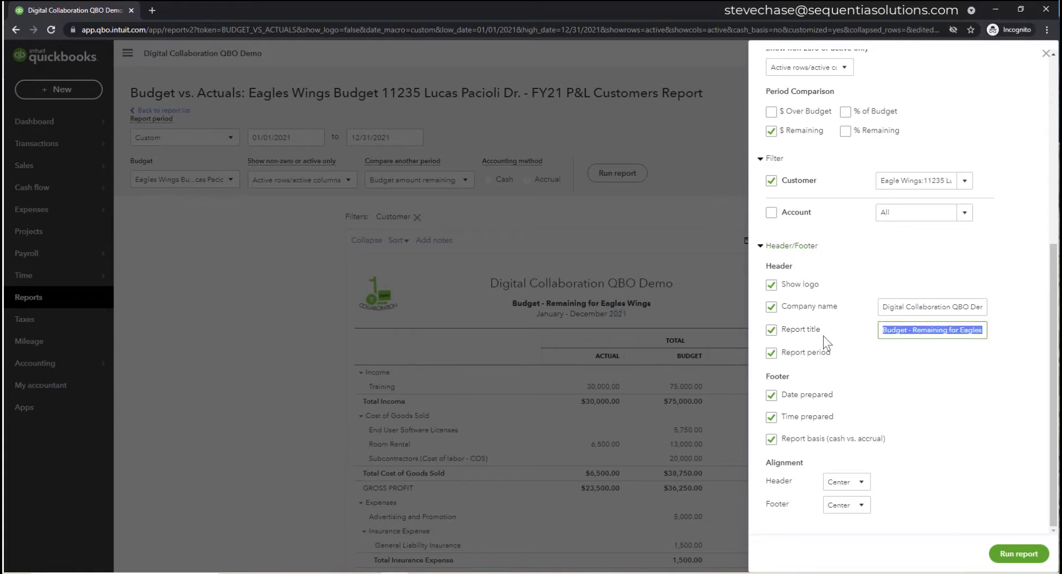
pyautogui.click(1016, 553)
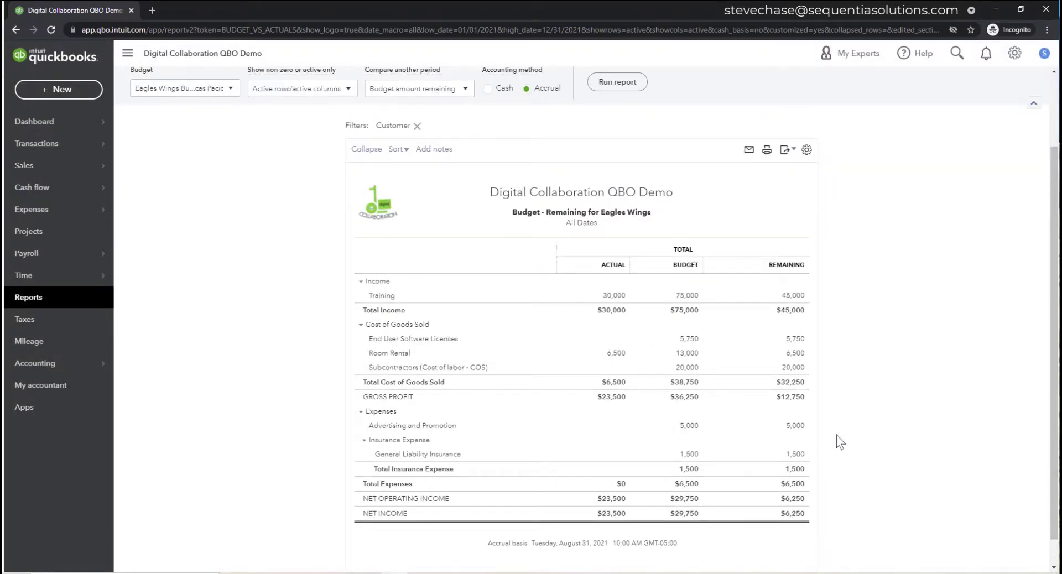
# - Save the customization as 'Budget - Remaining for Eagles Wings' in Digital Collaboration Email Group Auto, shared with All
pyautogui.scroll(2, 836, 435)
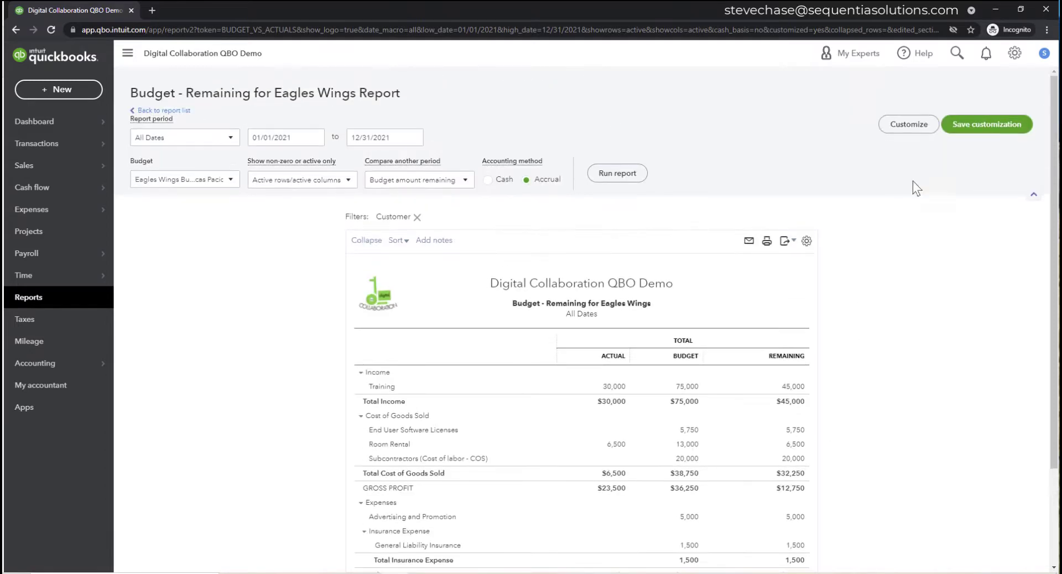
pyautogui.click(959, 125)
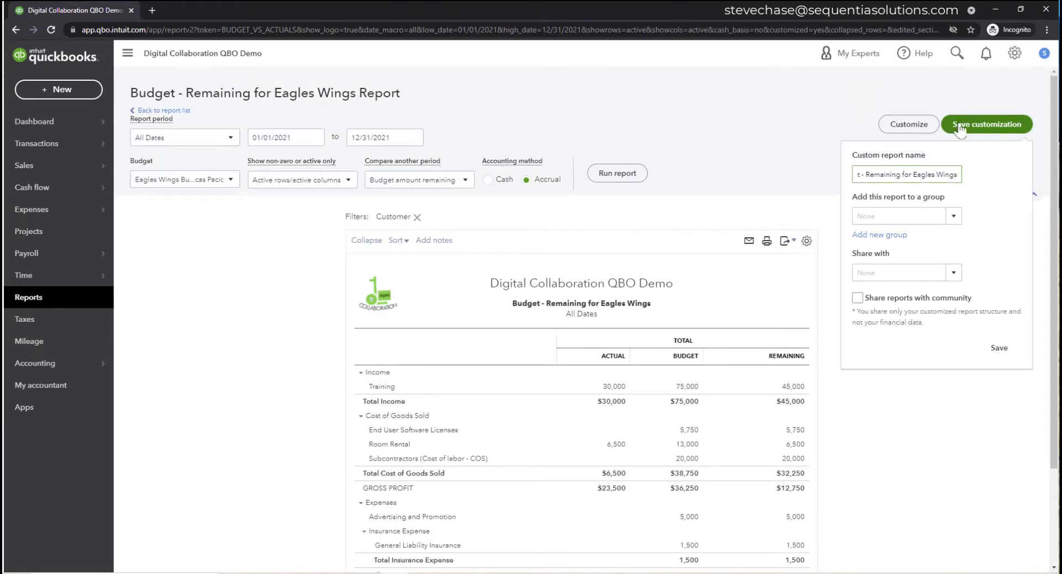
pyautogui.moveTo(956, 175); pyautogui.dragTo(835, 177)
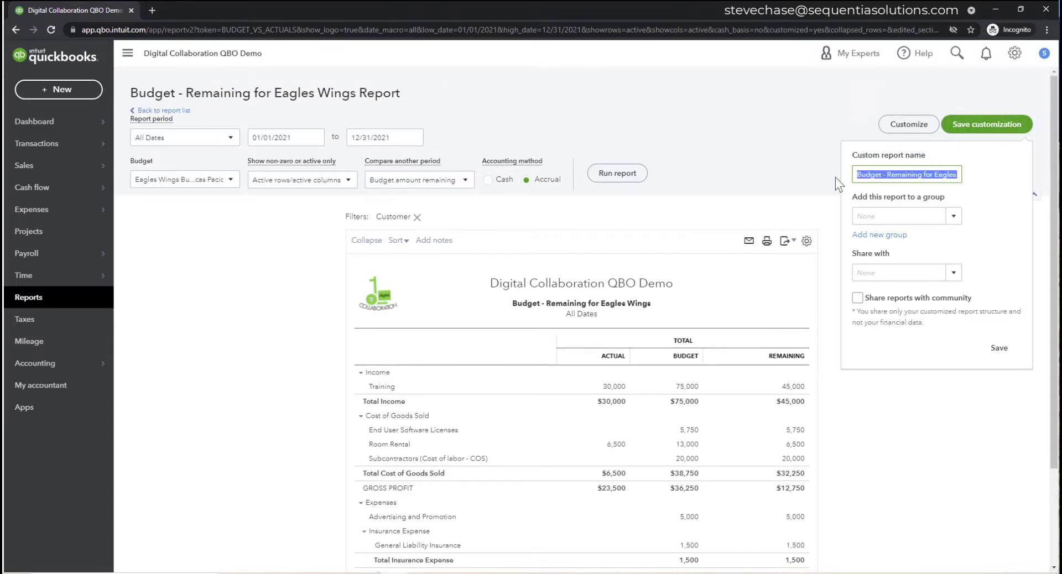
pyautogui.click(883, 174)
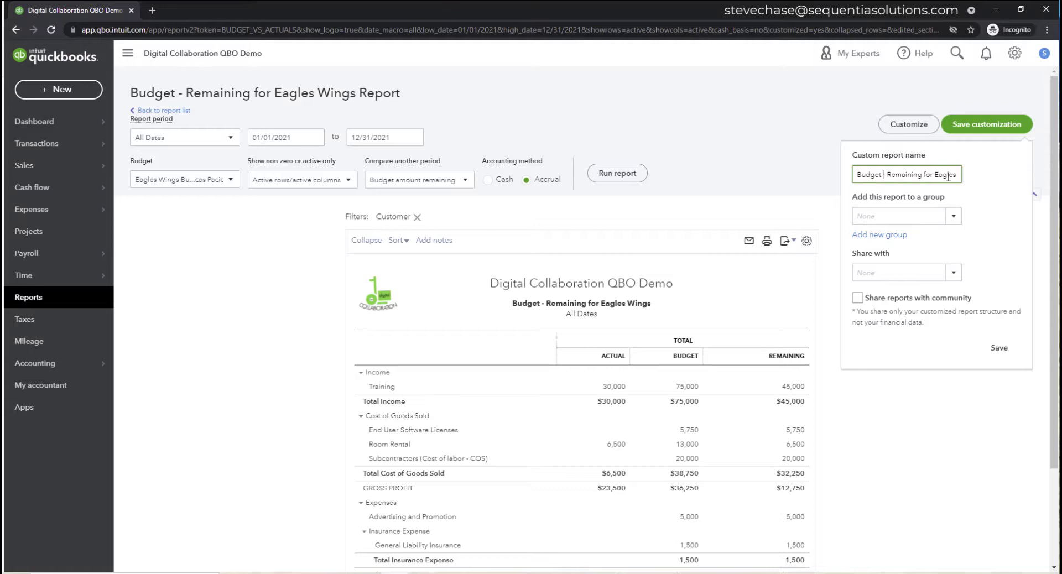
pyautogui.click(952, 217)
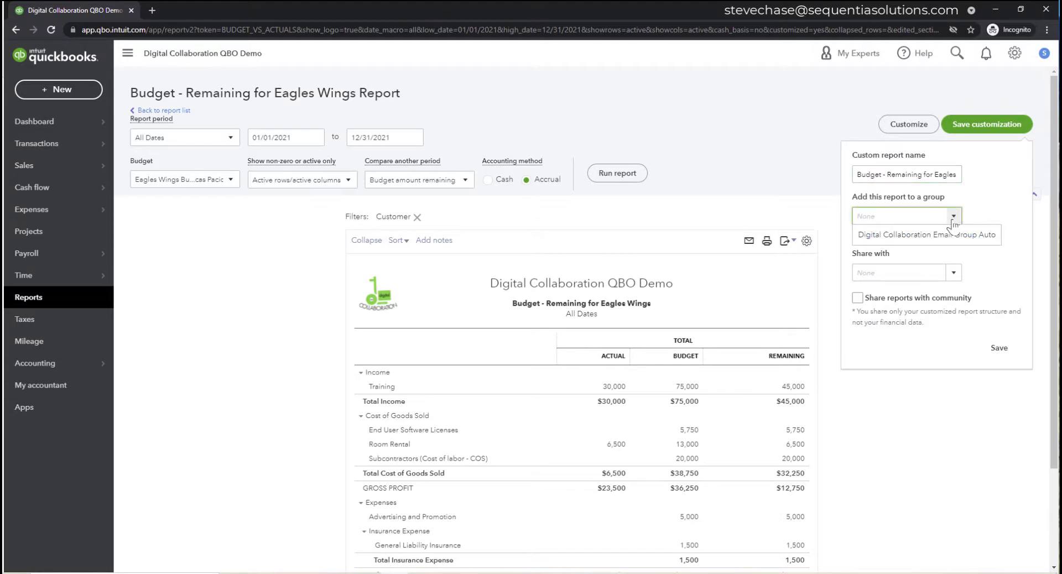
pyautogui.click(951, 229)
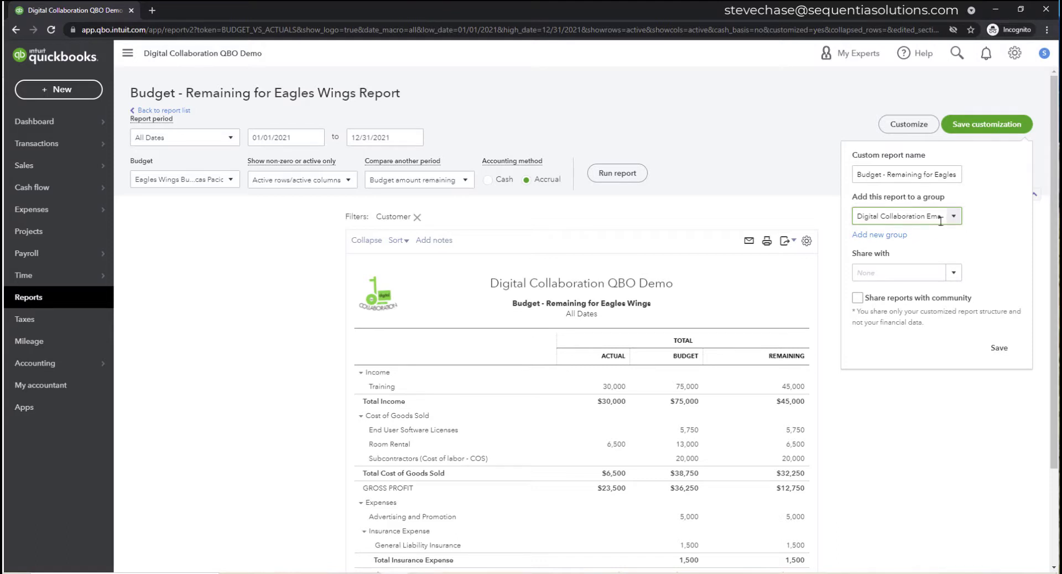
pyautogui.click(953, 273)
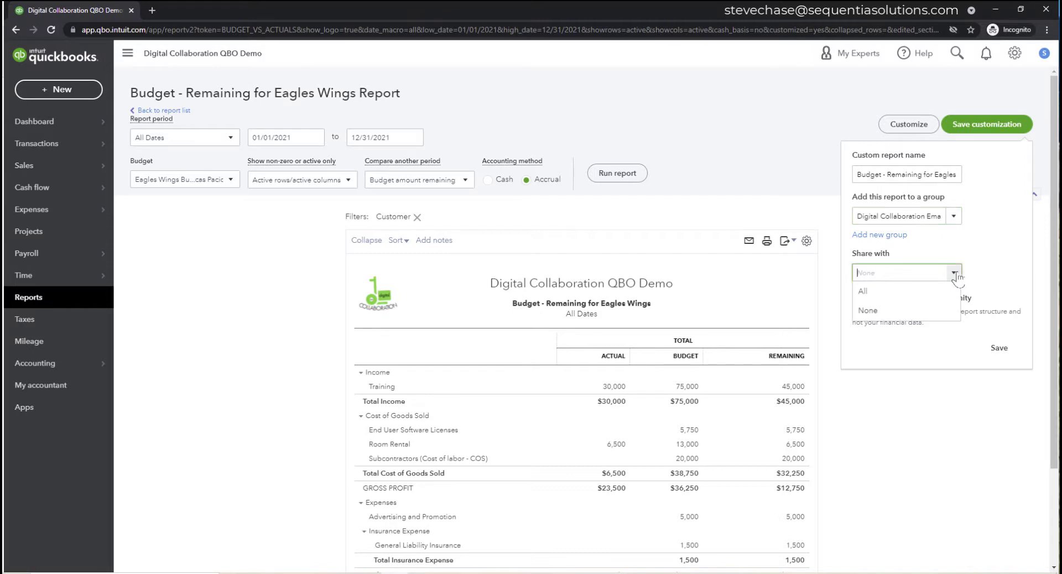
pyautogui.click(917, 292)
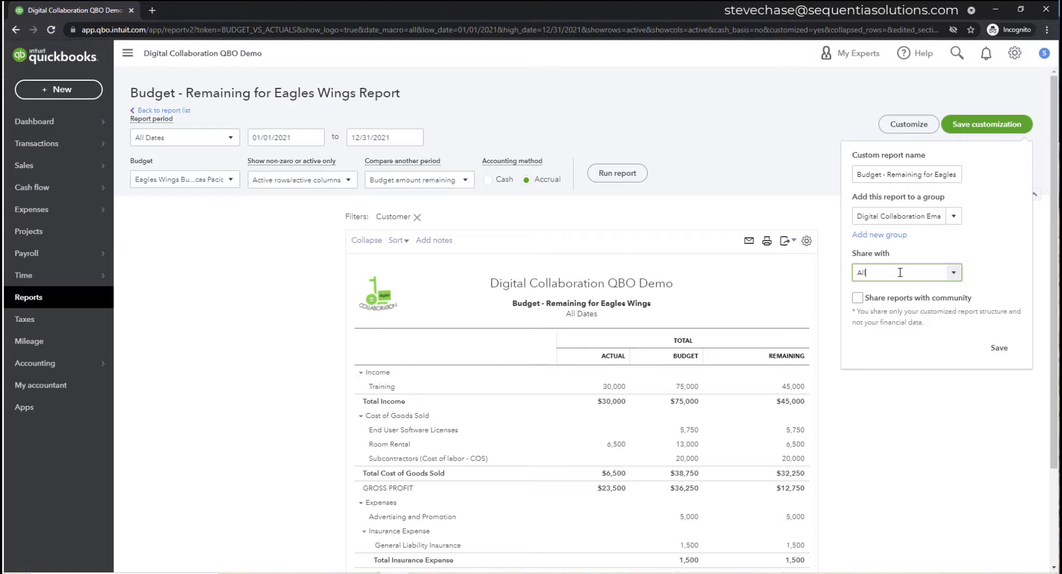
pyautogui.click(1000, 349)
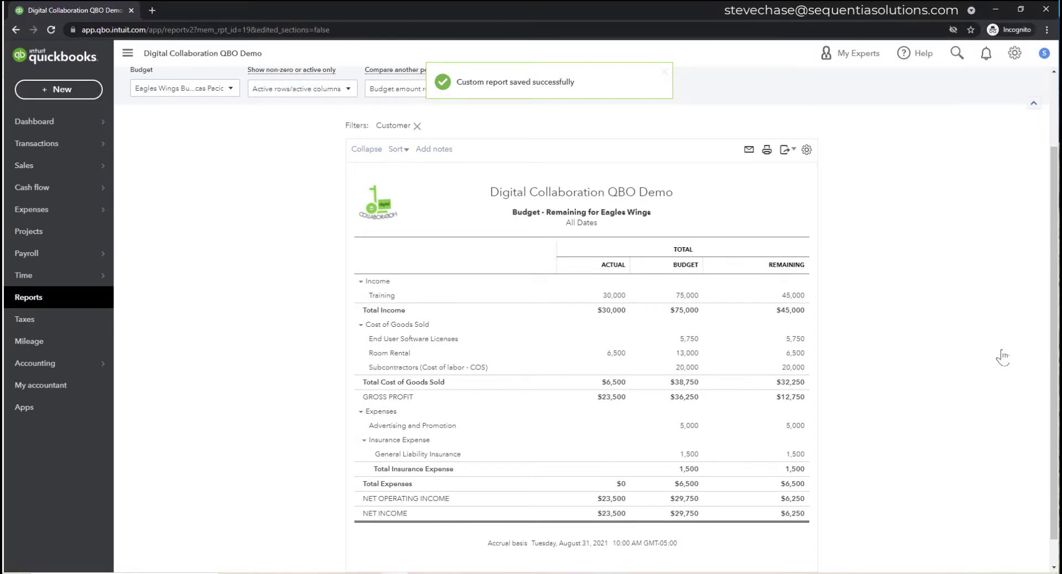
# - Find and open the saved report under Custom reports, then go to the Projects list
pyautogui.click(27, 299)
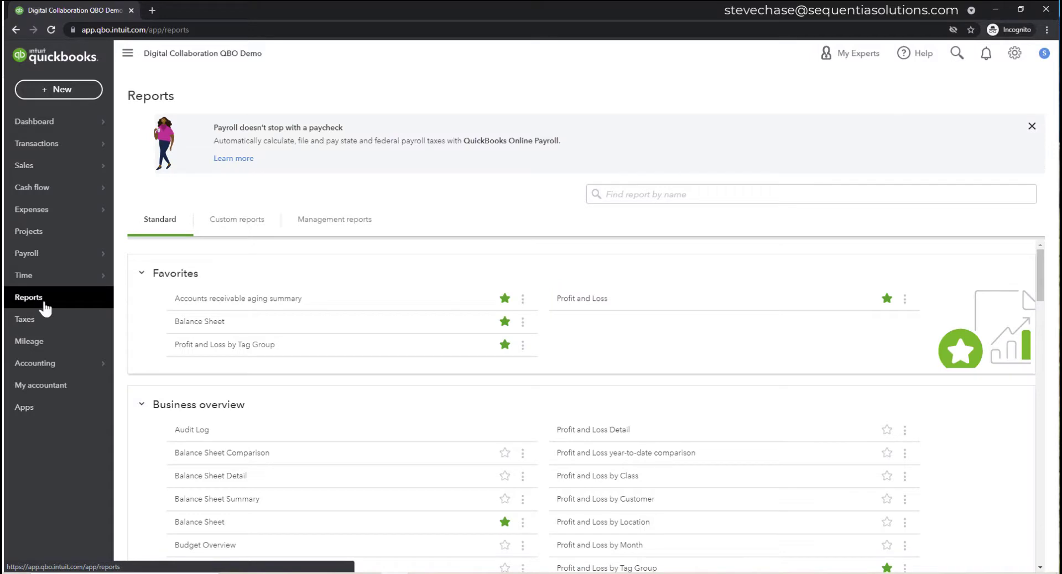
pyautogui.click(230, 224)
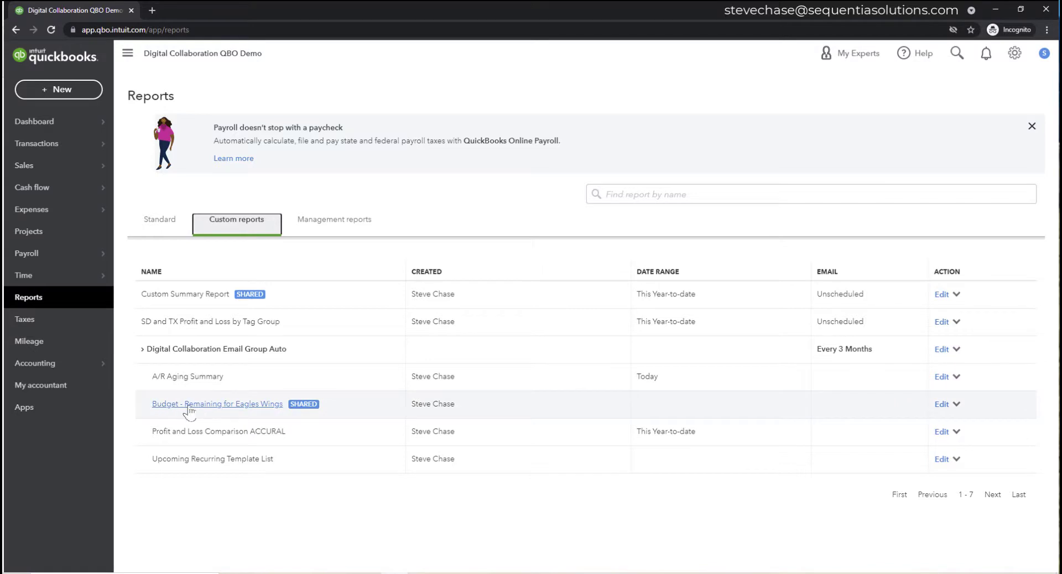
pyautogui.click(242, 404)
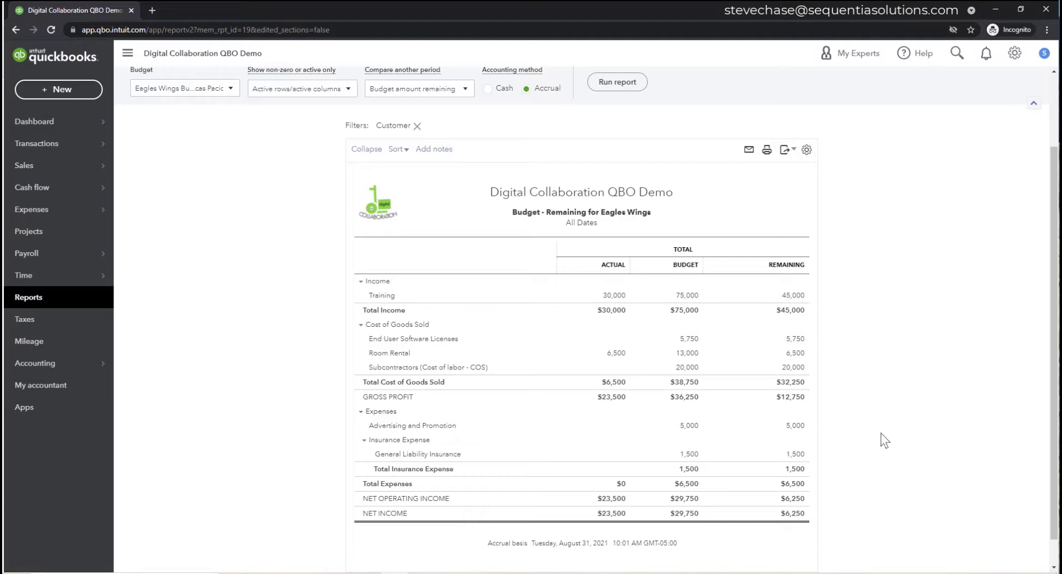
pyautogui.click(22, 232)
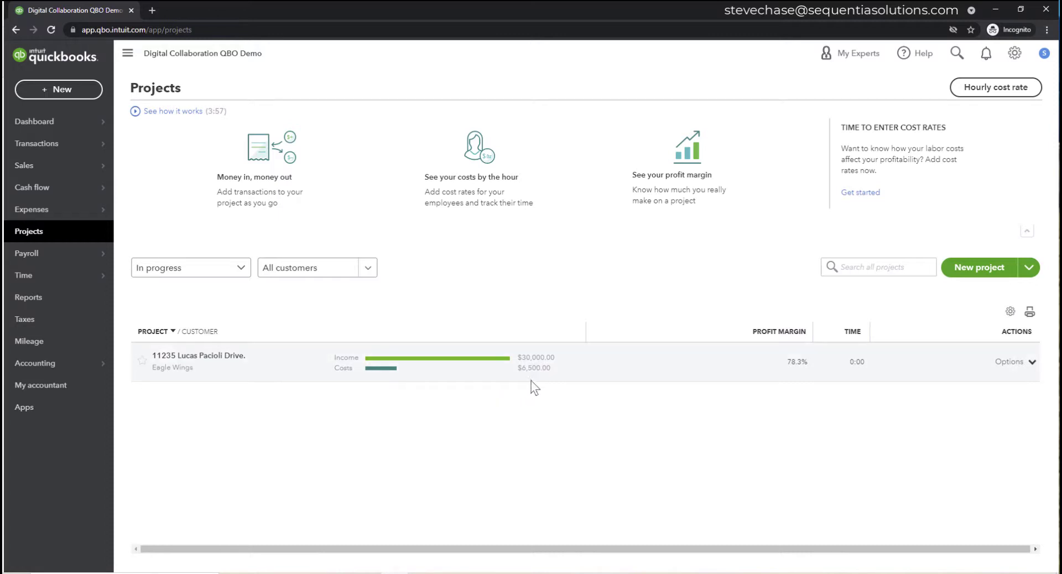
# - Open the 11235 Lucas Pacioli Drive project and start a new expense from Add to project
pyautogui.moveTo(552, 370)
pyautogui.mouseDown()
pyautogui.moveTo(519, 369)
pyautogui.moveTo(547, 369)
pyautogui.mouseUp()
pyautogui.click(547, 369)
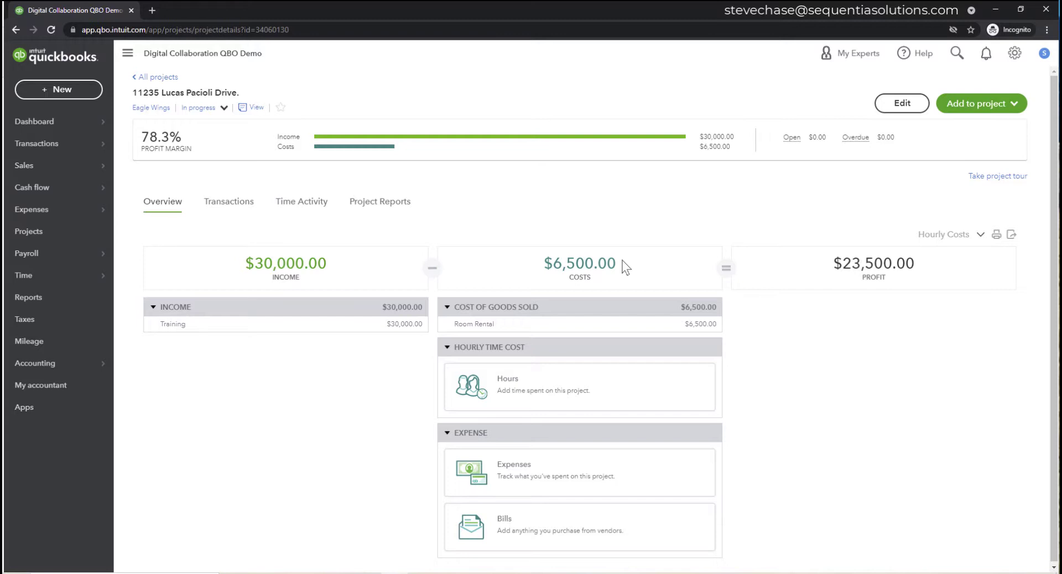
pyautogui.click(977, 105)
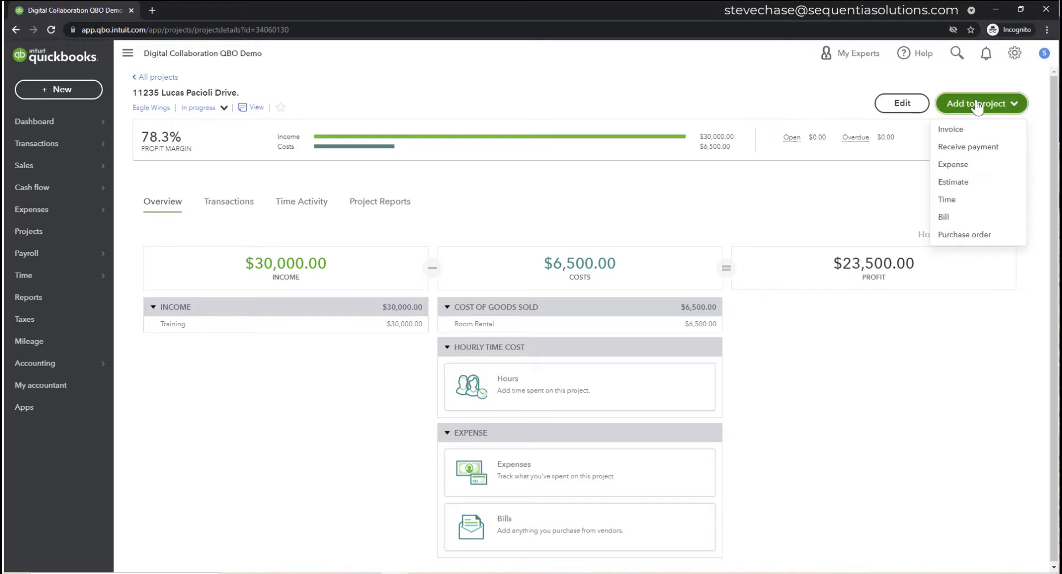
pyautogui.click(979, 167)
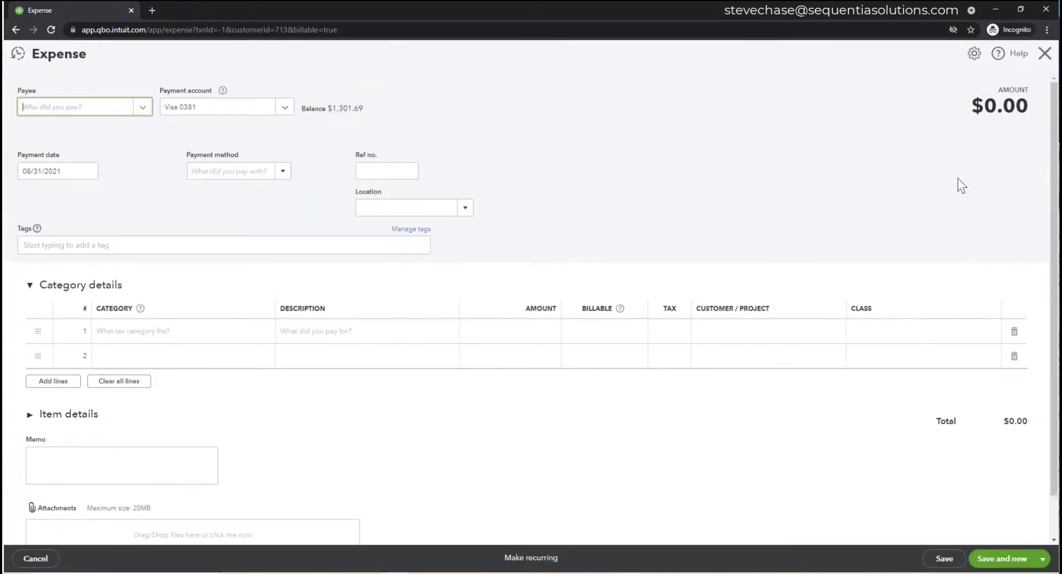
# - Enter a $1,500 General Liability Insurance expense line with Hiscox as the payee
pyautogui.click(147, 339)
pyautogui.write('gen')
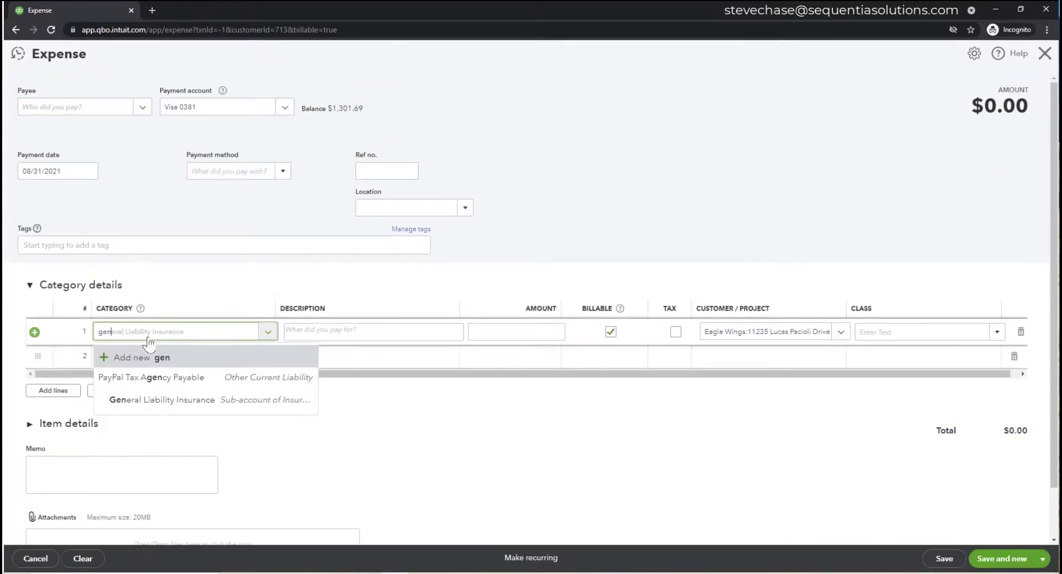
pyautogui.click(160, 399)
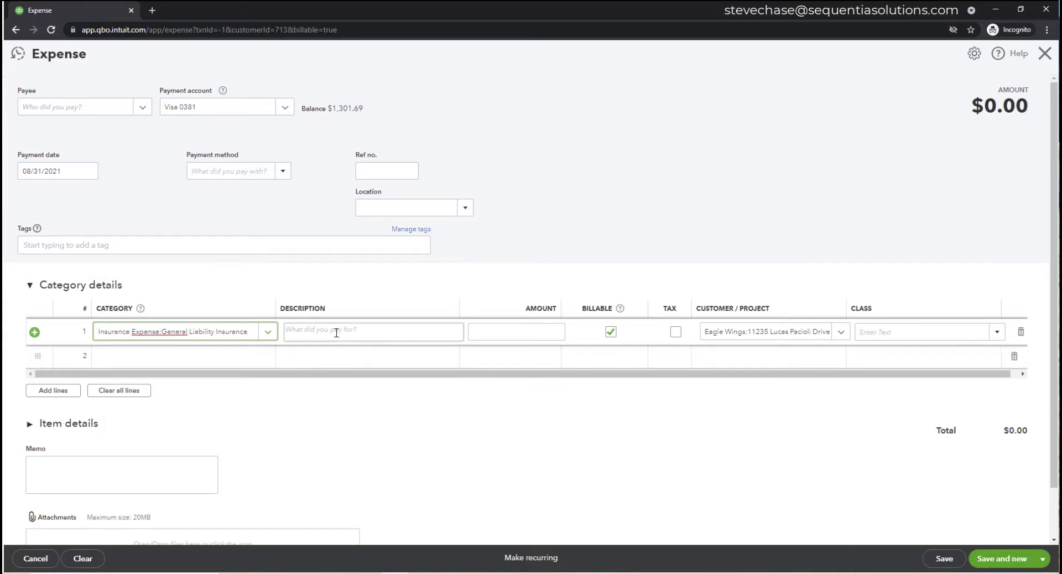
pyautogui.click(497, 337)
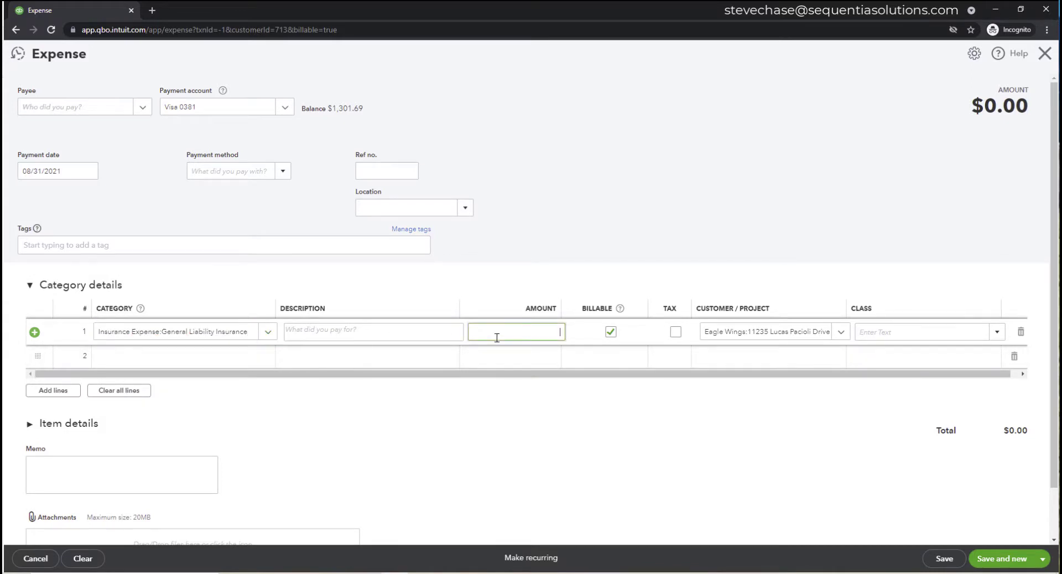
pyautogui.write('1500')
pyautogui.click(574, 232)
pyautogui.click(105, 108)
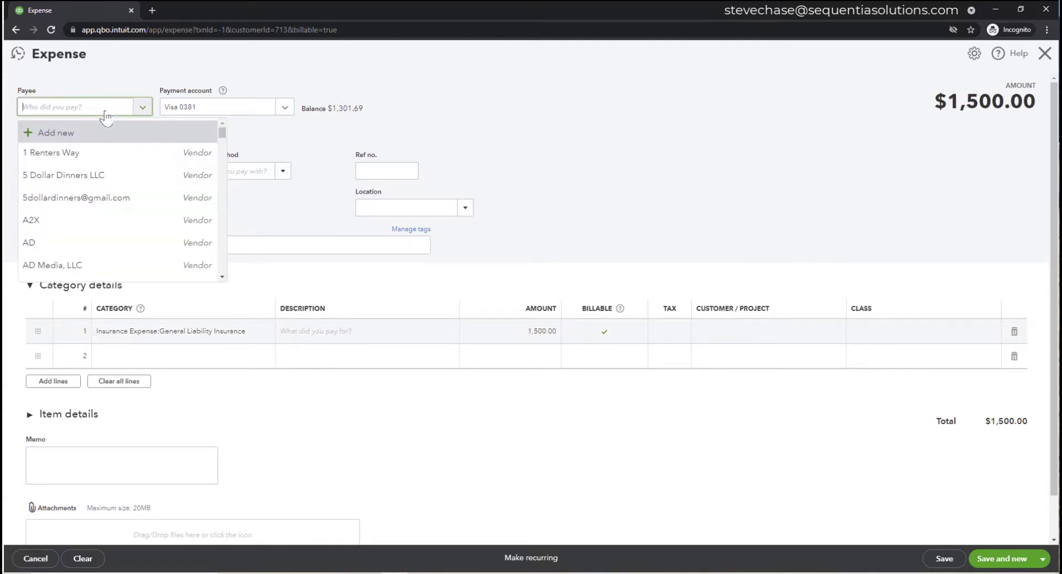
pyautogui.write('His')
pyautogui.press('Tab')
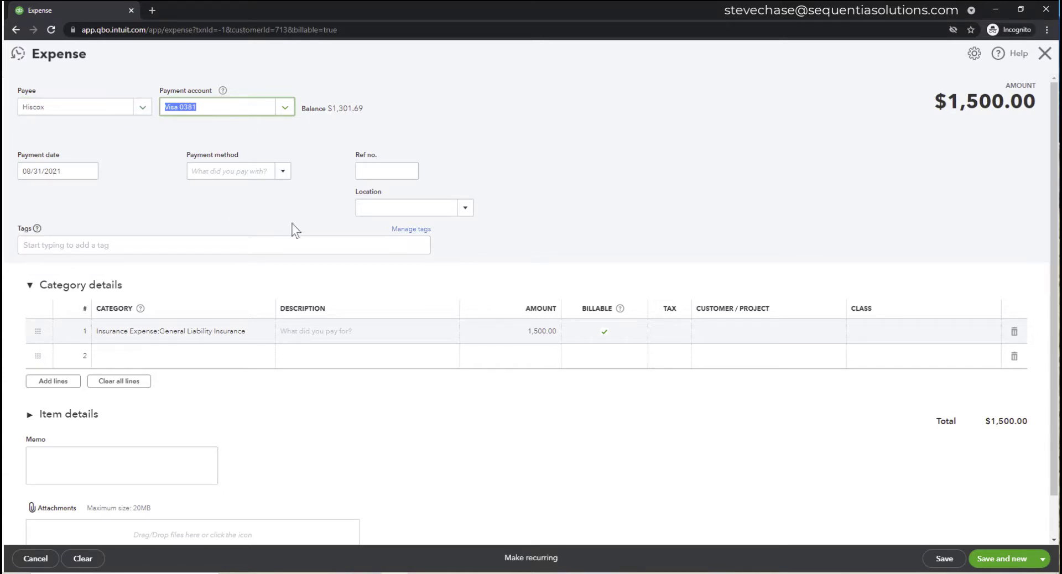
# - Make the line billable, save the expense, and return to the project overview
pyautogui.click(942, 559)
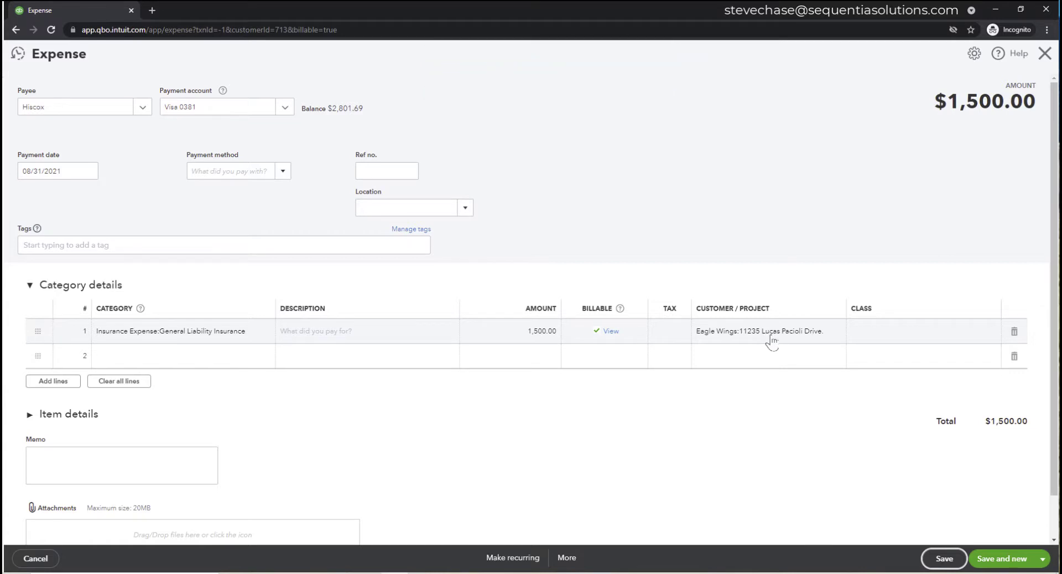
pyautogui.click(597, 338)
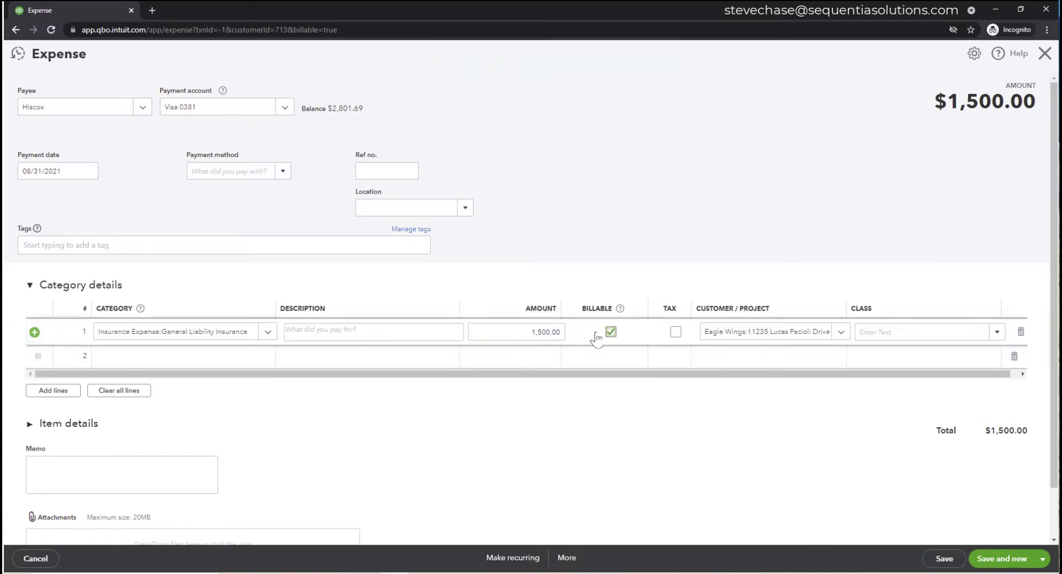
pyautogui.click(610, 332)
pyautogui.click(944, 558)
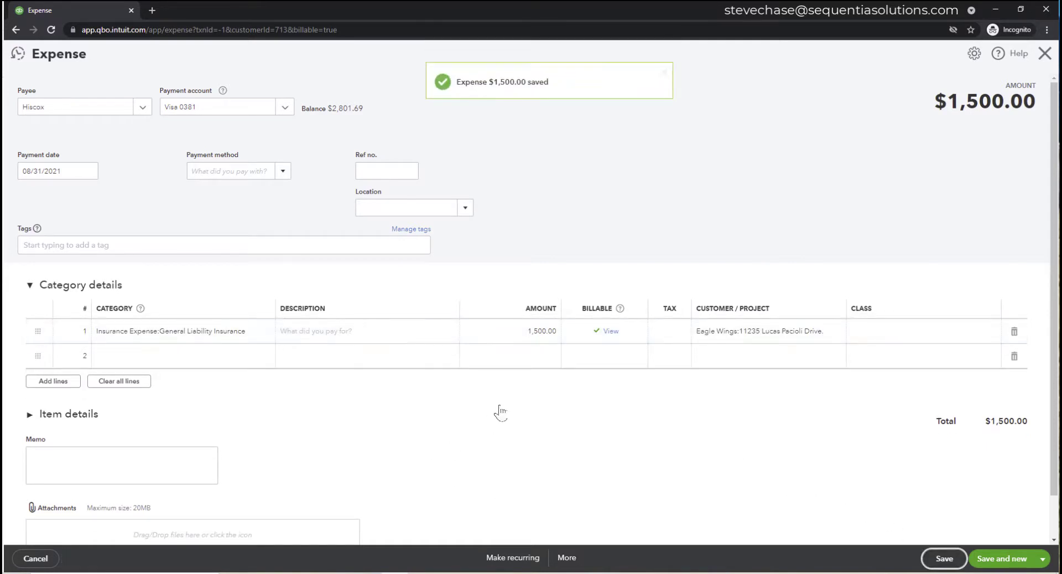
pyautogui.click(1044, 55)
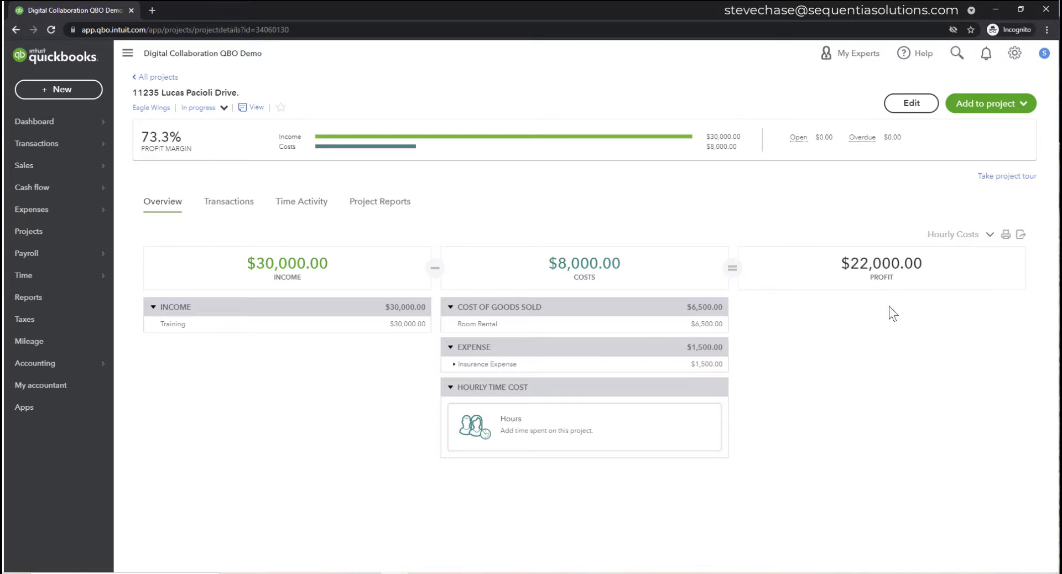
# - Open the Reports page showing the Custom reports list
pyautogui.click(31, 301)
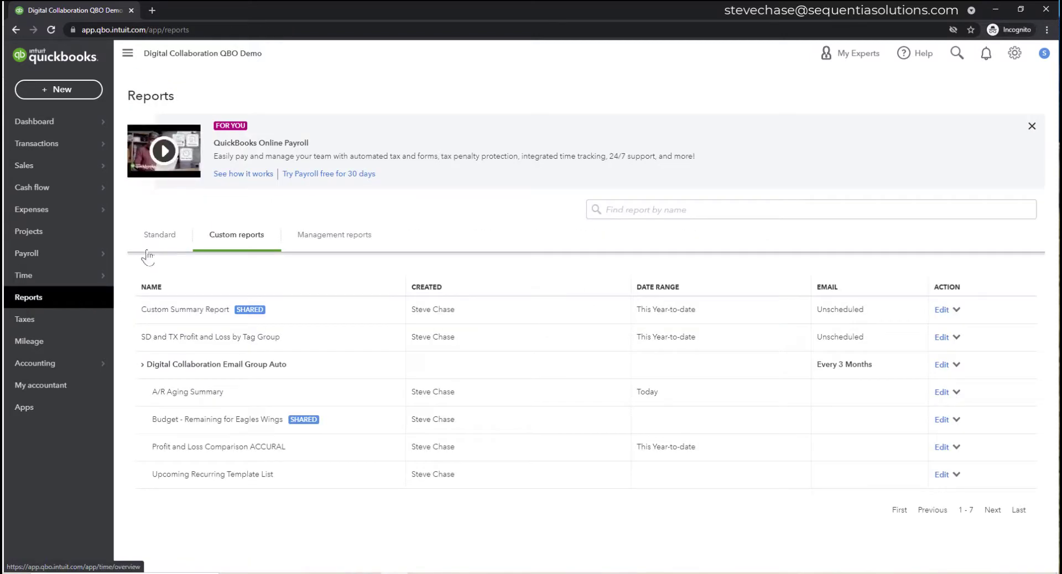
# - Search Standard reports for 'estim' and open Estimates & Progress Invoicing Summary by Customer
pyautogui.click(166, 241)
pyautogui.click(638, 214)
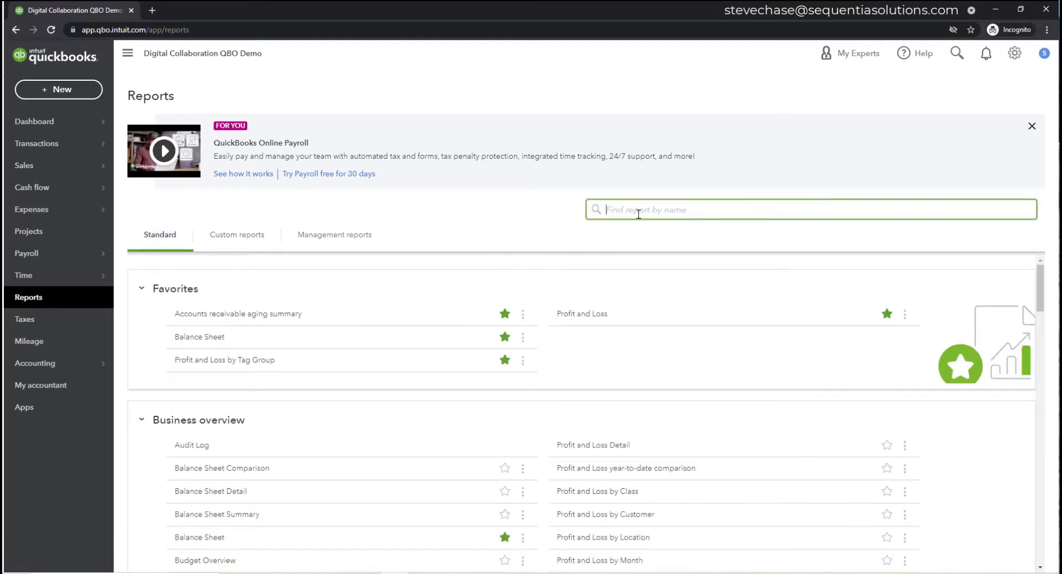
pyautogui.write('estim')
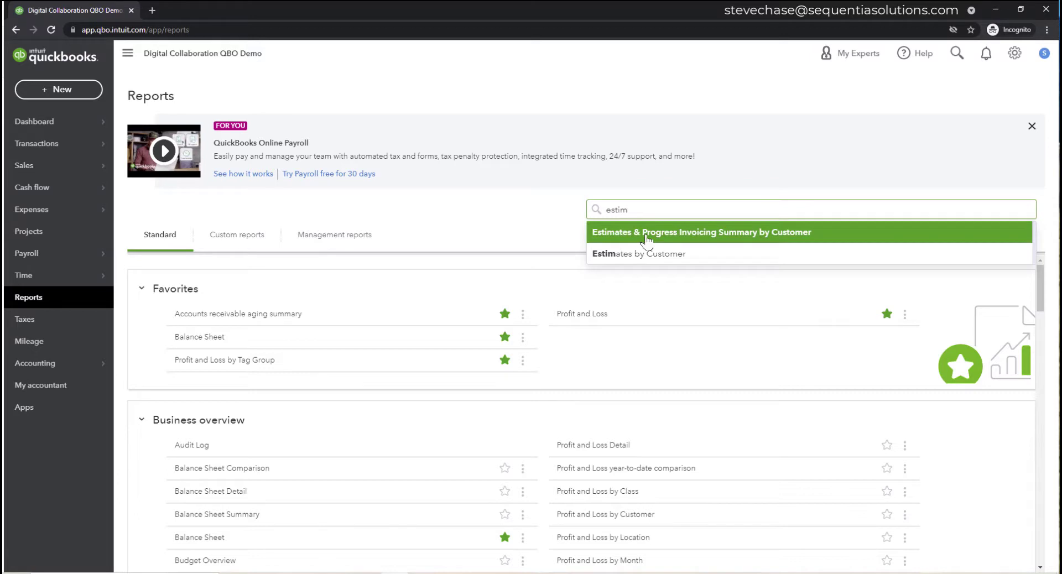
pyautogui.click(646, 233)
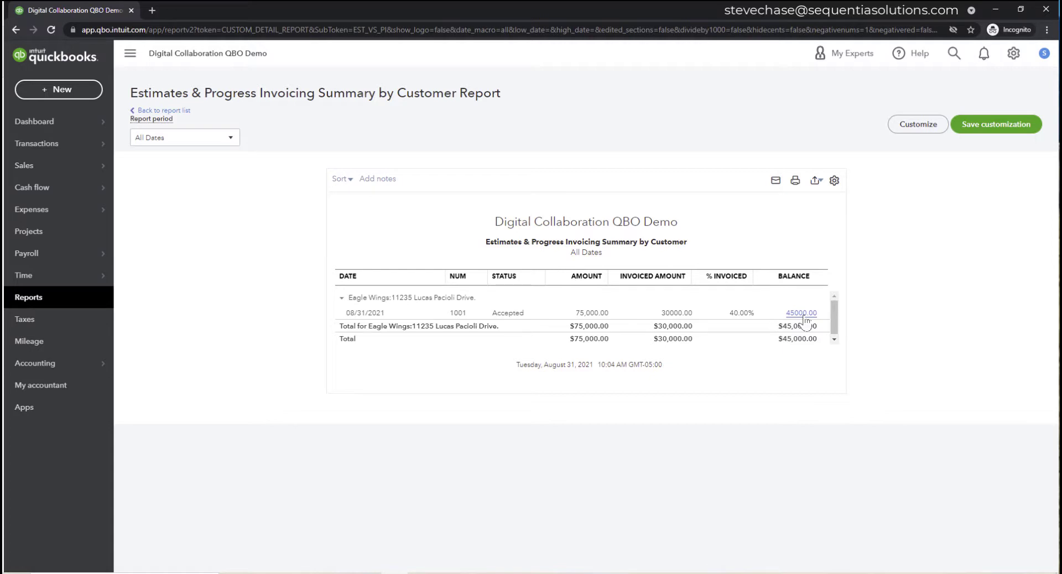
# - Create an invoice from estimate 1001 for 40% of each line
pyautogui.click(518, 319)
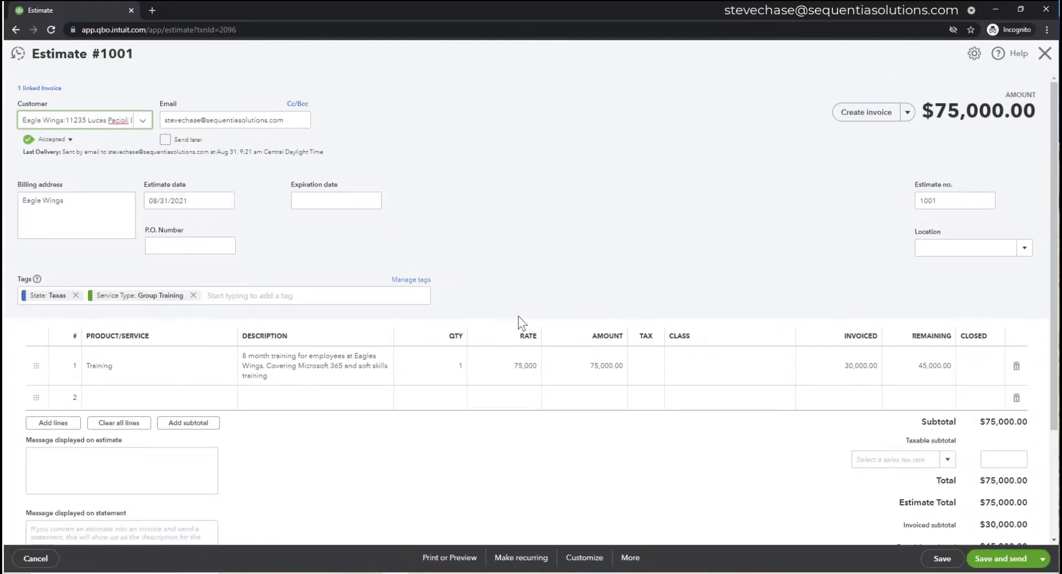
pyautogui.click(869, 112)
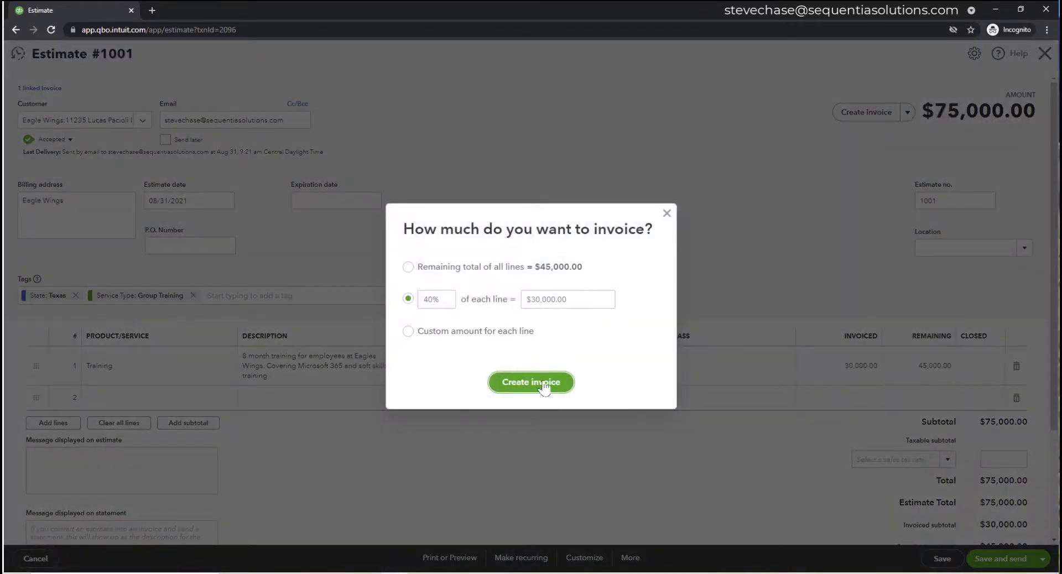
pyautogui.click(422, 299)
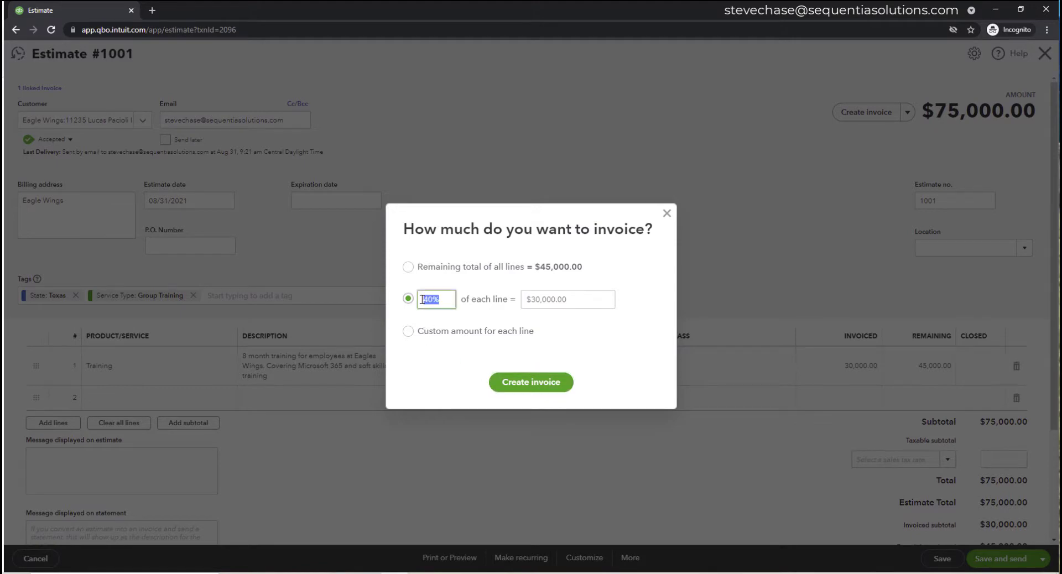
pyautogui.click(520, 383)
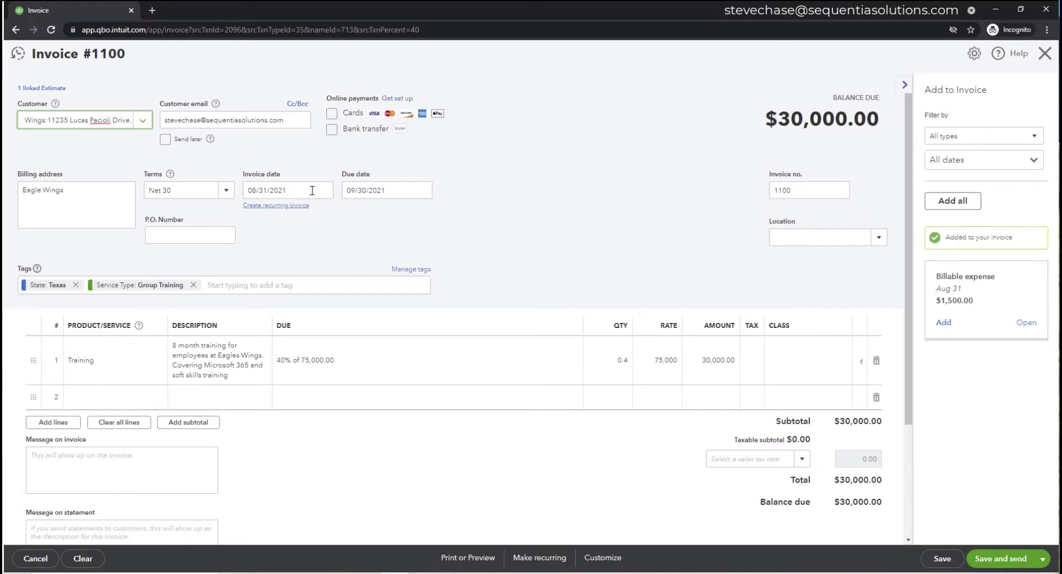
# - Date invoice 1100 1/5/2022, save it, and close it
pyautogui.click(323, 190)
pyautogui.click(346, 219)
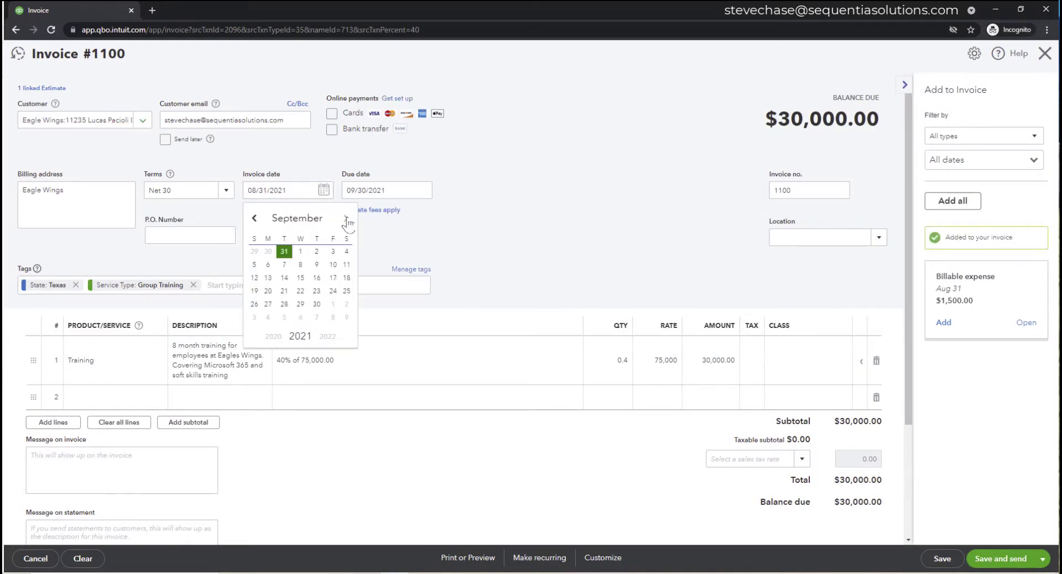
pyautogui.click(346, 219)
pyautogui.click(346, 219)
pyautogui.click(346, 219)
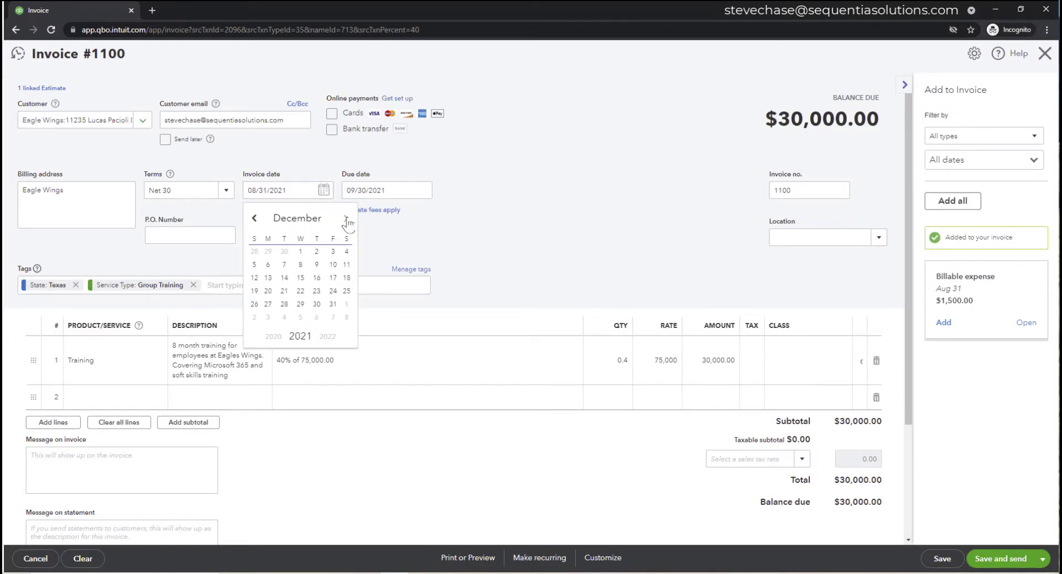
pyautogui.click(255, 219)
pyautogui.click(346, 219)
pyautogui.click(328, 337)
pyautogui.moveTo(302, 190); pyautogui.dragTo(254, 202)
pyautogui.write('1/5/2022')
pyautogui.click(502, 187)
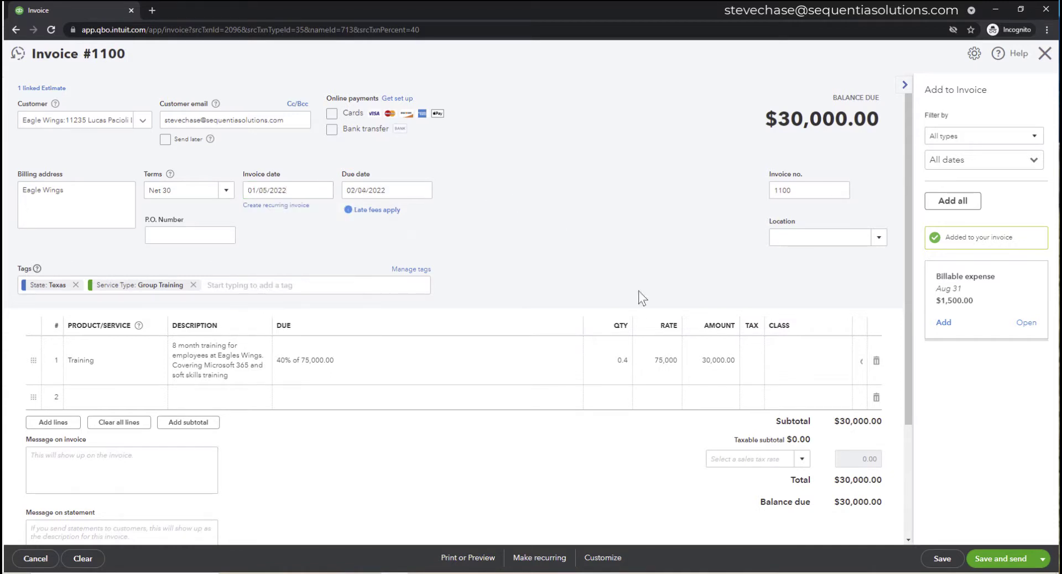
pyautogui.click(942, 558)
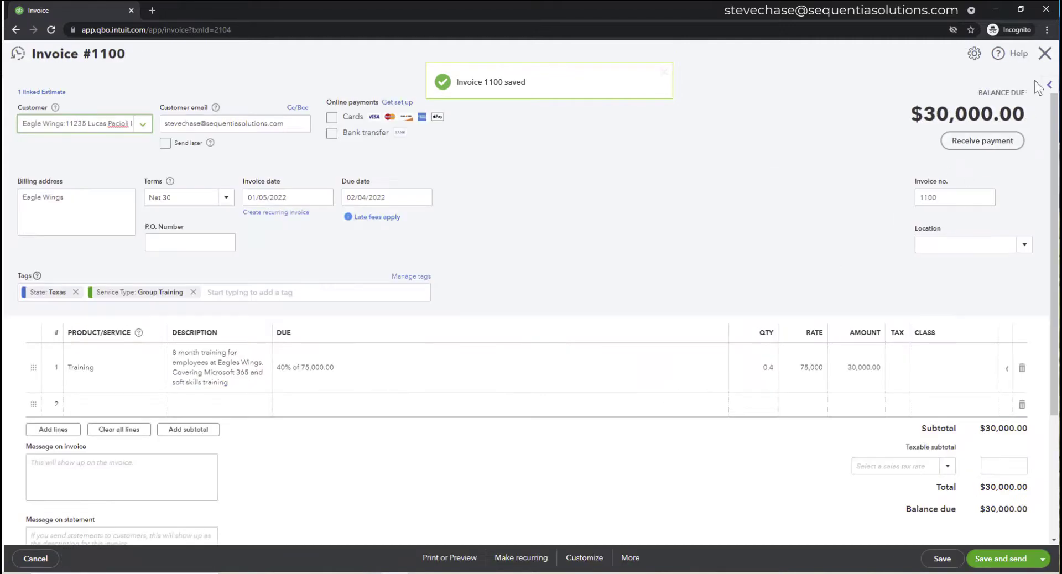
pyautogui.click(1045, 53)
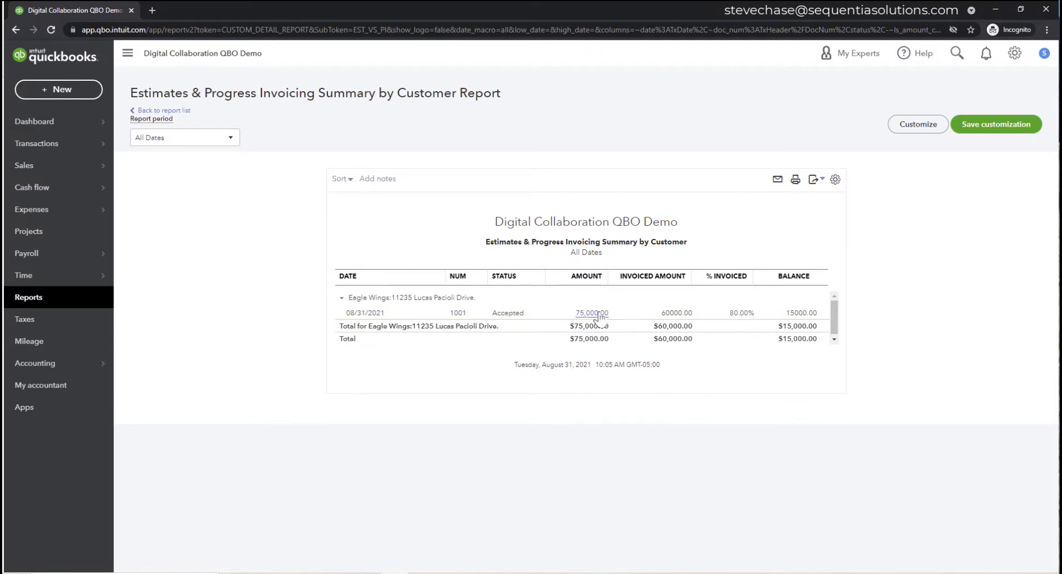
# - Search the reports list for 'purchase' and open the Open Purchase Order List report
pyautogui.click(68, 302)
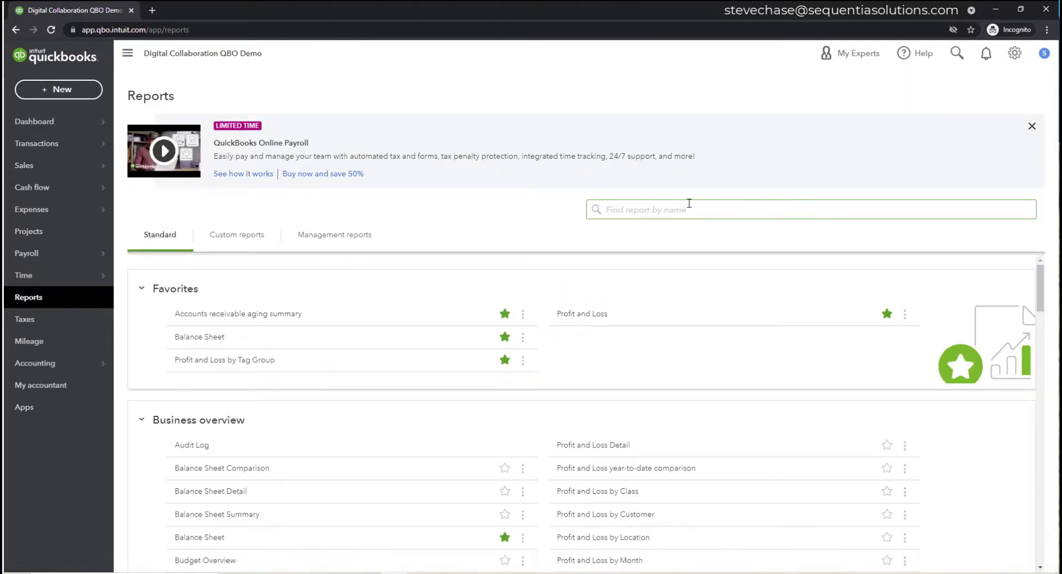
pyautogui.click(690, 205)
pyautogui.write('a')
pyautogui.press('BackSpace')
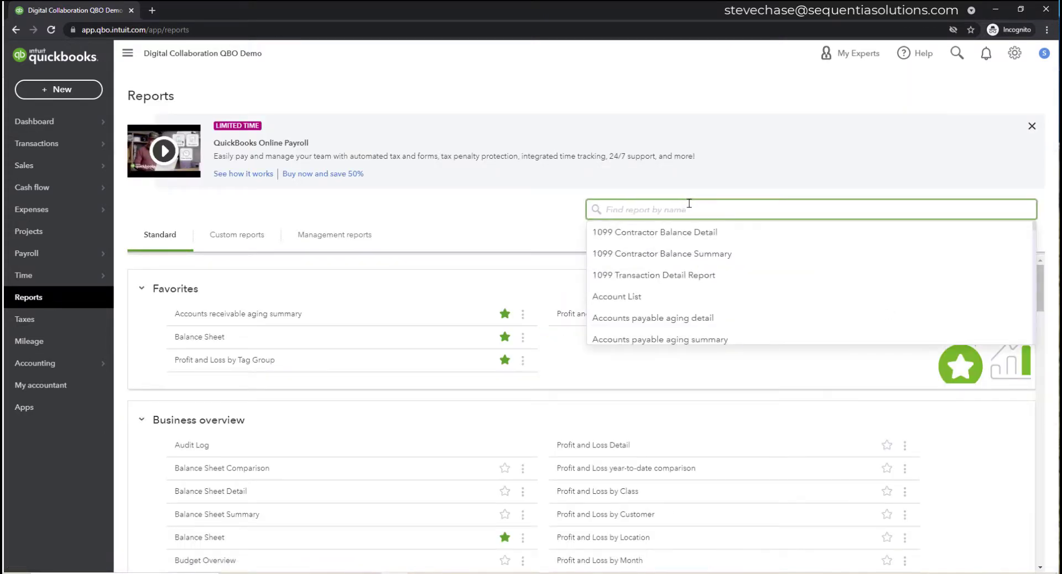
pyautogui.write('purchase')
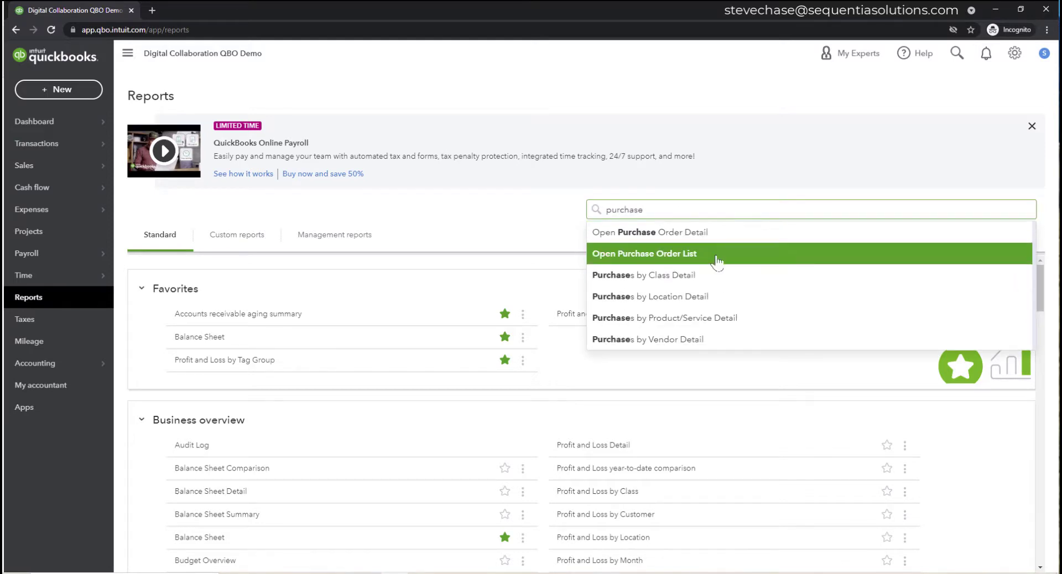
pyautogui.click(716, 259)
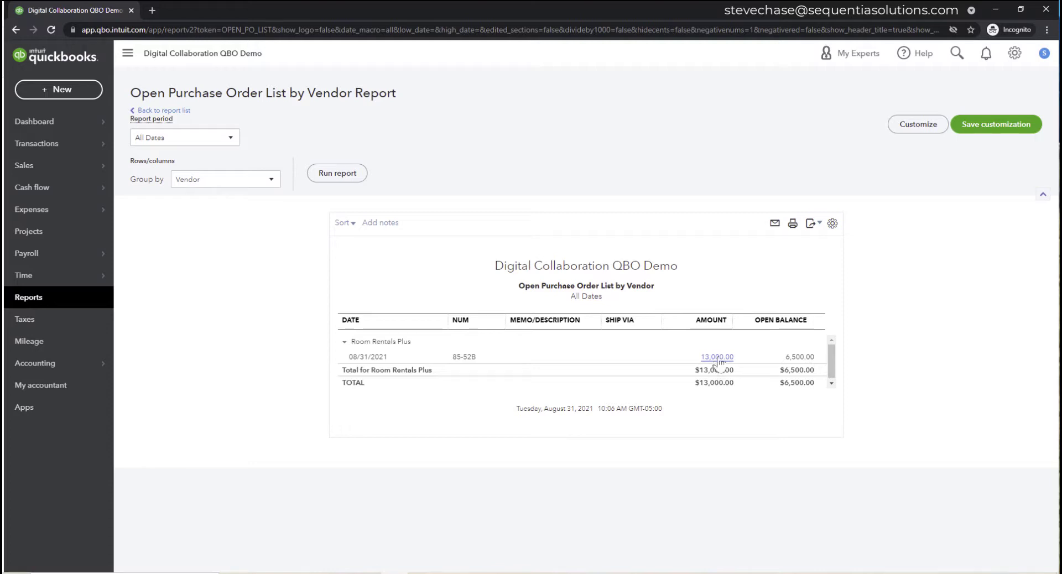
# - Open purchase order 85-52B, review its linked bill, and copy the remaining $6,500 to a bill
pyautogui.click(467, 359)
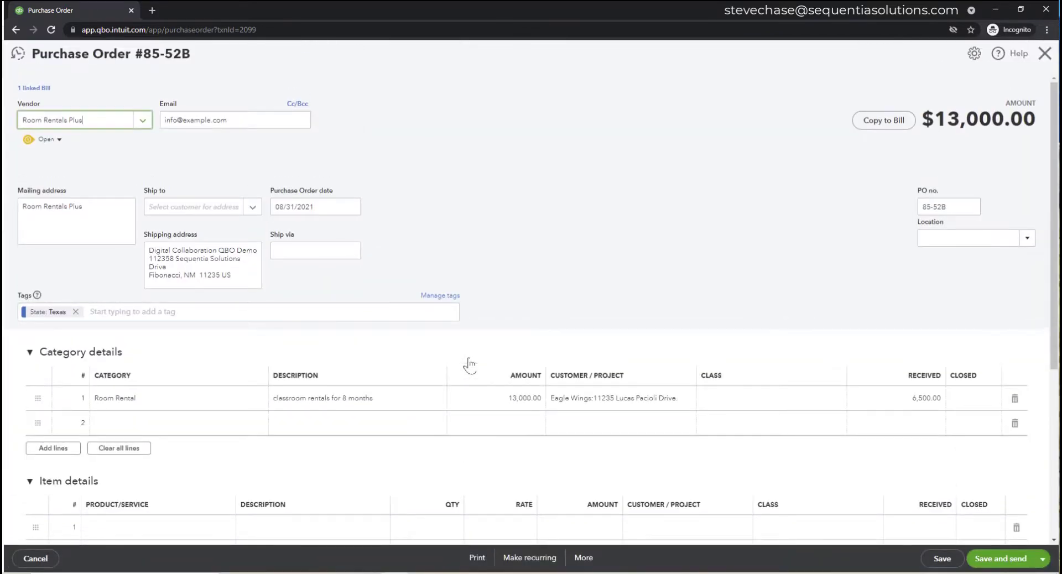
pyautogui.scroll(-5, 476, 362)
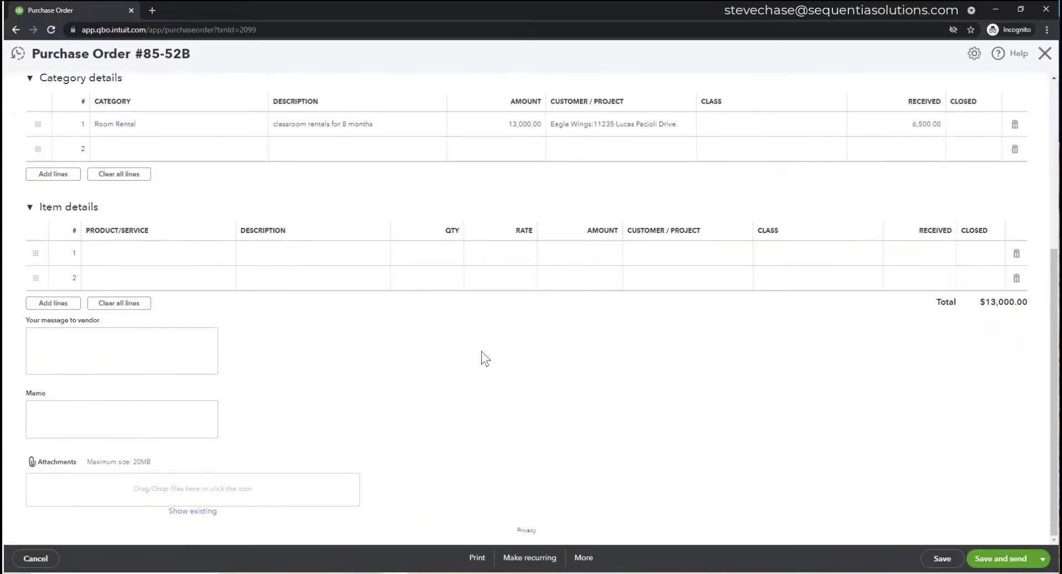
pyautogui.scroll(4, 481, 359)
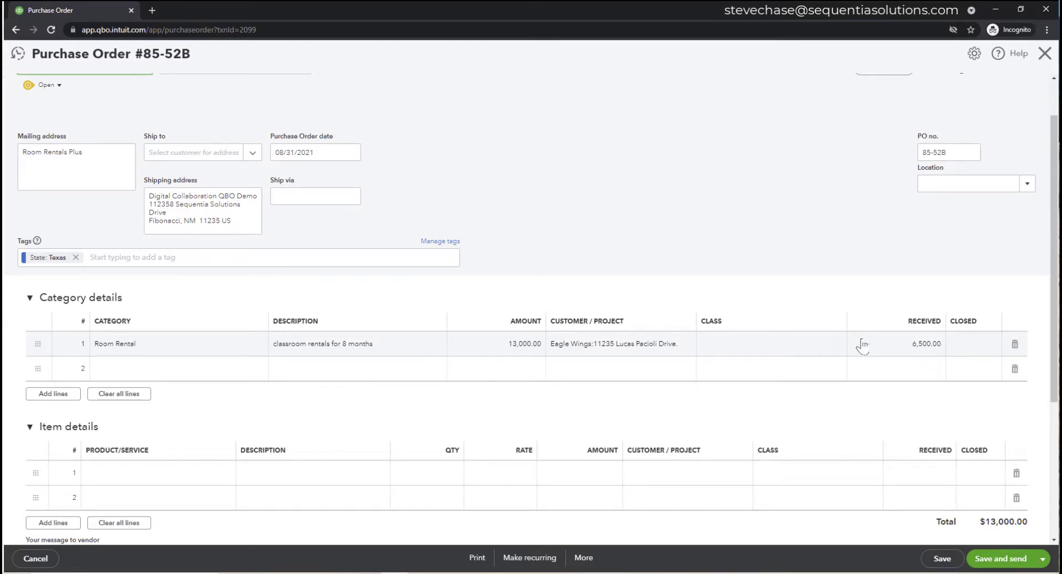
pyautogui.scroll(1, 861, 346)
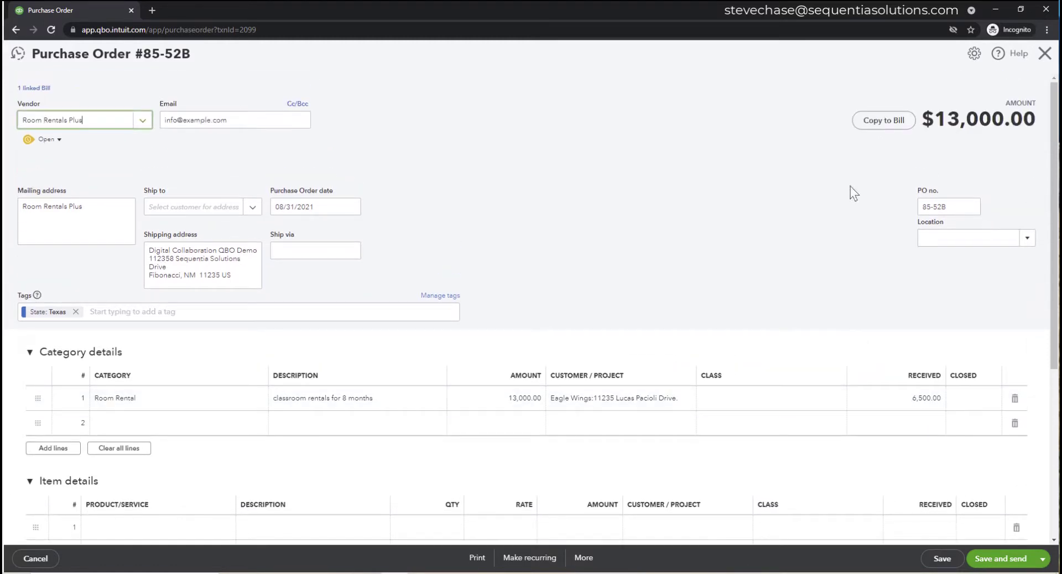
pyautogui.click(883, 122)
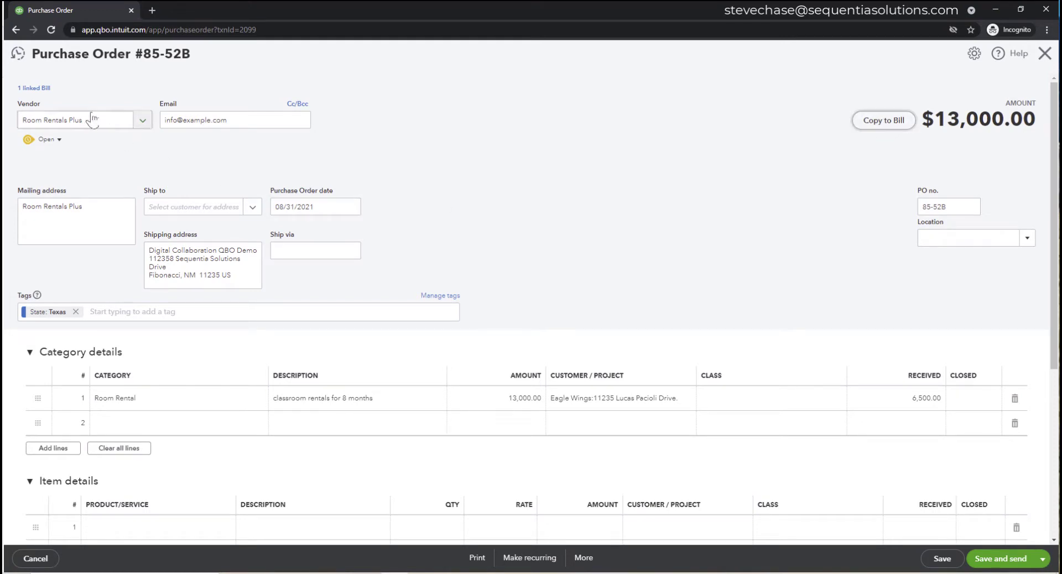
pyautogui.click(34, 89)
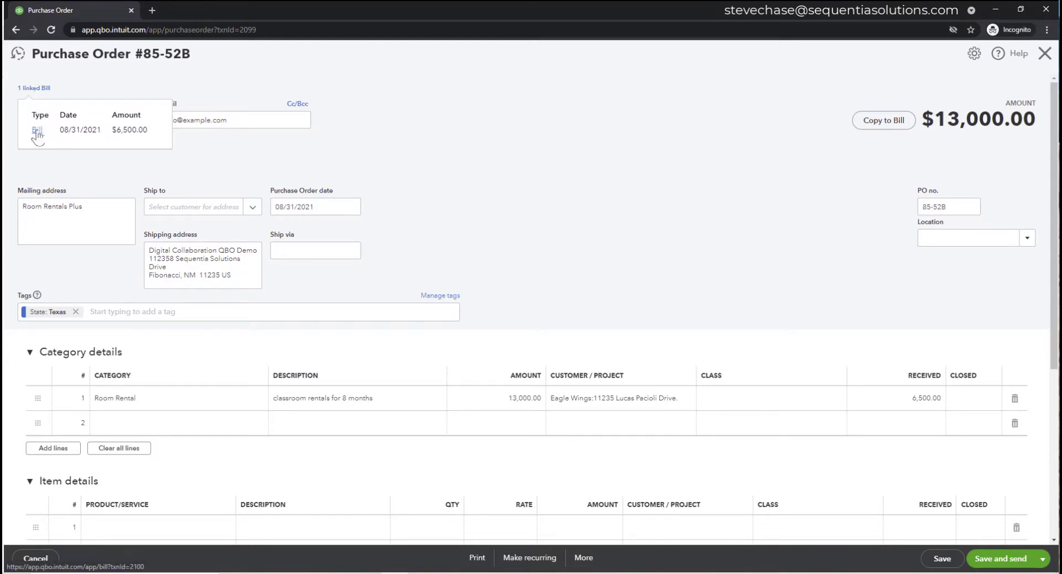
pyautogui.click(815, 121)
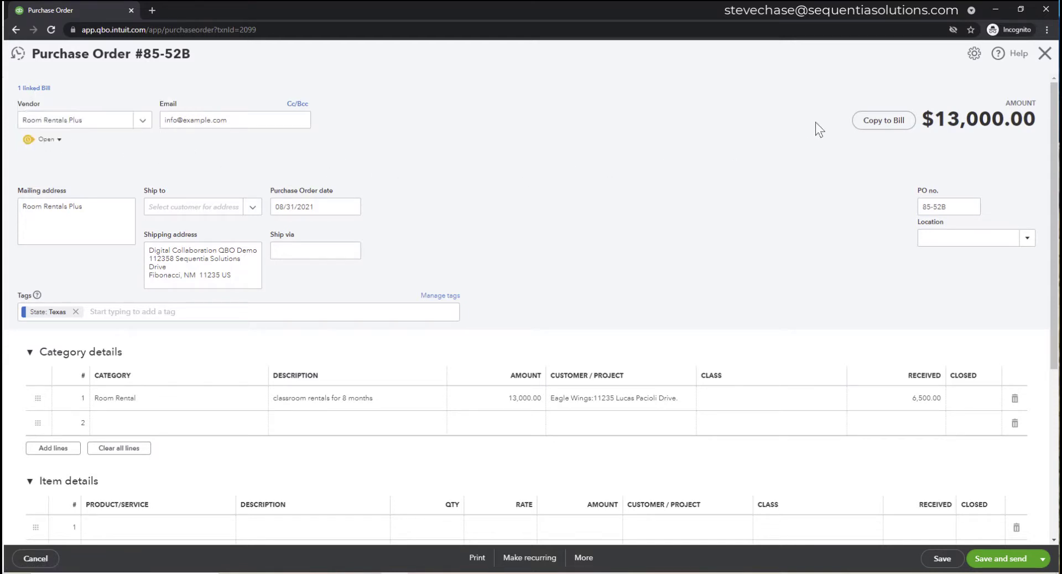
pyautogui.click(880, 122)
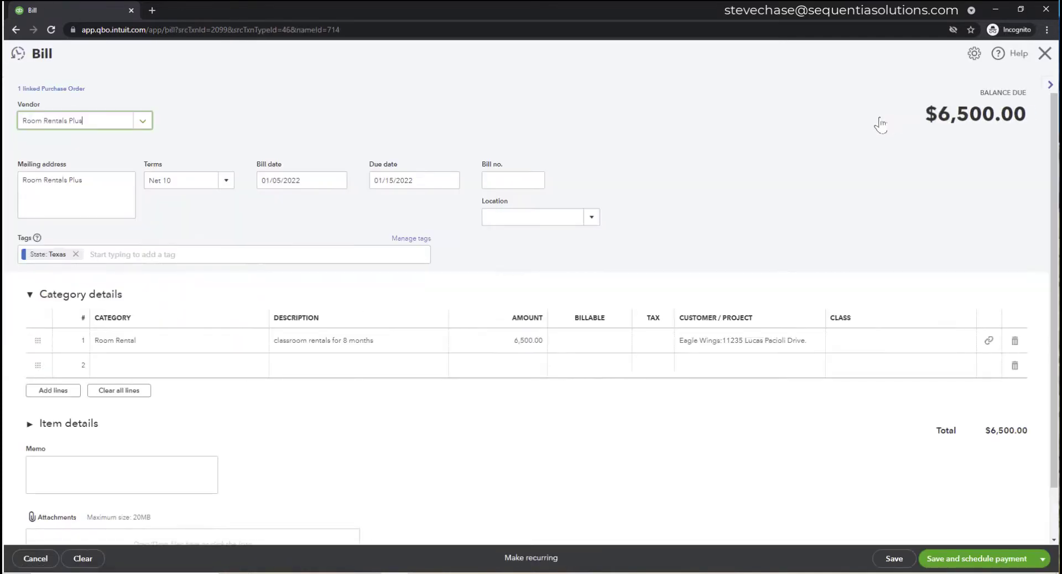
# - Give the bill number 6852 and date 02/10/2022, then save and close it
pyautogui.click(512, 181)
pyautogui.write('6')
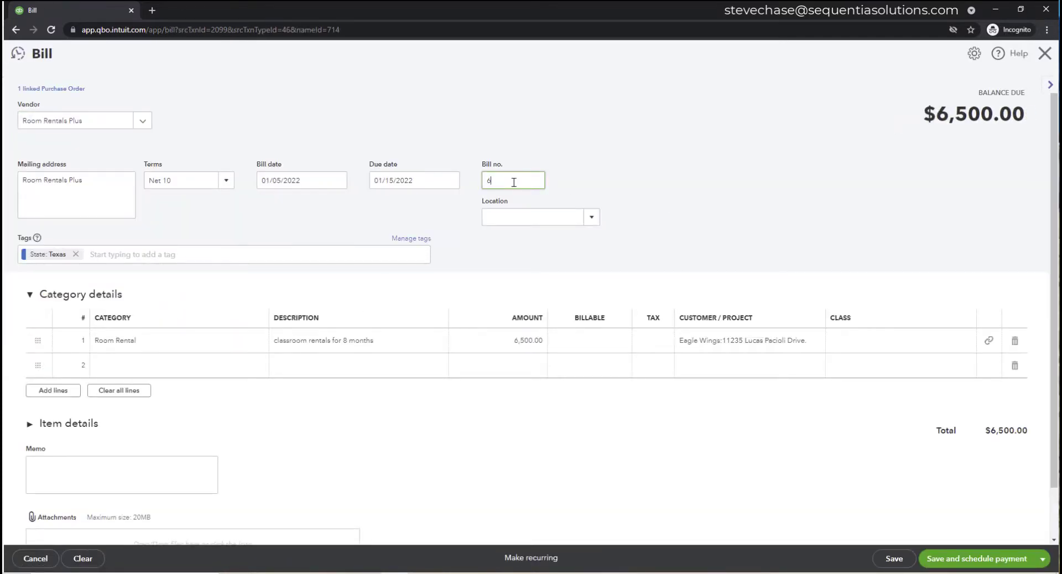
pyautogui.write('852')
pyautogui.click(337, 180)
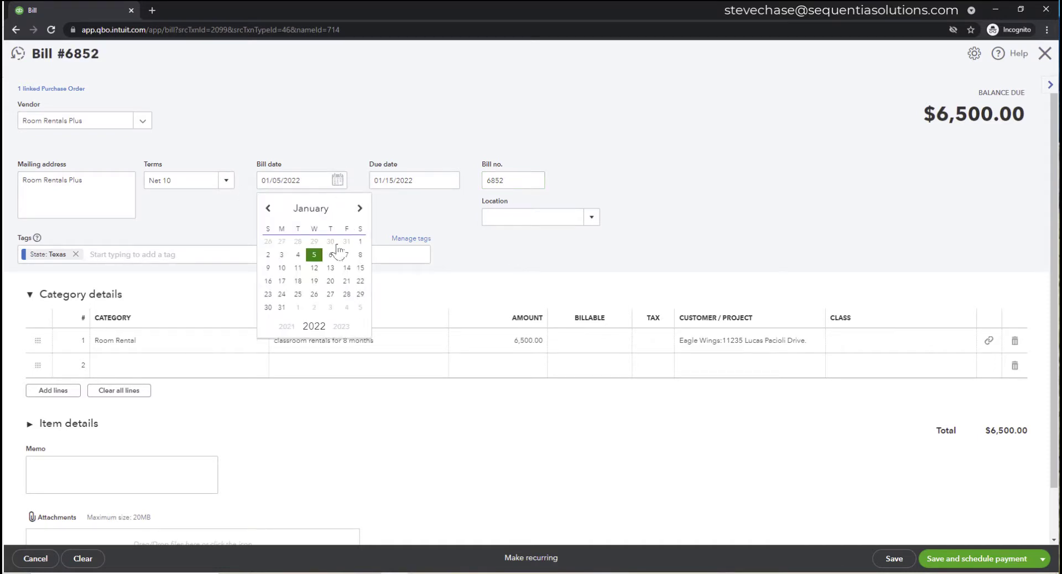
pyautogui.click(358, 210)
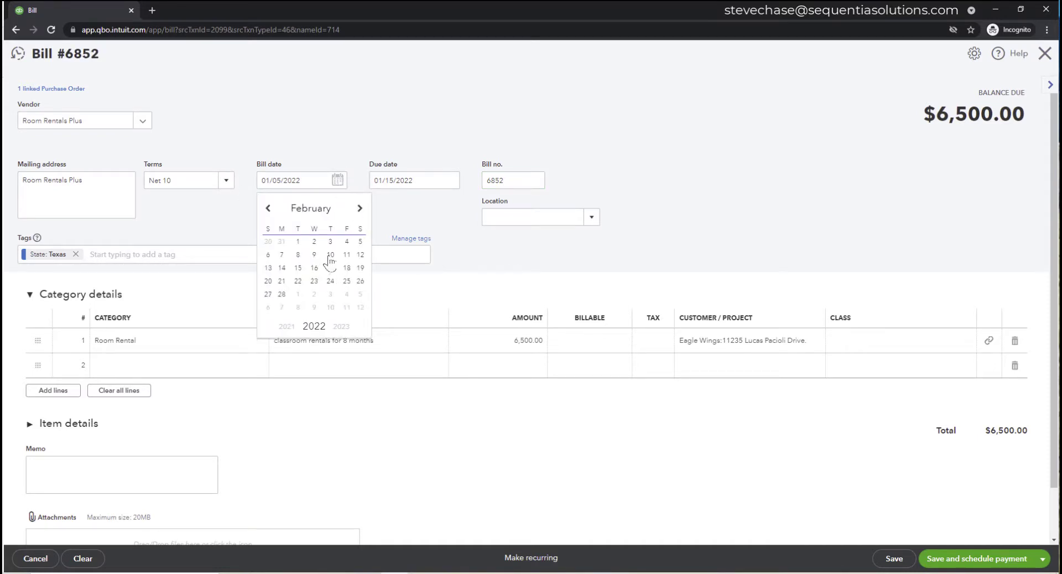
pyautogui.click(331, 255)
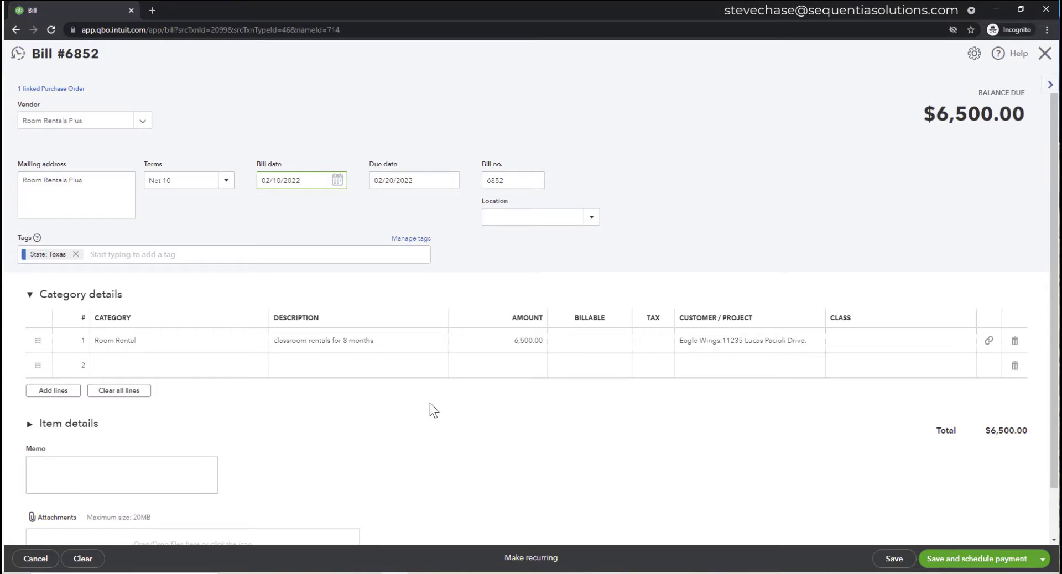
pyautogui.click(1042, 559)
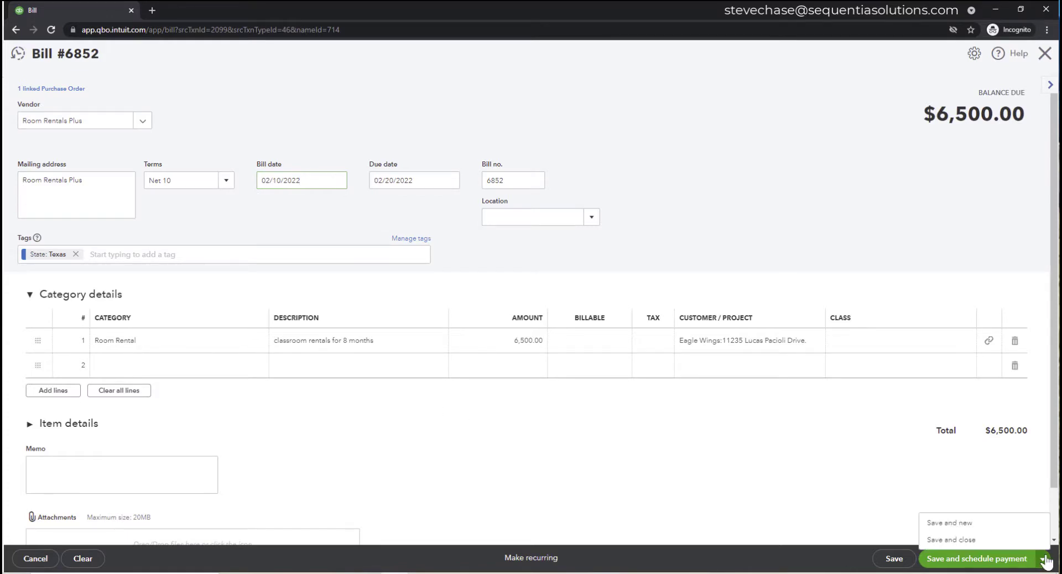
pyautogui.click(973, 541)
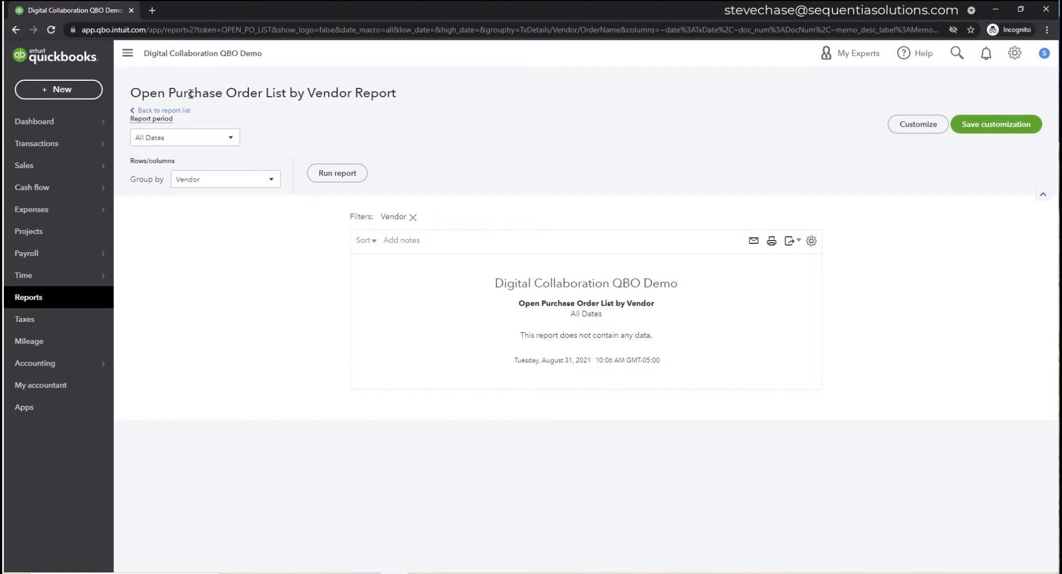
# - Open the 11235 Lucas Pacioli Drive project's Overview from the Projects list
pyautogui.moveTo(131, 93); pyautogui.dragTo(258, 90)
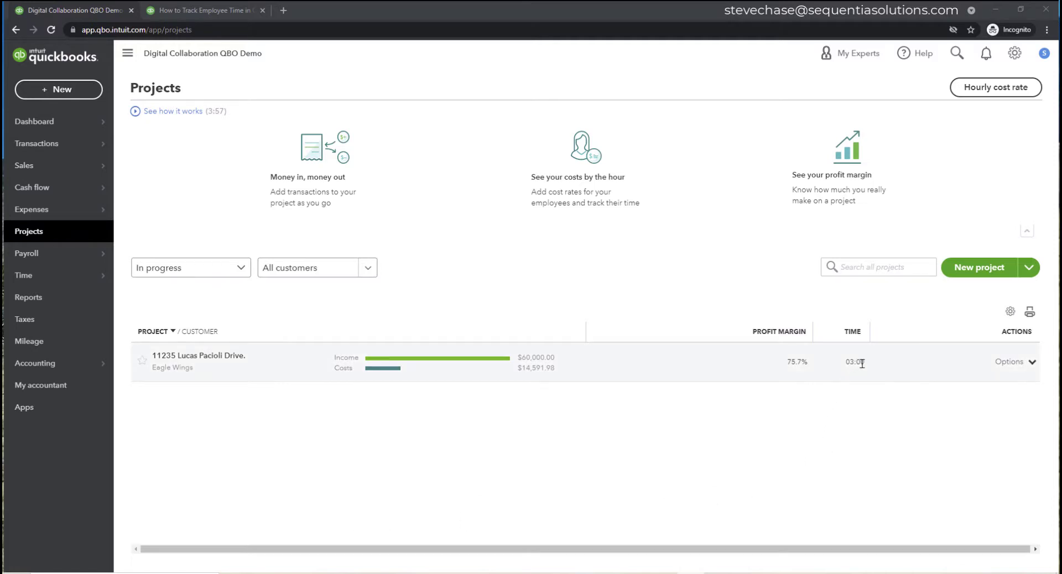
pyautogui.moveTo(864, 362)
pyautogui.mouseDown()
pyautogui.moveTo(846, 362)
pyautogui.moveTo(855, 362)
pyautogui.mouseUp()
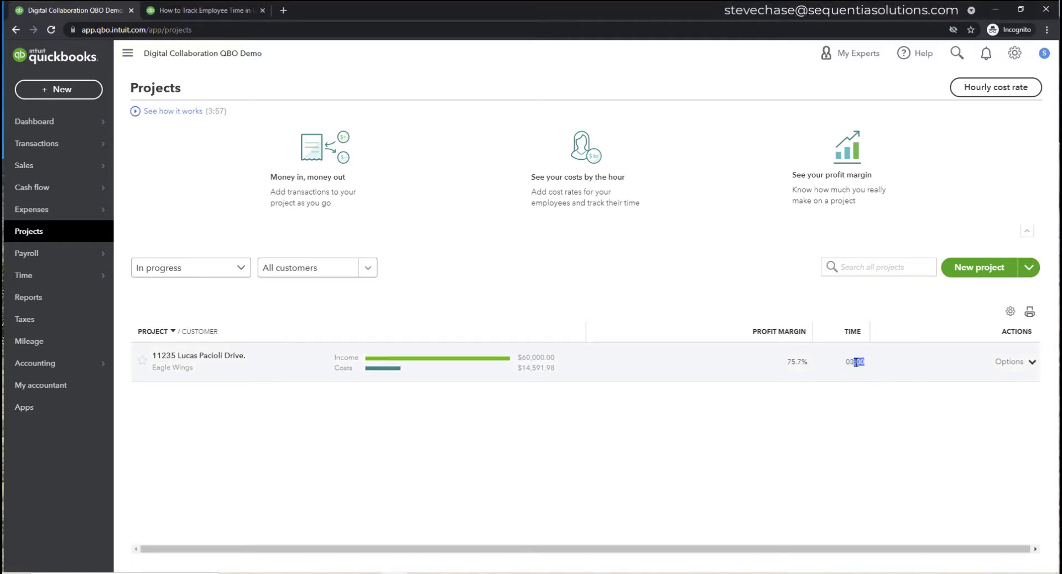
pyautogui.click(856, 362)
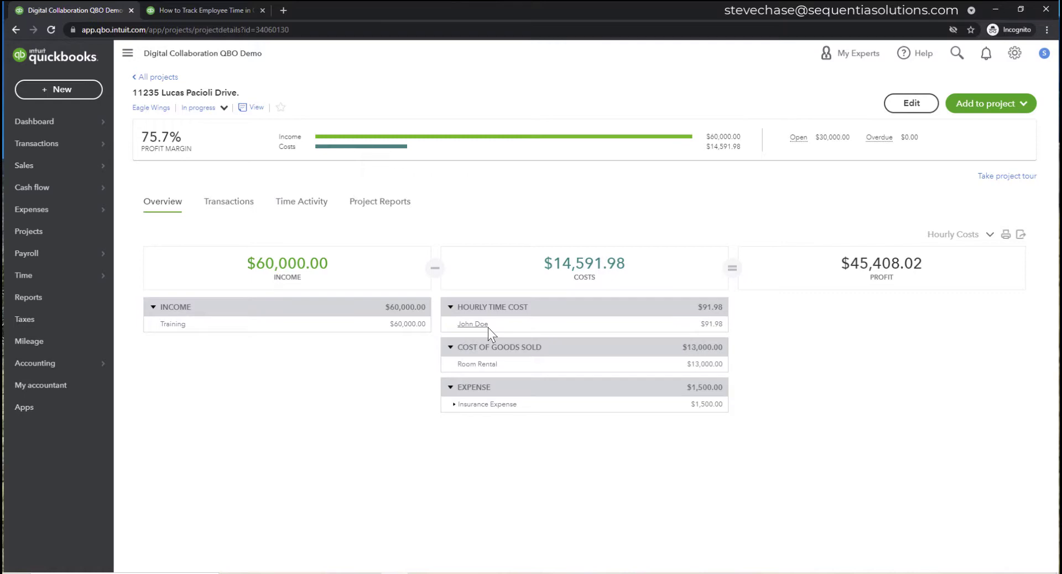
# - Open Time > Overview and show this month's time entries
pyautogui.moveTo(53, 280)
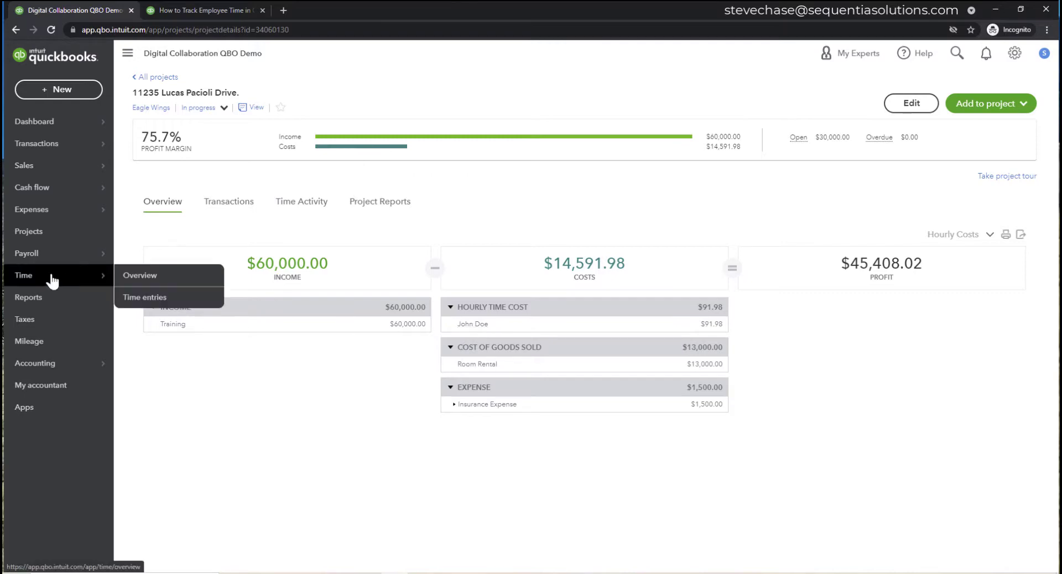
pyautogui.click(125, 275)
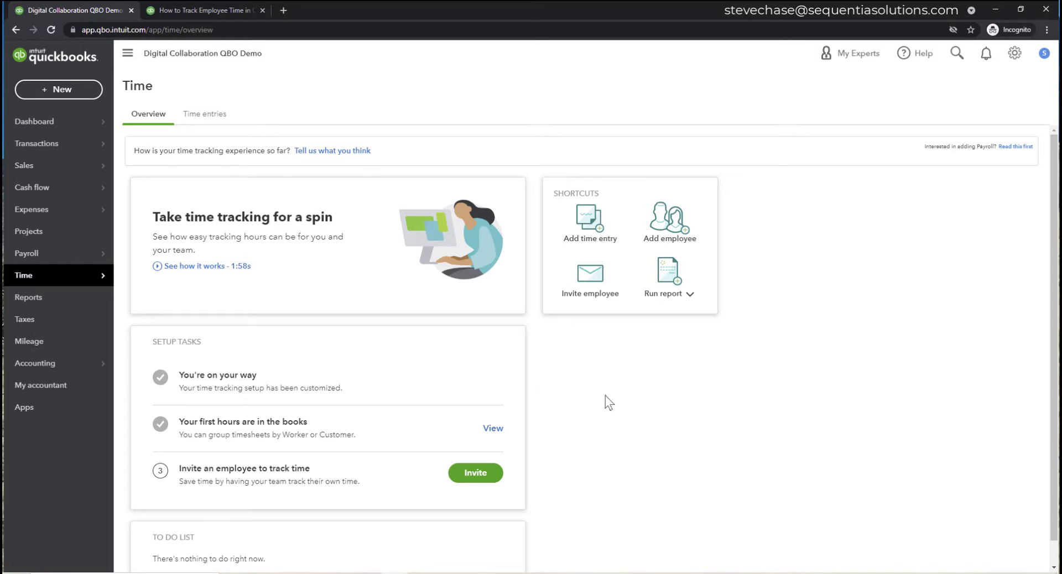
pyautogui.click(219, 123)
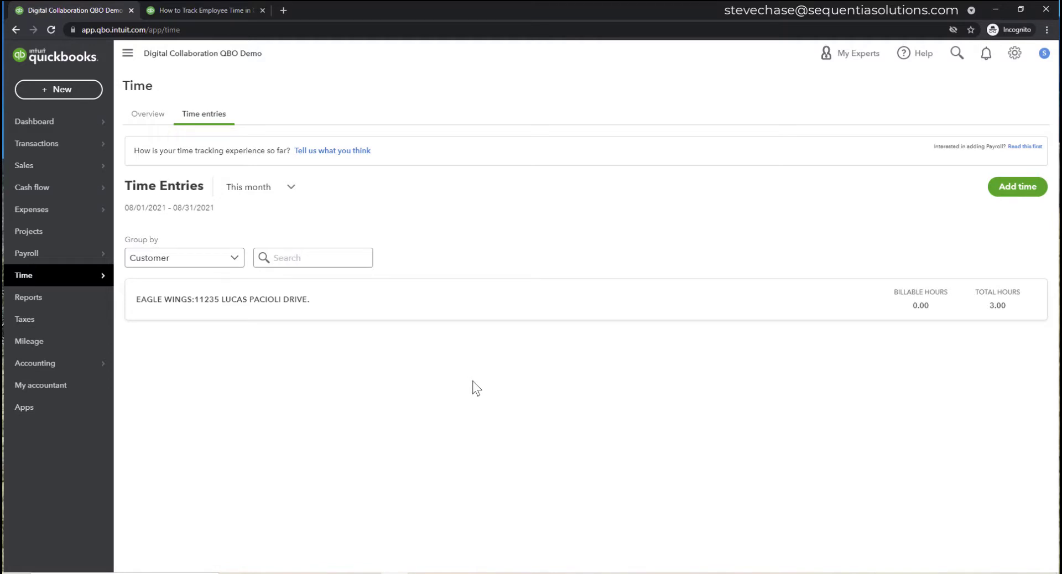
# - Start a time entry for the employee on Mon 23, from 07:15 to 08:15 am
pyautogui.click(1005, 193)
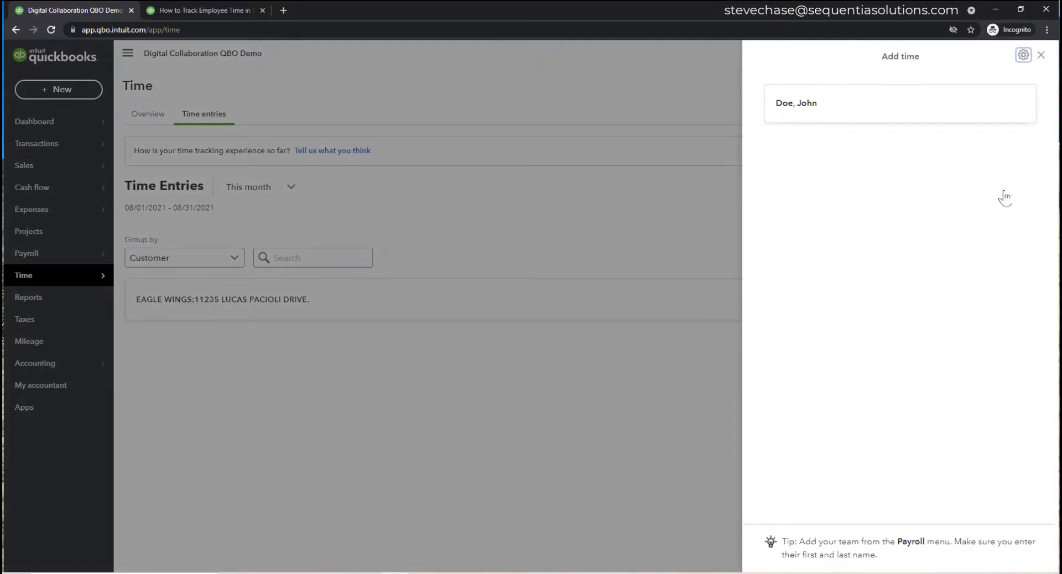
pyautogui.click(831, 106)
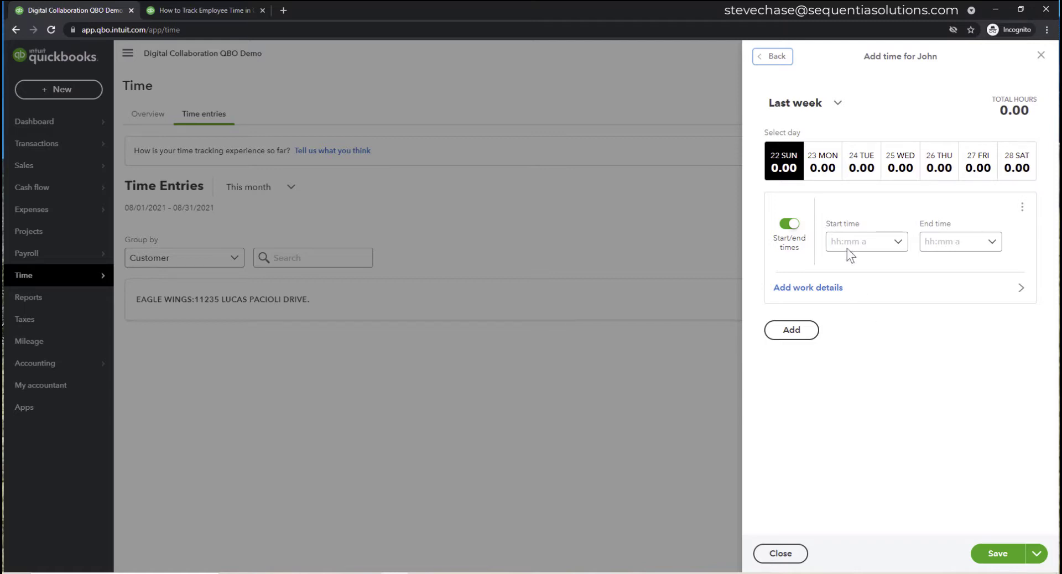
pyautogui.click(821, 162)
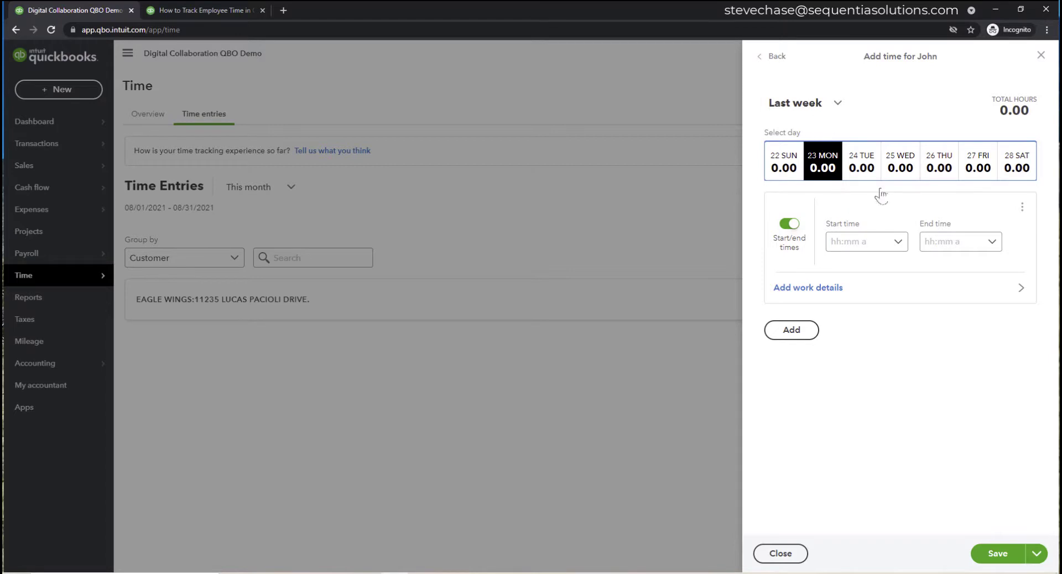
pyautogui.click(895, 241)
pyautogui.click(870, 288)
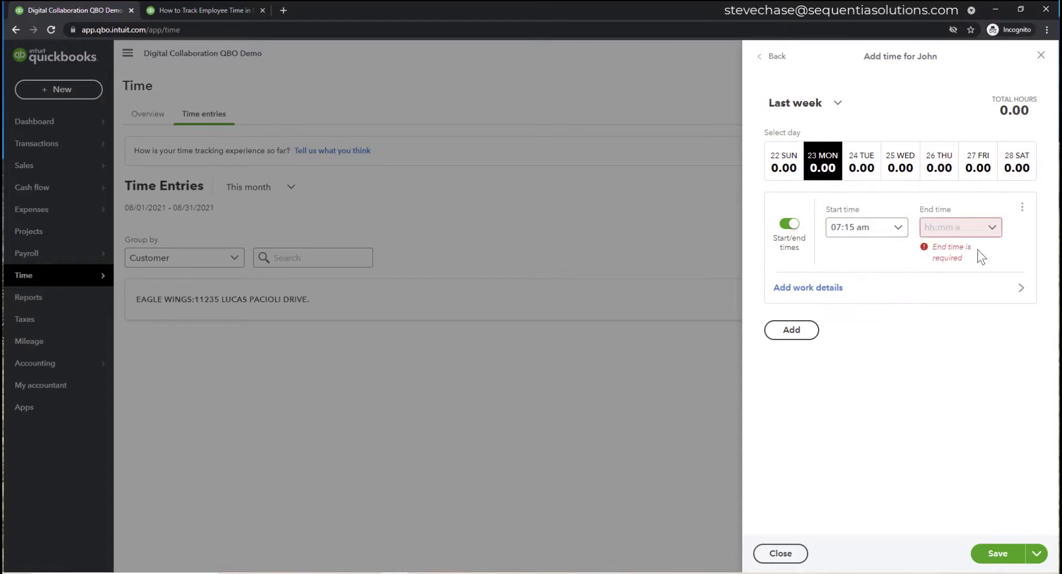
pyautogui.click(979, 244)
pyautogui.click(968, 367)
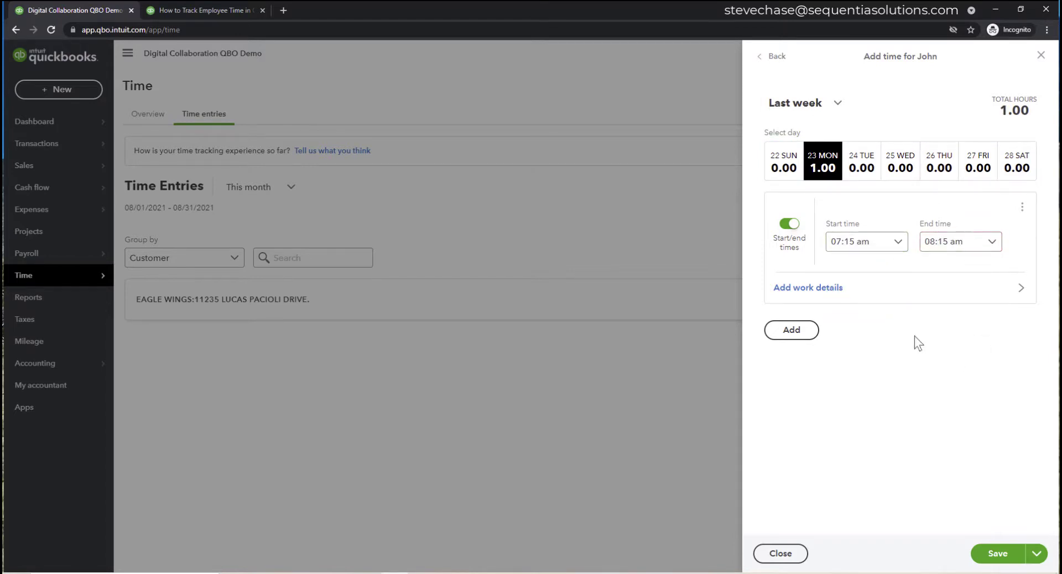
# - Assign it to Eagle Wings: 11235 Lucas Pacioli Drive, Training, note 'intial setup', and save
pyautogui.click(805, 286)
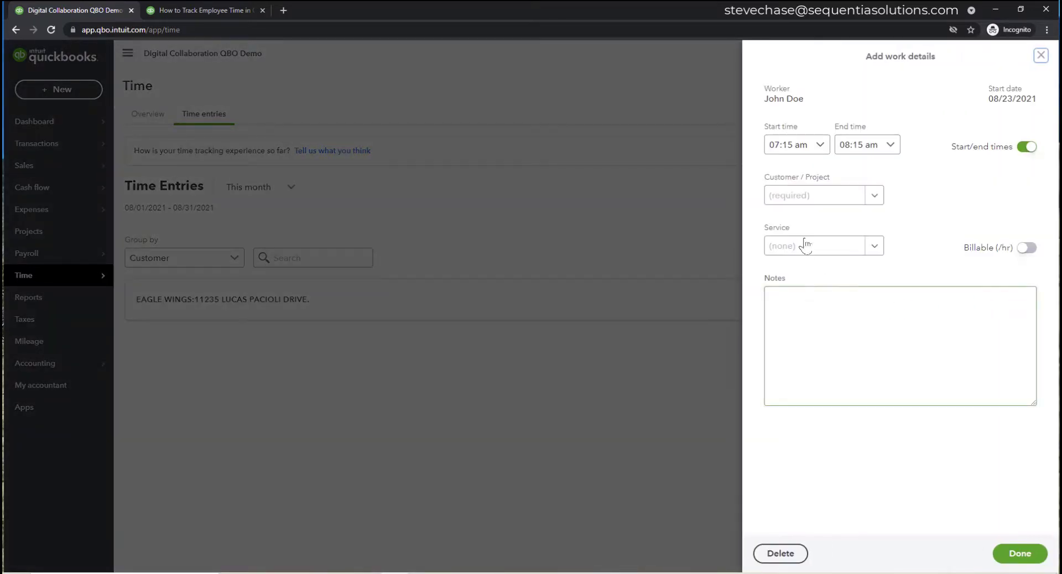
pyautogui.click(868, 195)
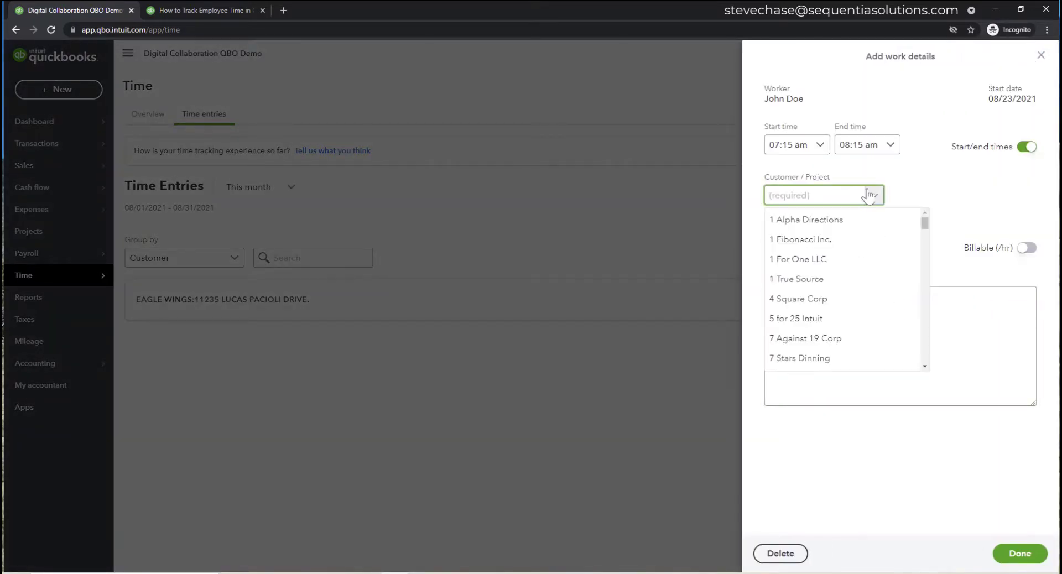
pyautogui.write('eagle')
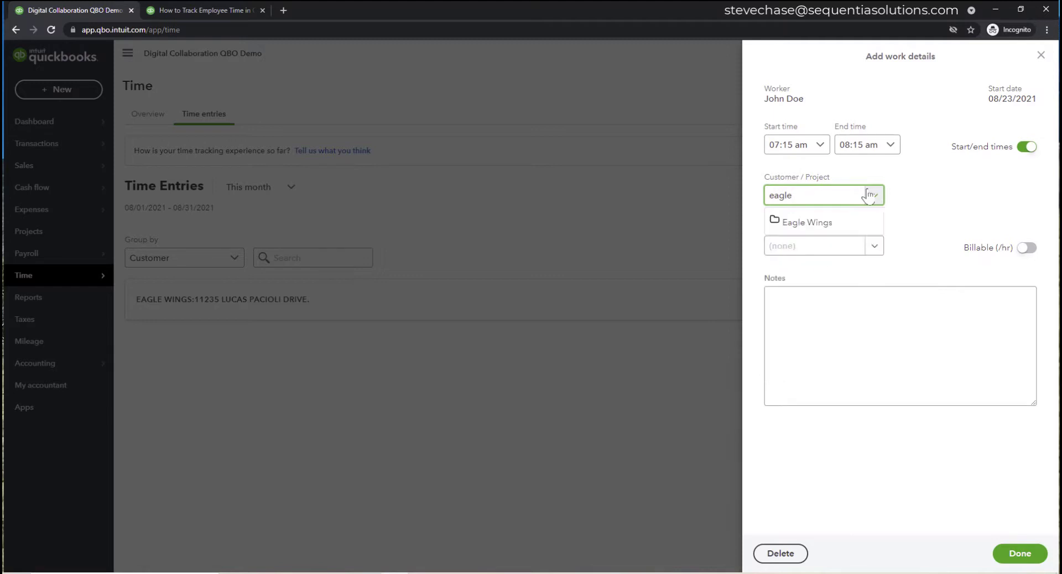
pyautogui.click(806, 222)
pyautogui.click(831, 241)
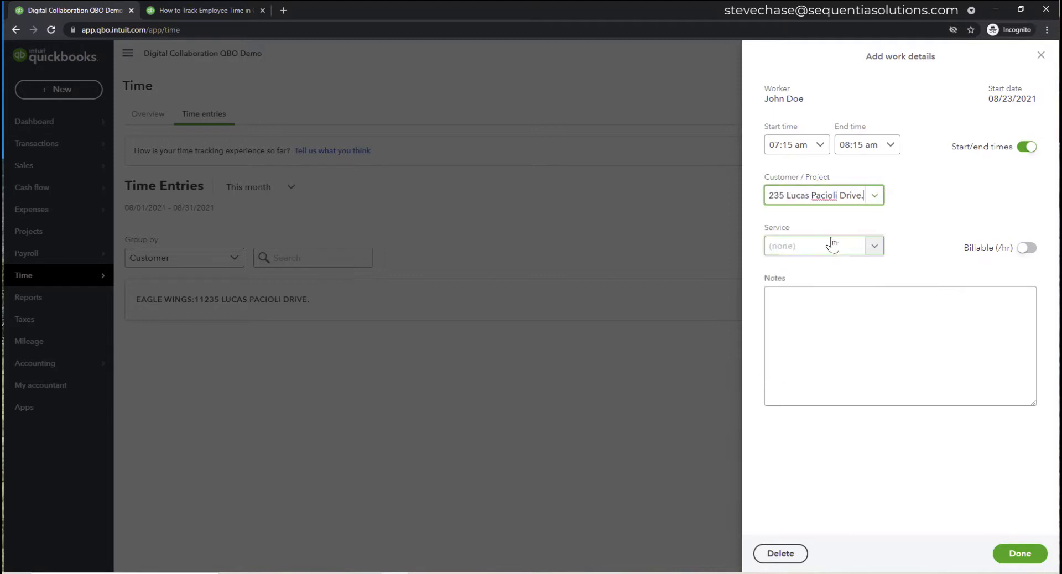
pyautogui.click(874, 247)
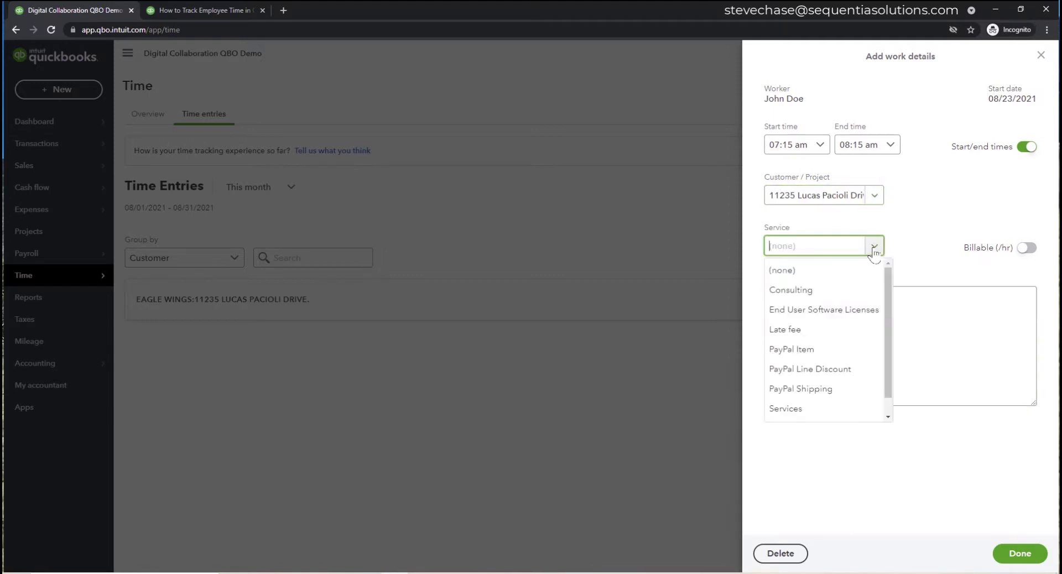
pyautogui.scroll(-1, 841, 408)
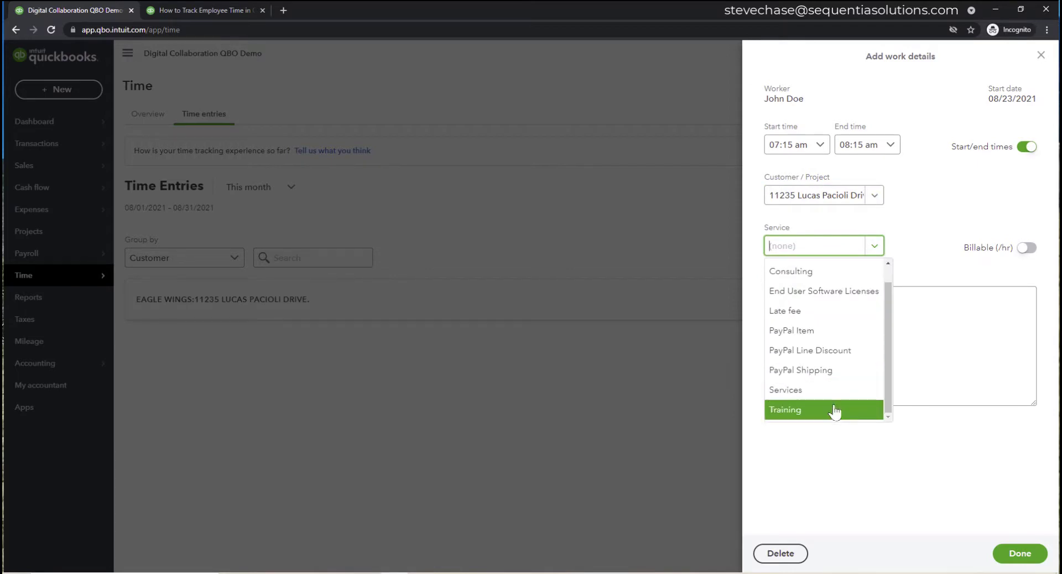
pyautogui.click(835, 410)
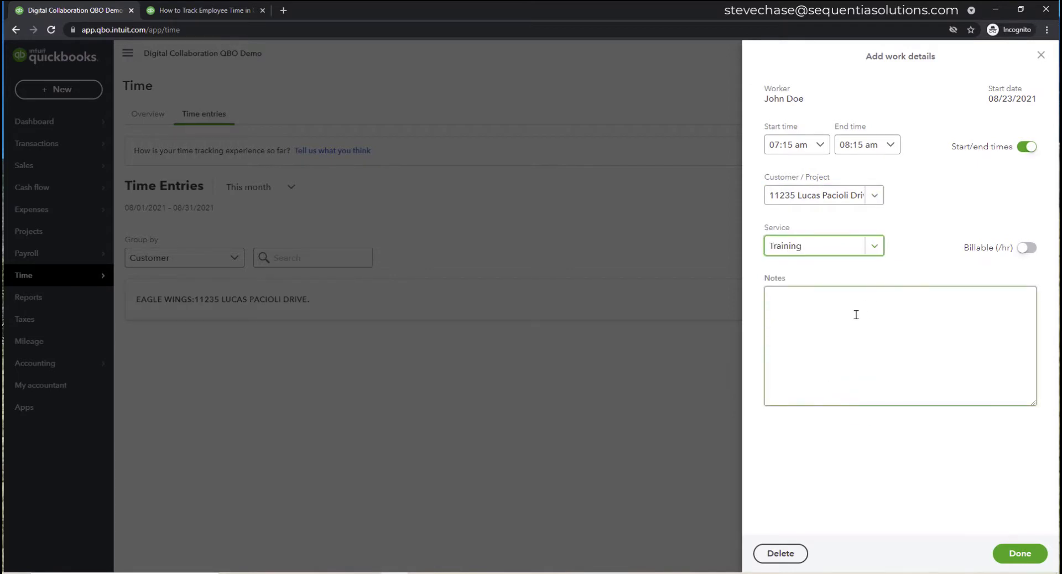
pyautogui.click(856, 314)
pyautogui.write('inti')
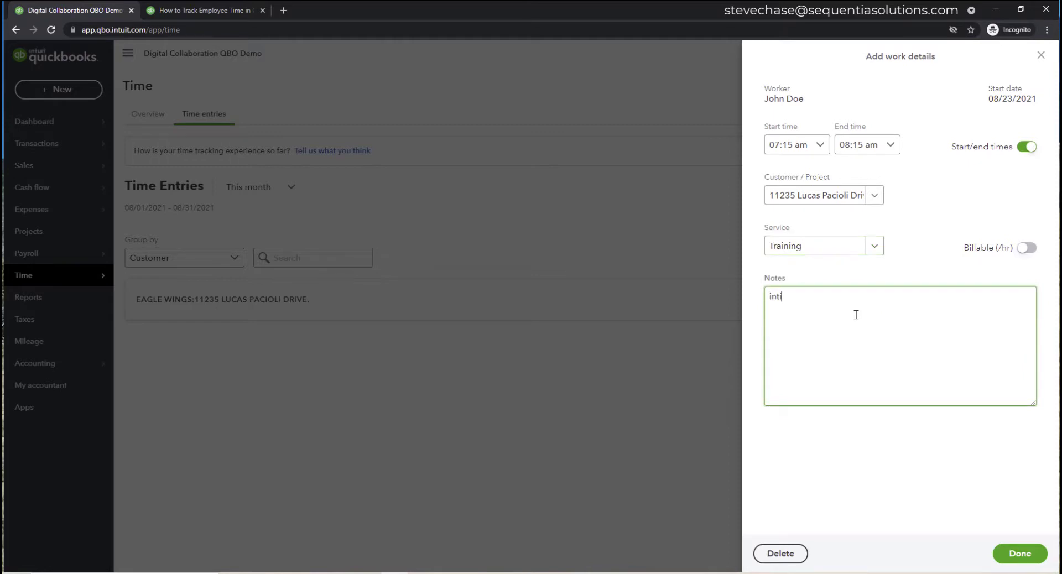
pyautogui.write('al setup')
pyautogui.click(1017, 555)
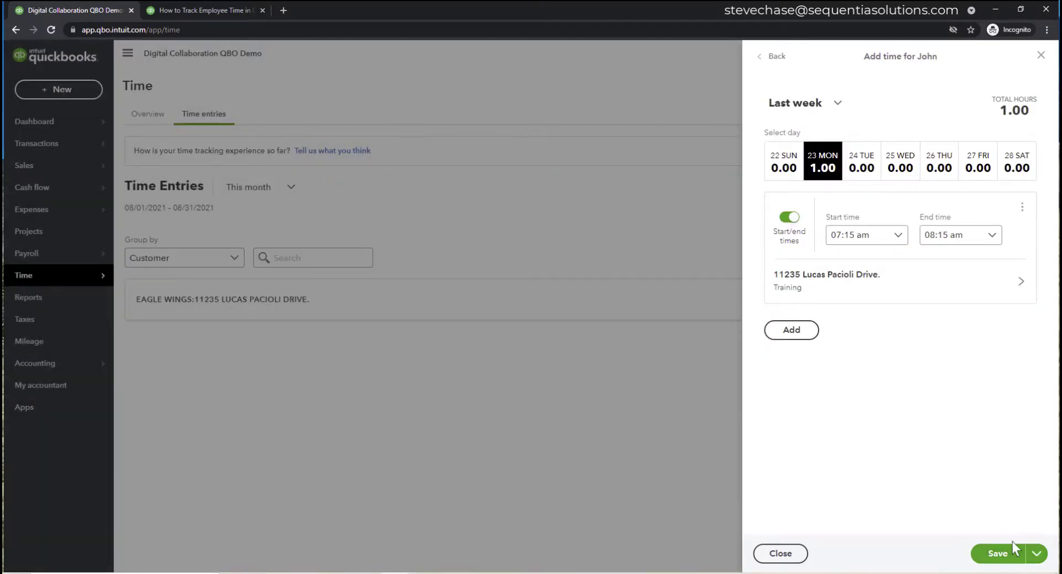
pyautogui.click(1010, 555)
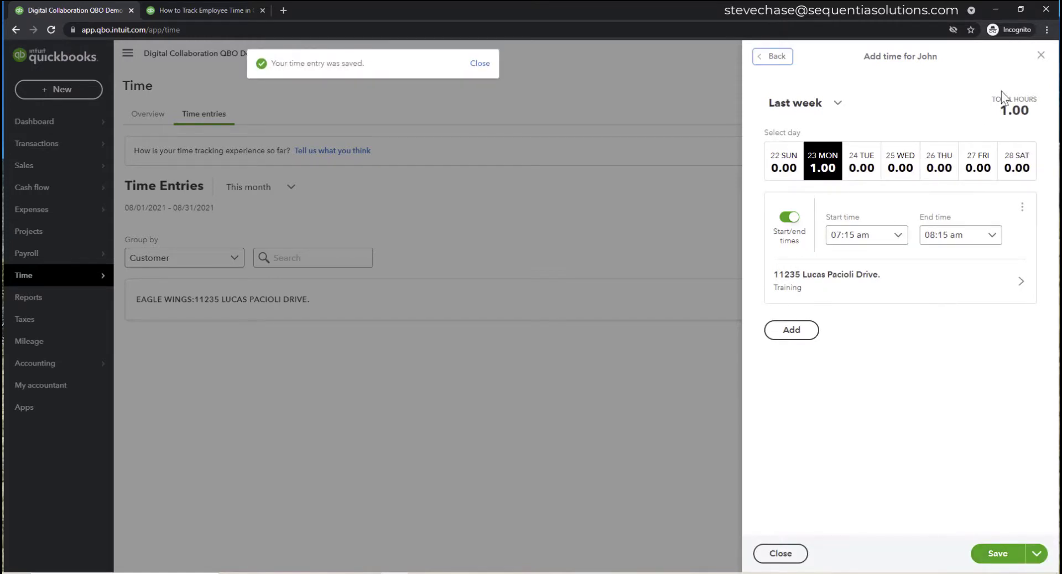
pyautogui.click(1040, 55)
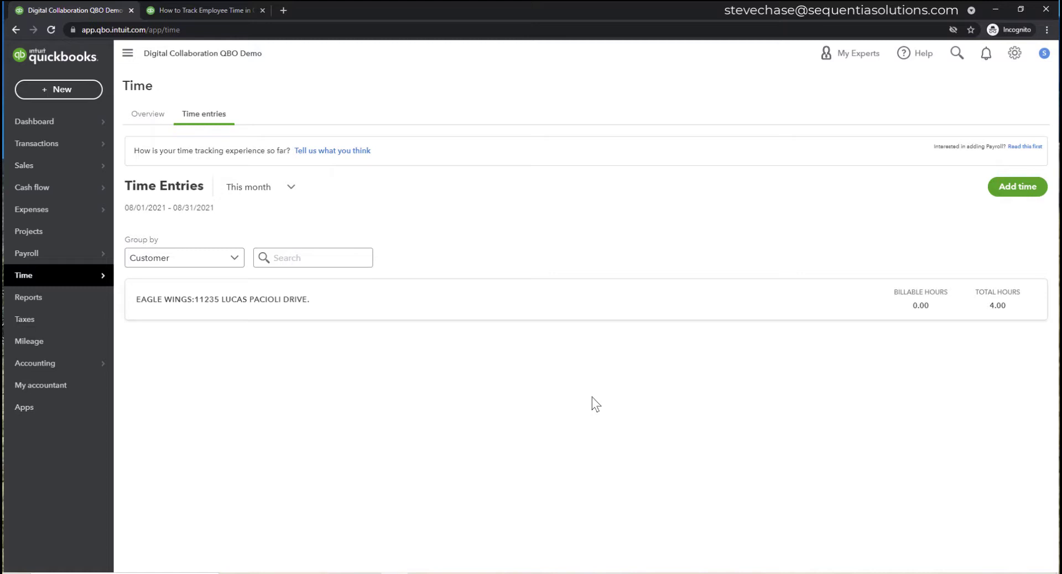
# - Go through Reports back to the Projects list showing 11235 Lucas Pacioli Drive
pyautogui.click(76, 304)
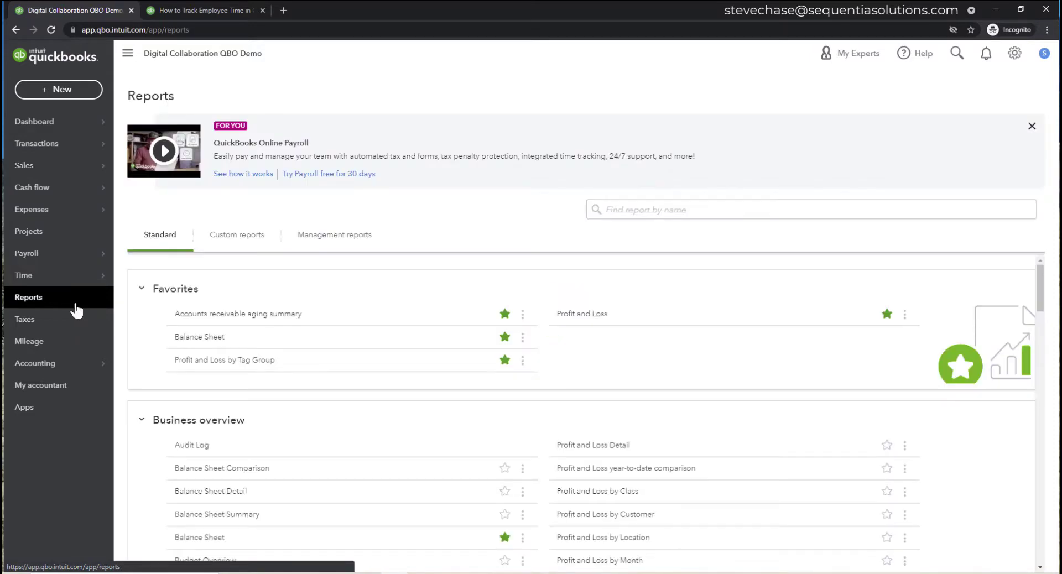
pyautogui.click(58, 242)
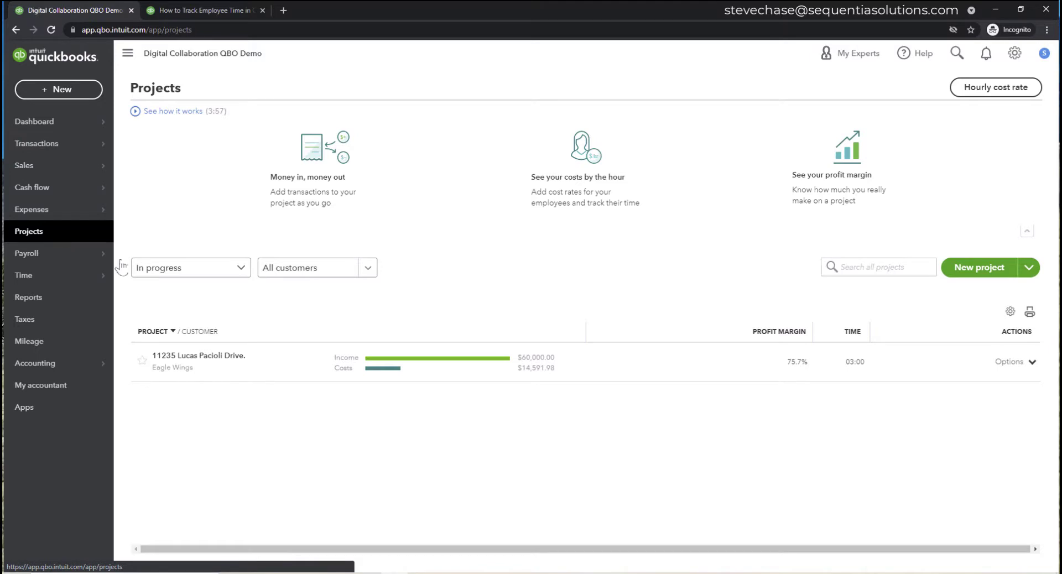
# - Edit the employee's 30.66 hourly cost rate and bring up its cost rate calculator
pyautogui.click(981, 91)
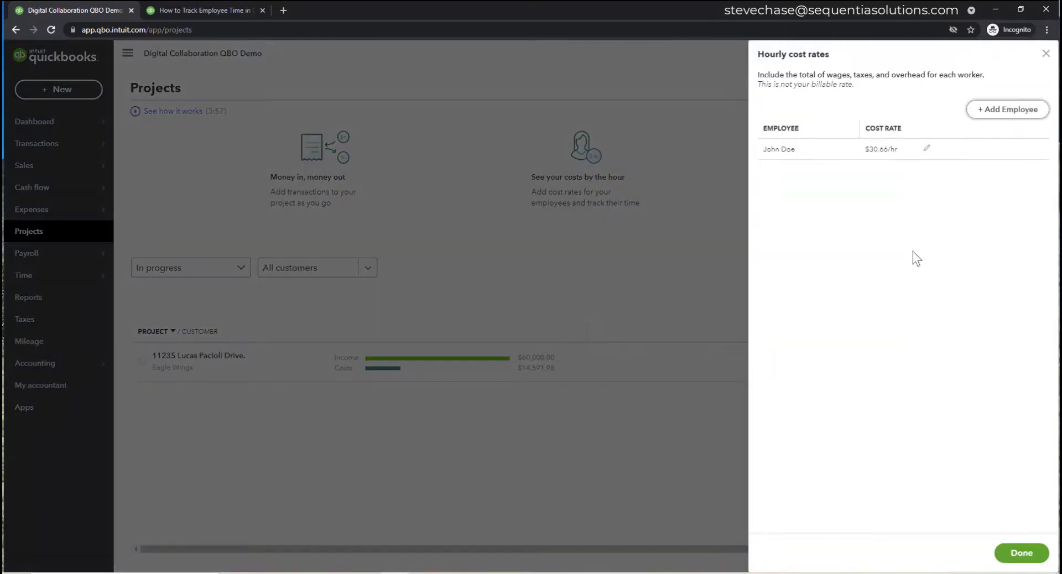
pyautogui.click(928, 149)
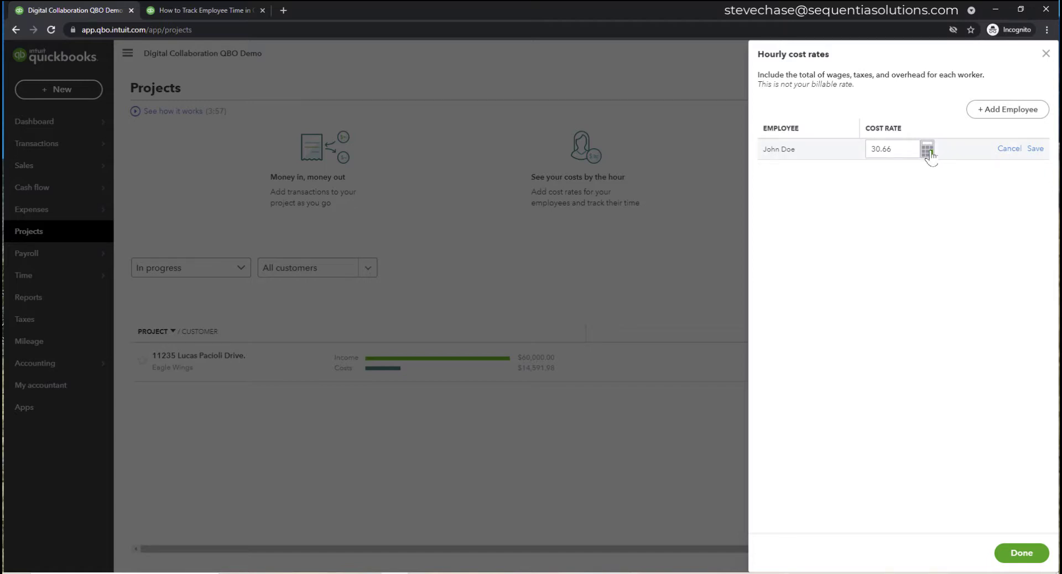
pyautogui.click(929, 150)
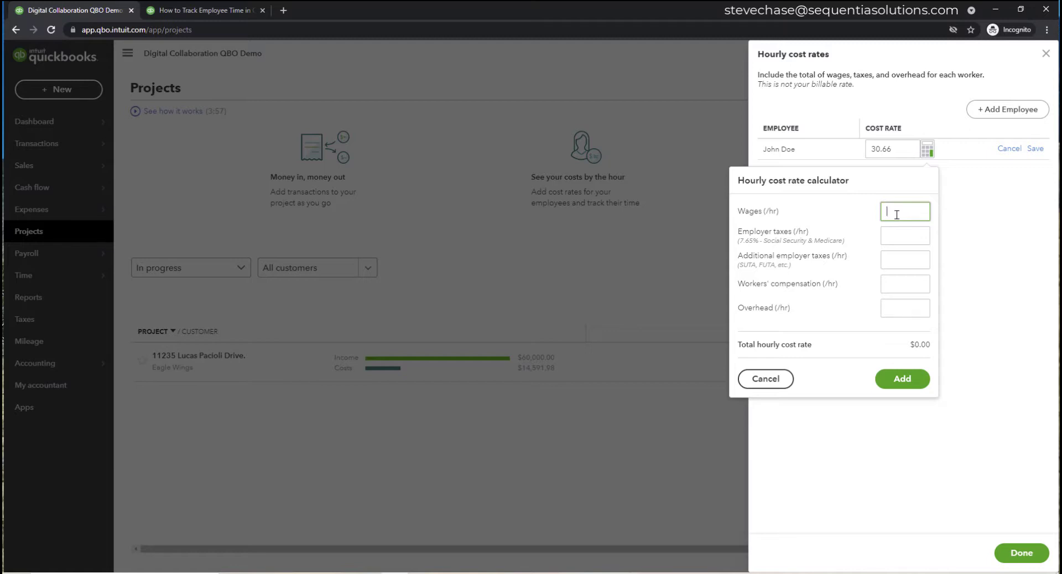
# - Calculate a 44.29 cost rate from $35 wages, $1.11 extra employer taxes, $2 workers' comp and $3.50 overhead
pyautogui.write('35')
pyautogui.click(910, 234)
pyautogui.click(909, 261)
pyautogui.click(912, 262)
pyautogui.write('1.11')
pyautogui.press('Tab')
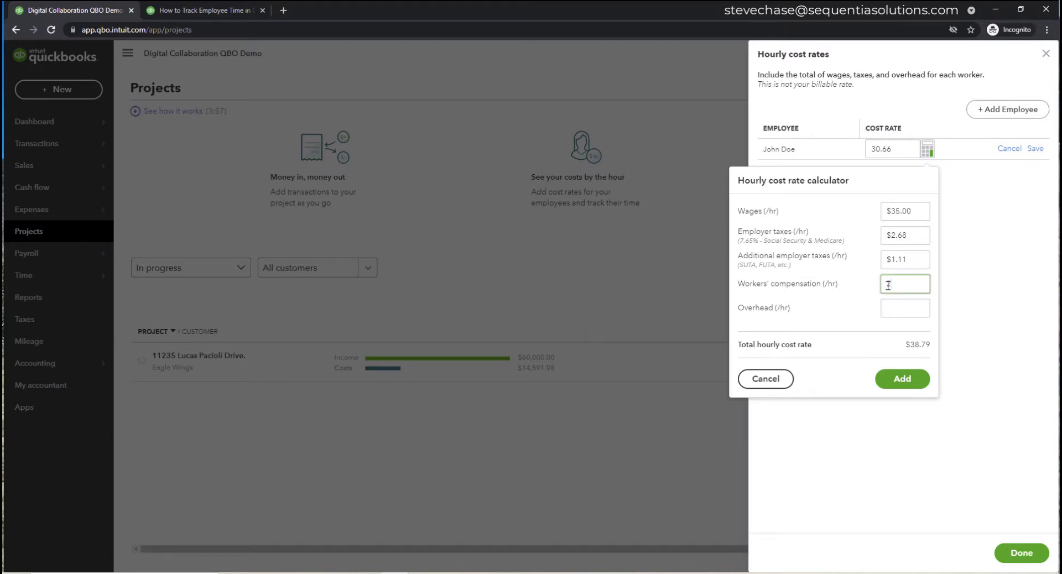
pyautogui.write('2')
pyautogui.click(891, 313)
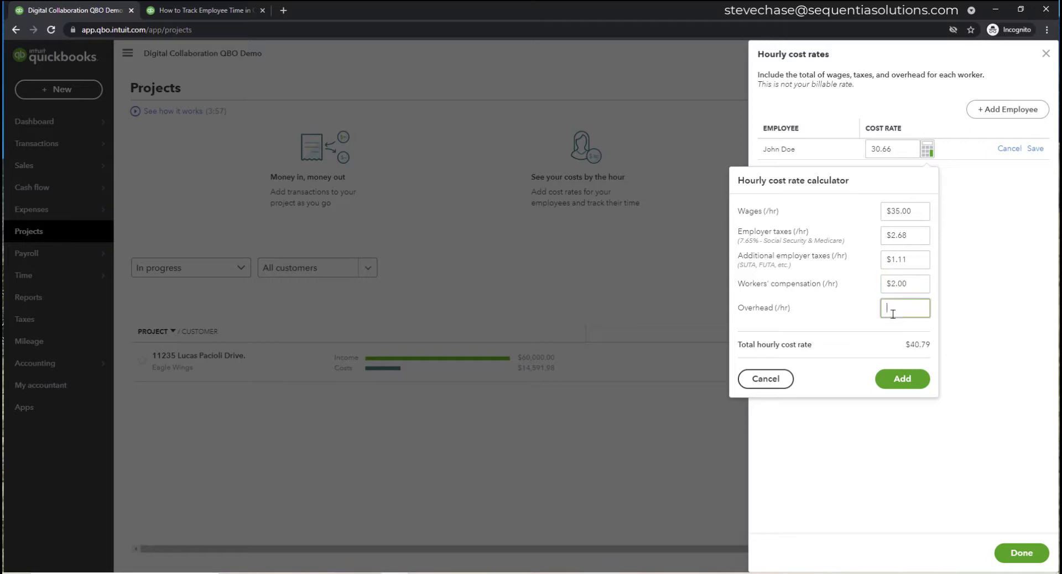
pyautogui.write('3.5')
pyautogui.click(843, 307)
pyautogui.click(909, 383)
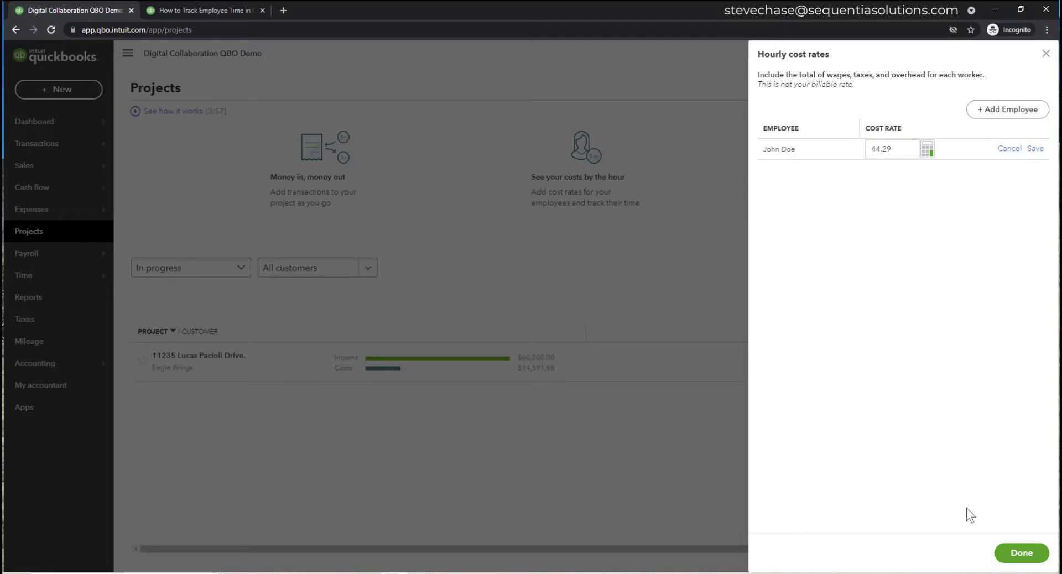
# - Cancel the close prompt and save the employee's $44.29/hr rate on their row
pyautogui.click(1011, 552)
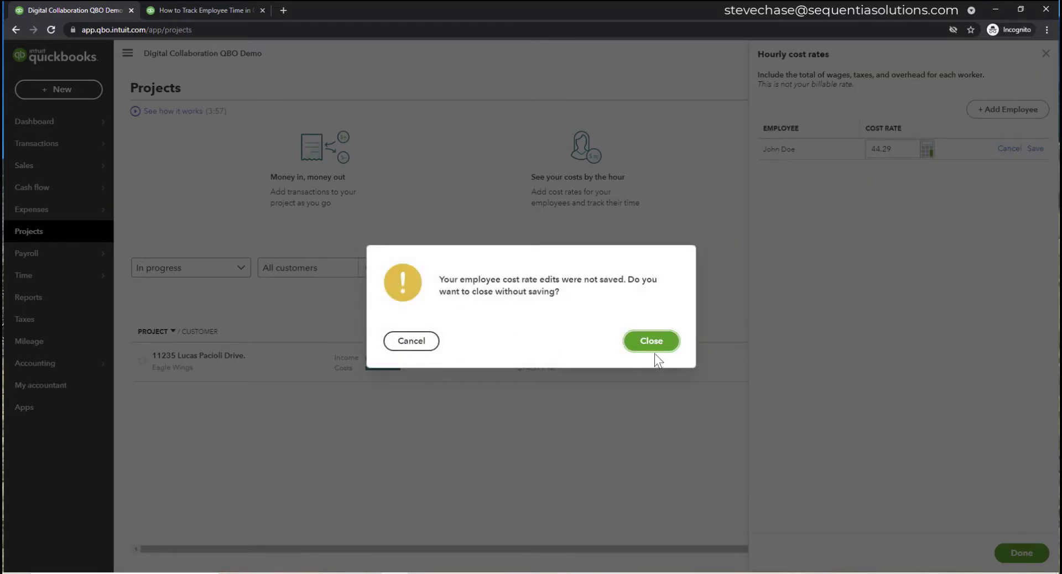
pyautogui.click(412, 342)
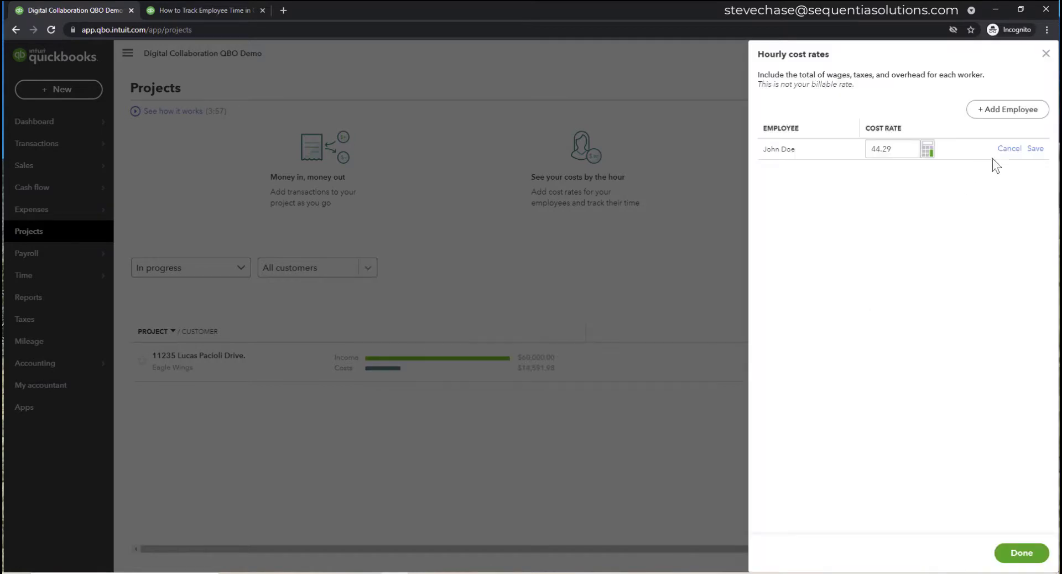
pyautogui.click(1035, 149)
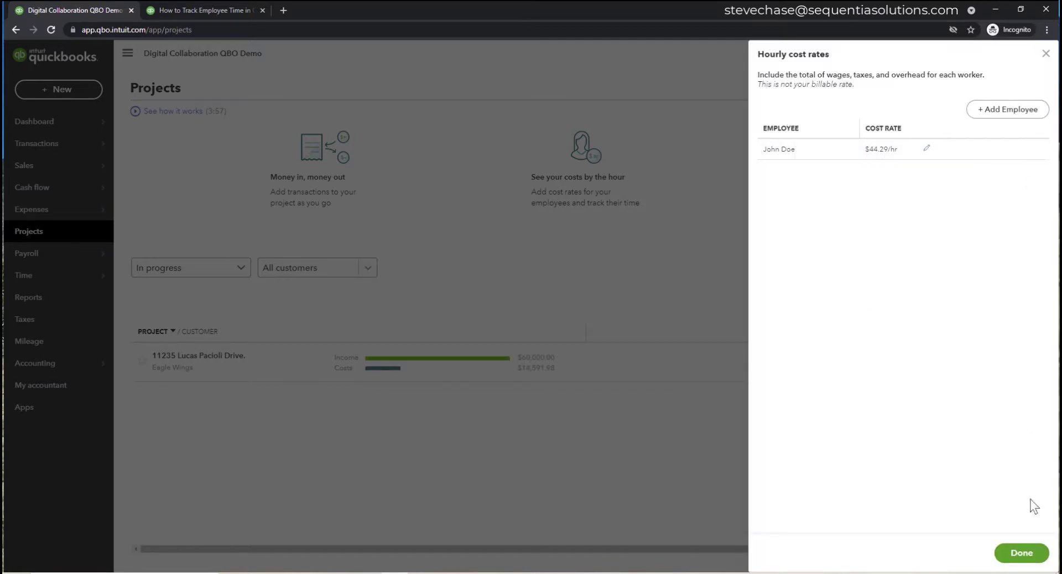
# - Close the hourly cost rates panel and open the 11235 Lucas Pacioli Drive project
pyautogui.click(1027, 553)
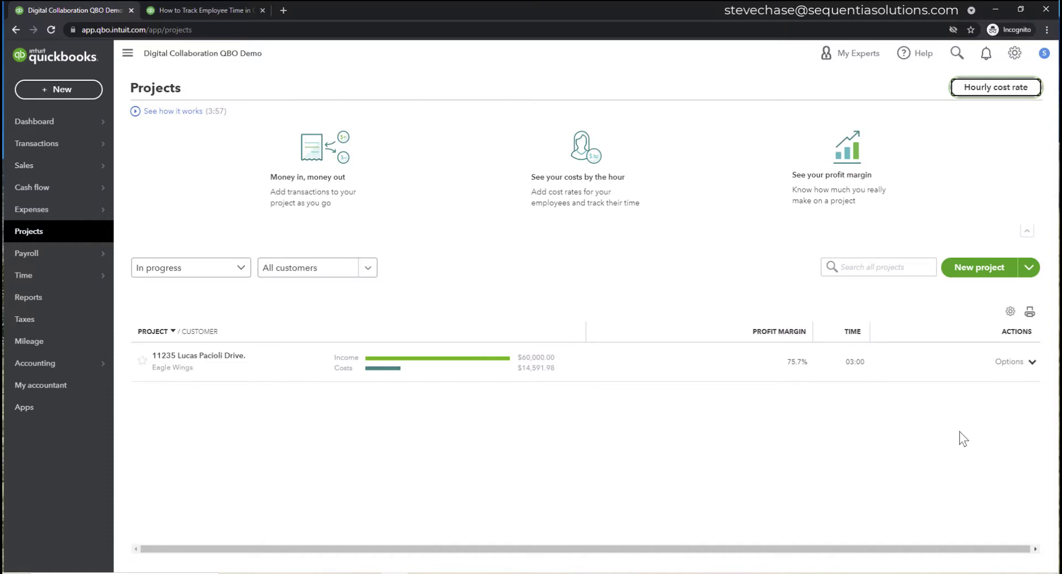
pyautogui.click(214, 359)
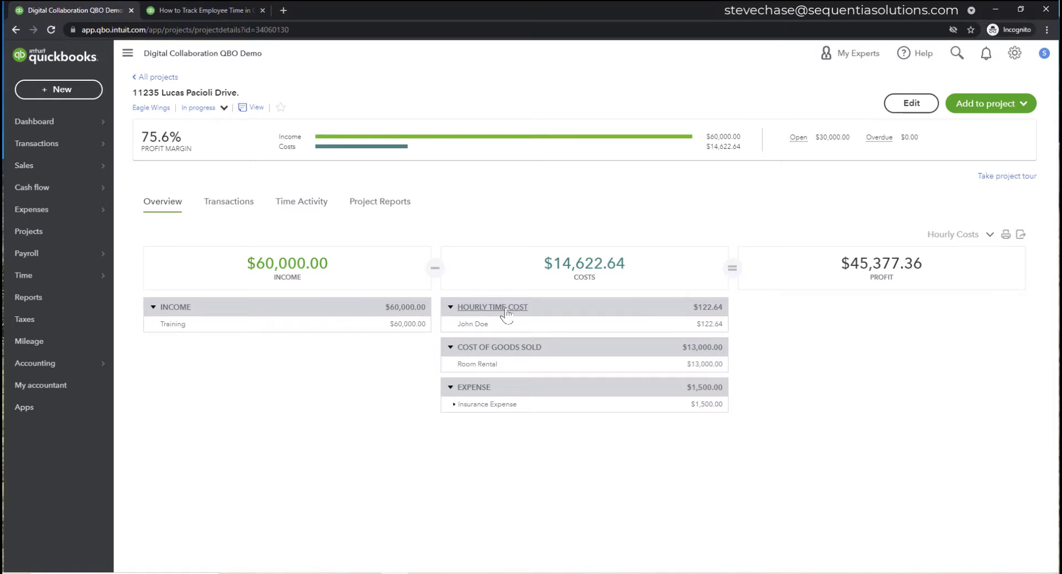
# - Expand the project's 08/01/2021 - 08/31/2021 time entries down to the employee, then show Project Reports
pyautogui.click(313, 208)
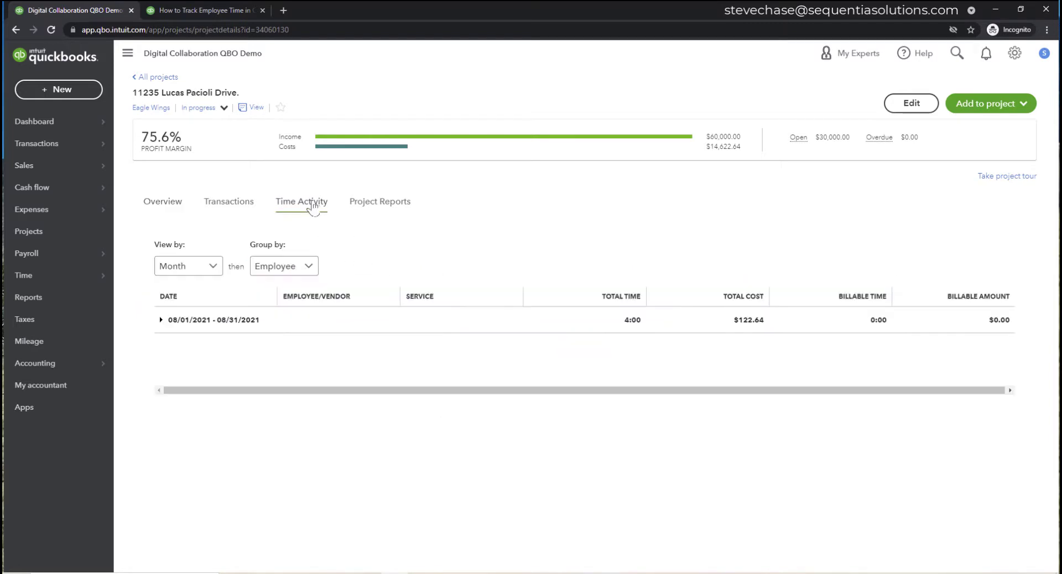
pyautogui.click(160, 320)
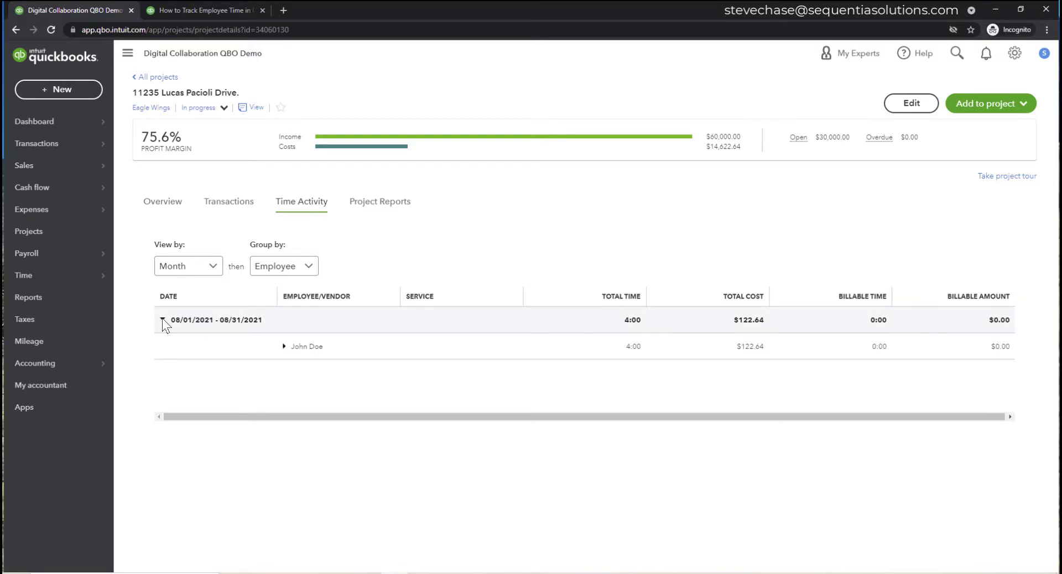
pyautogui.click(284, 347)
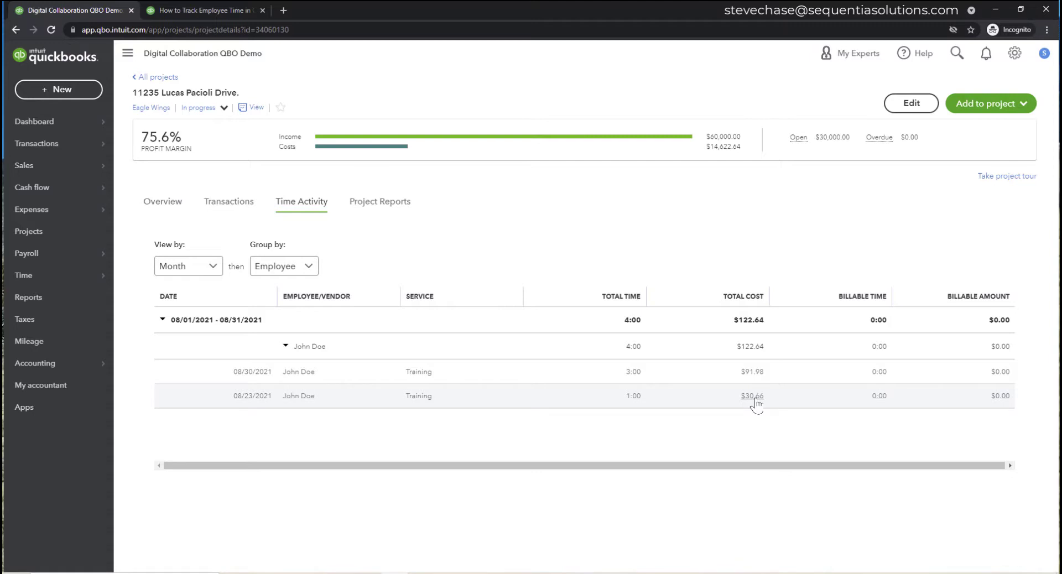
pyautogui.click(376, 203)
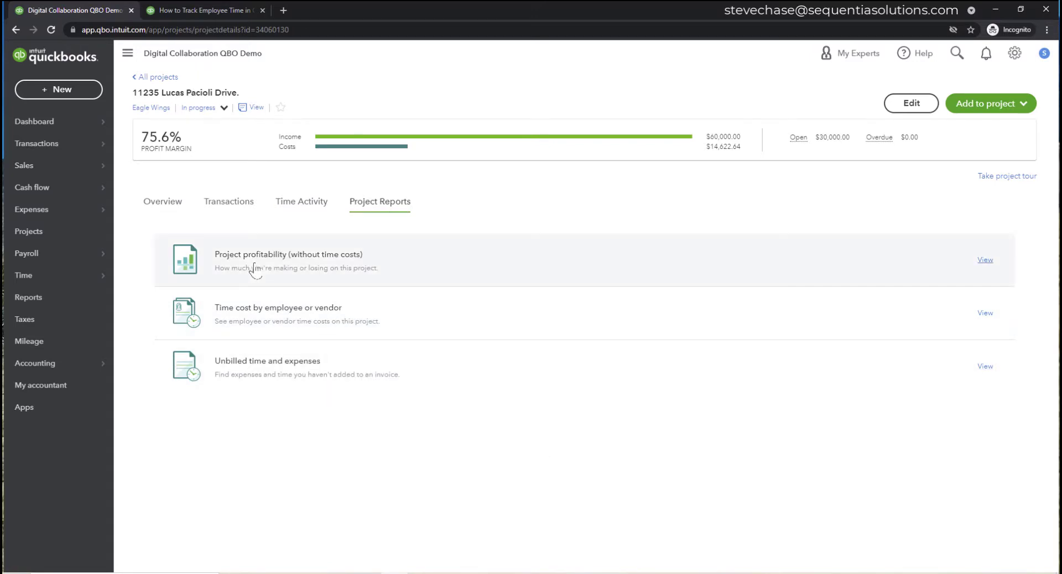
# - View the Project profitability report, then go back to the Projects list via Reports
pyautogui.click(342, 271)
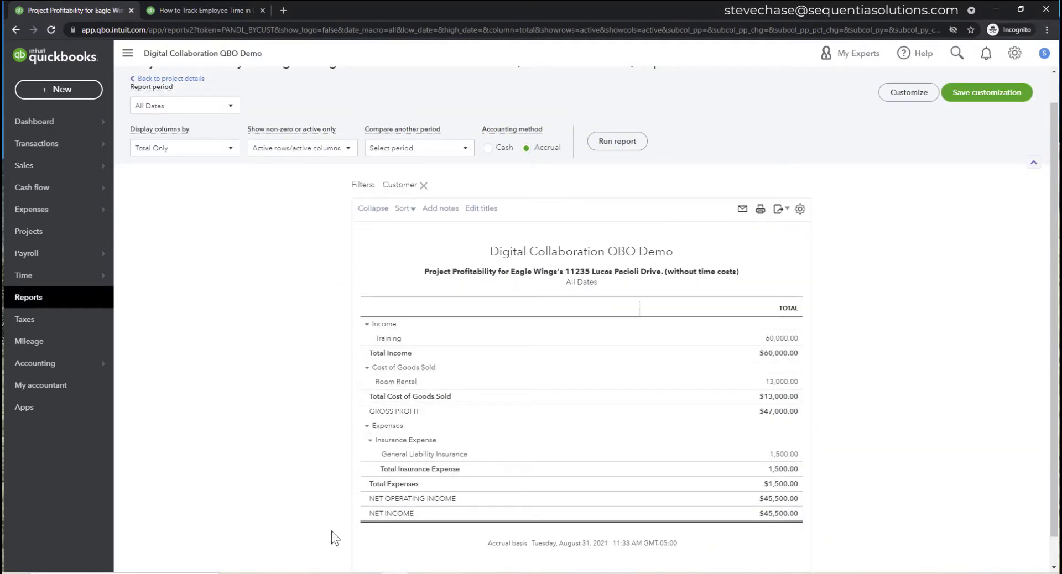
pyautogui.scroll(1, 311, 493)
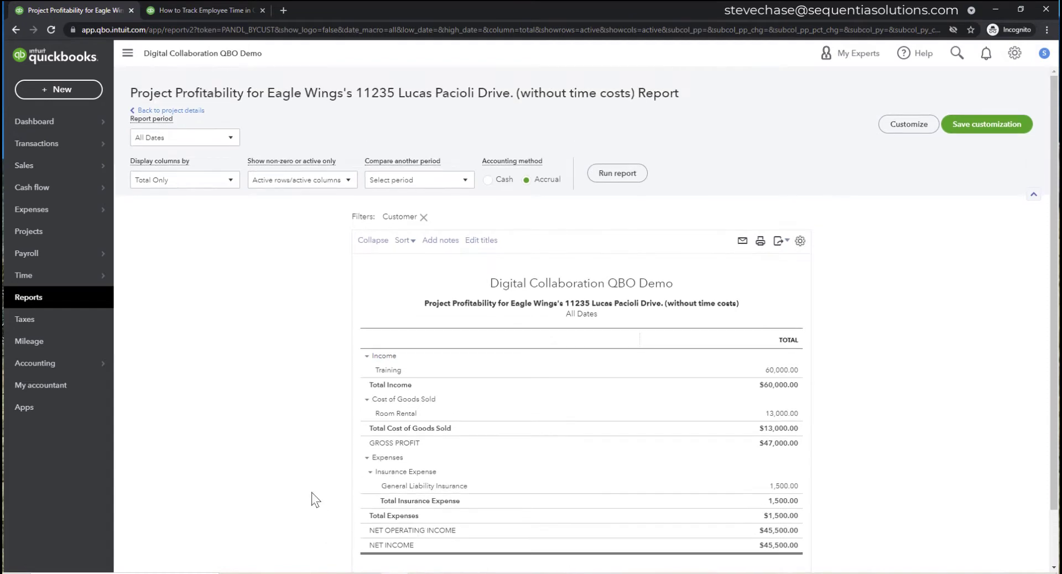
pyautogui.click(74, 298)
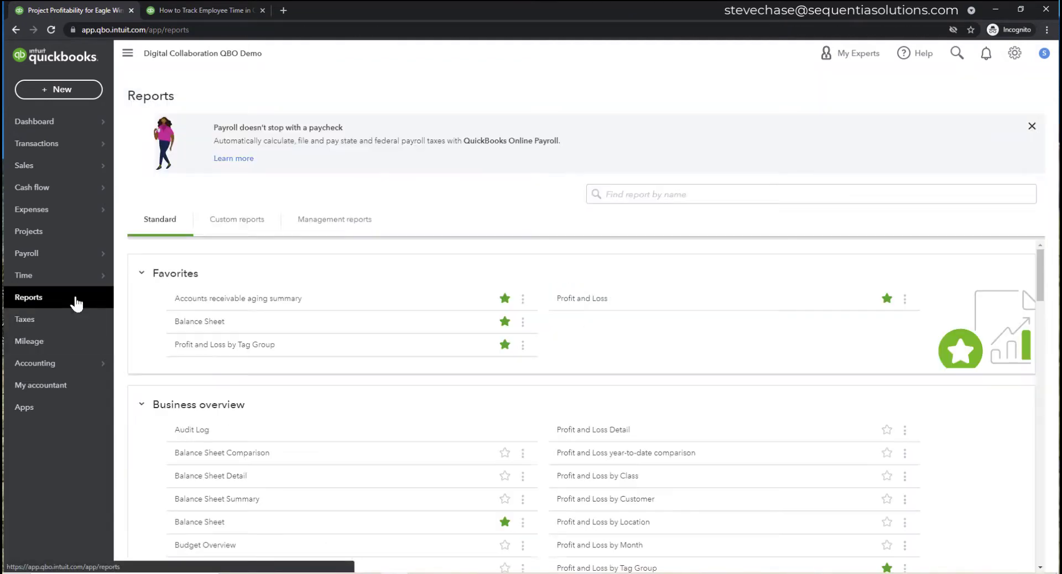
pyautogui.click(58, 237)
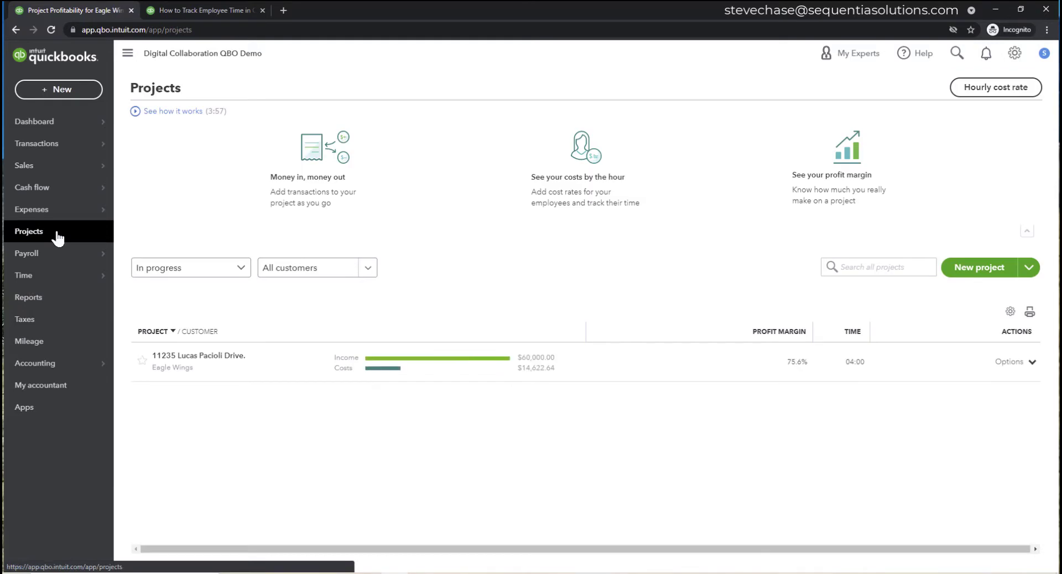
# - Open the 11235 Lucas Pacioli Drive project overview and the + New transaction menu
pyautogui.click(204, 358)
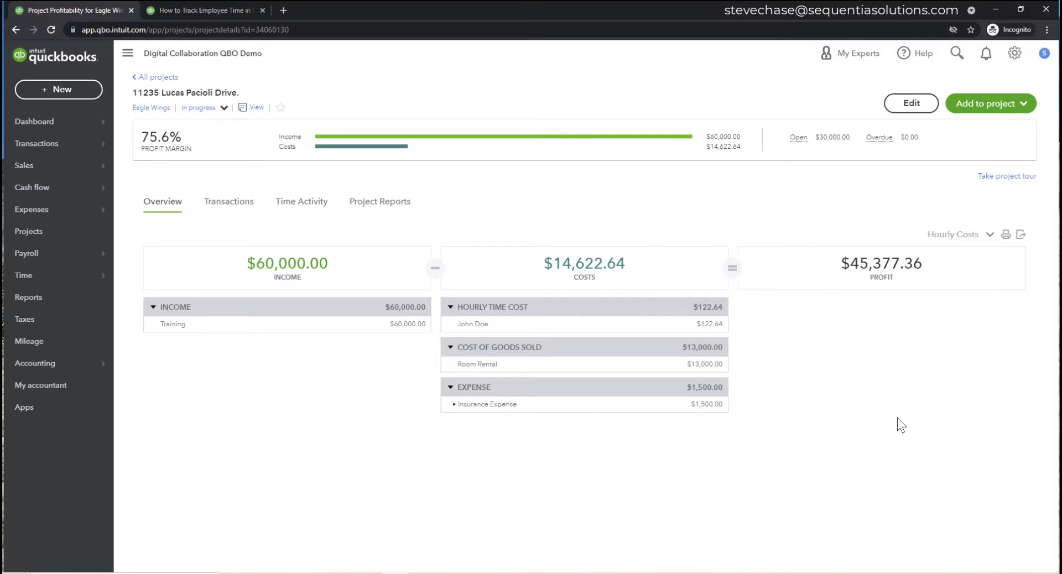
pyautogui.click(78, 90)
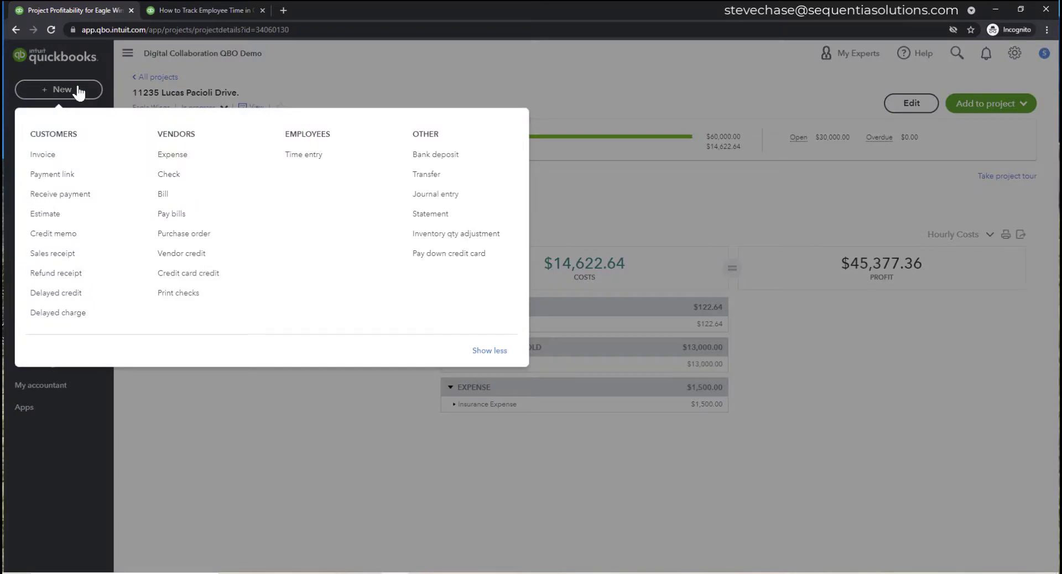
# - Start a bill for the vendor with a $2,000 Subcontractor (Independent Contractors) expense line
pyautogui.click(163, 193)
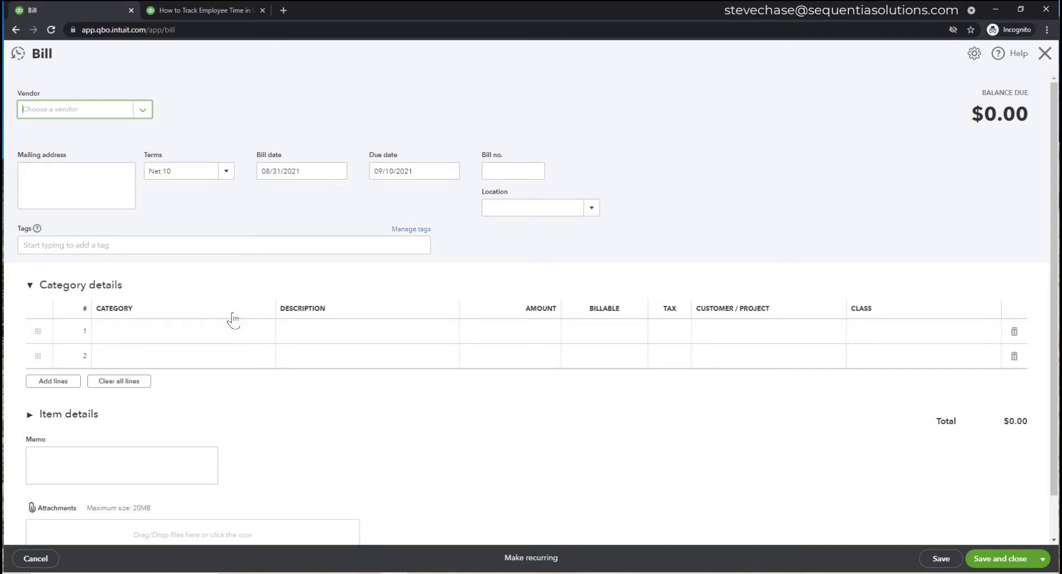
pyautogui.write('harr')
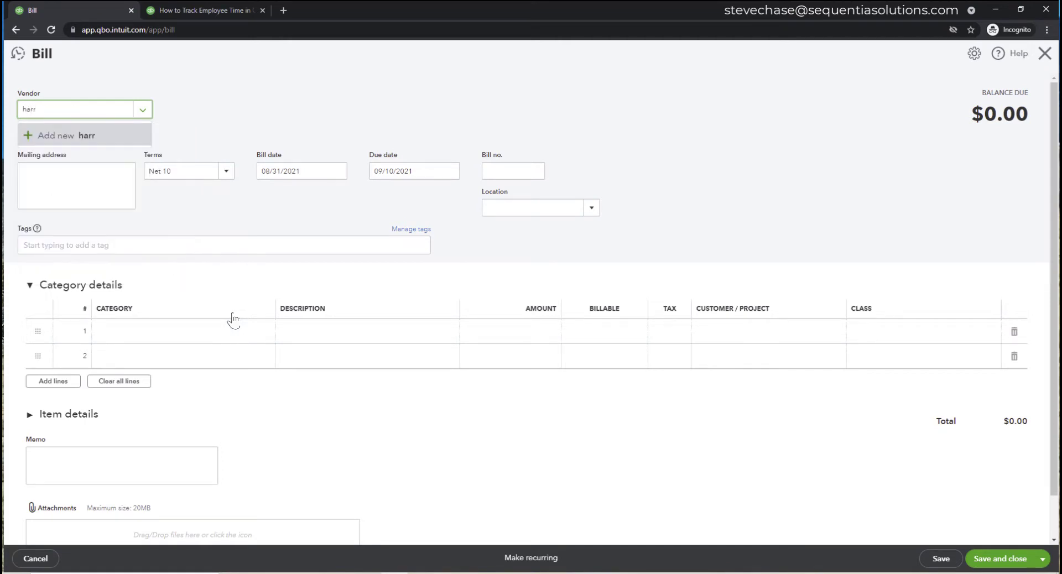
pyautogui.press('BackSpace')
pyautogui.press('BackSpace')
pyautogui.press('BackSpace')
pyautogui.write('eny')
pyautogui.press('BackSpace')
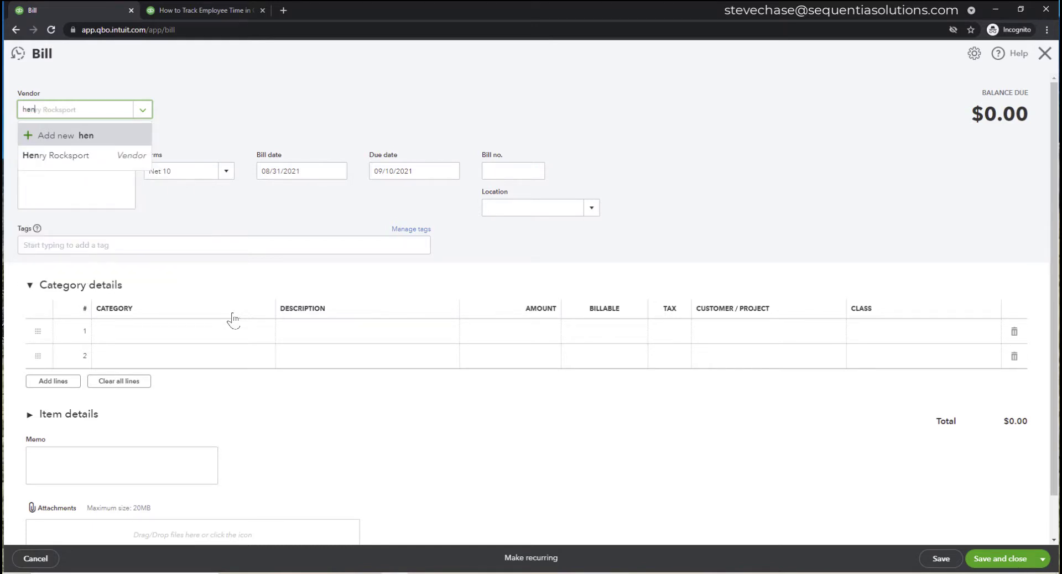
pyautogui.click(118, 156)
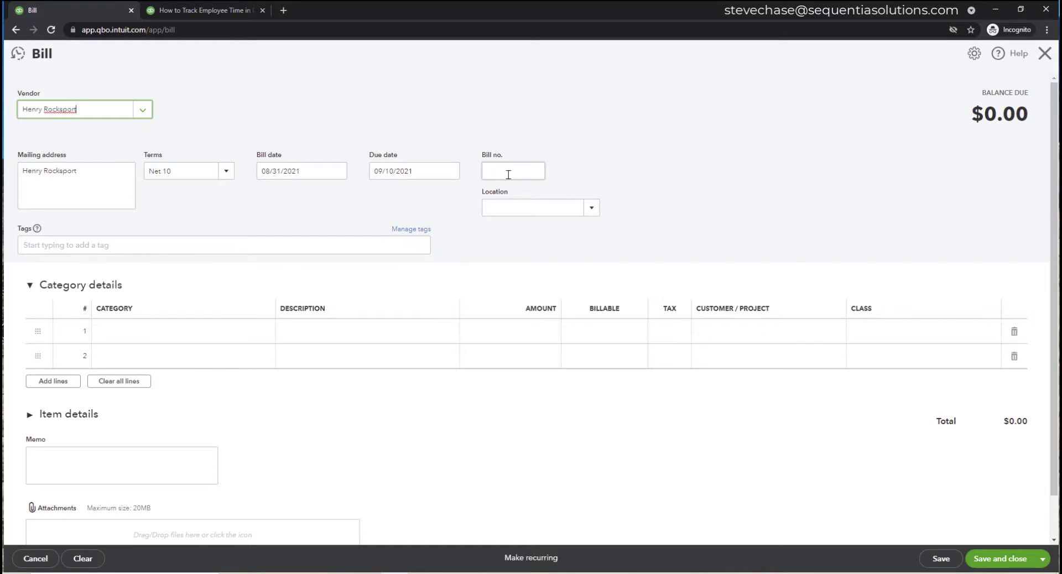
pyautogui.click(247, 341)
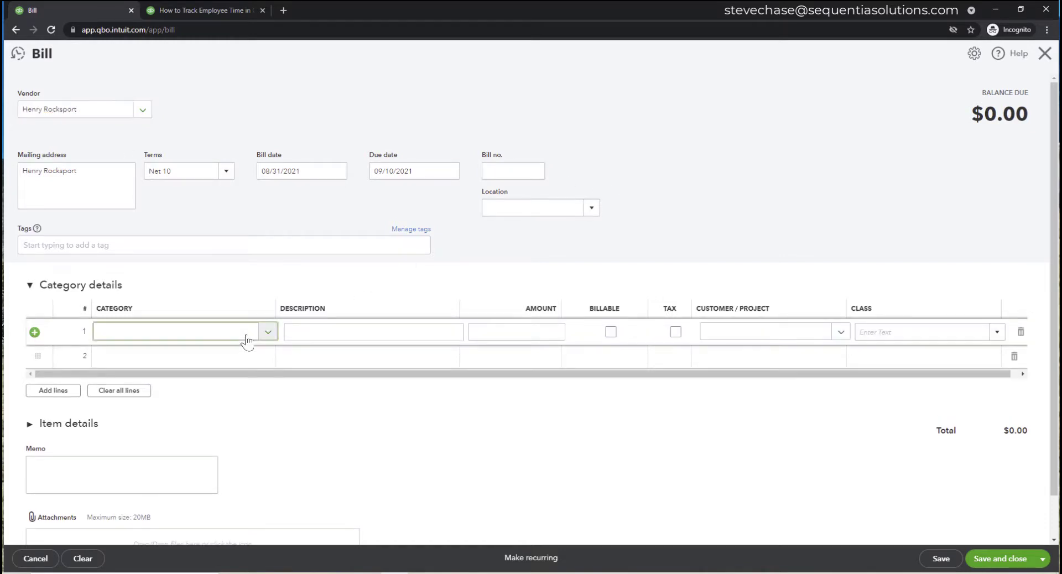
pyautogui.write('sub')
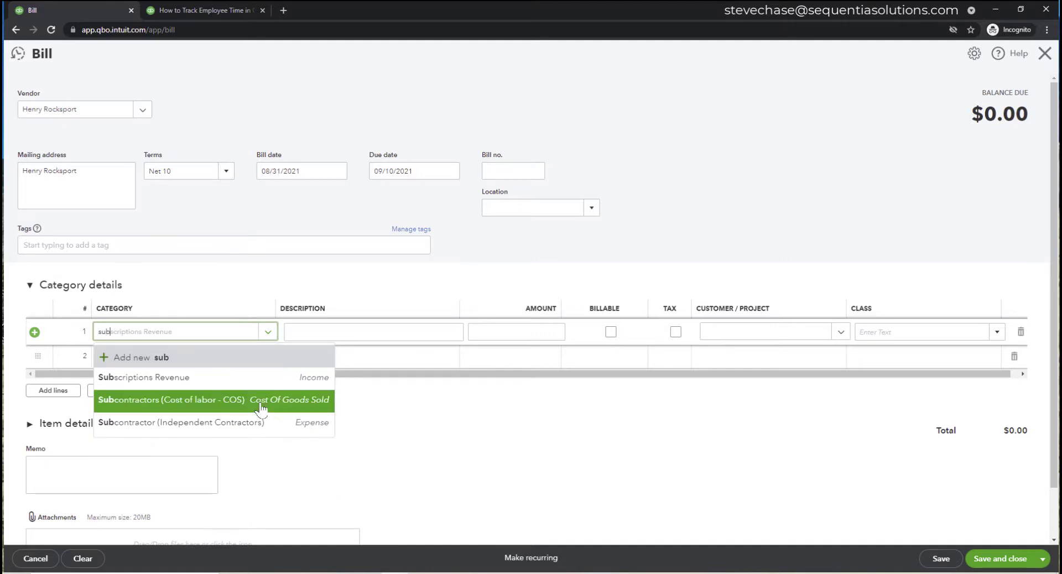
pyautogui.click(260, 425)
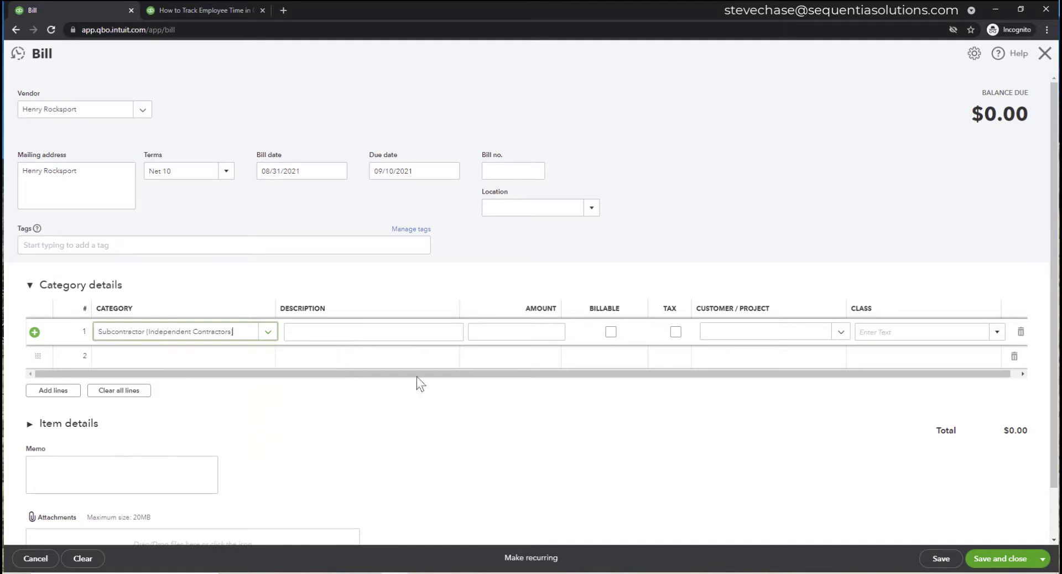
pyautogui.click(544, 330)
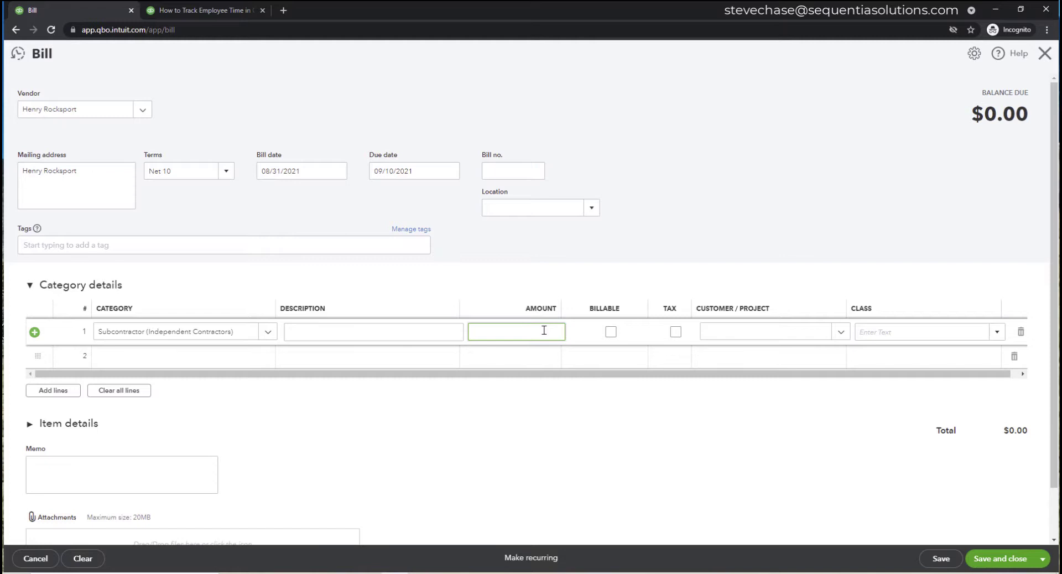
pyautogui.write('2000')
pyautogui.click(556, 254)
# - Number the bill Y73, charge its line to the Eagle Wings project, and save it
pyautogui.click(521, 181)
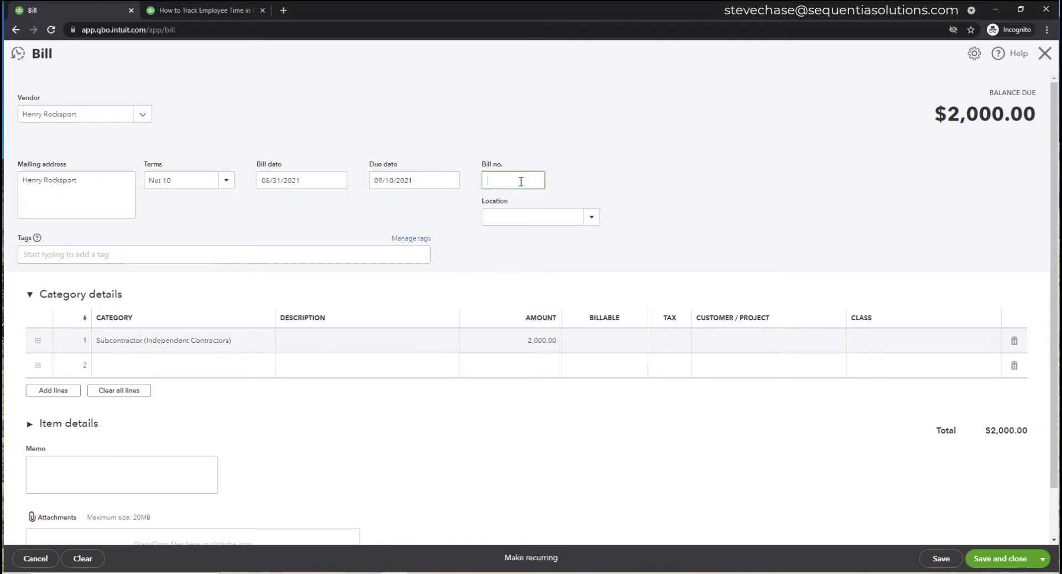
pyautogui.write('Y73')
pyautogui.click(758, 344)
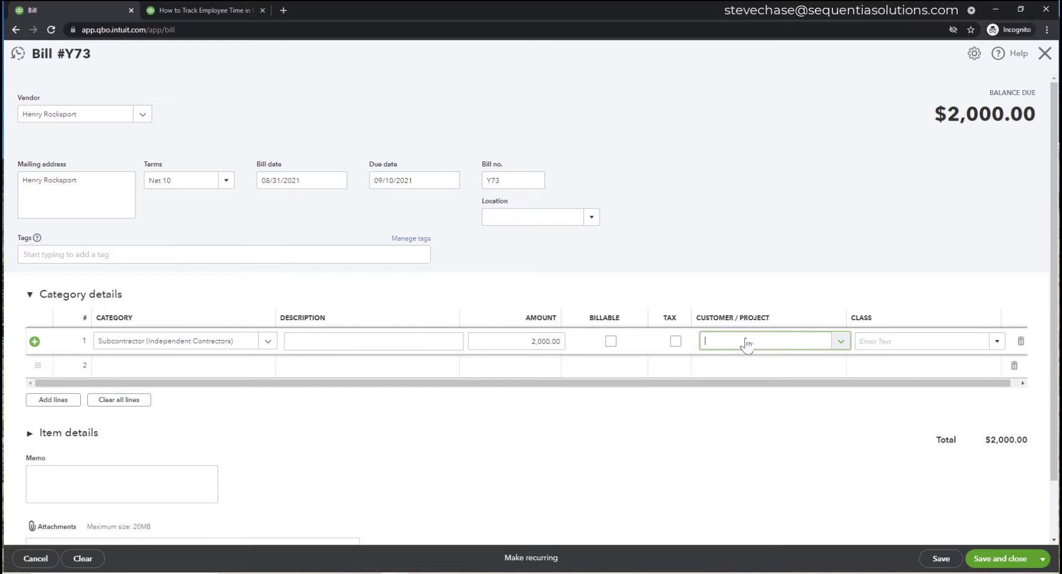
pyautogui.write('eagle')
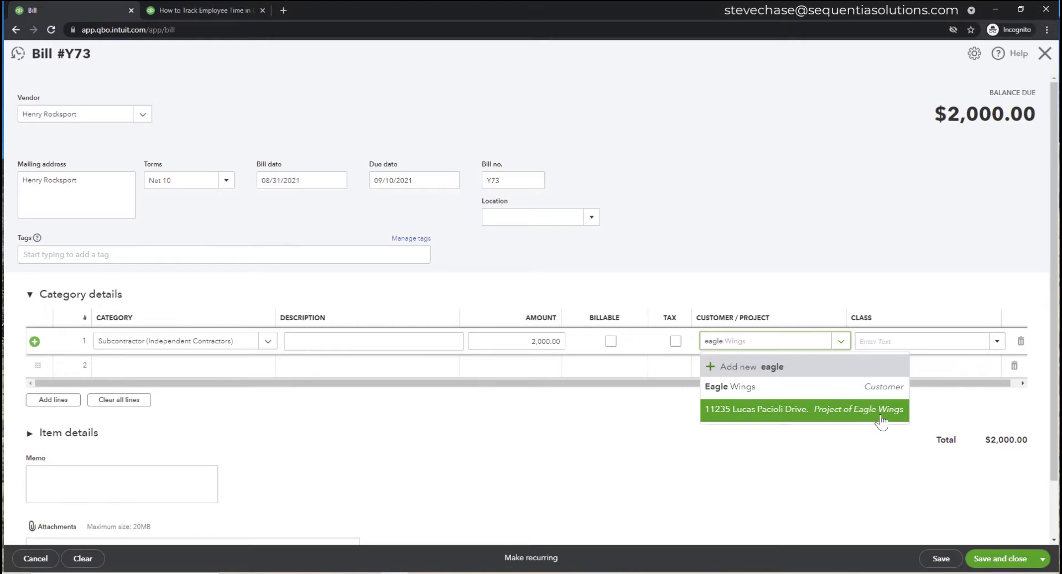
pyautogui.click(841, 418)
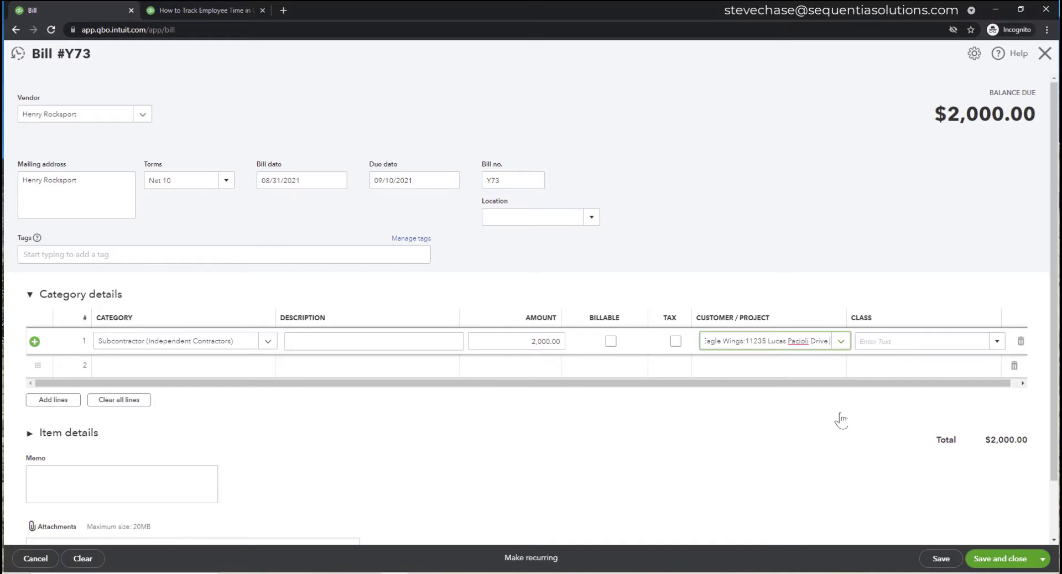
pyautogui.click(943, 560)
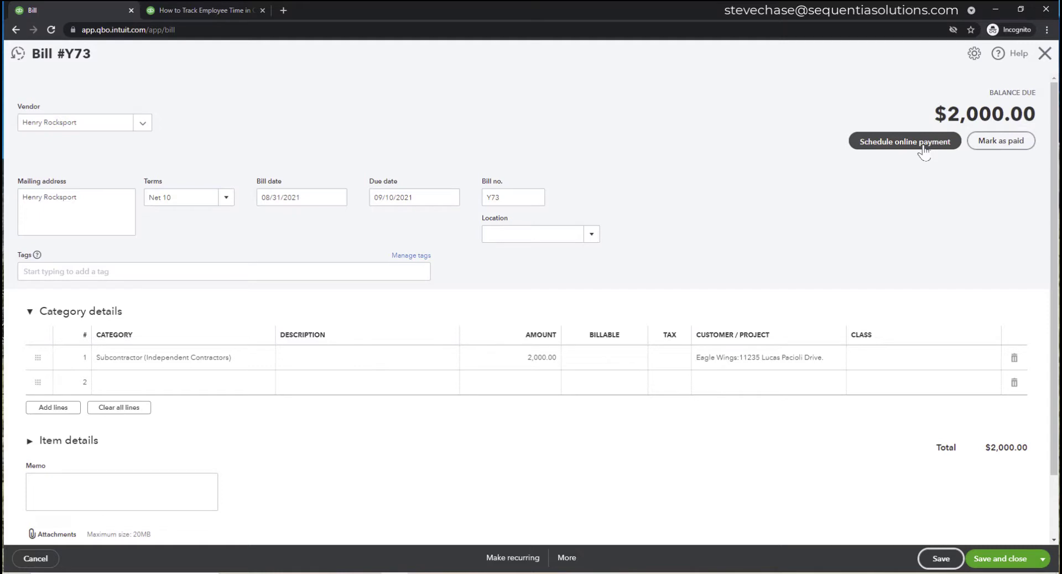
# - Mark bill Y73 as paid and save the $2,000 bill payment
pyautogui.click(1002, 145)
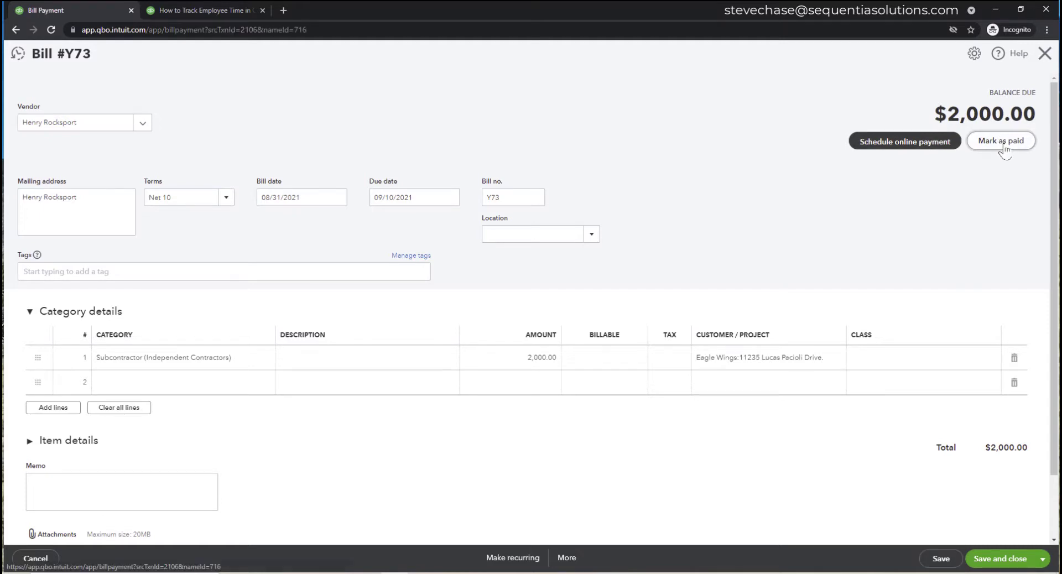
pyautogui.click(1027, 561)
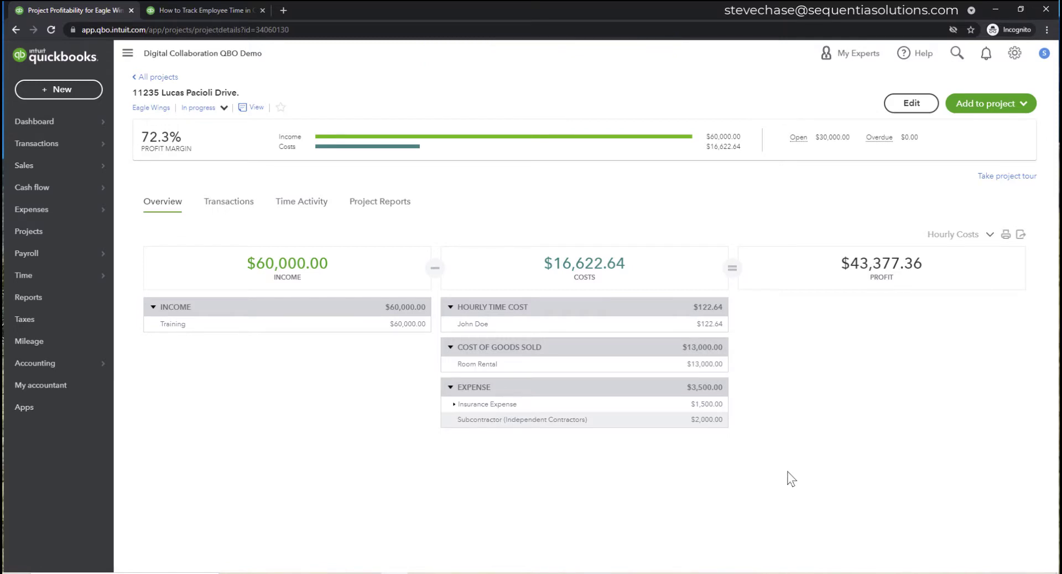
# - Go to Reports and list the seven saved Custom reports
pyautogui.click(60, 306)
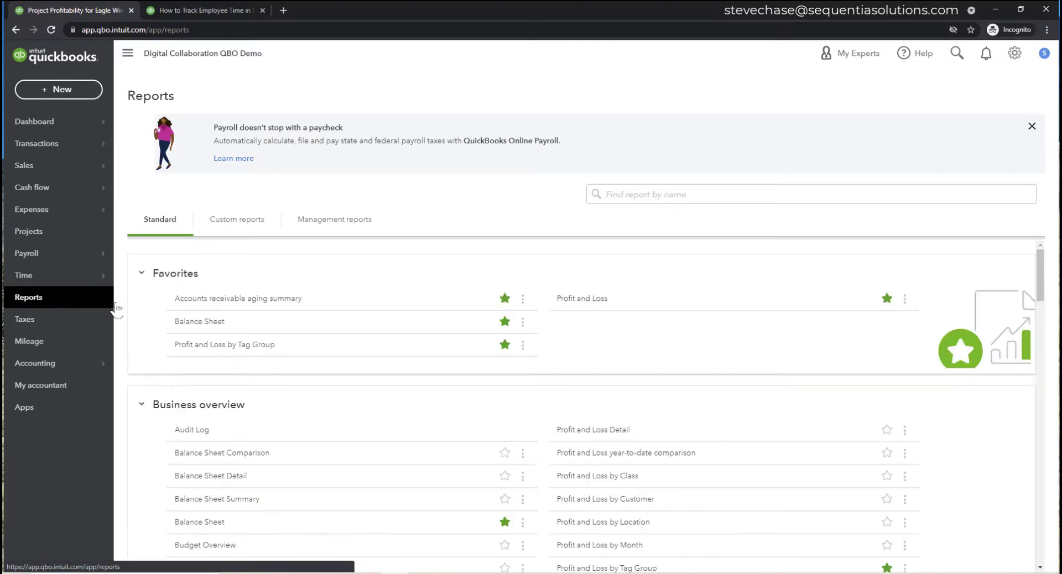
pyautogui.click(228, 224)
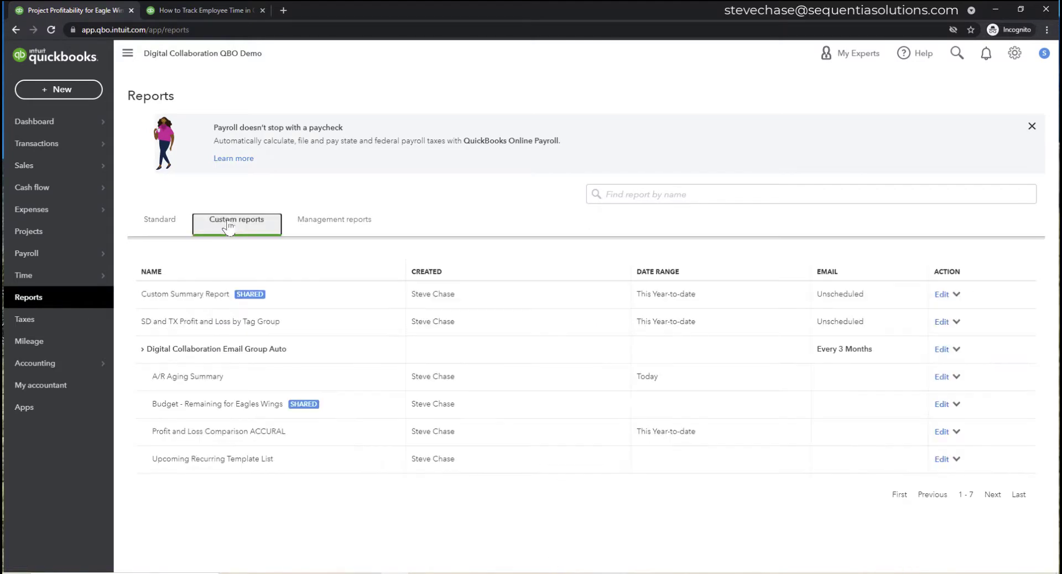
# - Open the Budget - Remaining for Eagles Wings report showing Subcontractor -2,000, then the + New menu
pyautogui.click(222, 405)
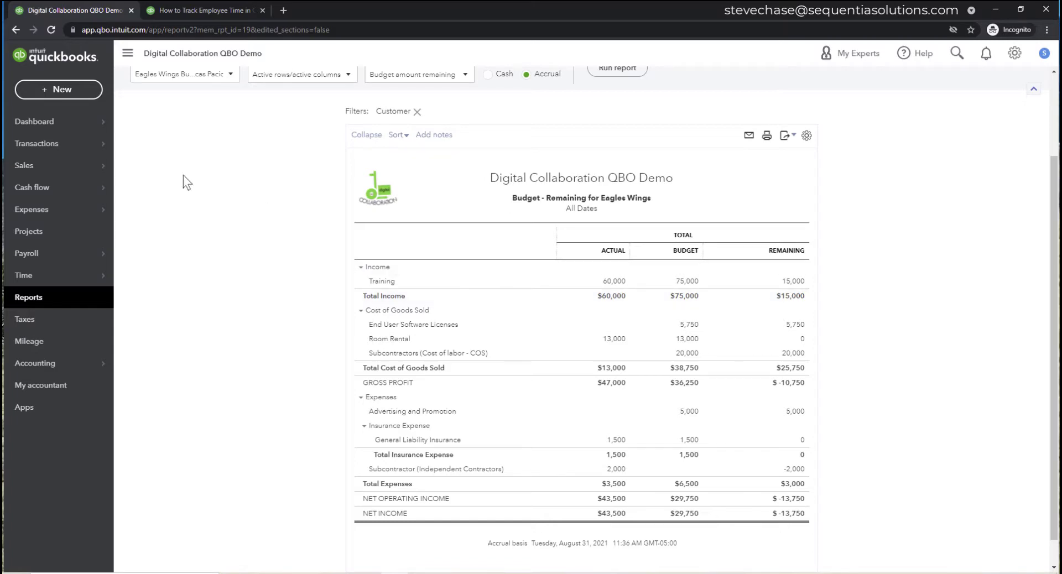
pyautogui.click(79, 95)
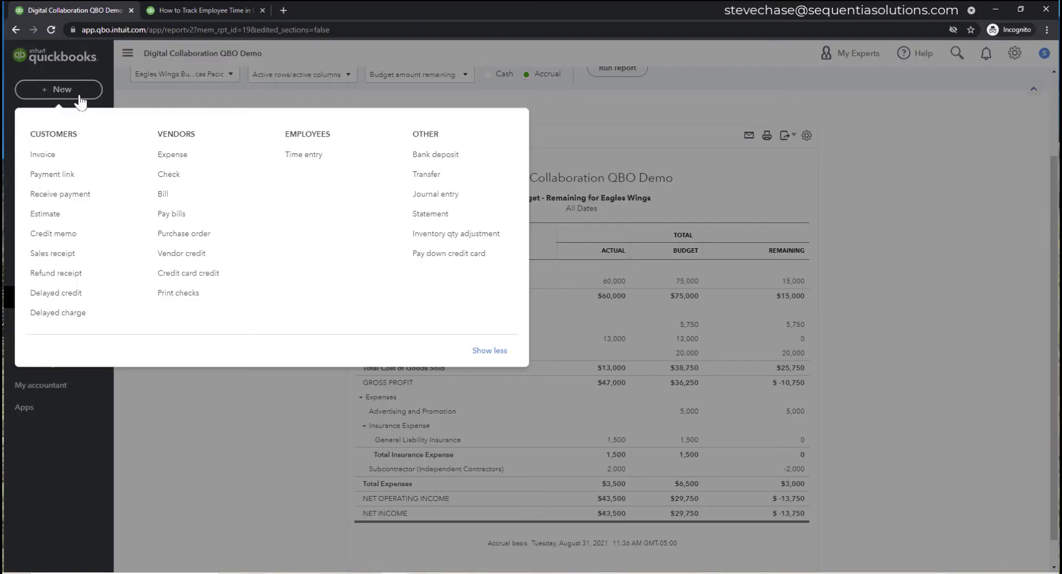
# - Open Eagle Wings invoice No. 1099 from the recent invoices list
pyautogui.click(70, 155)
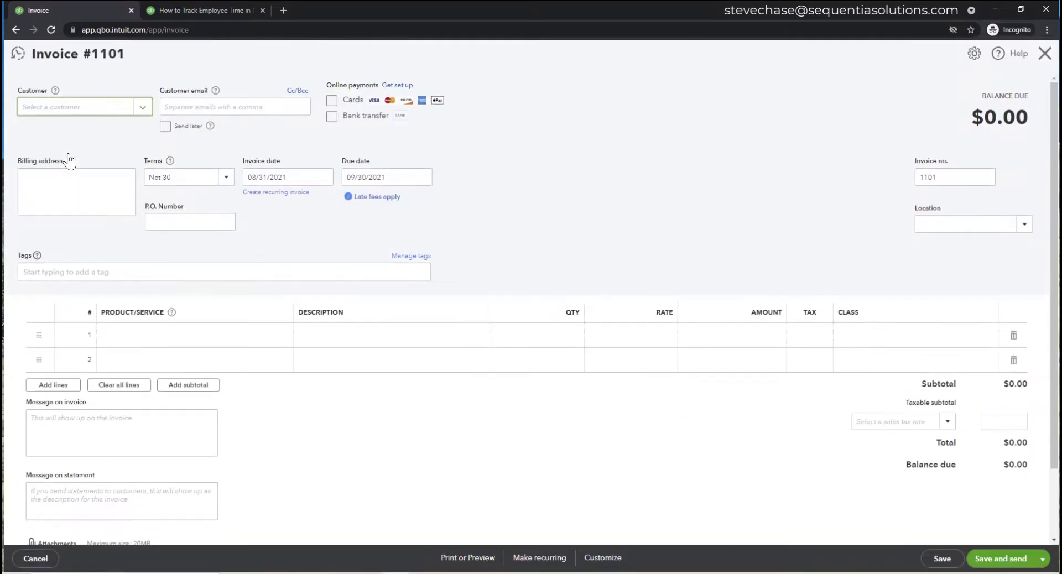
pyautogui.click(17, 53)
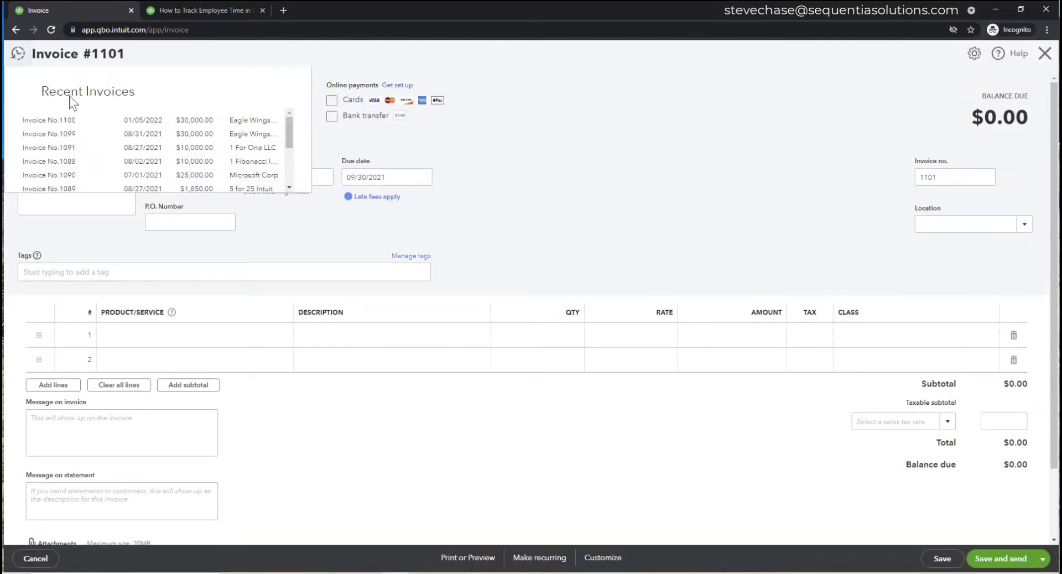
pyautogui.click(160, 135)
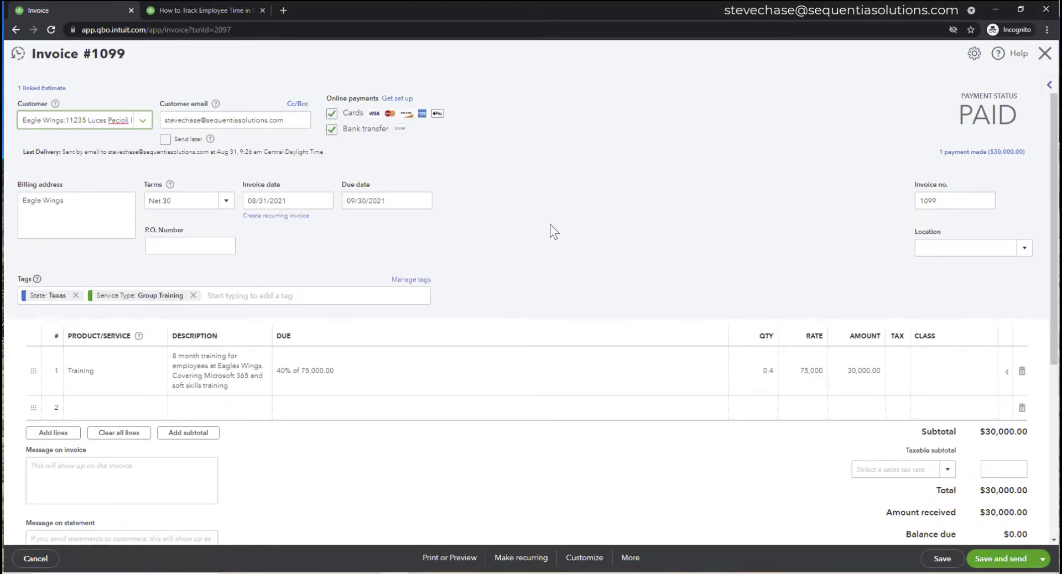
# - Open linked Estimate #1001 and review its $75,000 total, $60,000 invoiced and $15,000 remaining
pyautogui.click(56, 90)
pyautogui.click(46, 131)
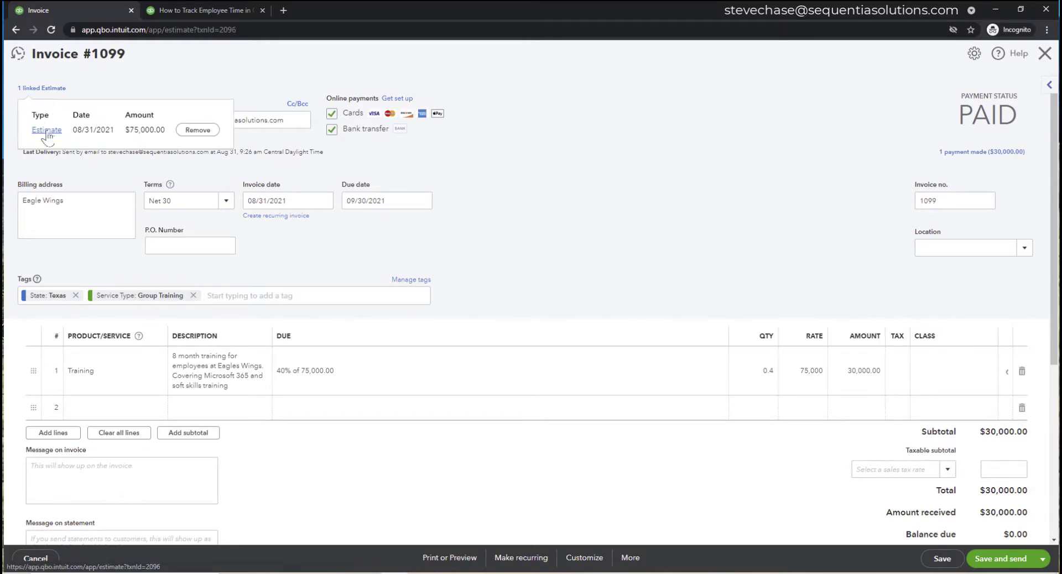
pyautogui.scroll(-1, 611, 128)
pyautogui.scroll(-2, 612, 128)
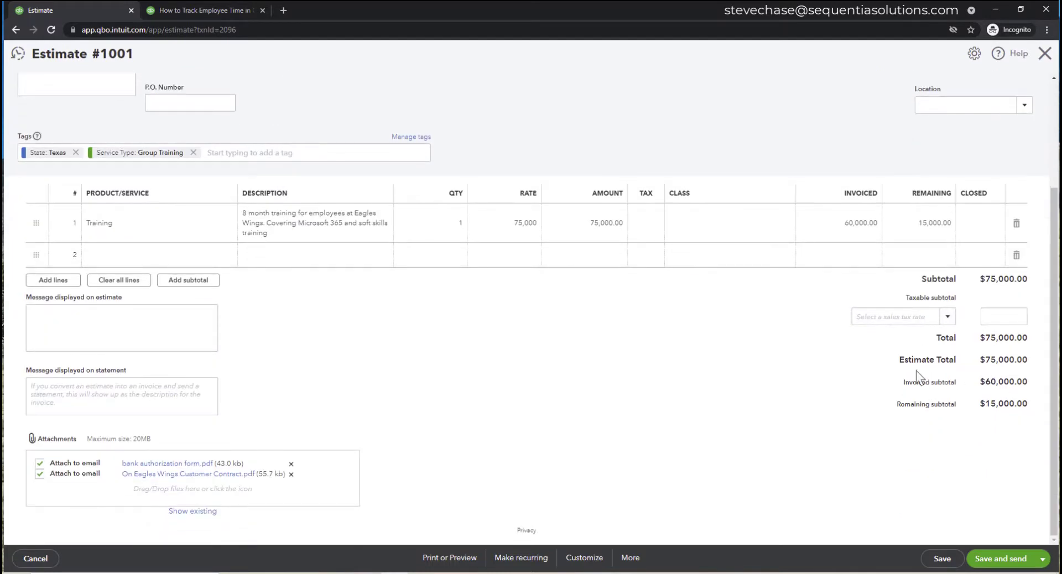
pyautogui.moveTo(907, 365); pyautogui.dragTo(978, 404)
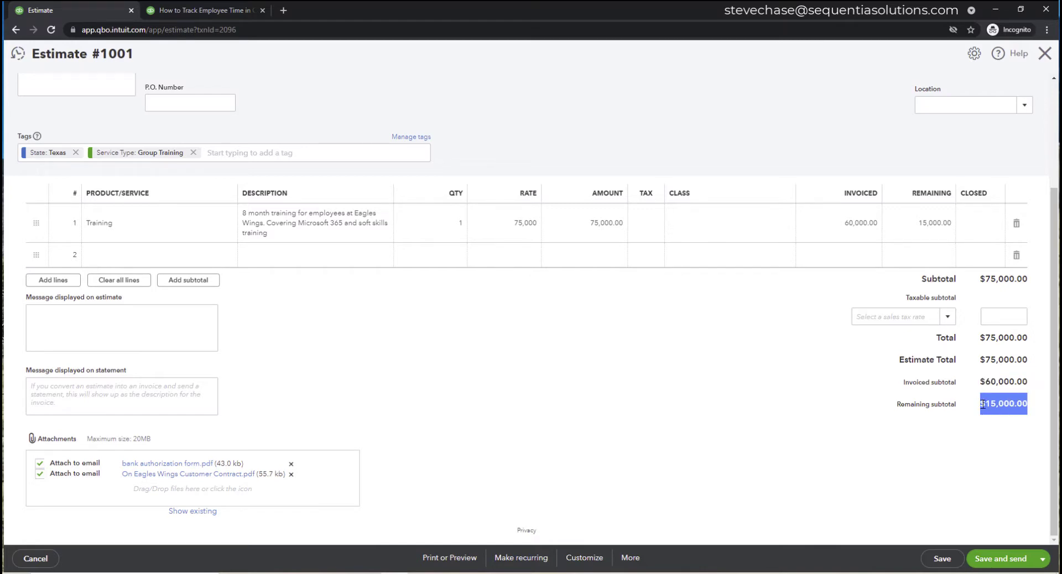
pyautogui.scroll(3, 709, 432)
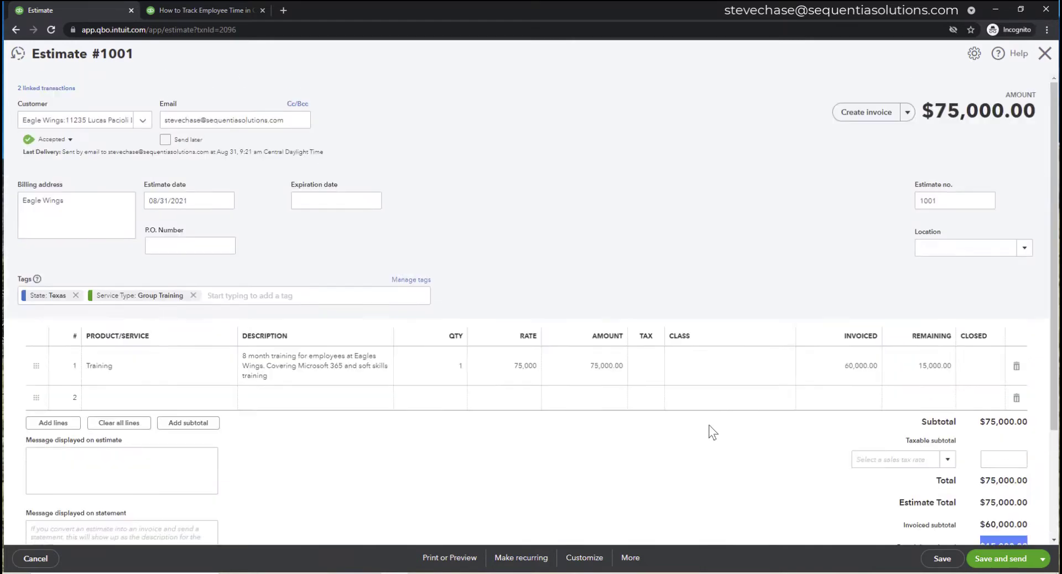
# - Create and save Invoice #1101 for the remaining $15,000 of all estimate lines
pyautogui.click(865, 112)
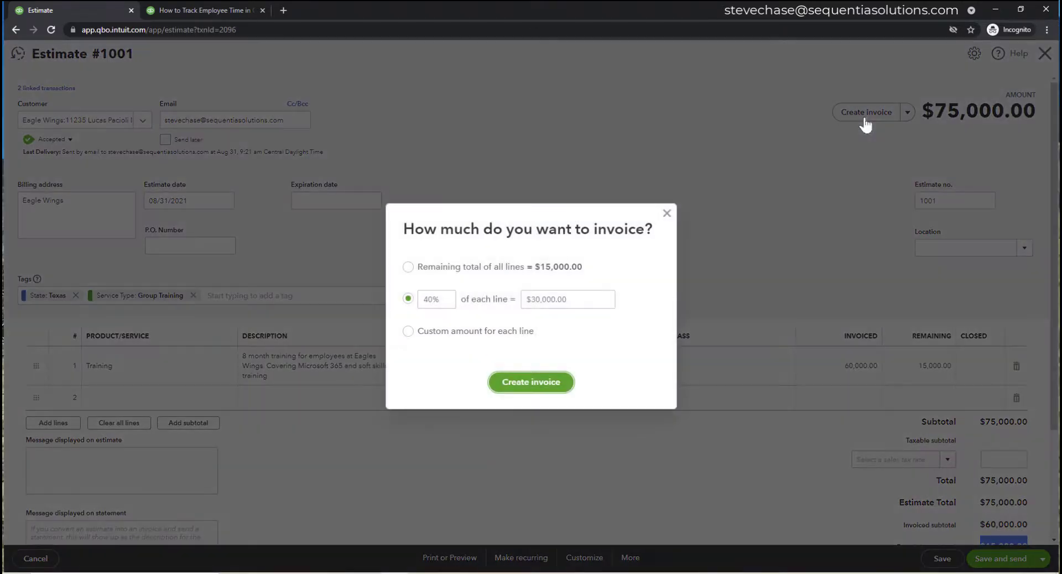
pyautogui.click(409, 267)
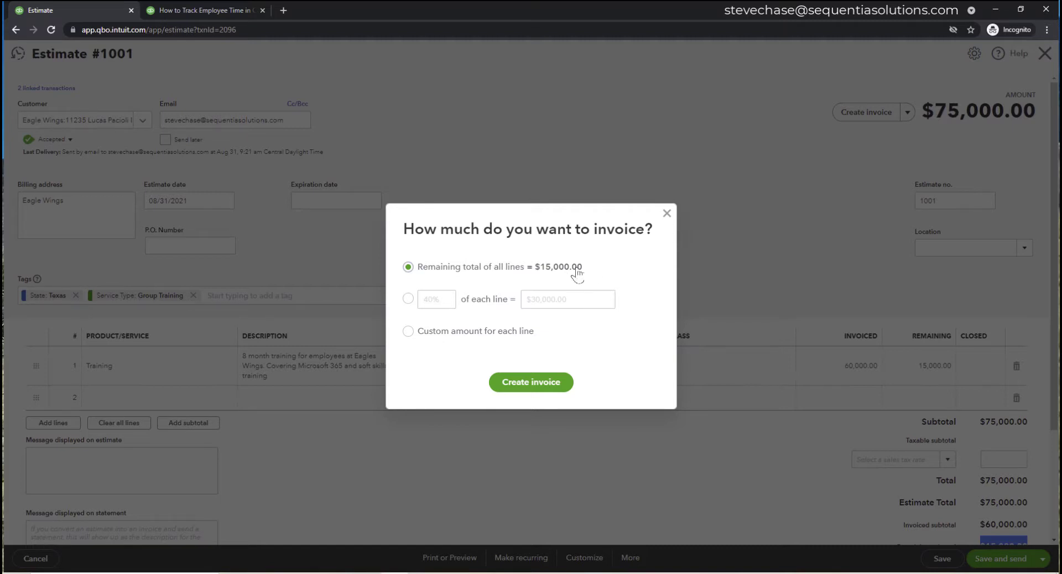
pyautogui.click(535, 384)
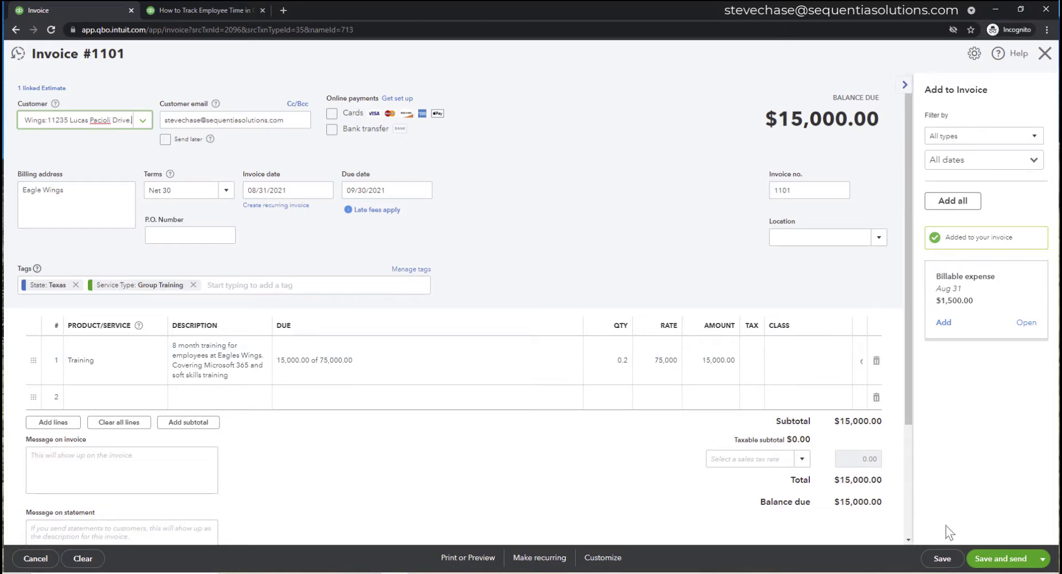
pyautogui.click(942, 559)
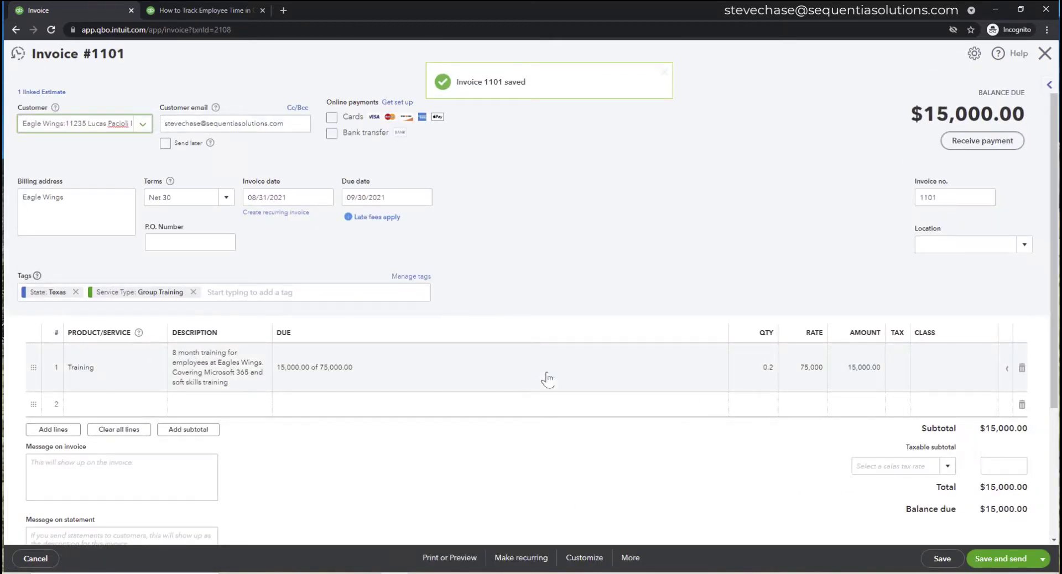
# - Check linked Estimate #1001 and its linked invoices, then close back to the budget report
pyautogui.click(46, 92)
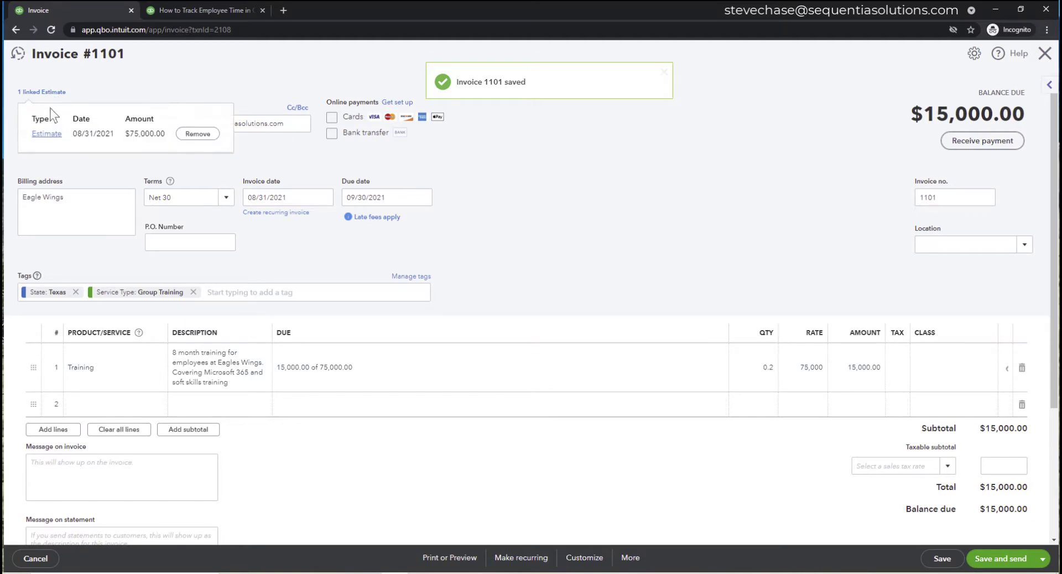
pyautogui.click(46, 133)
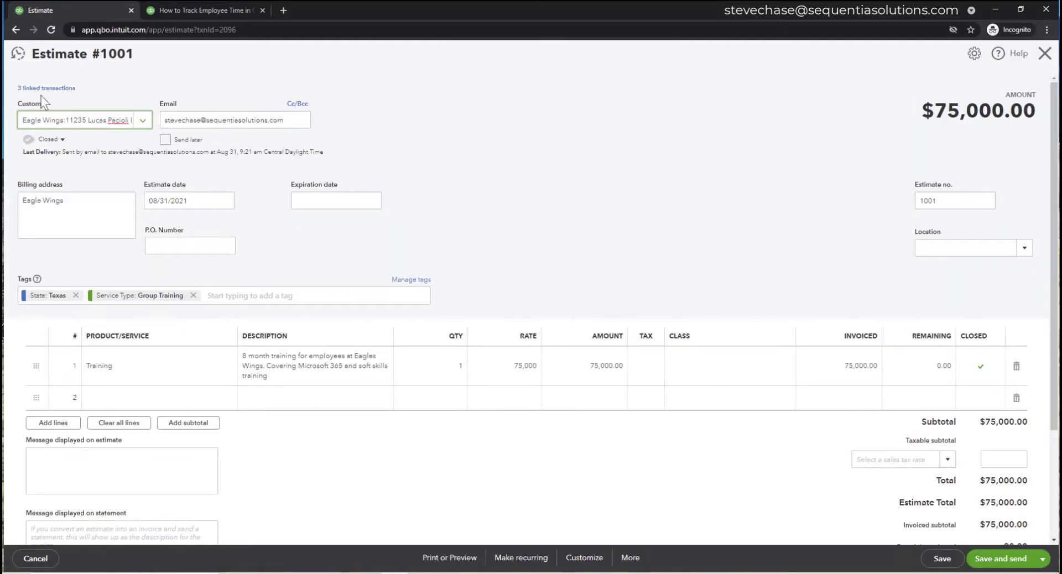
pyautogui.click(39, 89)
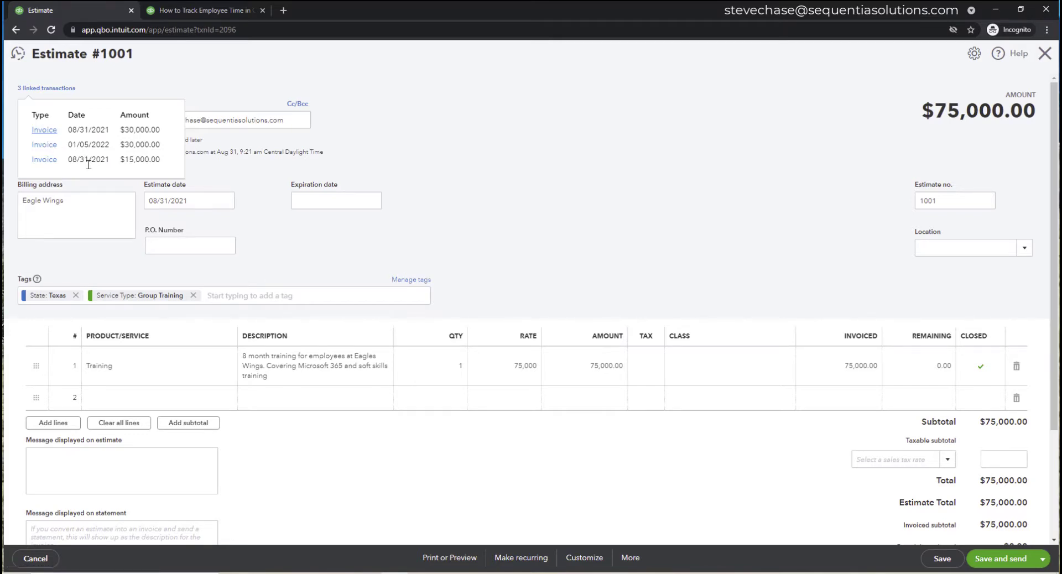
pyautogui.click(1044, 54)
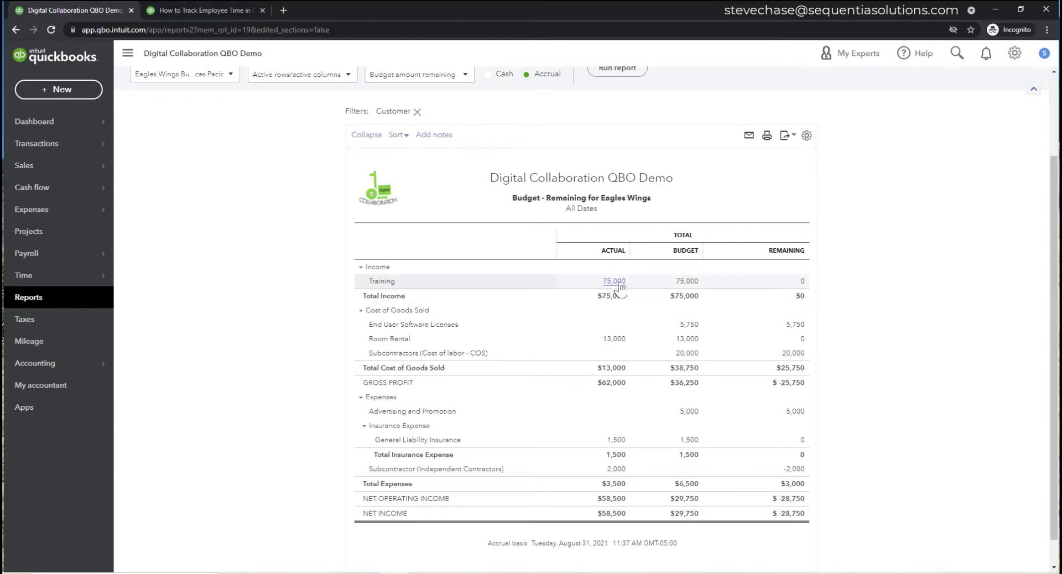
# - Note the Training row's 0 remaining, then drill into the 2,000 Subcontractor (Independent Contractors) actual
pyautogui.doubleClick(800, 281)
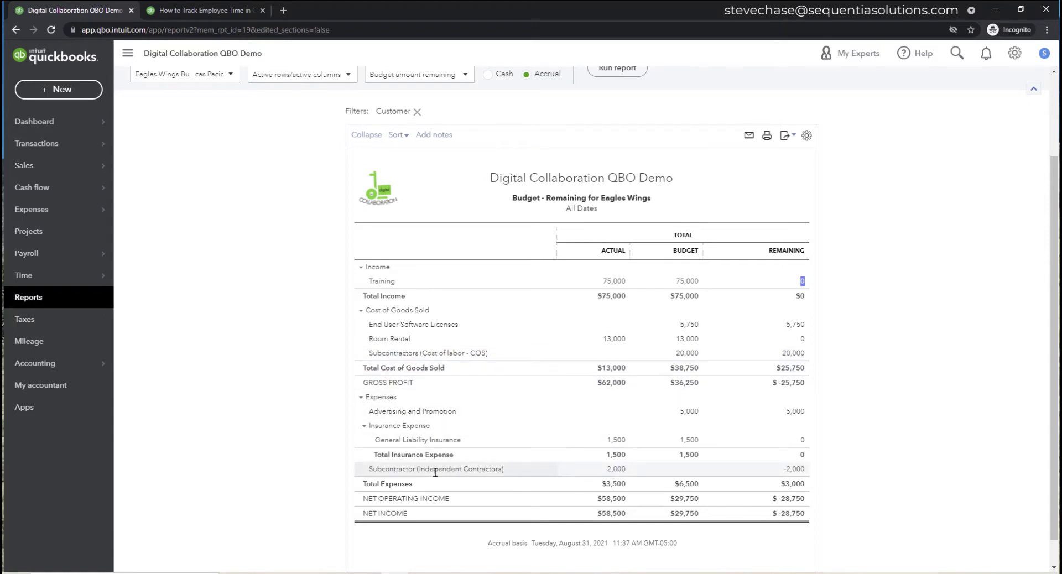
pyautogui.moveTo(501, 469); pyautogui.dragTo(428, 468)
pyautogui.click(608, 470)
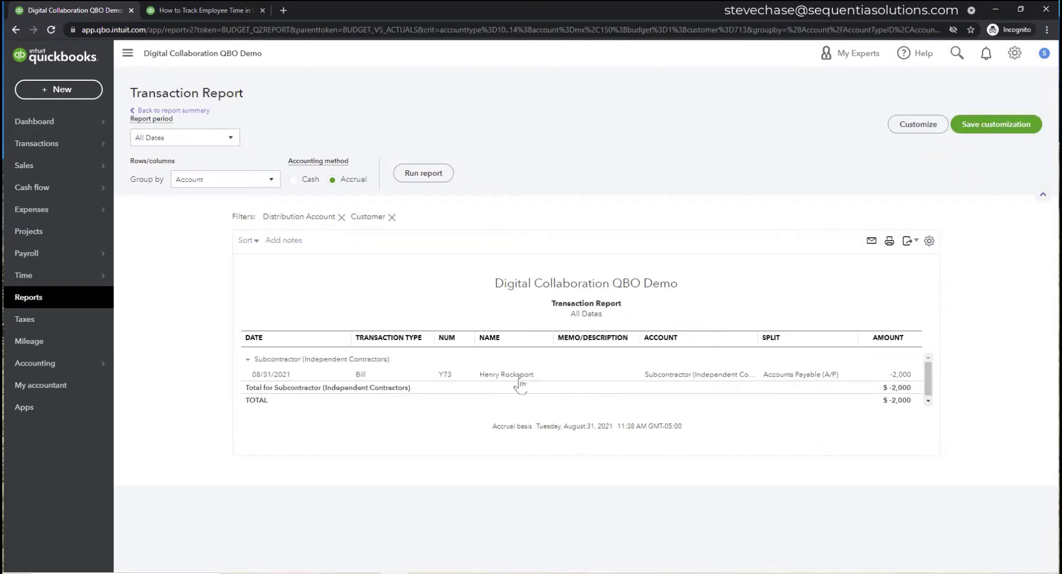
# - Recategorize bill Y73's line to Subcontractors (Cost of labor - COS), save, and return to the report summary
pyautogui.click(519, 377)
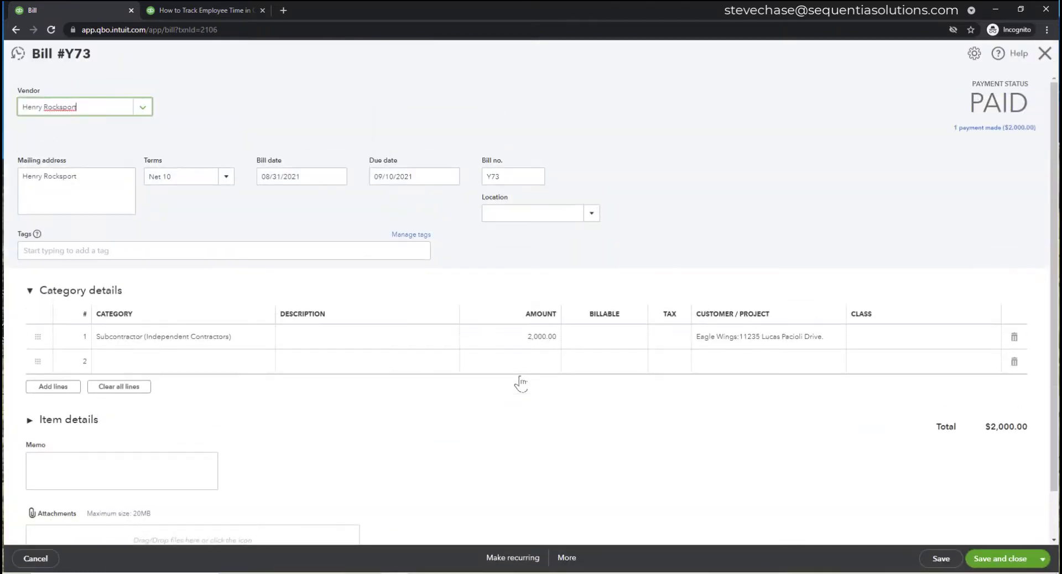
pyautogui.click(243, 343)
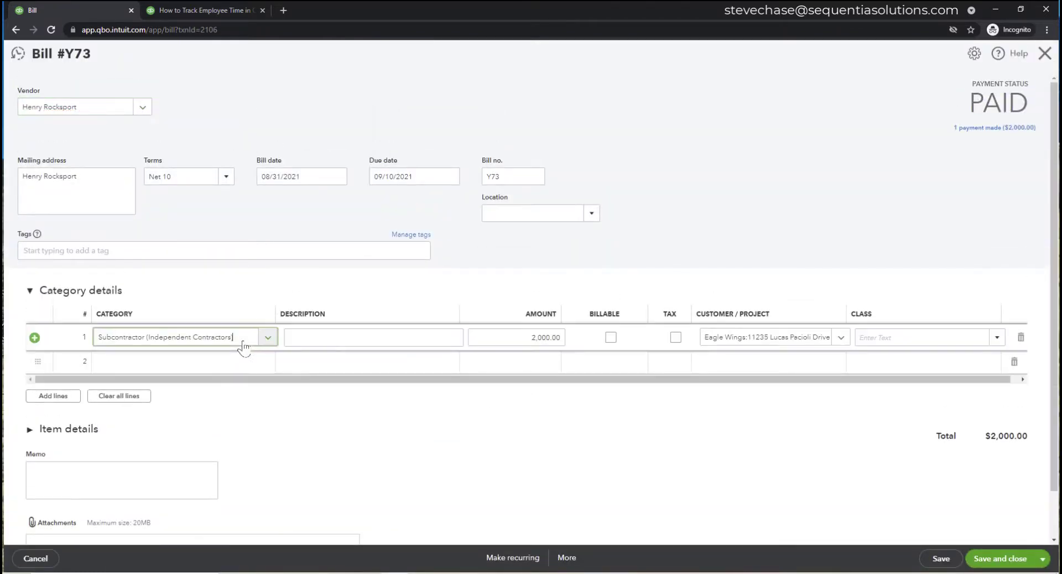
pyautogui.moveTo(244, 345); pyautogui.dragTo(95, 344)
pyautogui.write('cont')
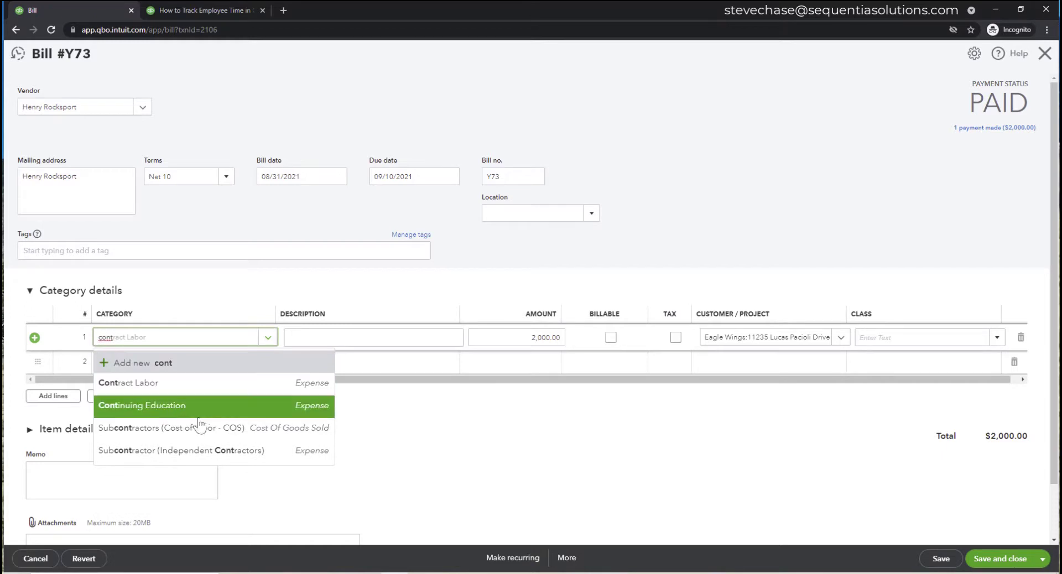
pyautogui.click(262, 435)
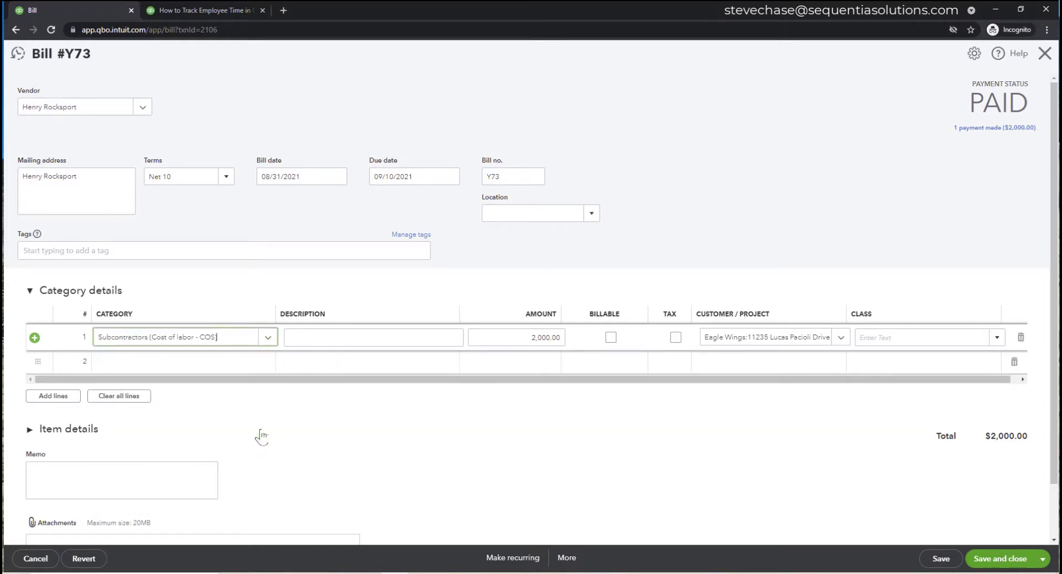
pyautogui.click(930, 559)
pyautogui.click(637, 335)
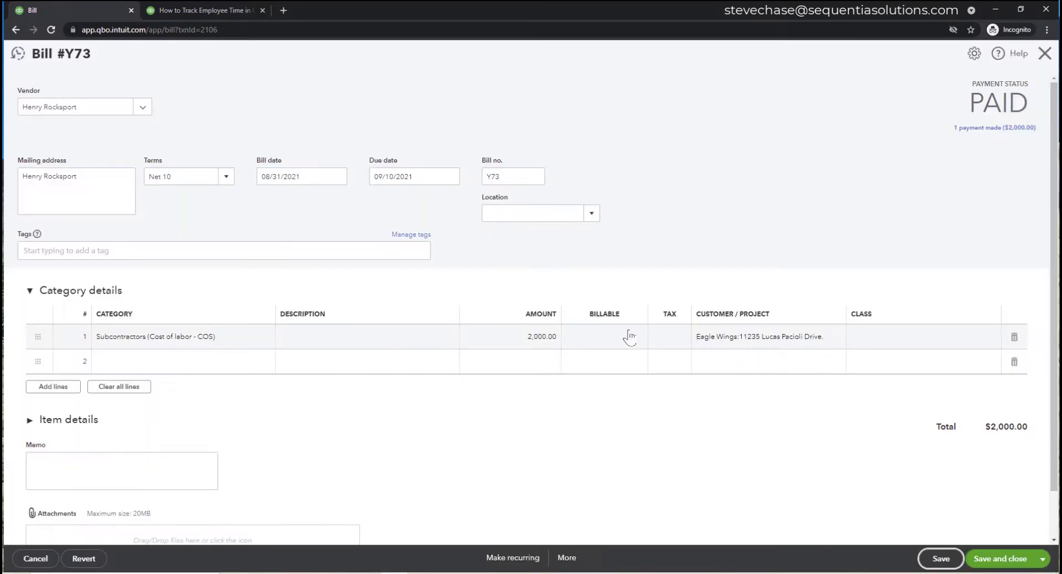
pyautogui.click(1045, 54)
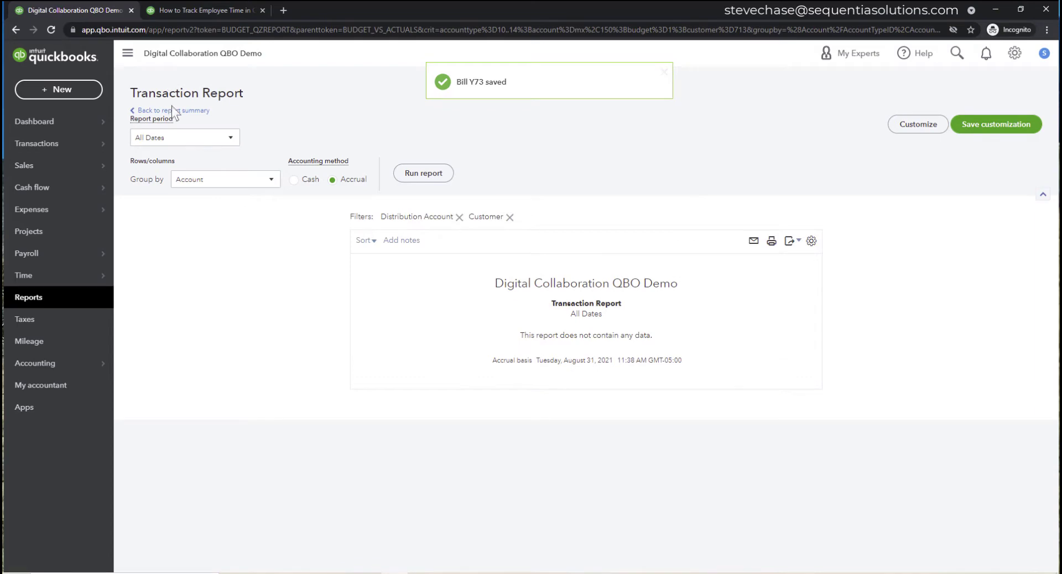
pyautogui.click(172, 109)
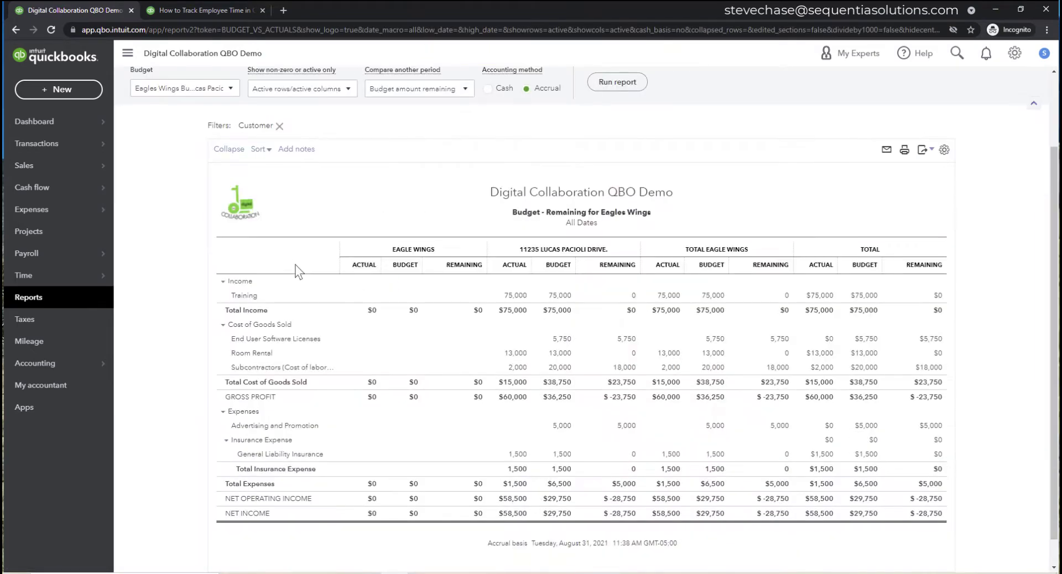
# - Open the saved custom report Budget - Remaining for Eagles Wings, noting subcontractors' 18,000 remaining
pyautogui.scroll(2, 433, 473)
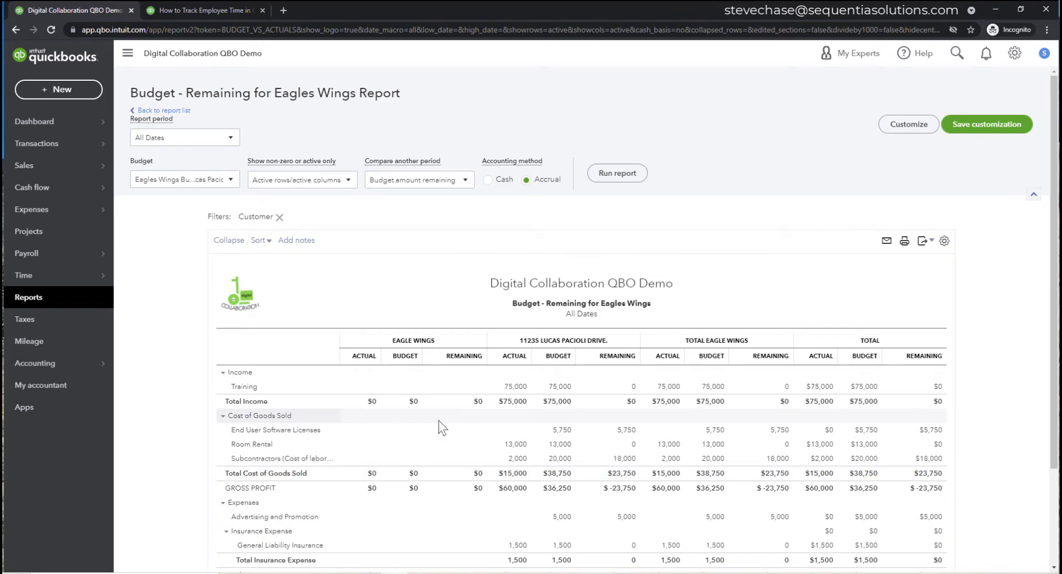
pyautogui.click(49, 303)
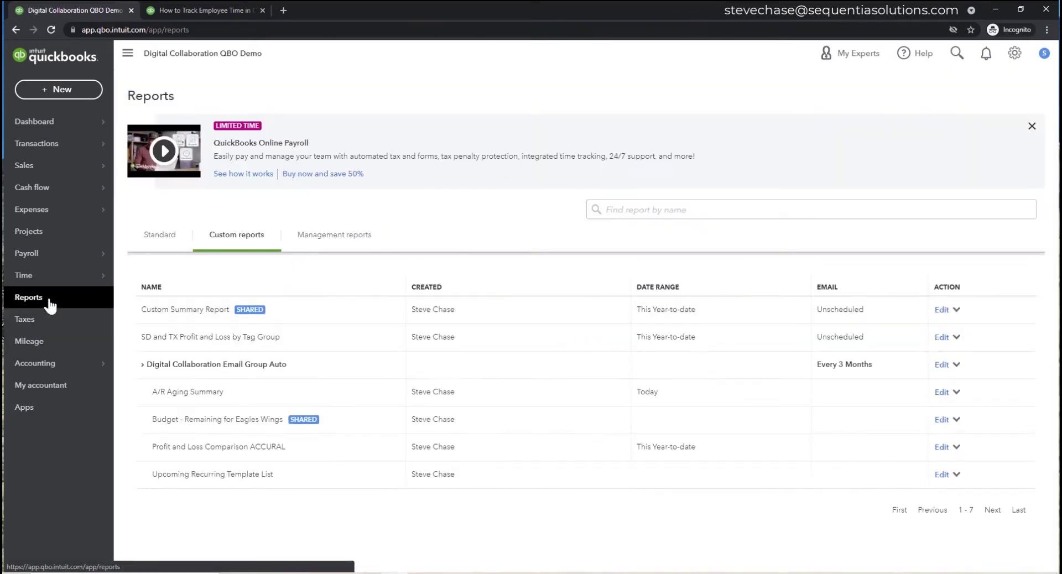
pyautogui.click(209, 420)
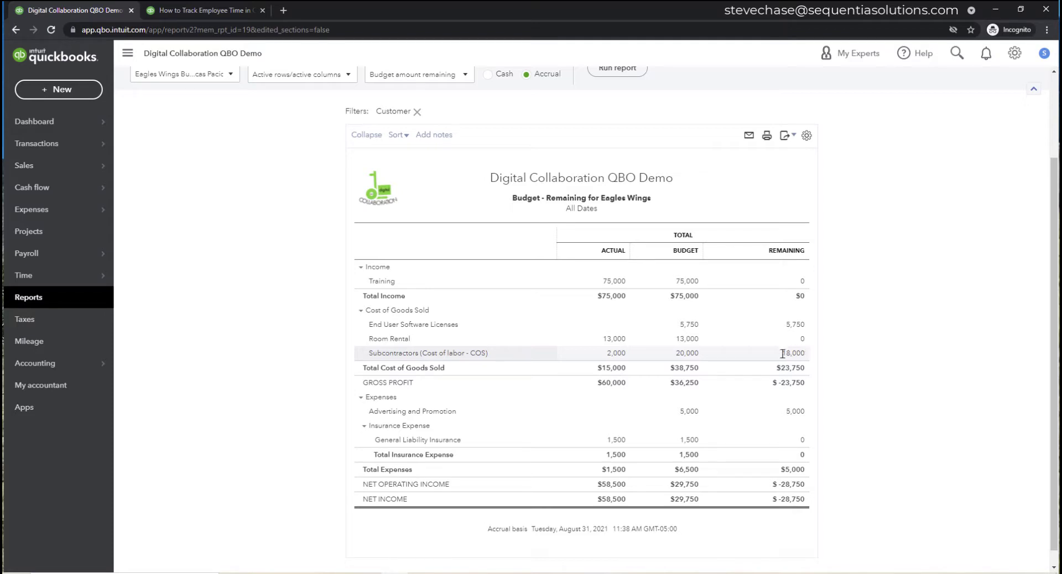
pyautogui.moveTo(781, 353)
pyautogui.mouseDown()
pyautogui.moveTo(805, 358)
pyautogui.moveTo(797, 352)
pyautogui.mouseUp()
pyautogui.click(801, 354)
# - Add a % Remaining comparison column and rerun the report
pyautogui.scroll(2, 686, 362)
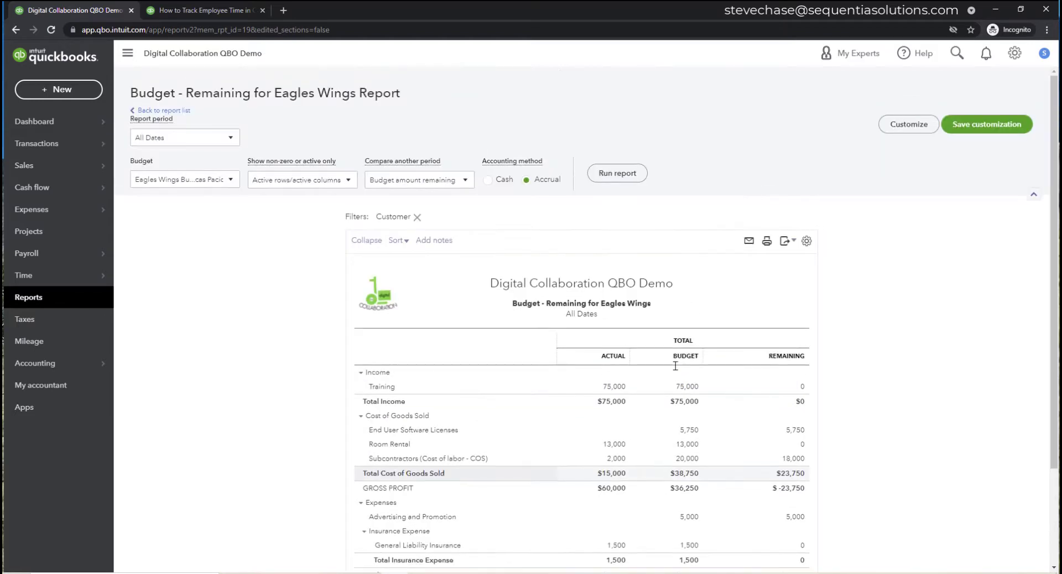
pyautogui.click(465, 180)
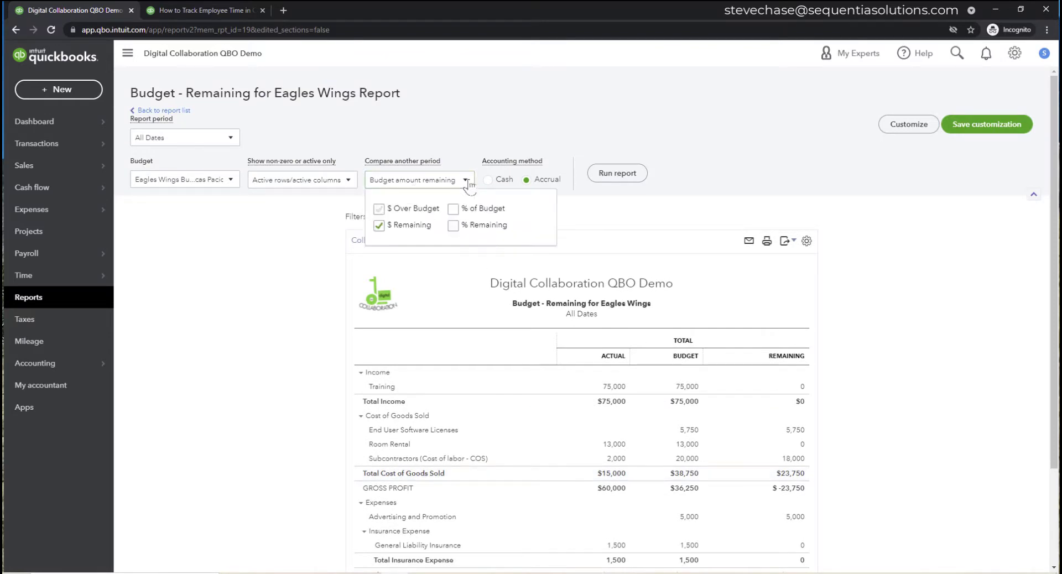
pyautogui.click(453, 226)
pyautogui.click(617, 173)
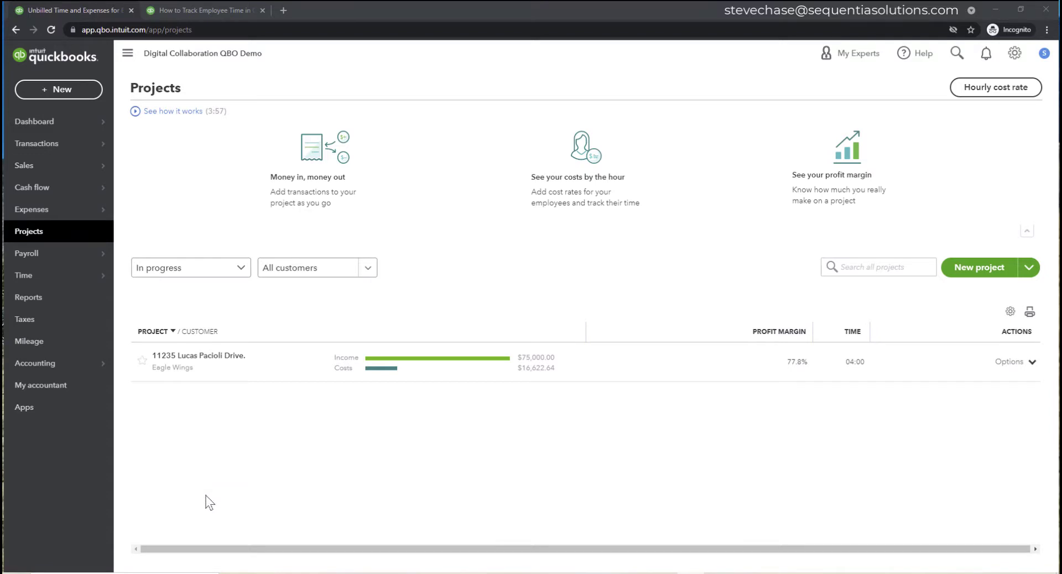
# - Pin the Eagle Wings project and open the 11235 Lucas Pacioli Drive. project
pyautogui.click(141, 360)
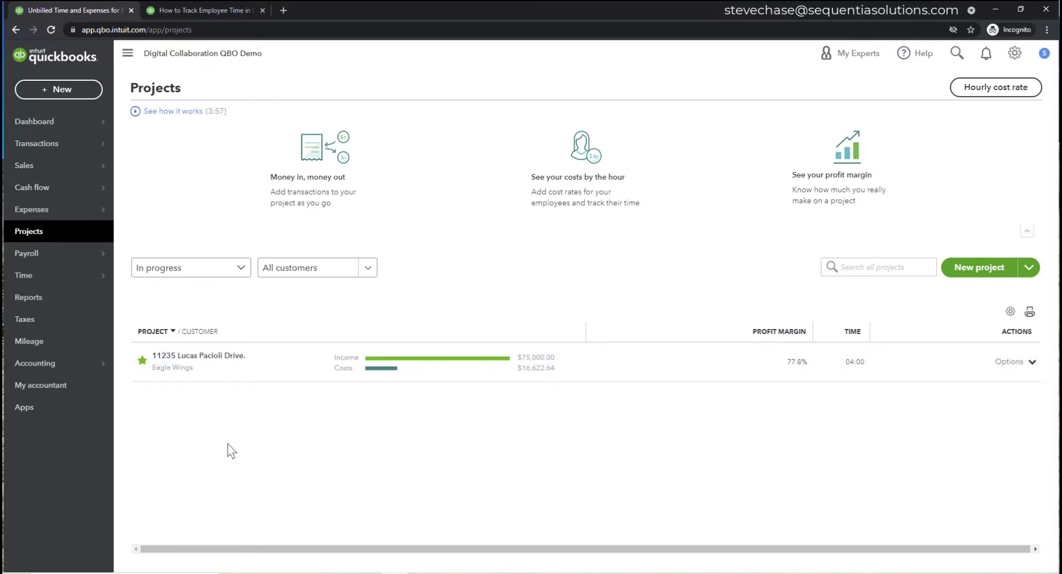
pyautogui.click(239, 275)
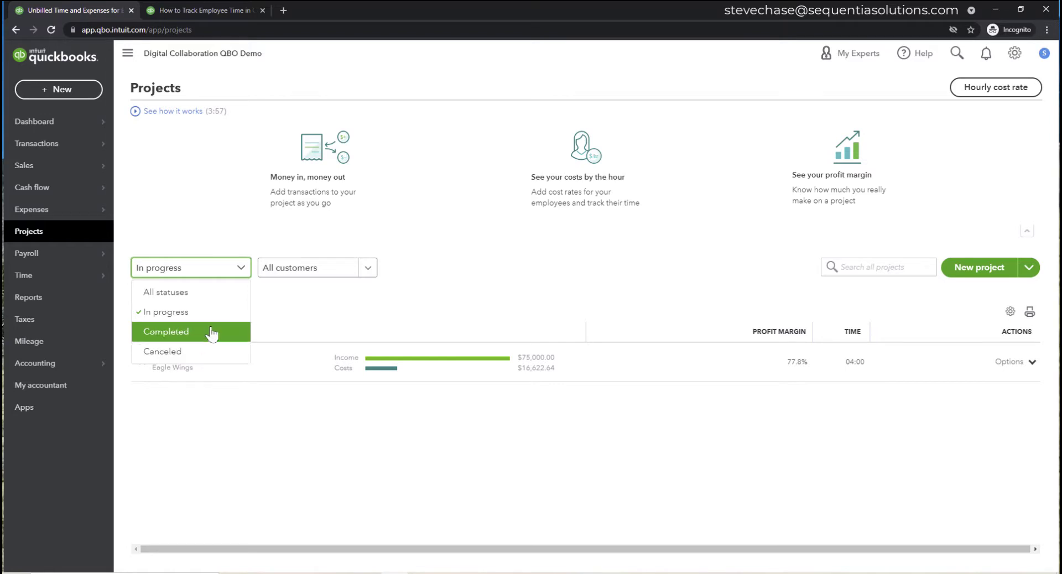
pyautogui.click(228, 449)
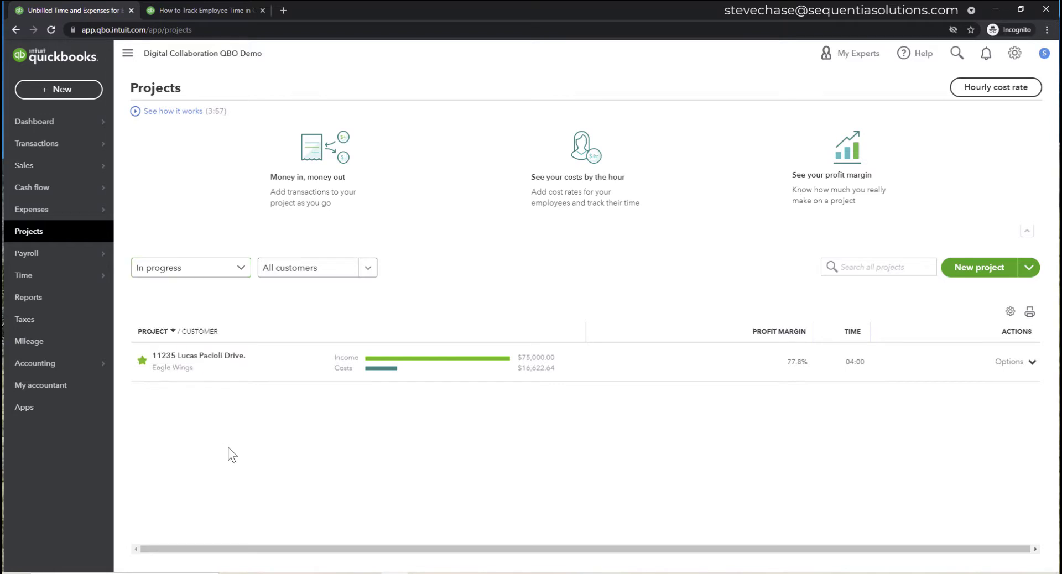
pyautogui.click(219, 363)
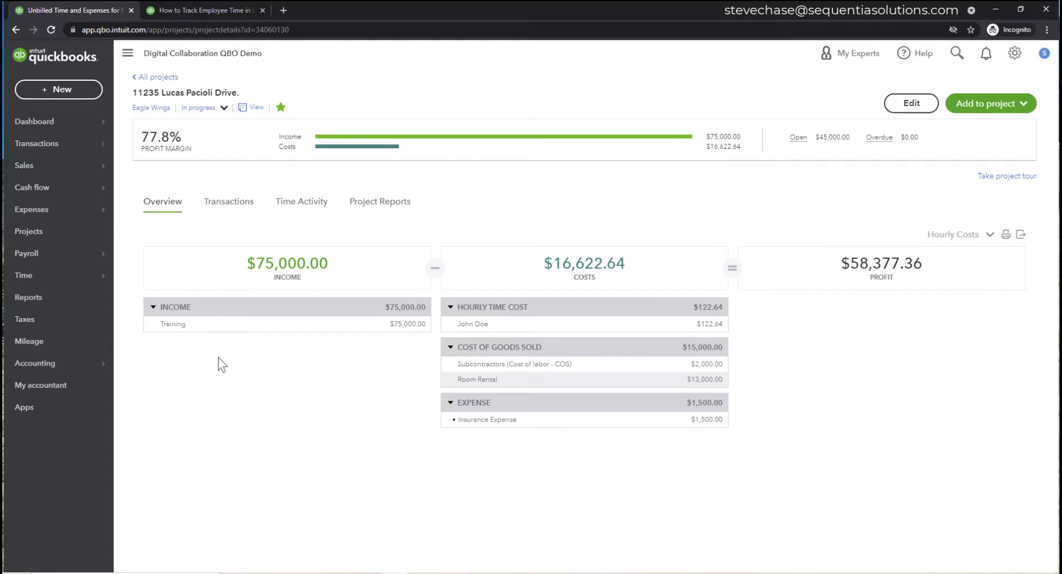
# - Review the project's status options and its name and notes, closing the edit panel without saving
pyautogui.click(220, 107)
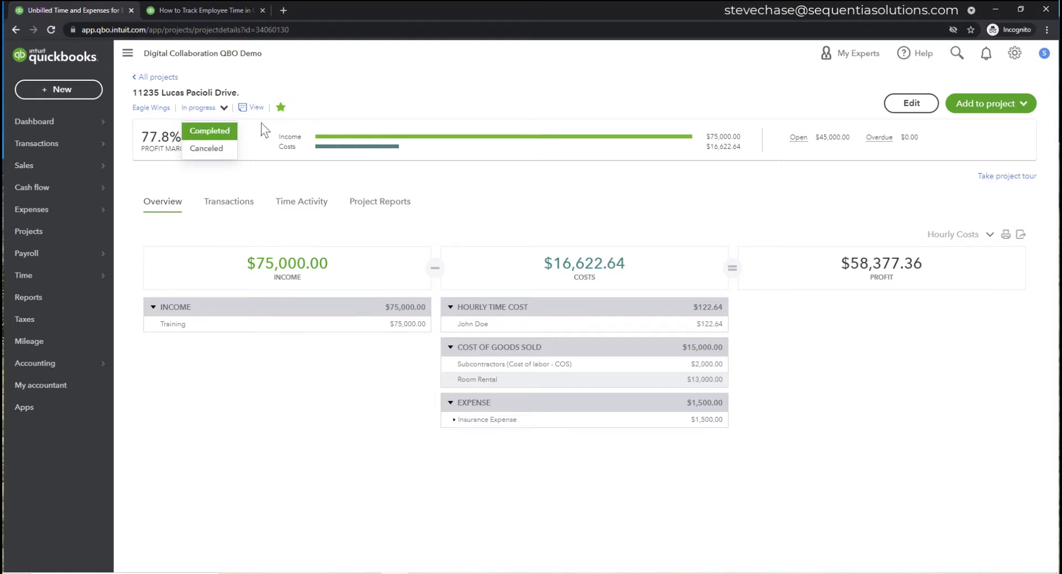
pyautogui.moveTo(256, 112)
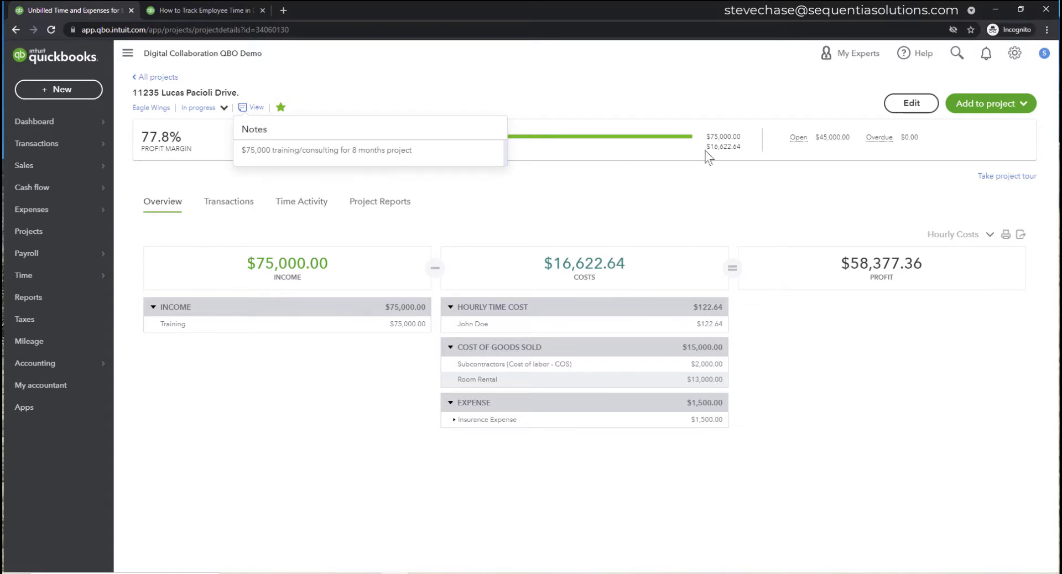
pyautogui.click(912, 103)
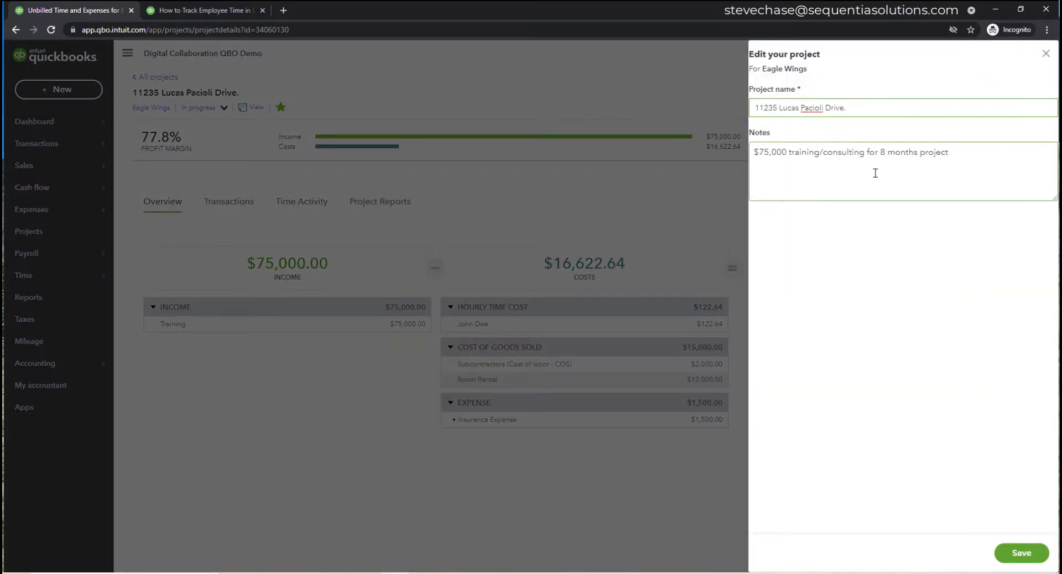
pyautogui.click(1045, 56)
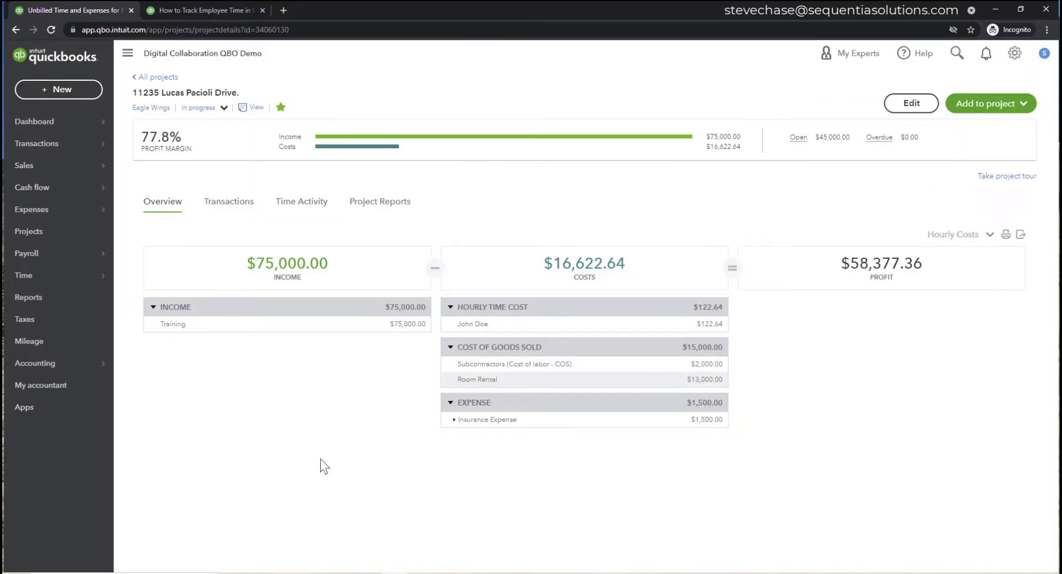
# - Show the project's transactions filtered to Purchase Orders
pyautogui.click(244, 206)
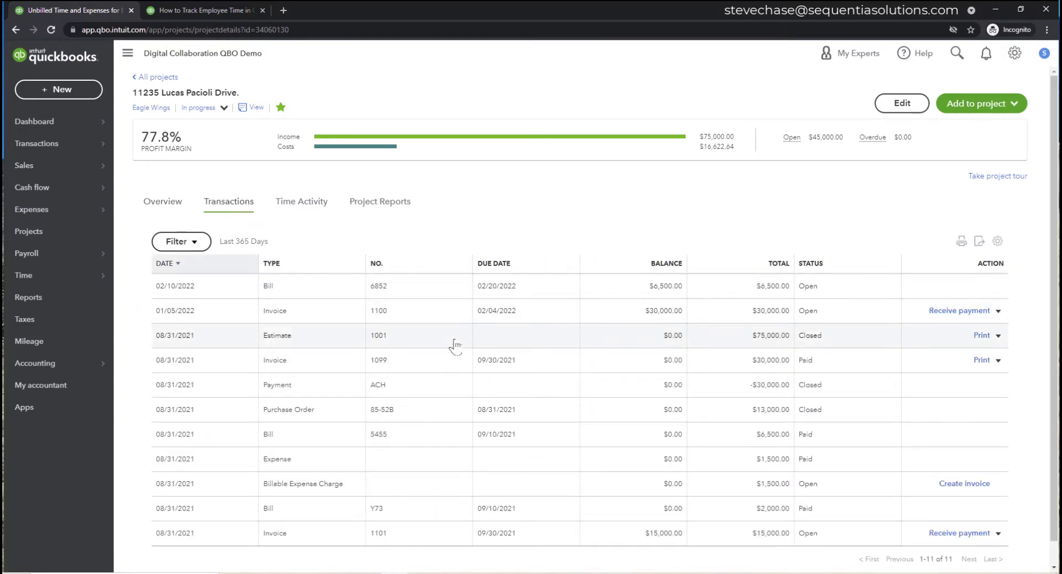
pyautogui.scroll(-1, 447, 368)
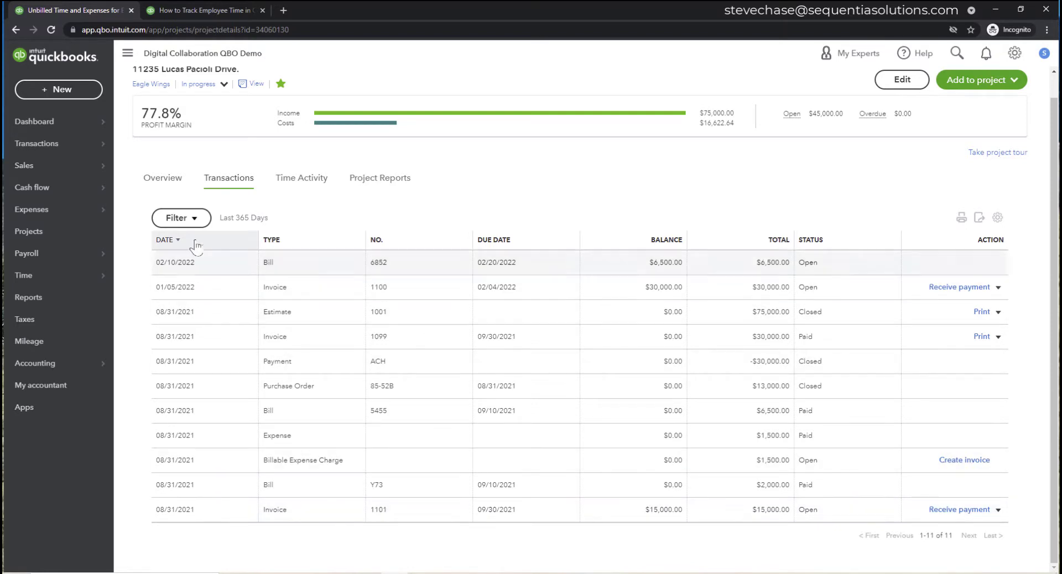
pyautogui.click(182, 218)
pyautogui.click(247, 266)
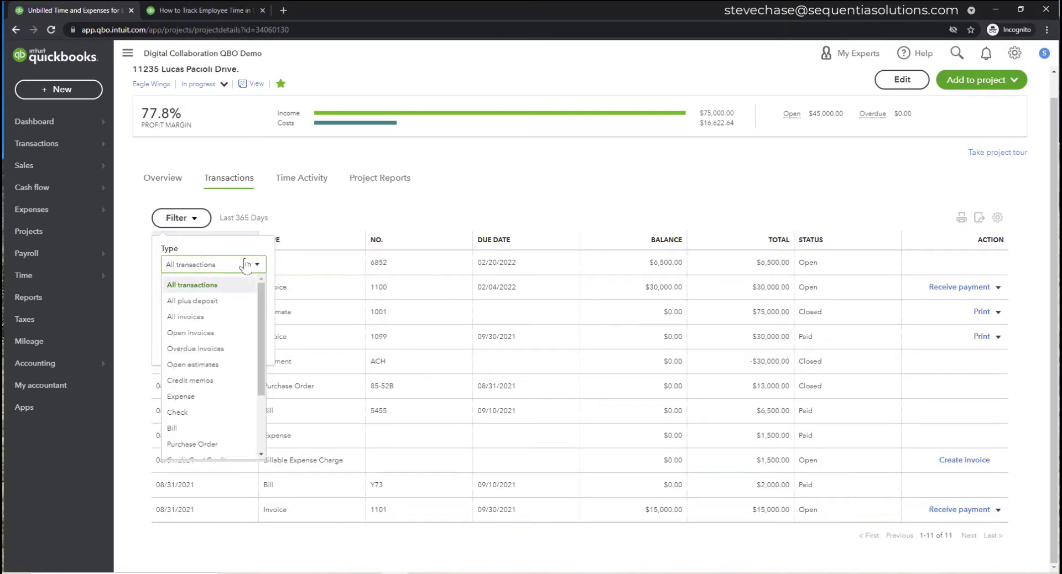
pyautogui.click(220, 442)
pyautogui.click(244, 344)
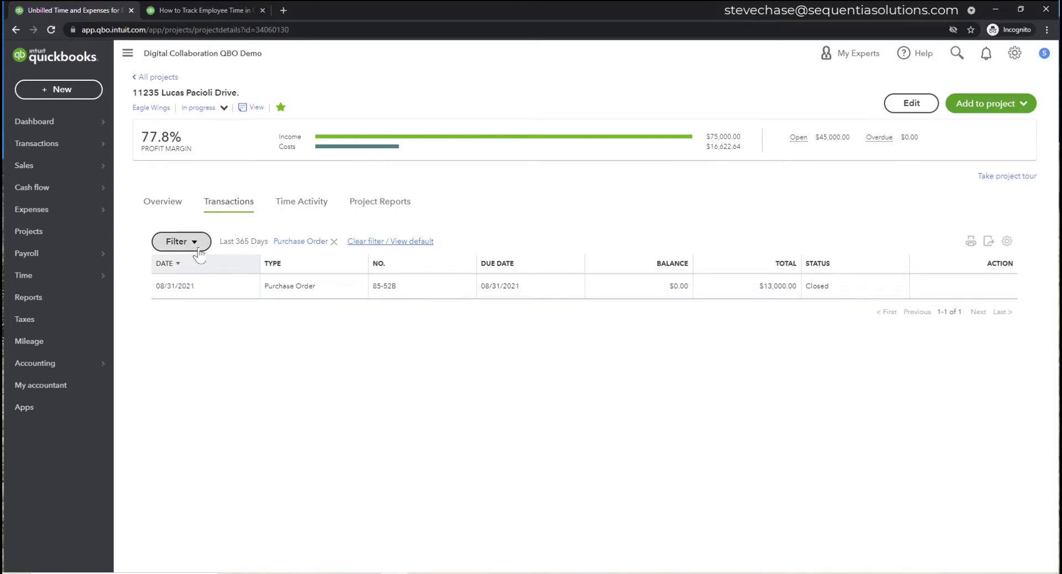
# - Filter the transactions to All invoices, then clear the filter to show everything
pyautogui.click(177, 241)
pyautogui.click(235, 365)
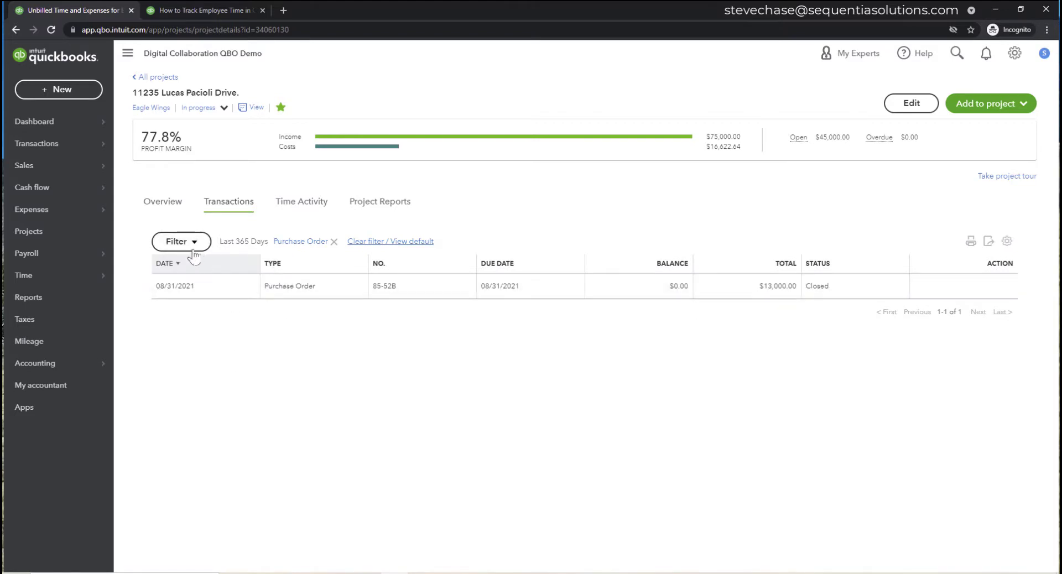
pyautogui.click(177, 241)
pyautogui.click(215, 287)
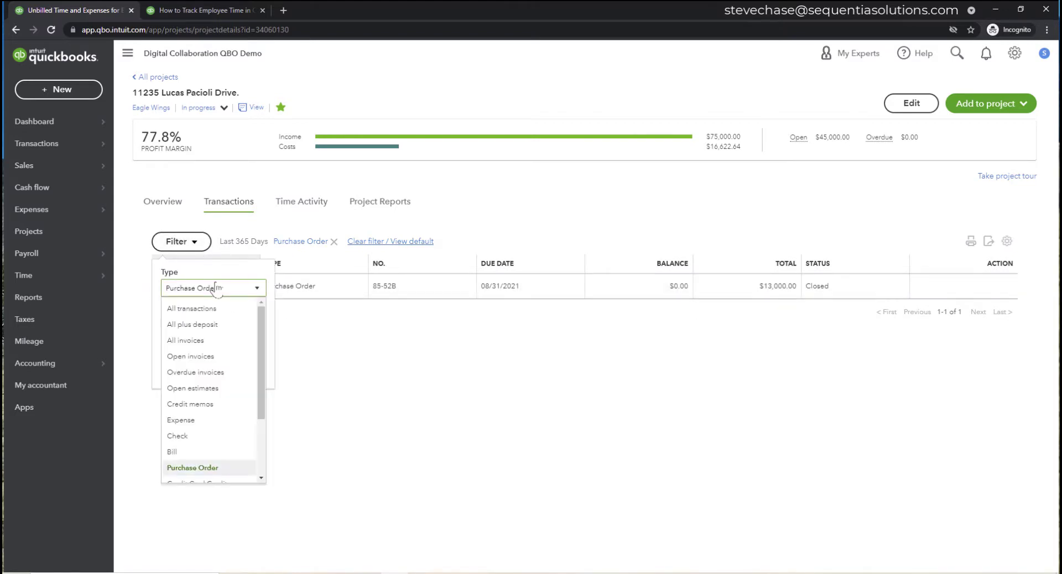
pyautogui.click(221, 339)
pyautogui.click(244, 369)
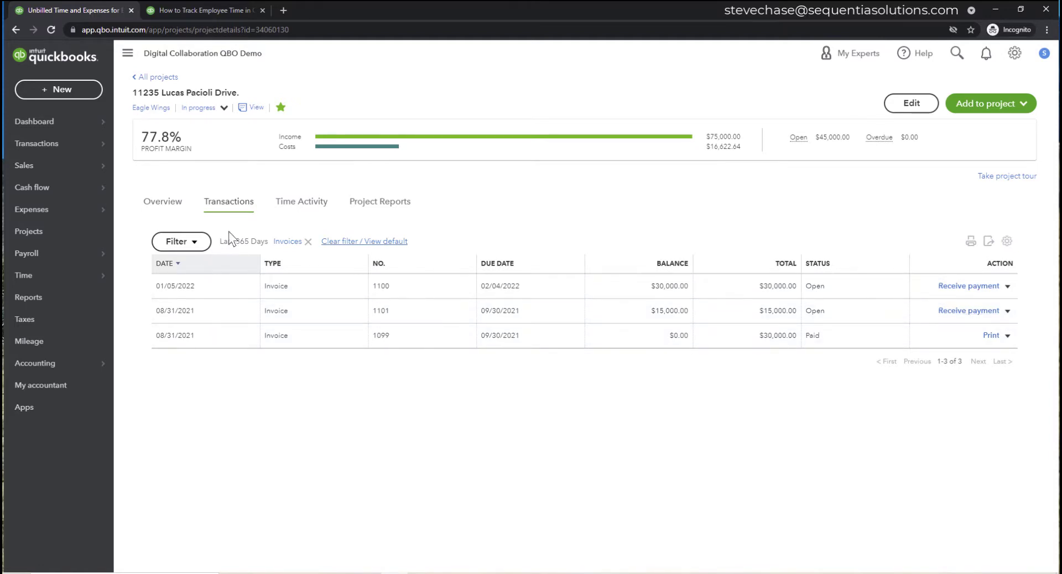
pyautogui.click(290, 243)
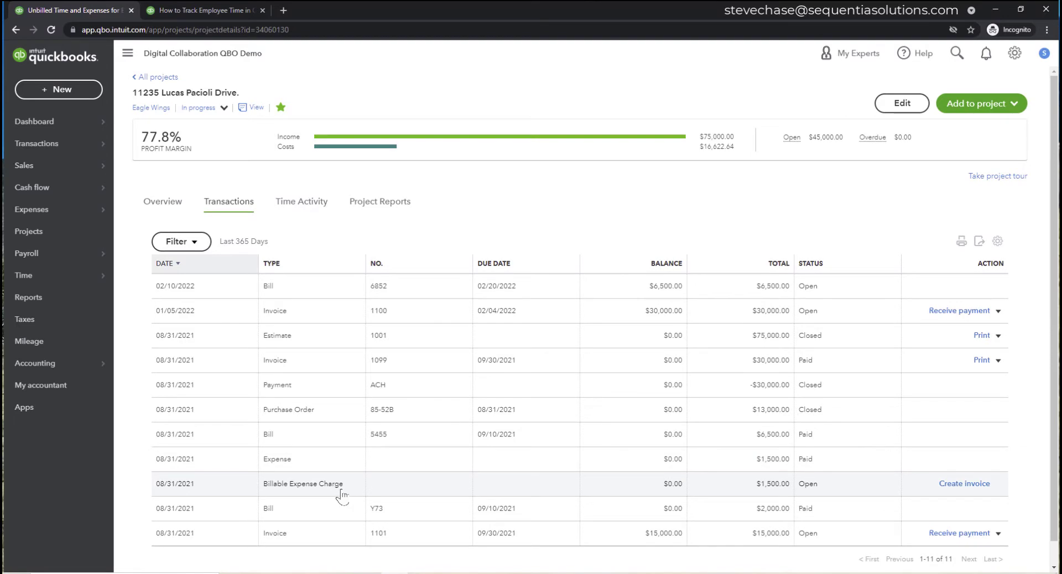
# - Sort the transactions by date, type and status, then view the Project Reports list
pyautogui.click(176, 265)
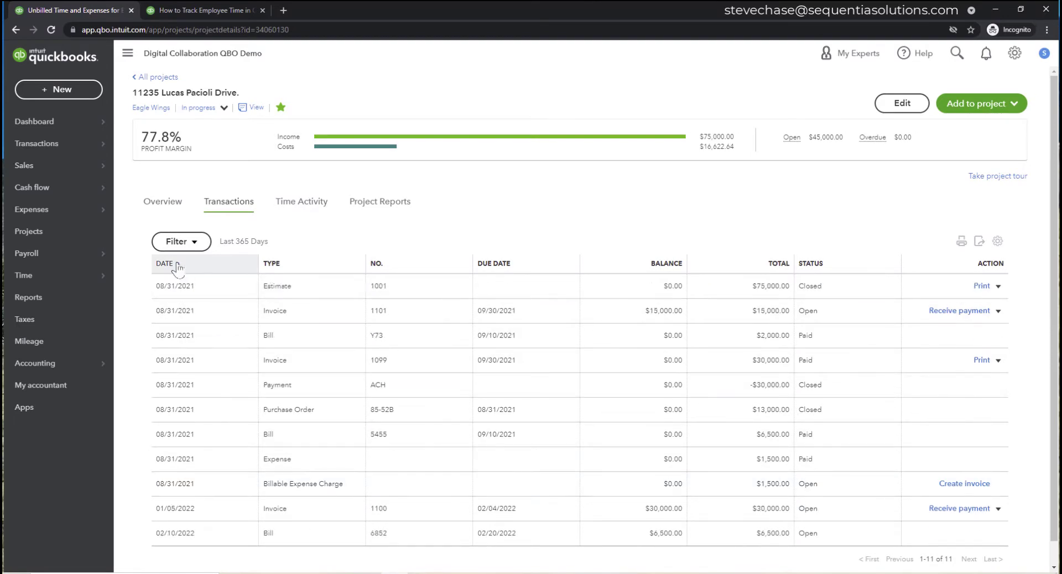
pyautogui.click(287, 265)
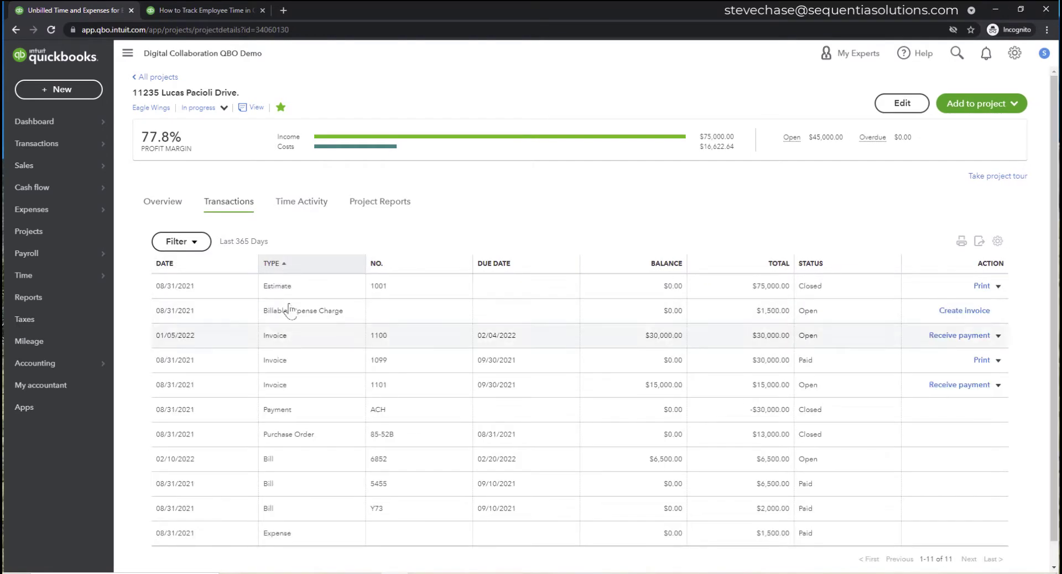
pyautogui.click(288, 265)
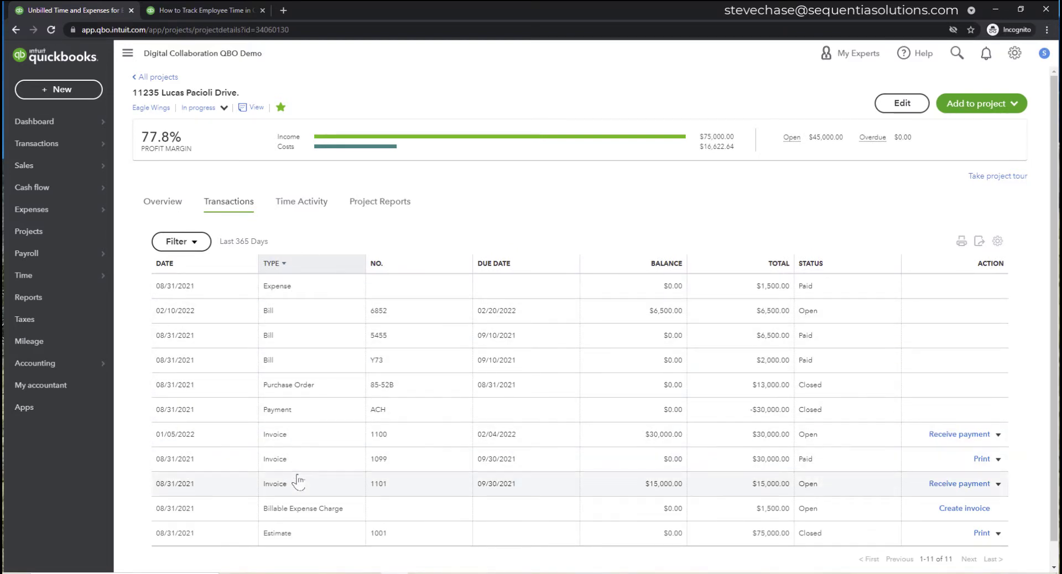
pyautogui.click(813, 266)
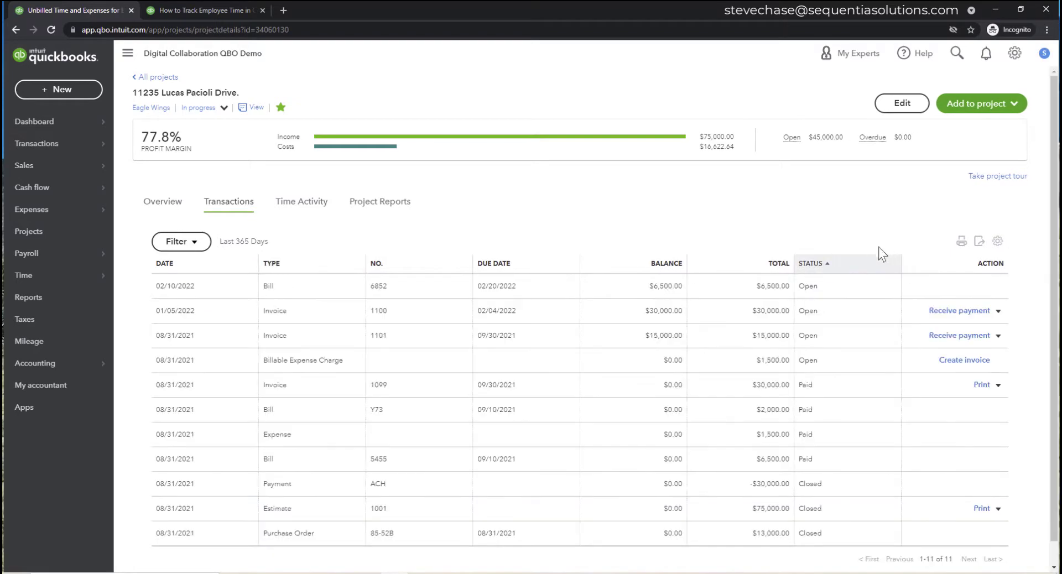
pyautogui.click(823, 268)
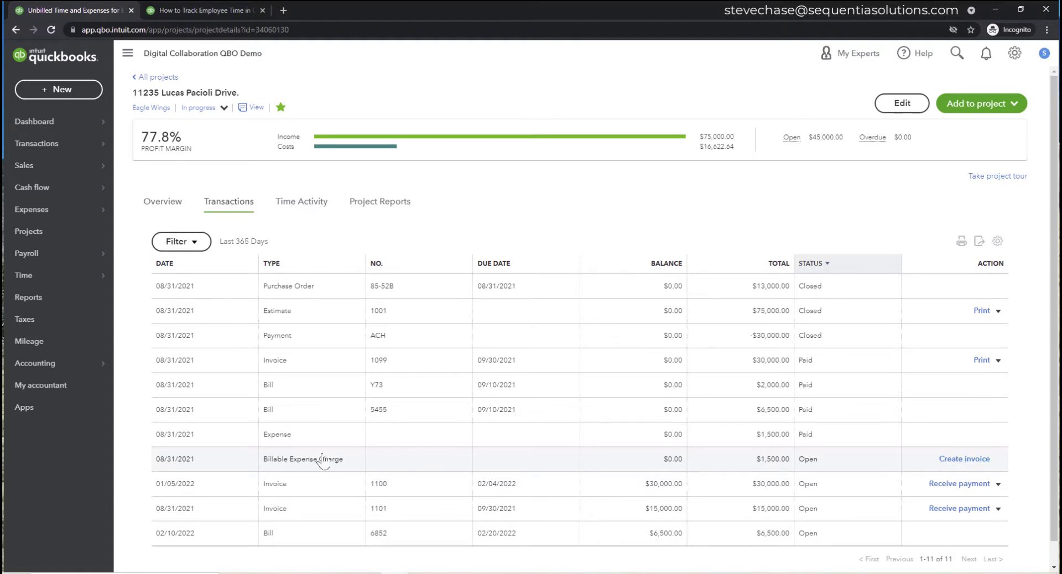
pyautogui.click(391, 206)
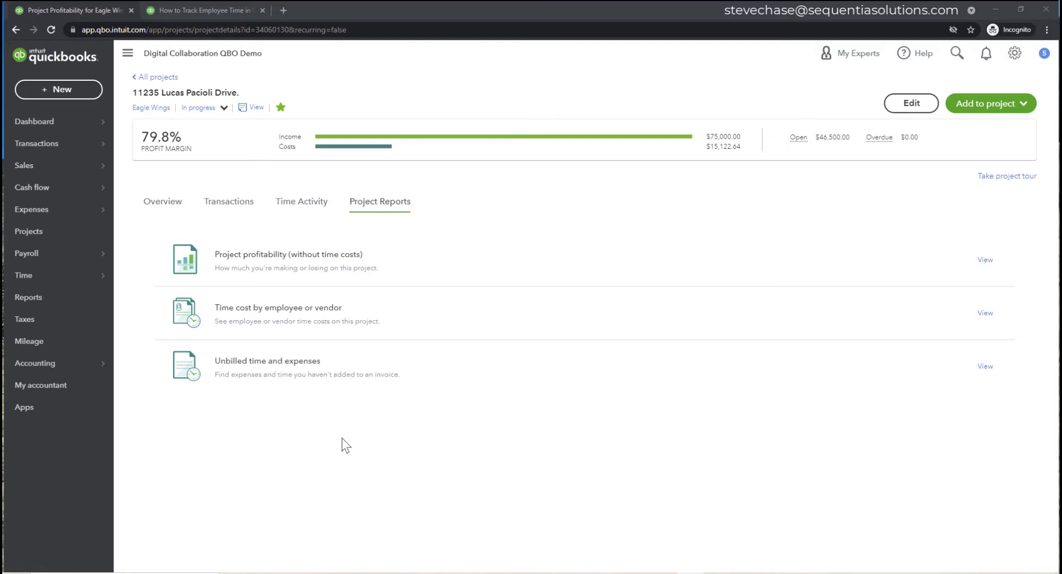
# - From Budgeting, run Budgets vs. Actuals on the Eagles Wings Budget 11235 Lucas Pacioli Dr
pyautogui.click(1009, 57)
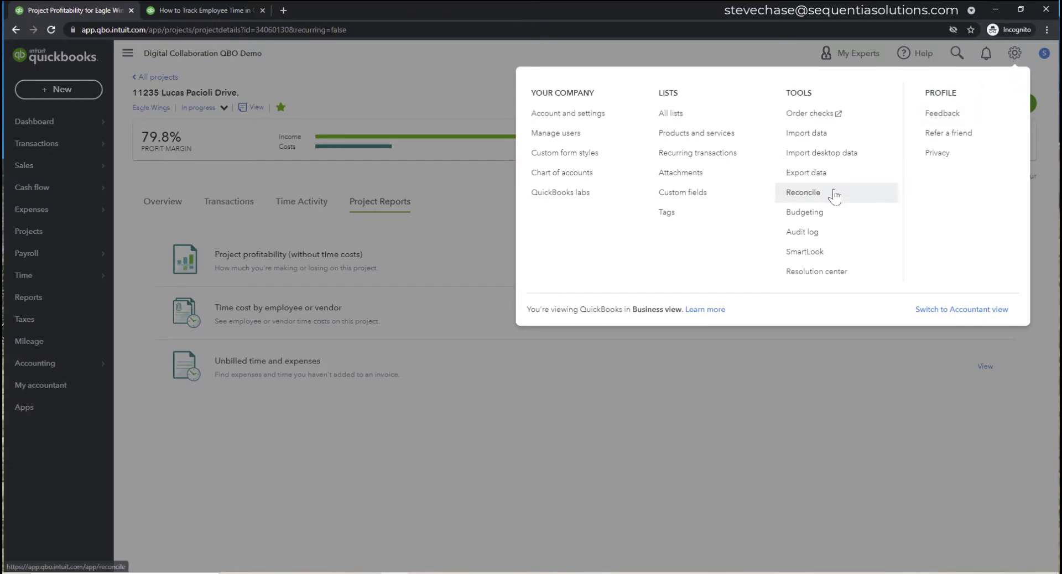
pyautogui.click(831, 212)
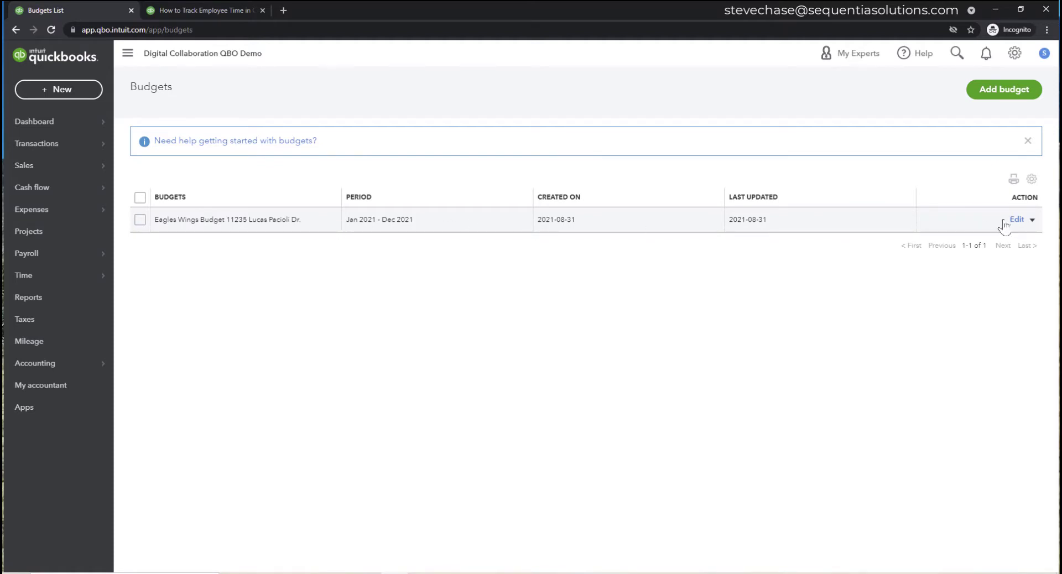
pyautogui.click(1032, 219)
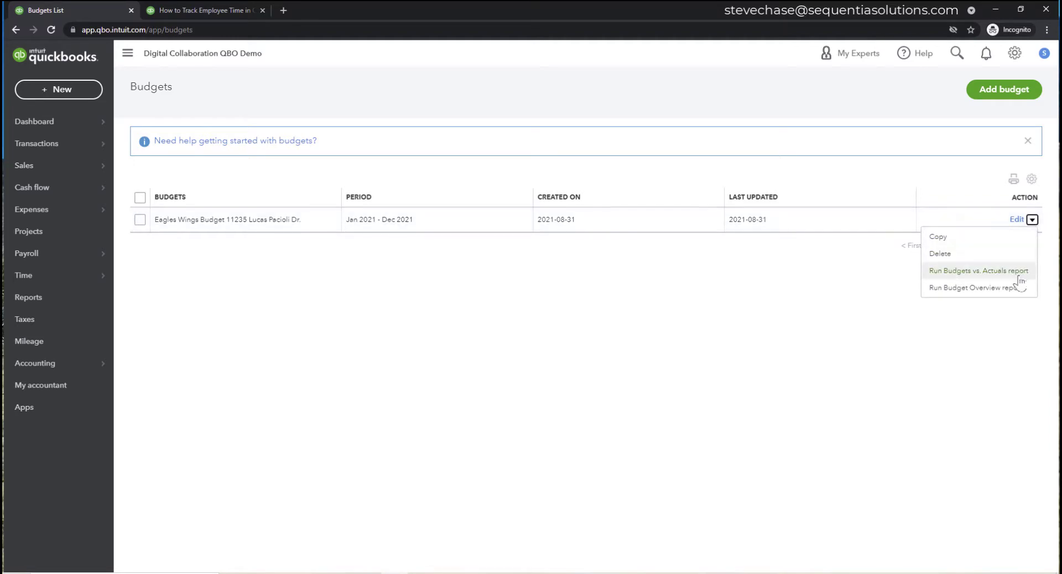
pyautogui.click(991, 272)
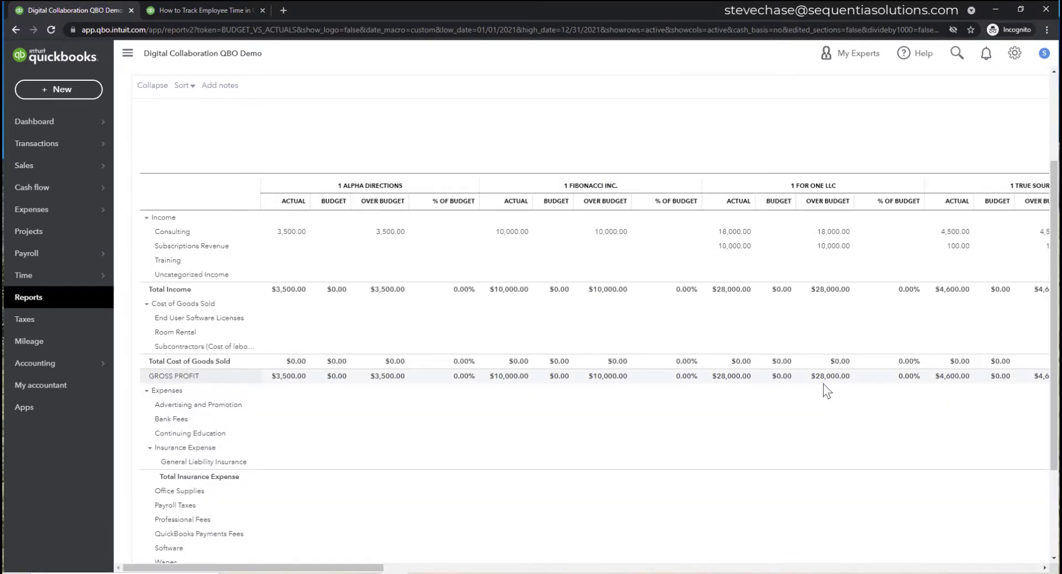
# - Filter the report's Customer to Eagle Wings:11235 Lucas Pacioli Drive
pyautogui.scroll(3, 502, 479)
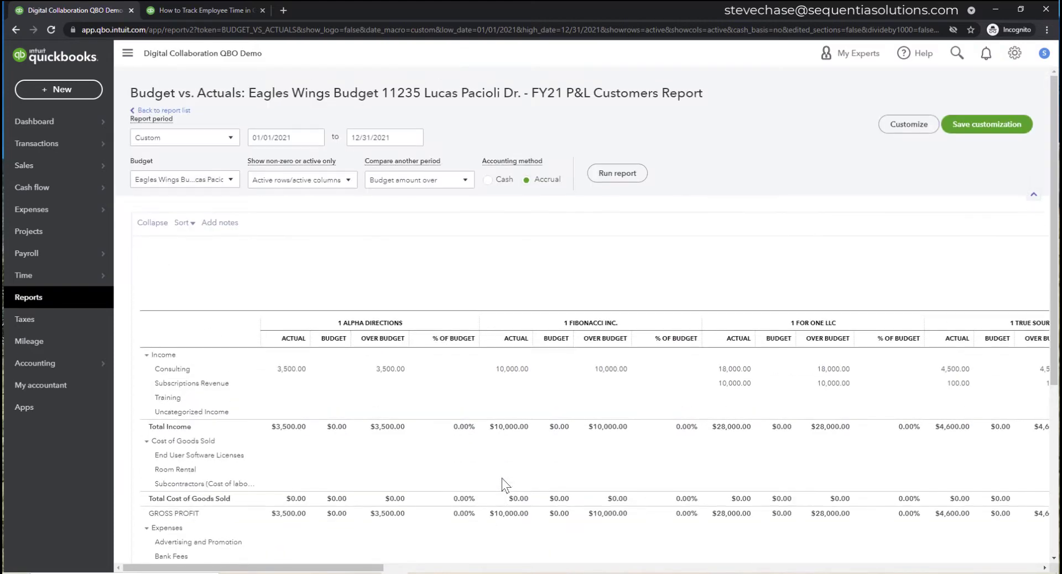
pyautogui.click(908, 125)
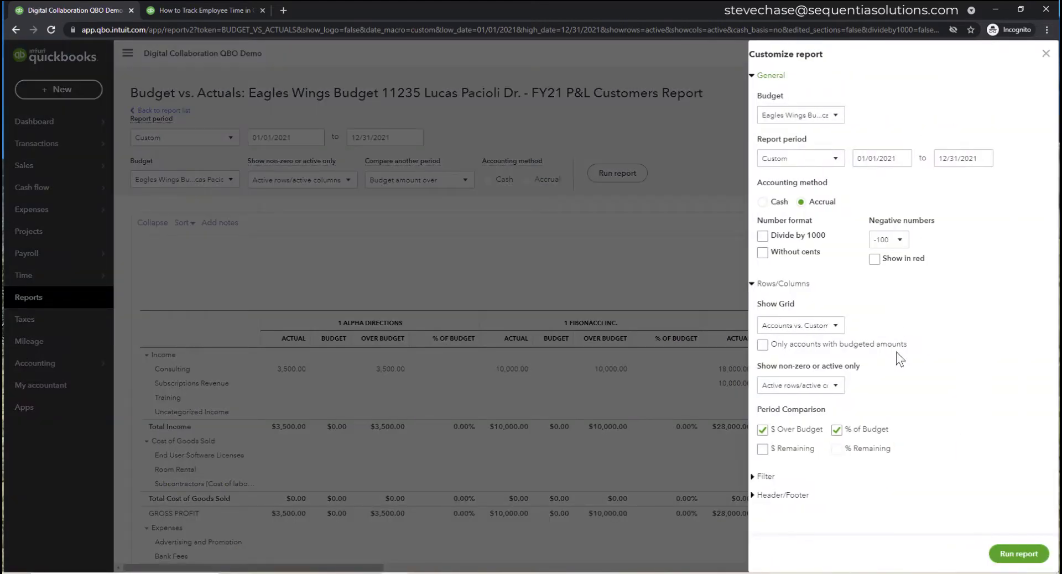
pyautogui.click(765, 479)
pyautogui.scroll(-1, 994, 393)
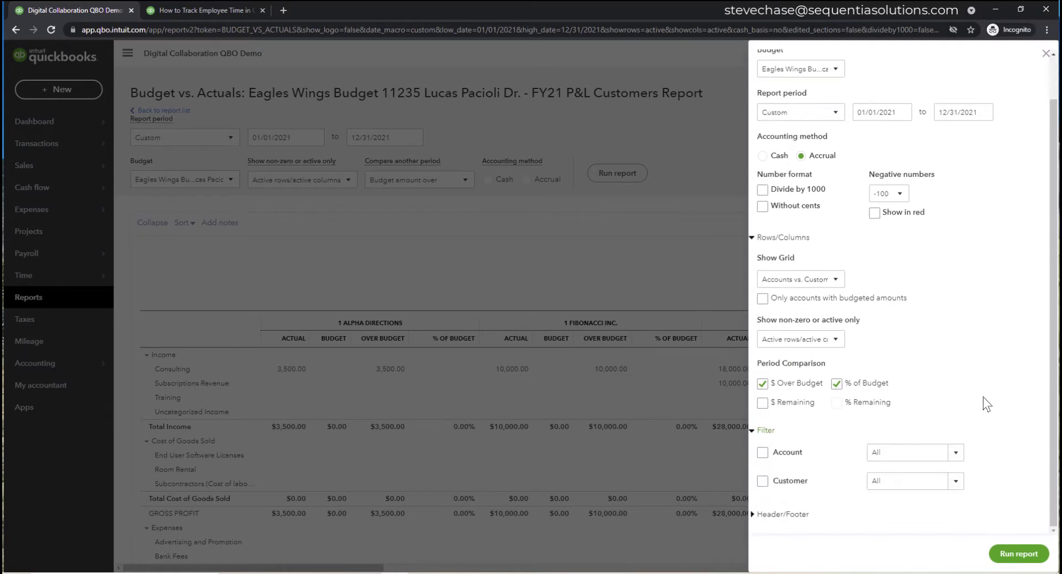
pyautogui.click(928, 452)
pyautogui.click(901, 480)
pyautogui.doubleClick(872, 480)
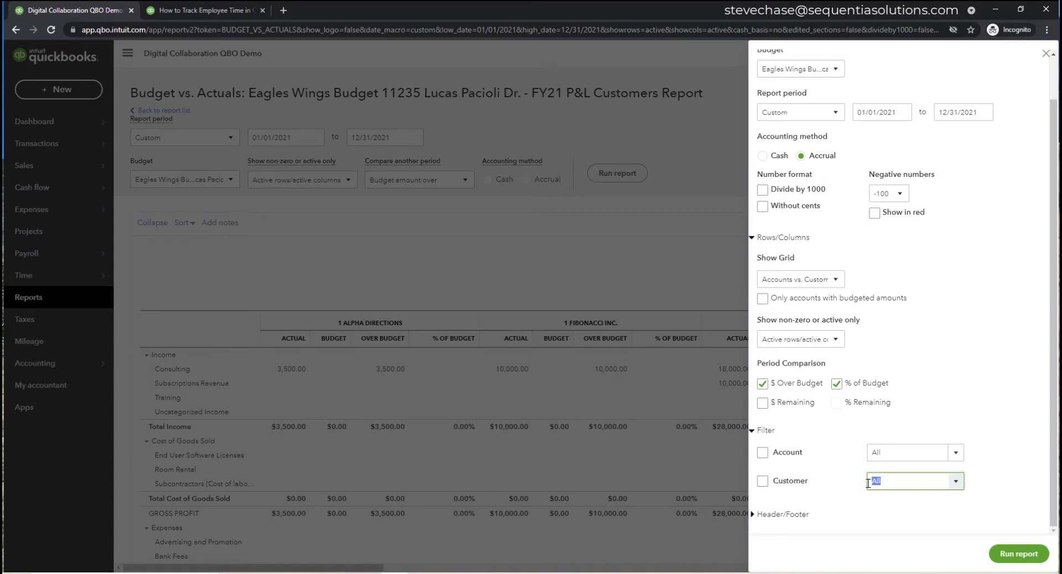
pyautogui.write('eagel')
pyautogui.press('BackSpace')
pyautogui.press('BackSpace')
pyautogui.write('le Wings')
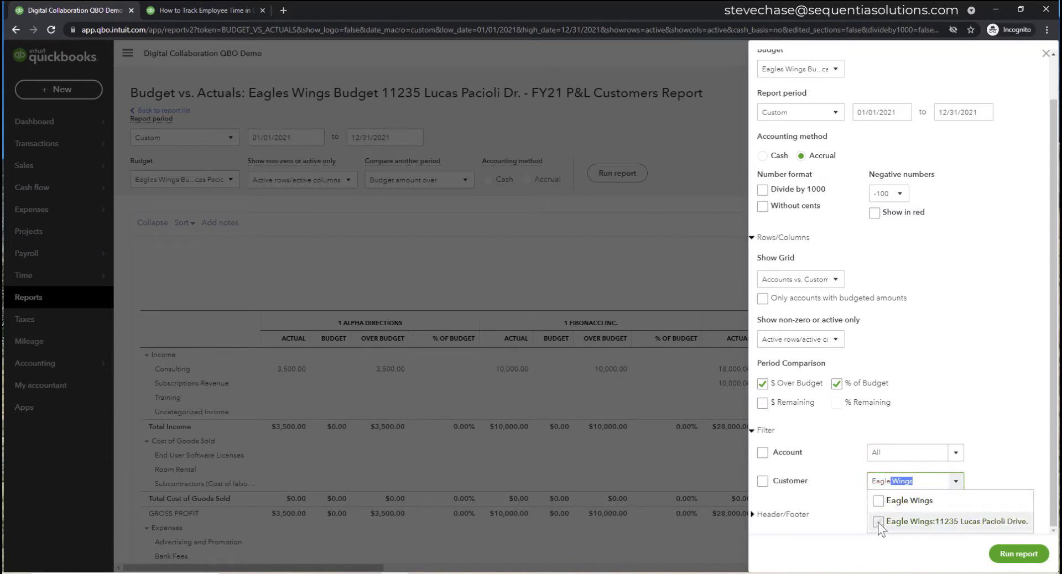
pyautogui.click(877, 522)
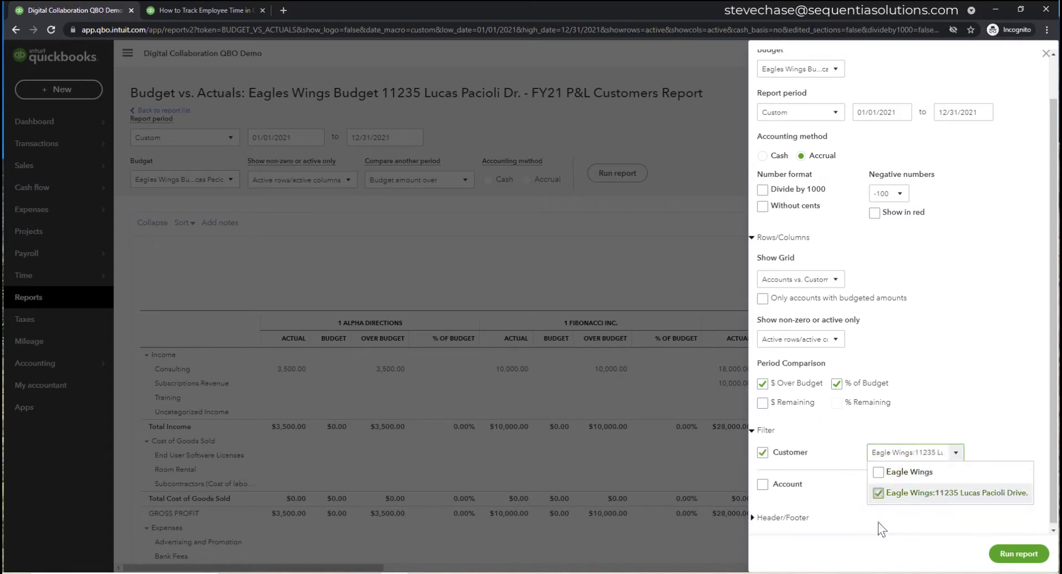
# - Set Show Grid to Accounts vs. Total and rerun the report
pyautogui.click(834, 280)
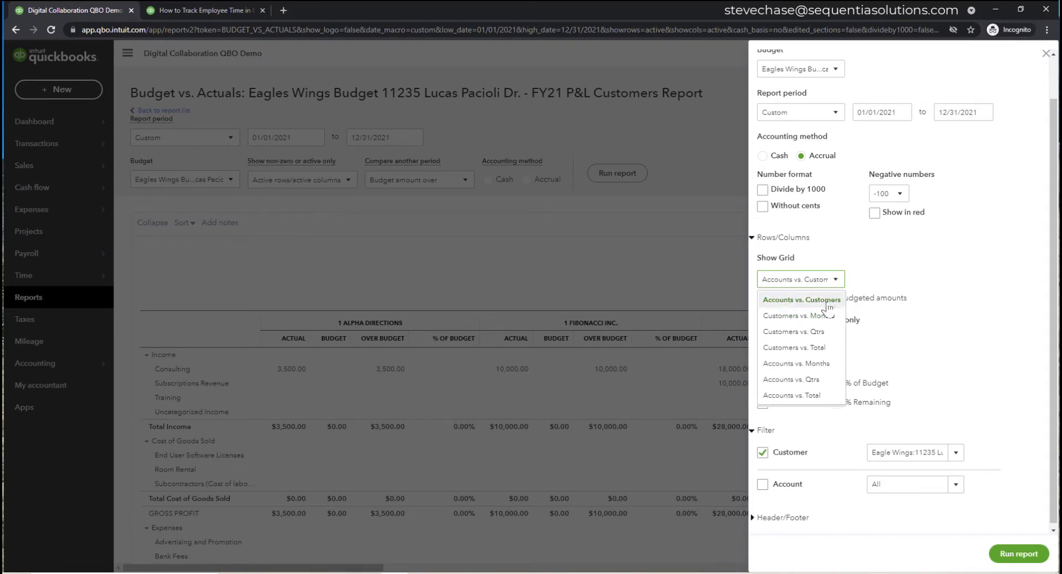
pyautogui.click(822, 396)
pyautogui.click(1000, 555)
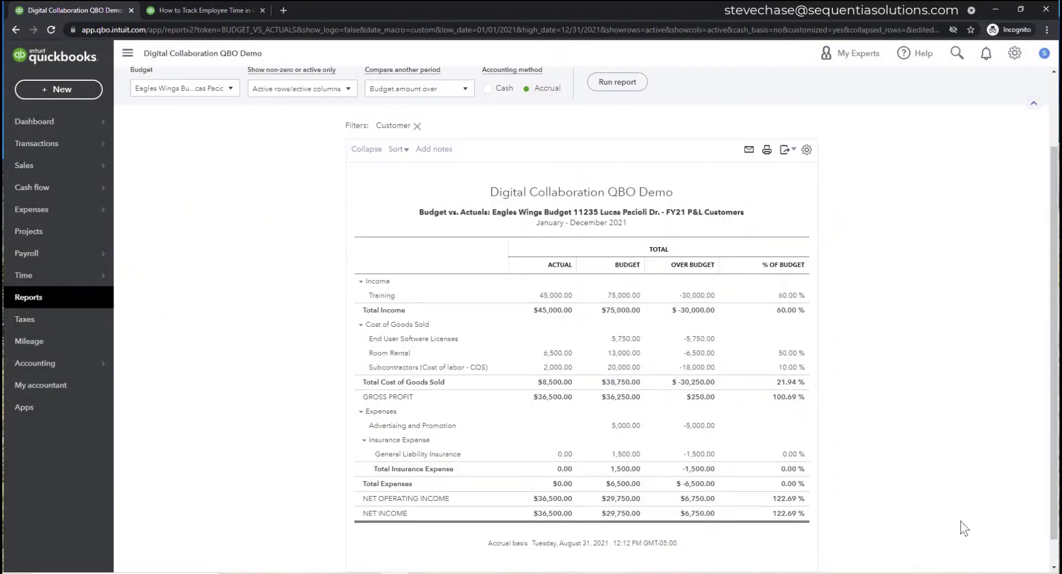
# - Replace the long budget subtitle with 'Budget for Project Eagles Wings'
pyautogui.scroll(2, 956, 510)
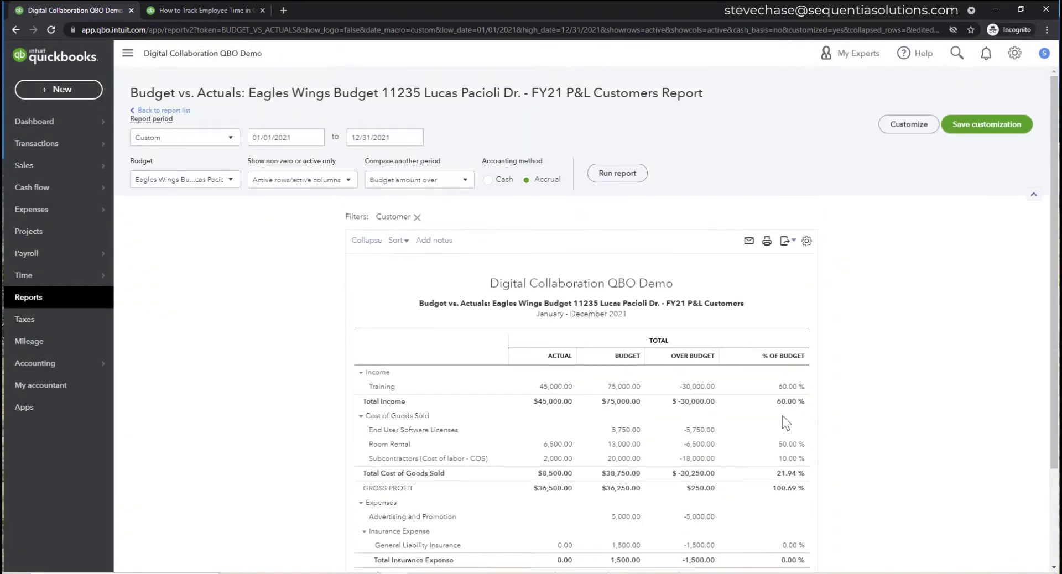
pyautogui.moveTo(419, 304); pyautogui.dragTo(745, 303)
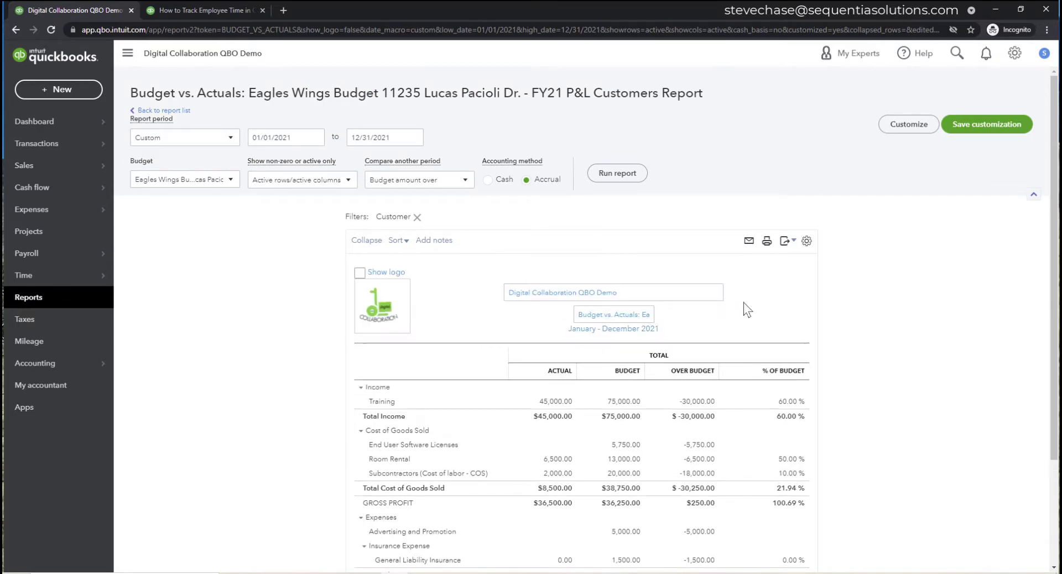
pyautogui.moveTo(575, 313); pyautogui.dragTo(761, 328)
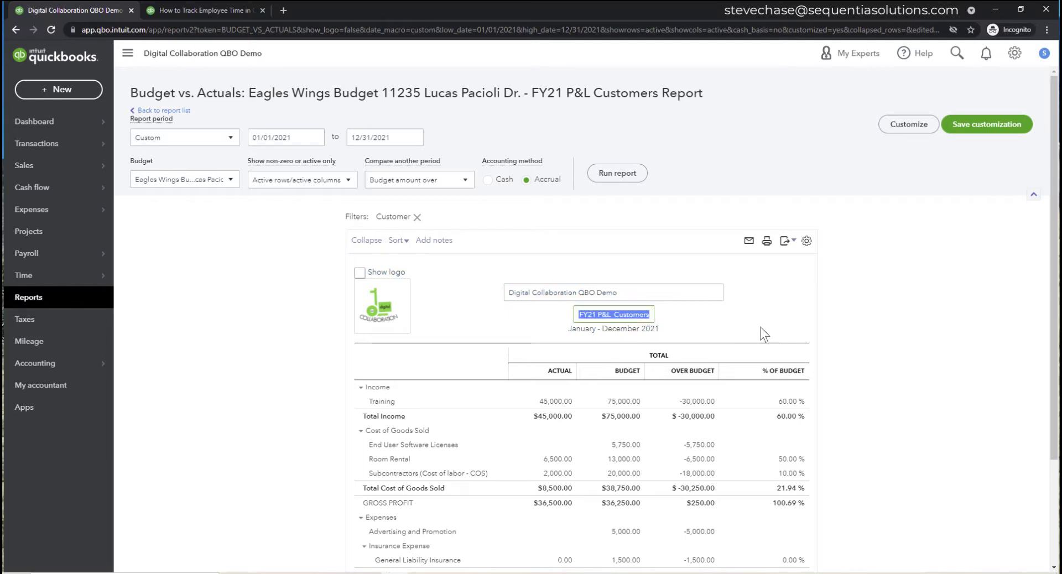
pyautogui.write('Budget for Project')
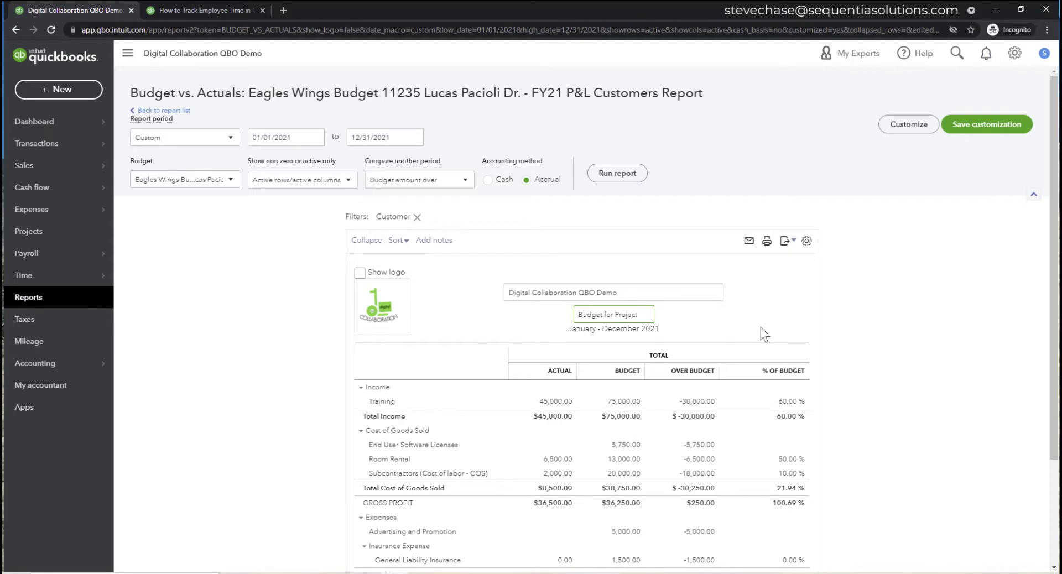
pyautogui.write(' Eagles Wings')
# - Customize the budget report to cover All Dates and show amounts without cents
pyautogui.click(908, 125)
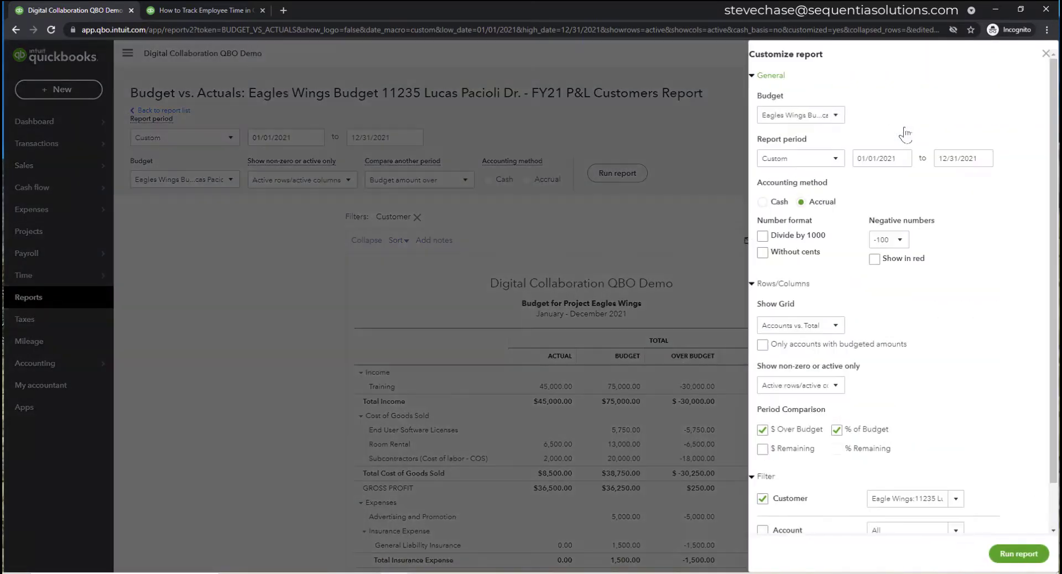
pyautogui.click(830, 160)
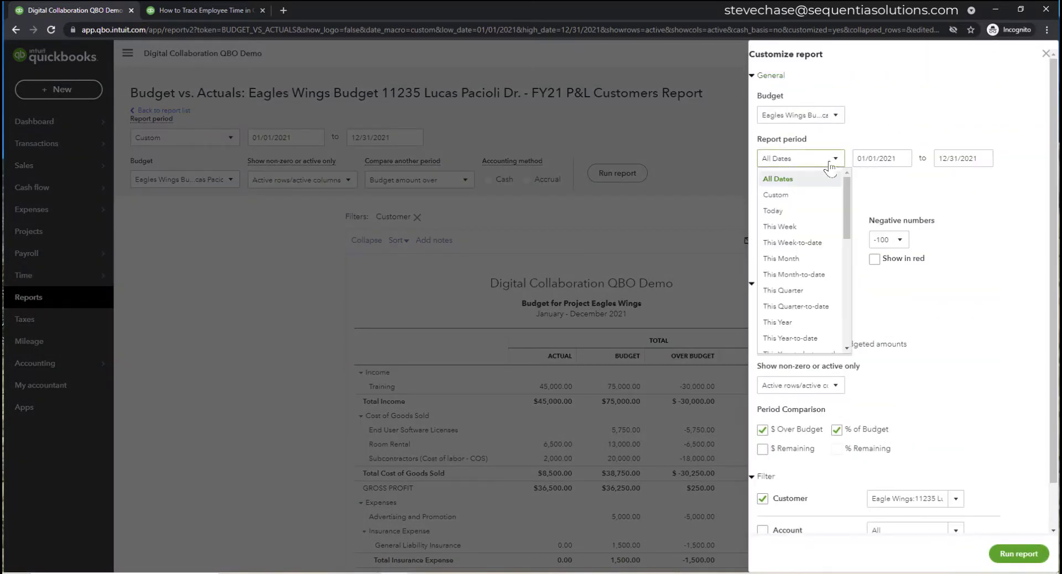
pyautogui.click(811, 180)
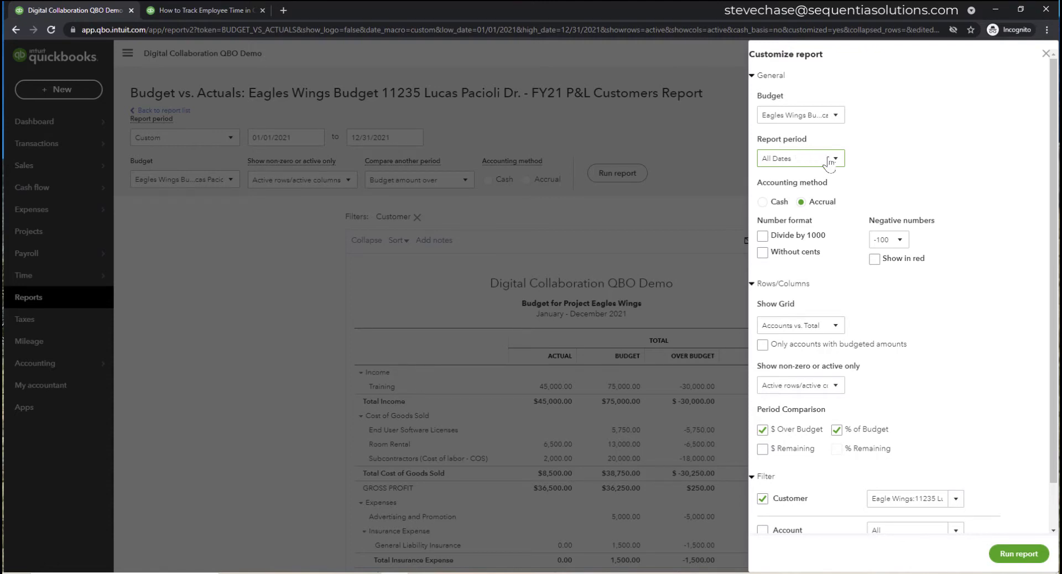
pyautogui.click(762, 253)
# - Show negative numbers in red, compare against $ Remaining instead of % of Budget, and rerun
pyautogui.scroll(-1, 933, 313)
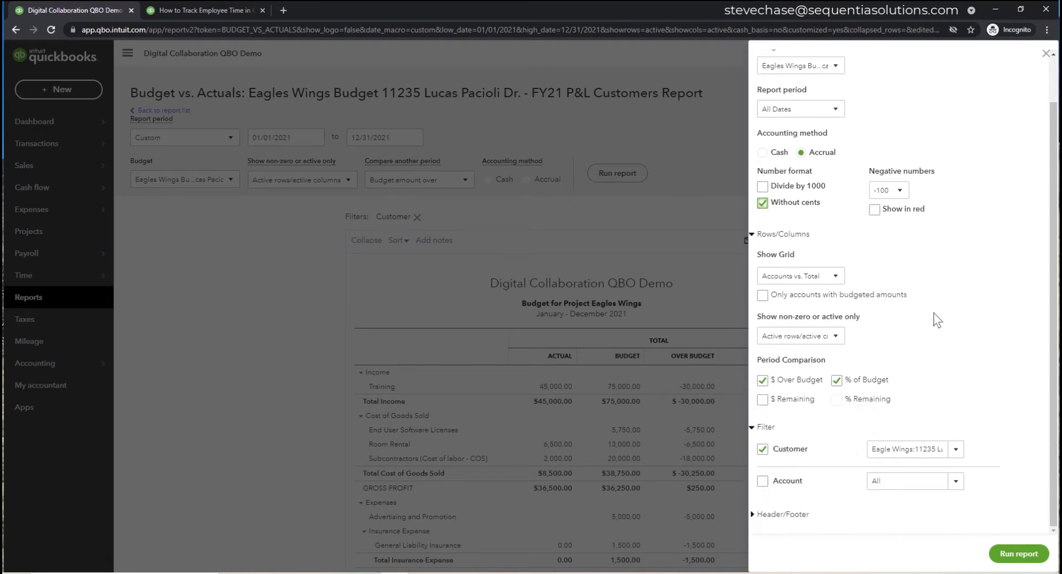
pyautogui.click(875, 209)
pyautogui.click(837, 382)
pyautogui.click(763, 400)
pyautogui.click(1020, 555)
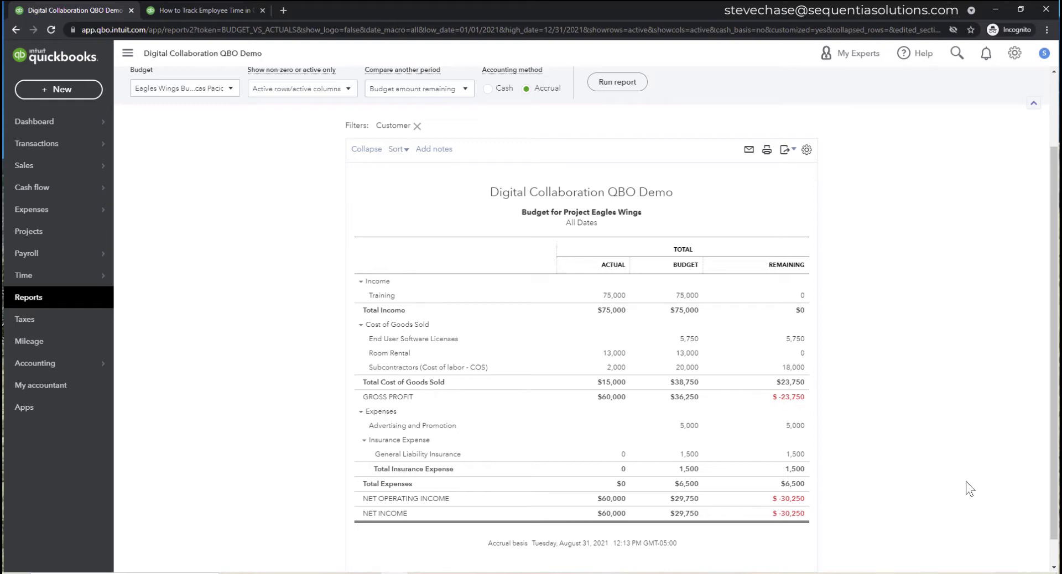
# - Save the customization, naming the report 'accrual Budget for Project Eagles Wings'
pyautogui.scroll(2, 919, 417)
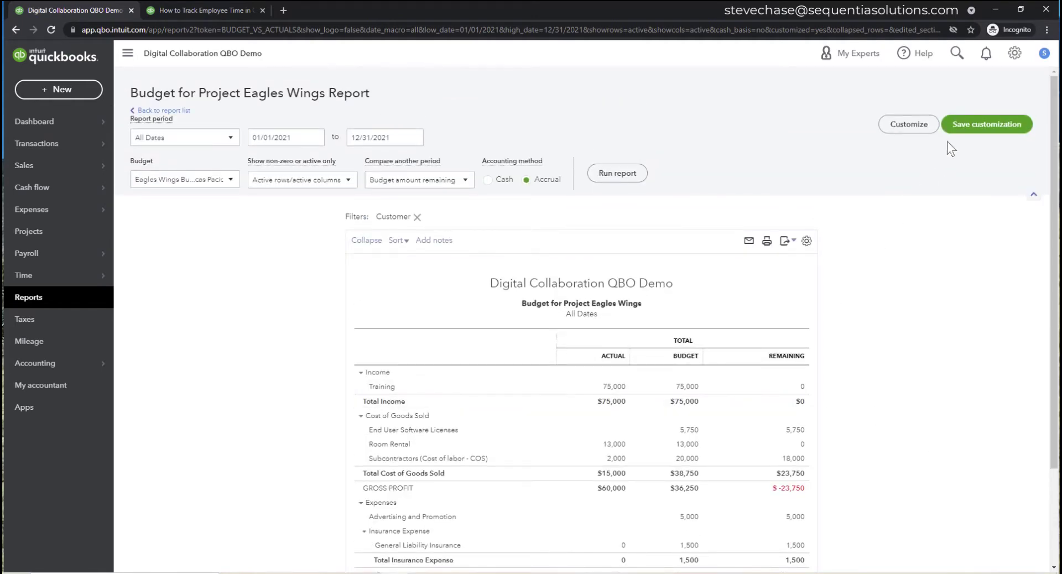
pyautogui.click(965, 128)
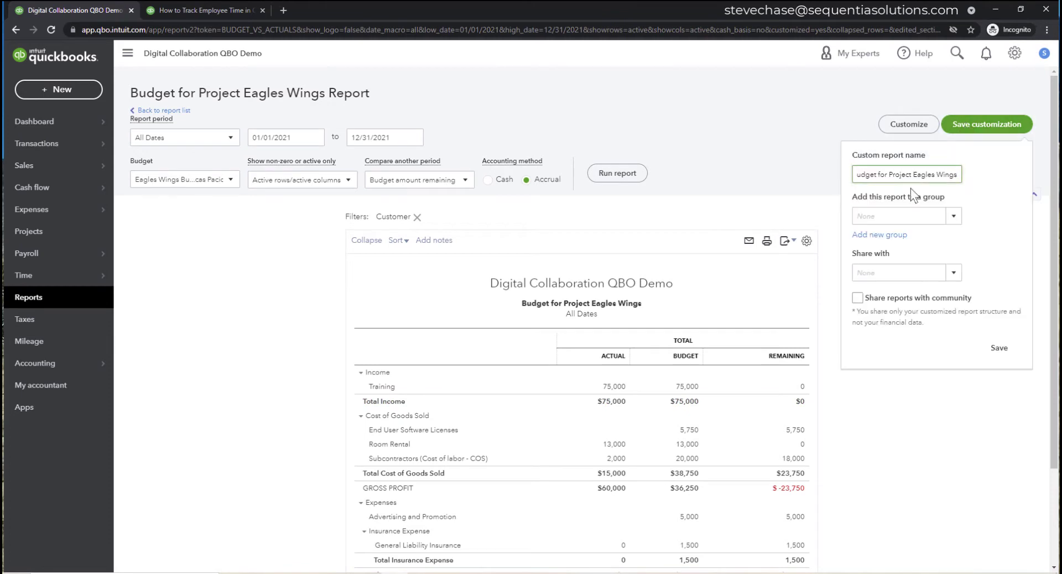
pyautogui.moveTo(960, 174); pyautogui.dragTo(844, 181)
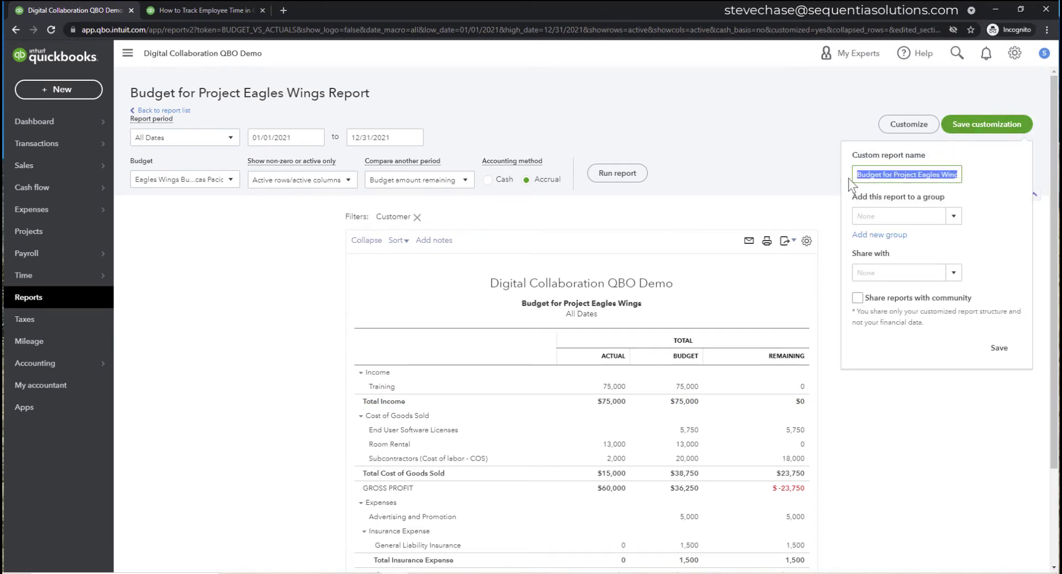
pyautogui.click(889, 178)
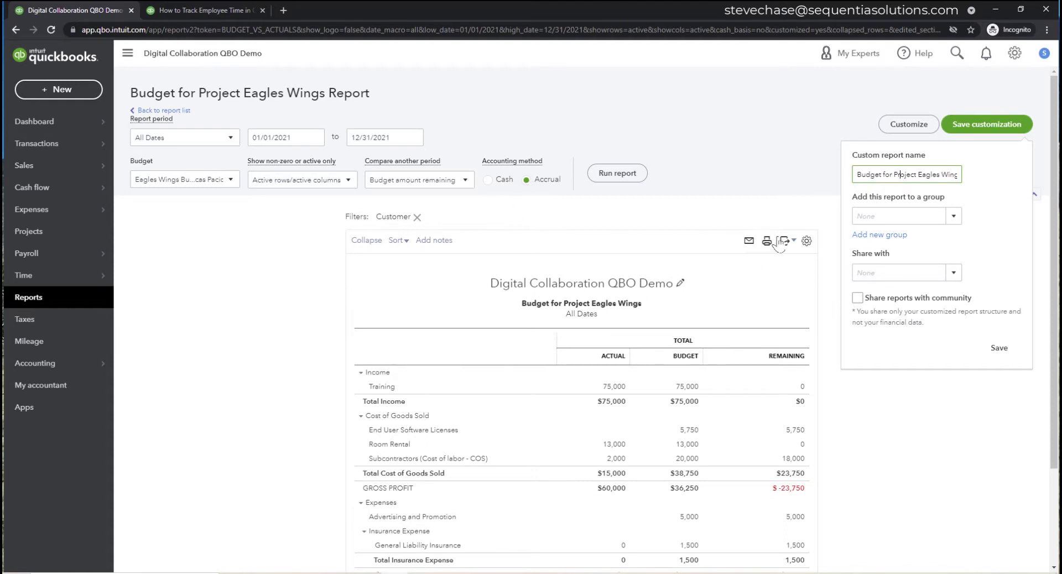
pyautogui.click(856, 177)
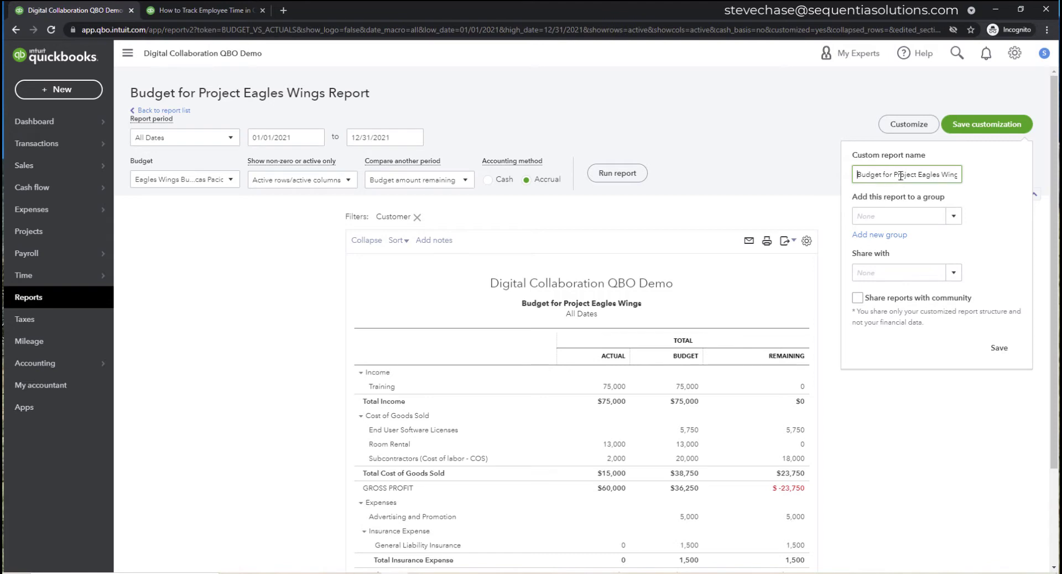
pyautogui.write('acca')
pyautogui.press('BackSpace')
pyautogui.press('BackSpace')
pyautogui.write('cural')
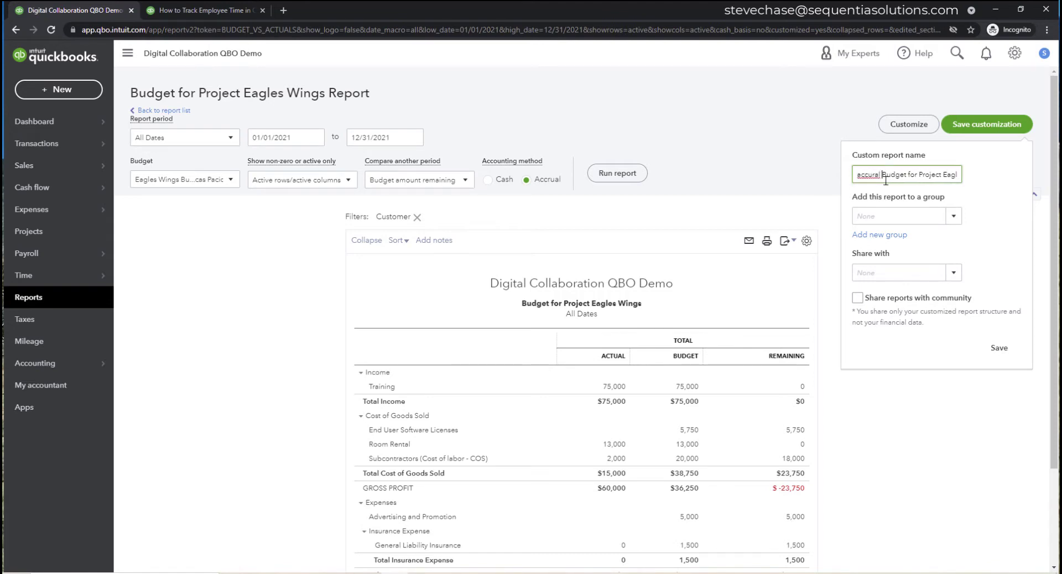
pyautogui.press('BackSpace')
pyautogui.press('BackSpace')
pyautogui.press('BackSpace')
pyautogui.press('BackSpace')
pyautogui.press('BackSpace')
pyautogui.write('rual')
# - Add it to the Digital Collaboration Email Group Auto group, share with All, and save
pyautogui.click(953, 218)
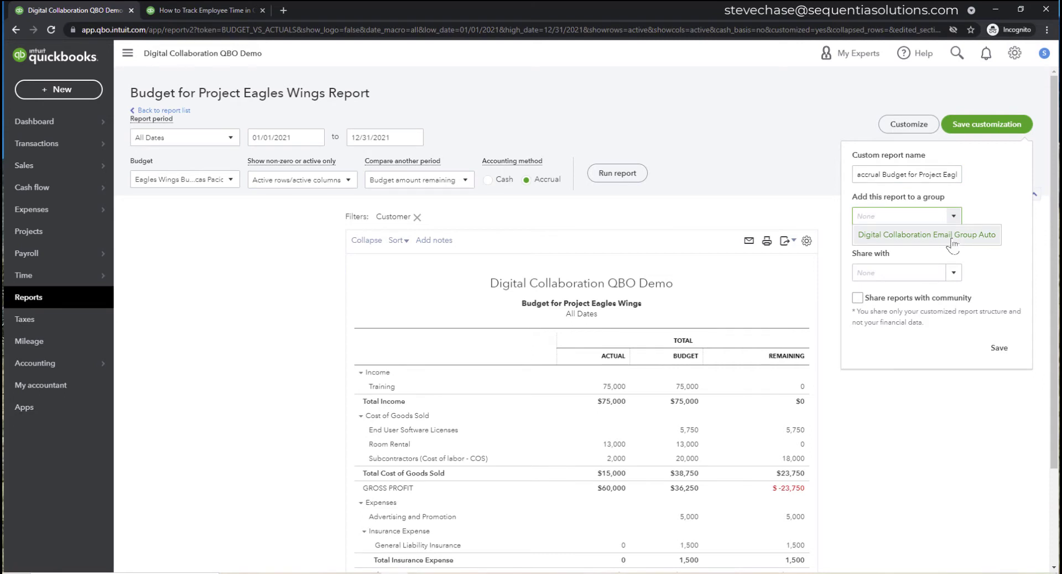
pyautogui.click(953, 235)
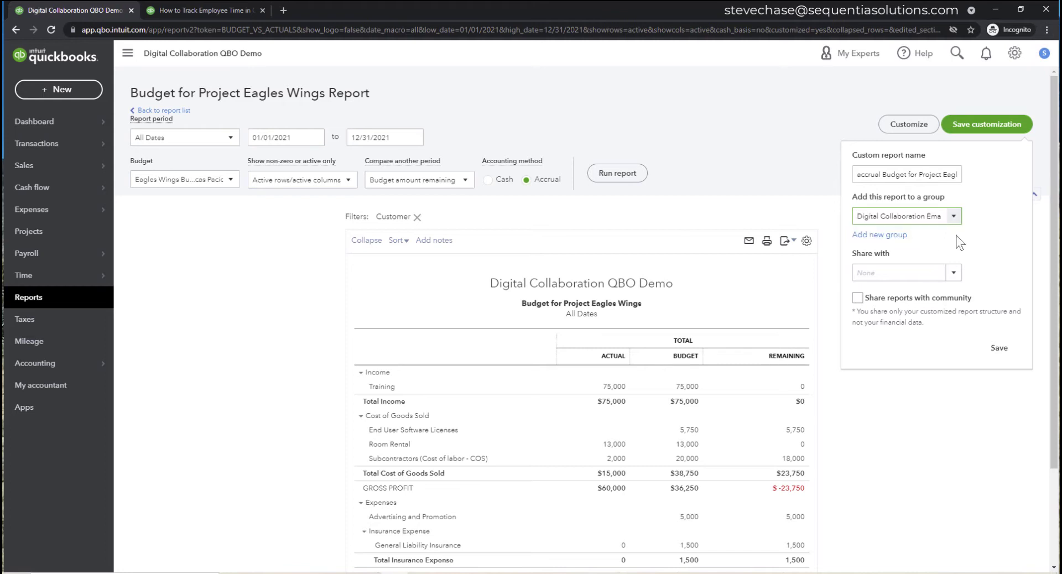
pyautogui.click(955, 273)
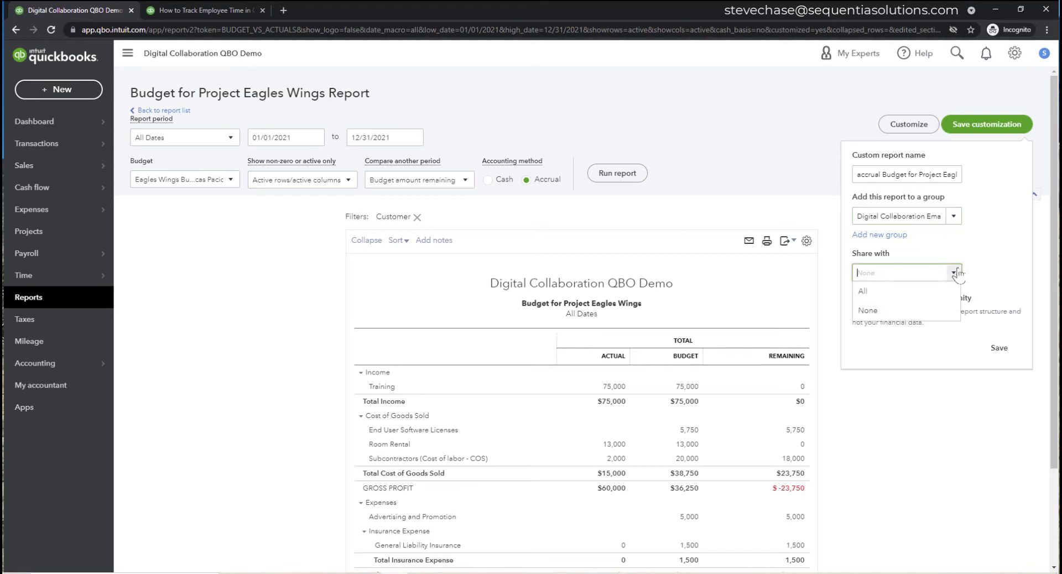
pyautogui.click(933, 293)
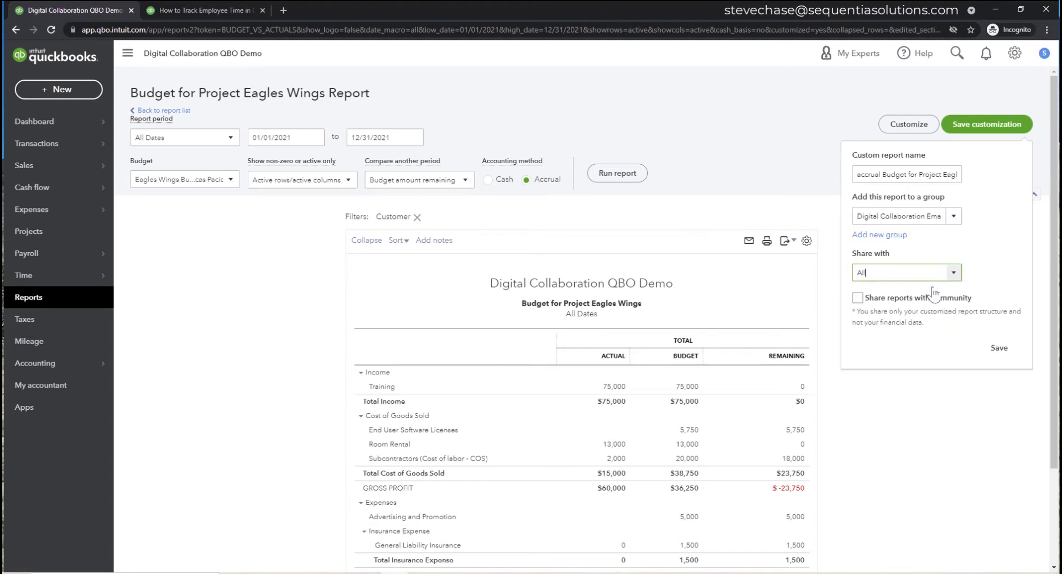
pyautogui.click(998, 348)
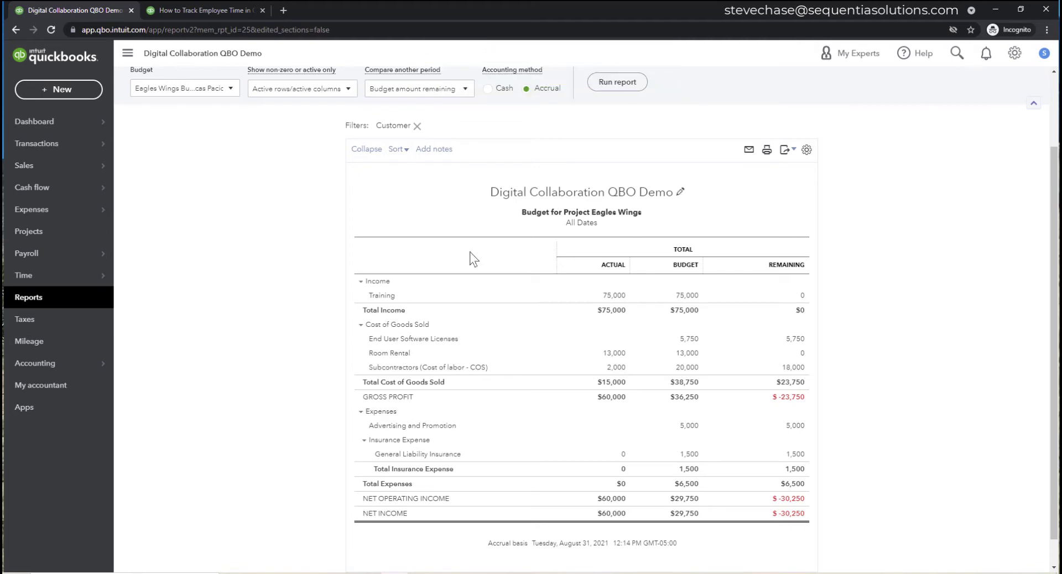
# - Edit the Digital Collaboration Email Group Auto group from Custom reports, keeping its email schedule Monthly
pyautogui.click(66, 301)
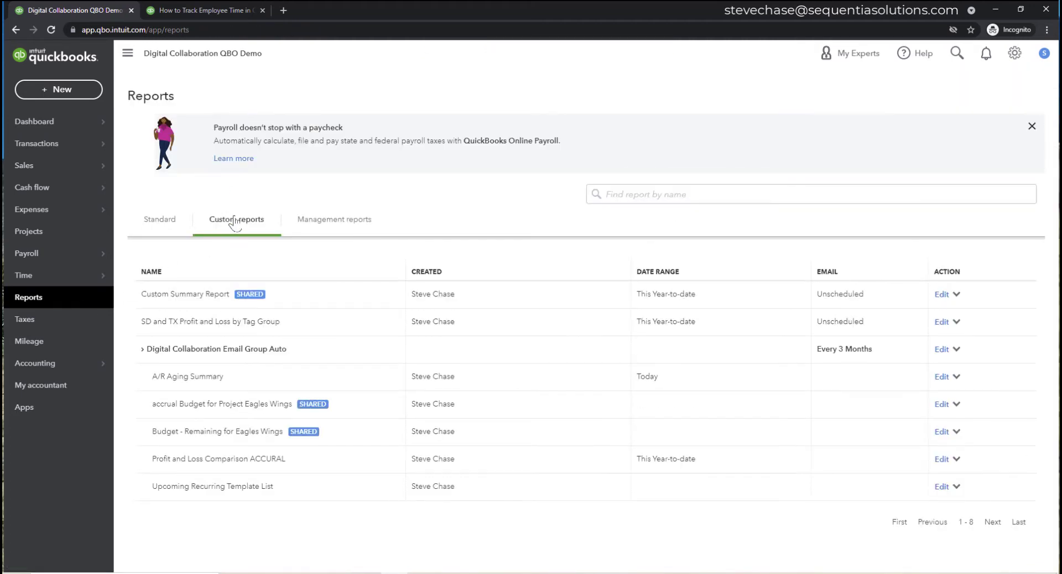
pyautogui.click(235, 221)
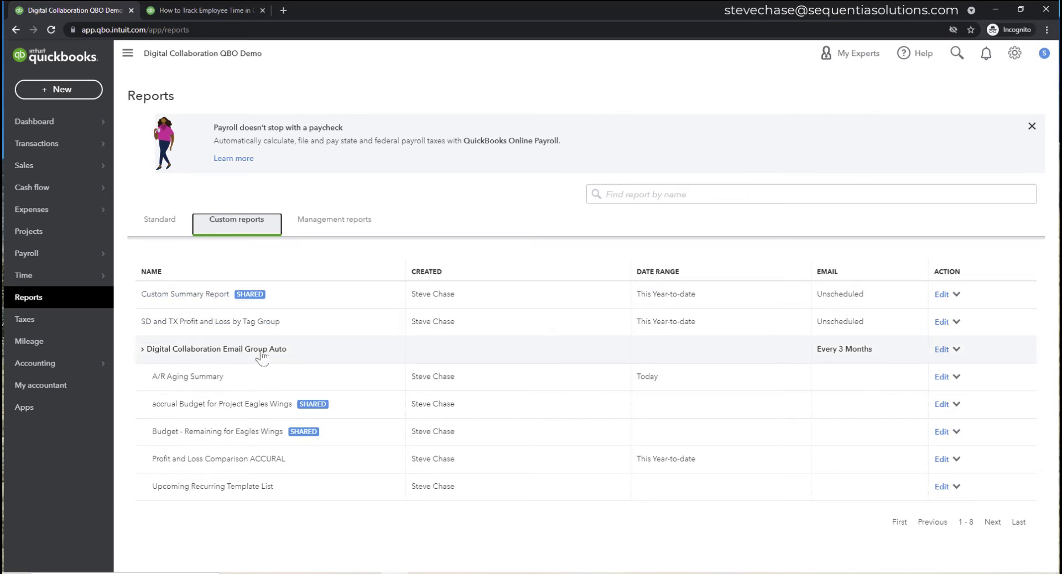
pyautogui.click(941, 350)
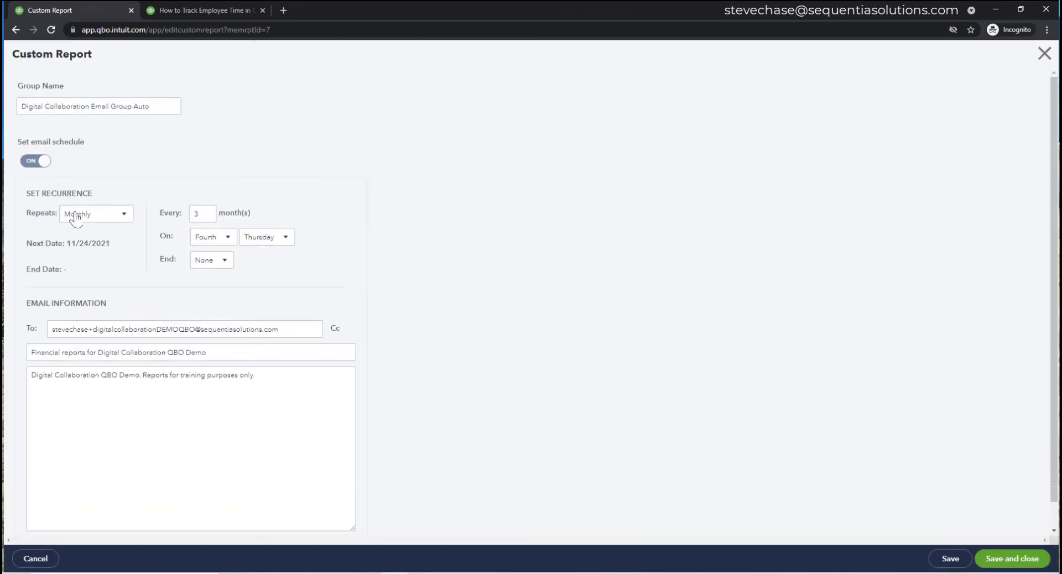
pyautogui.click(117, 217)
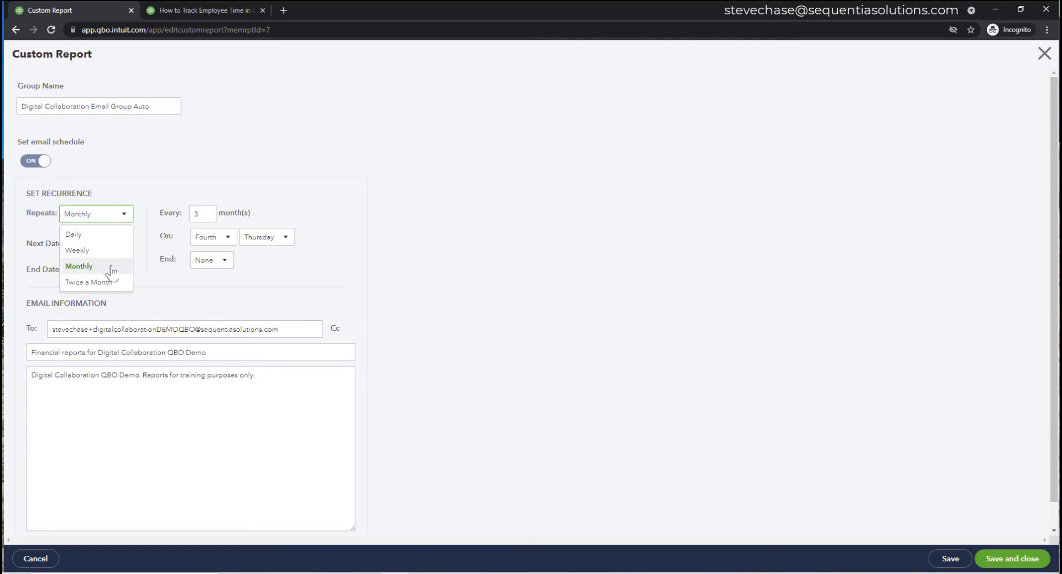
pyautogui.click(492, 262)
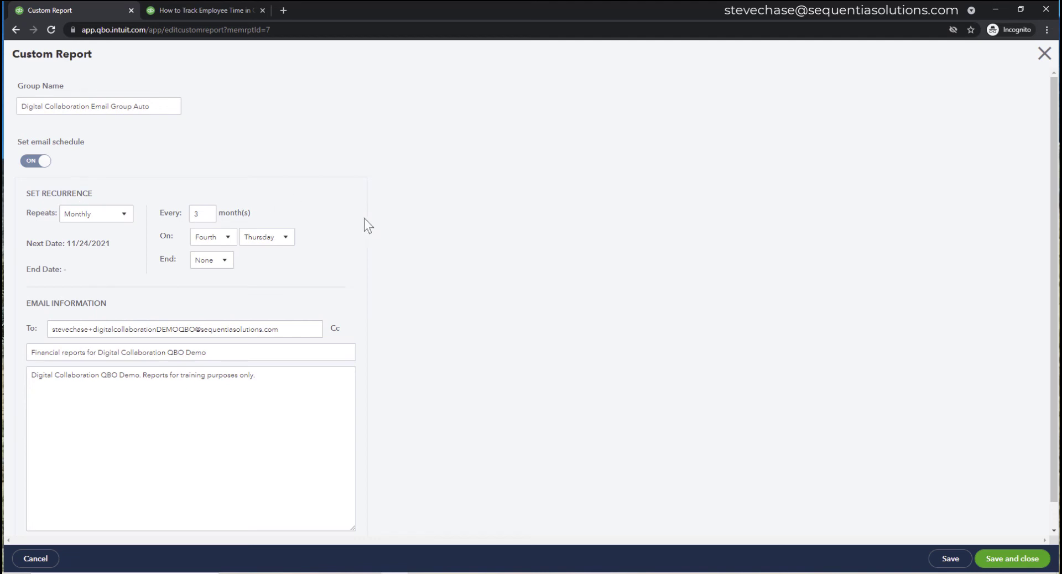
pyautogui.scroll(-1, 437, 255)
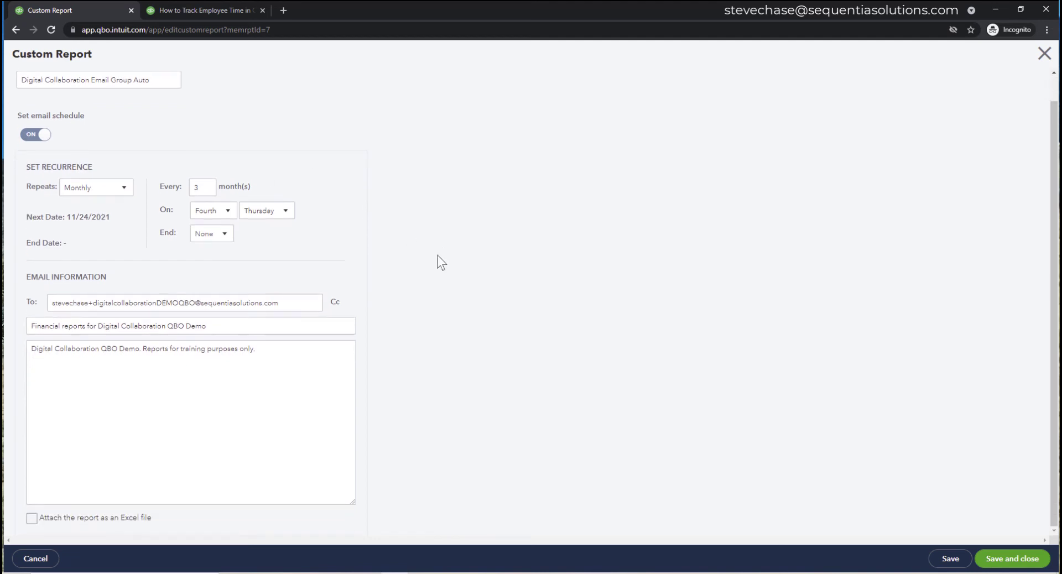